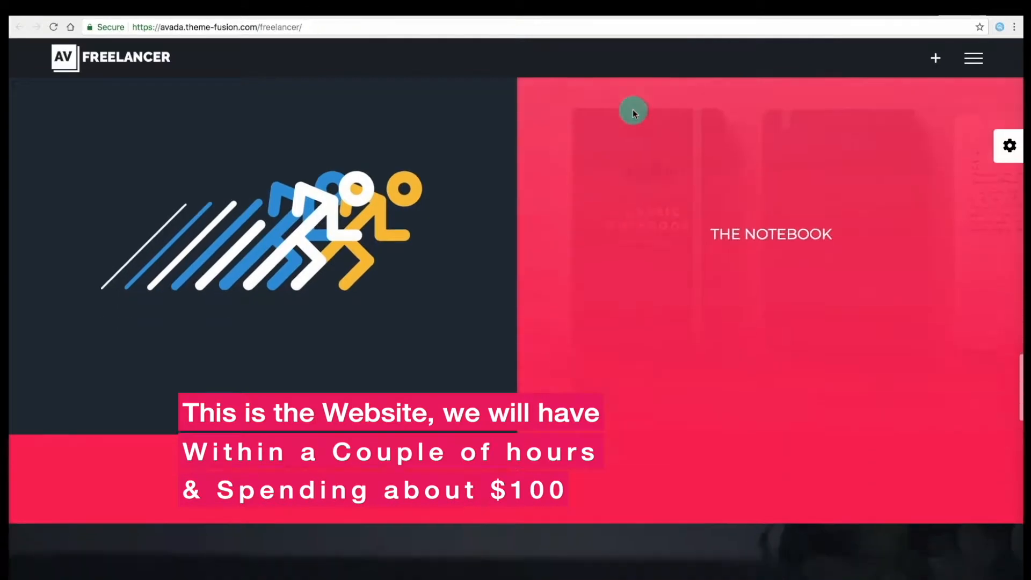
Scroll through the Freelancer demo homepage down to the contact form and back up.
scroll(632, 112, "down", 10)
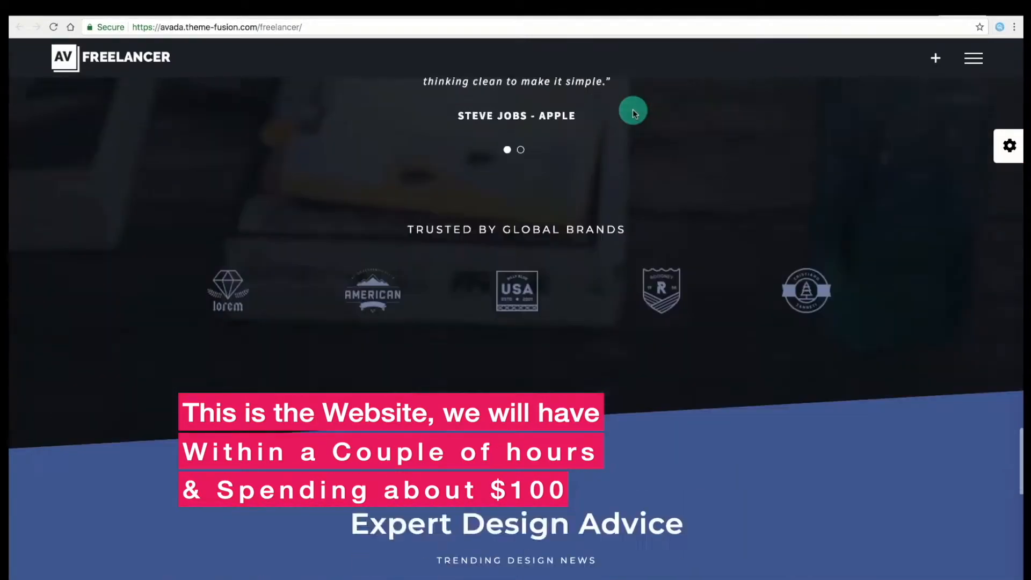
scroll(634, 112, "down", 9)
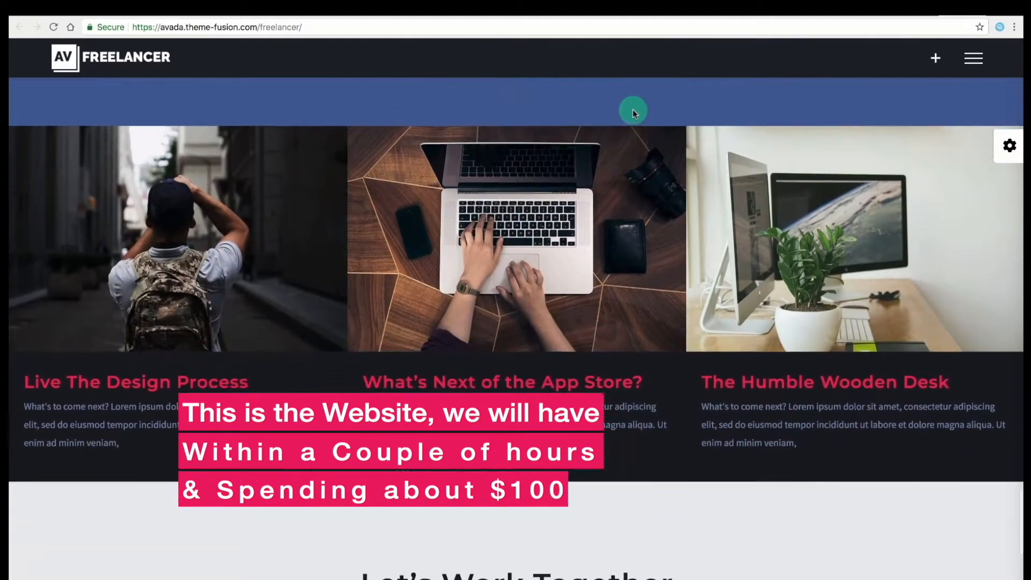
scroll(633, 109, "down", 4)
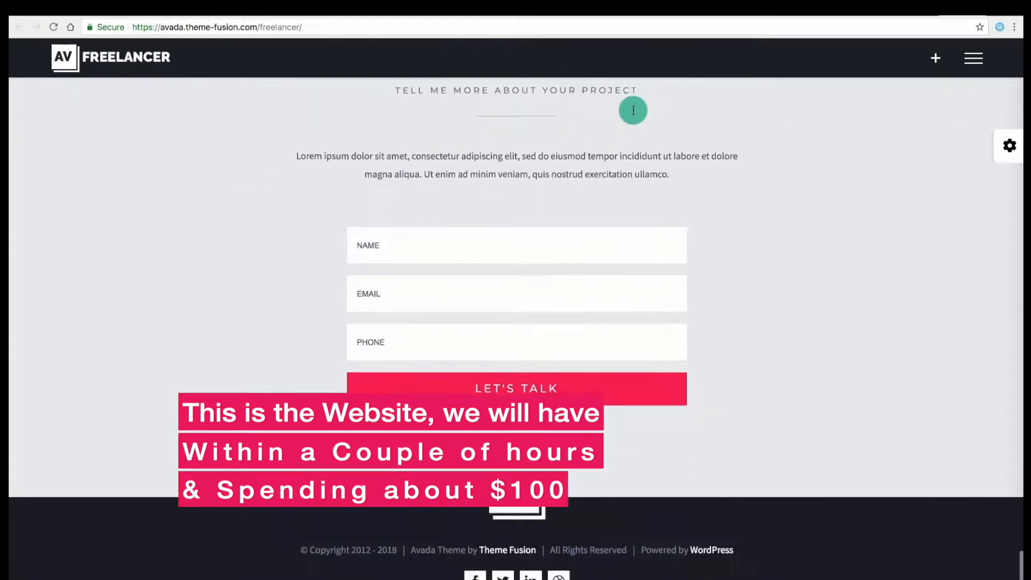
scroll(630, 92, "up", 20)
Open and close the full-screen hamburger menu, then the + sliding side panel.
left_click(974, 74)
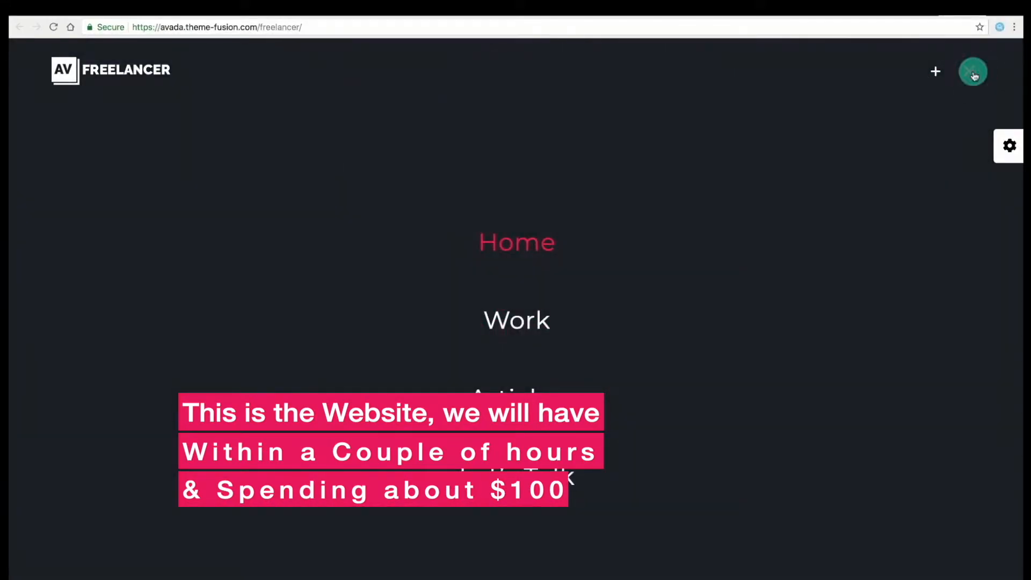
left_click(973, 74)
left_click(935, 72)
left_click(935, 73)
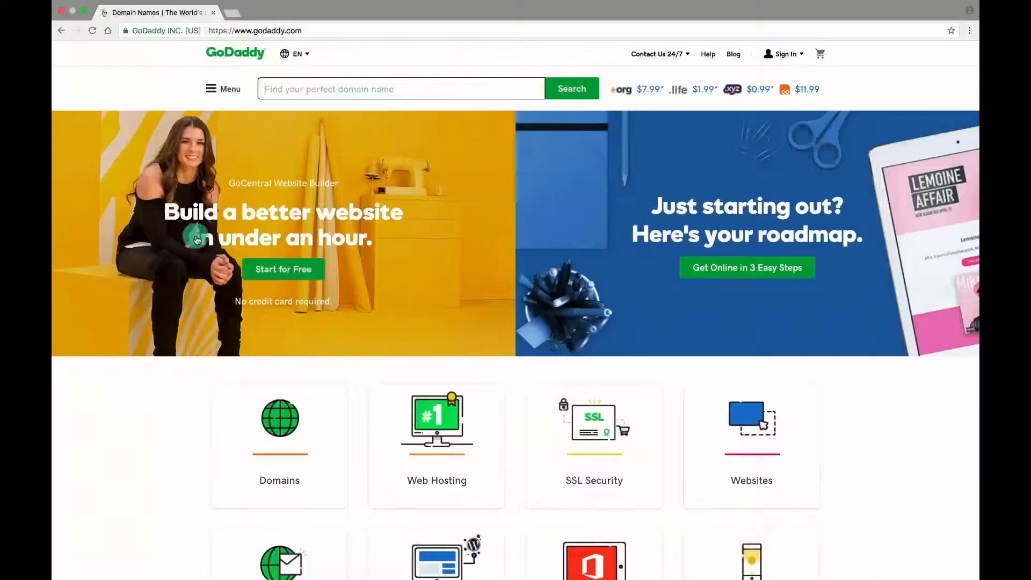
Go to WordPress Hosting and compare the Basic, Deluxe, Ultimate and Developer plan cards.
left_click(225, 85)
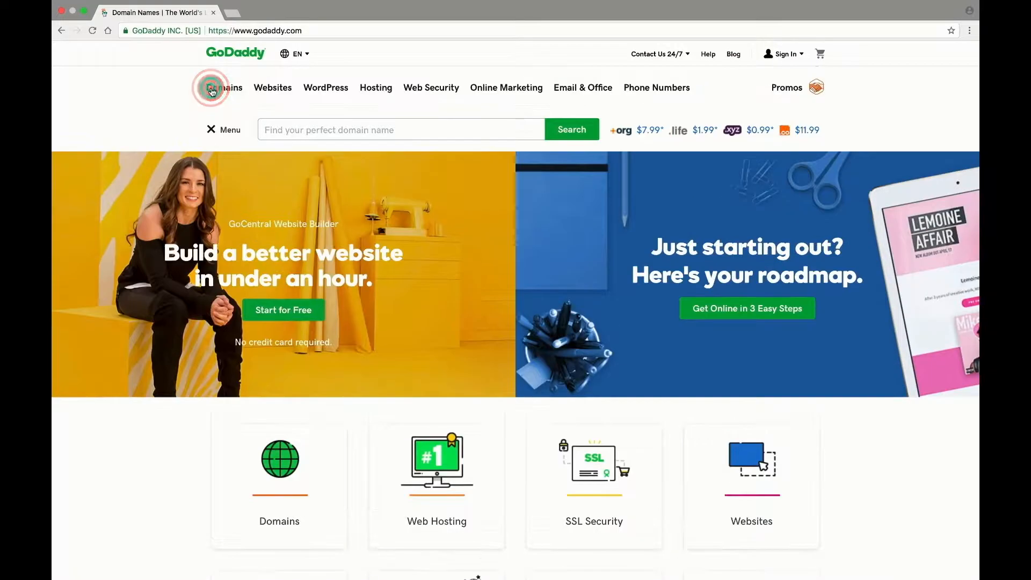
left_click(322, 93)
left_click(463, 182)
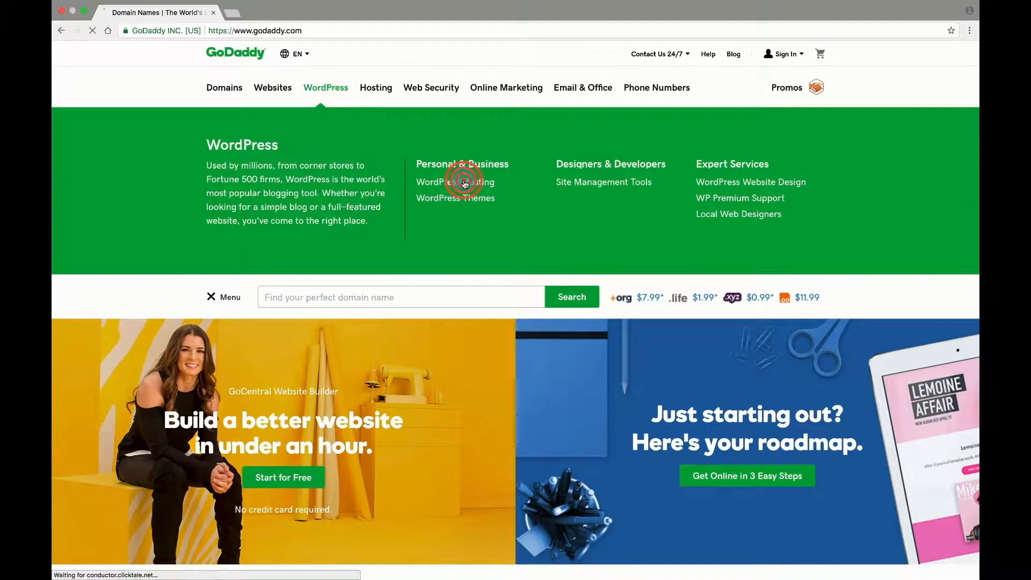
scroll(435, 279, "down", 6)
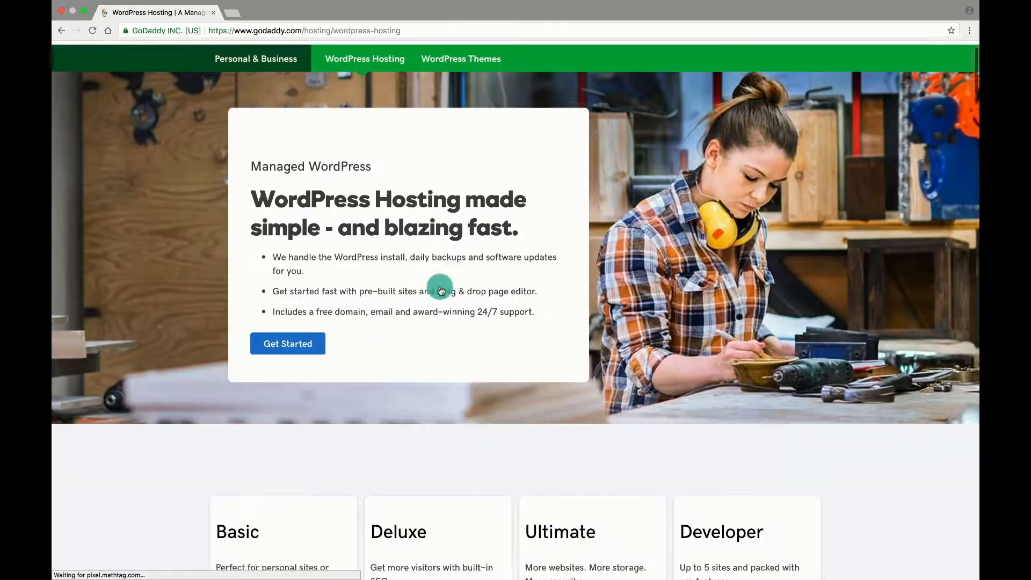
scroll(440, 290, "down", 3)
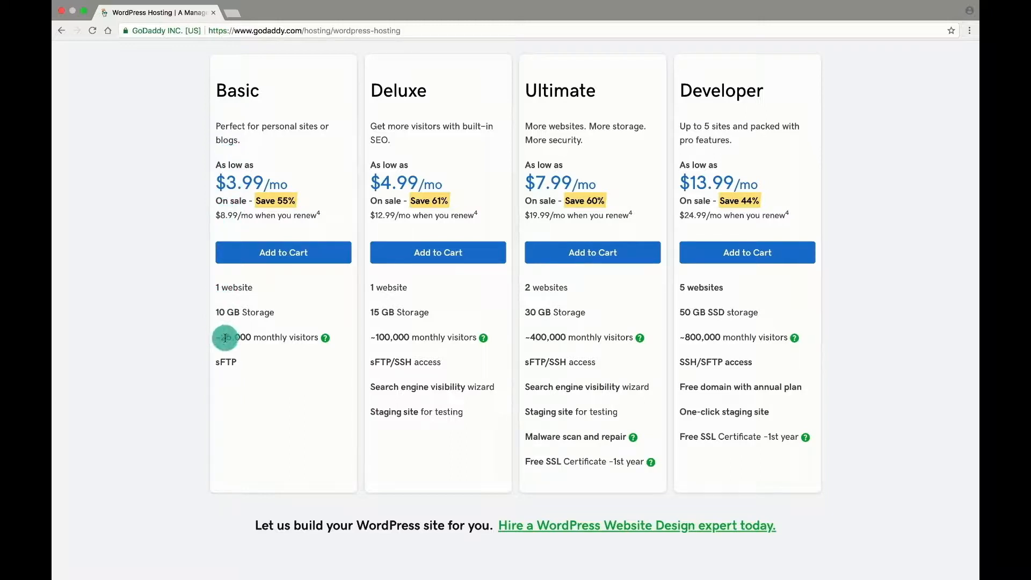
left_click(308, 339)
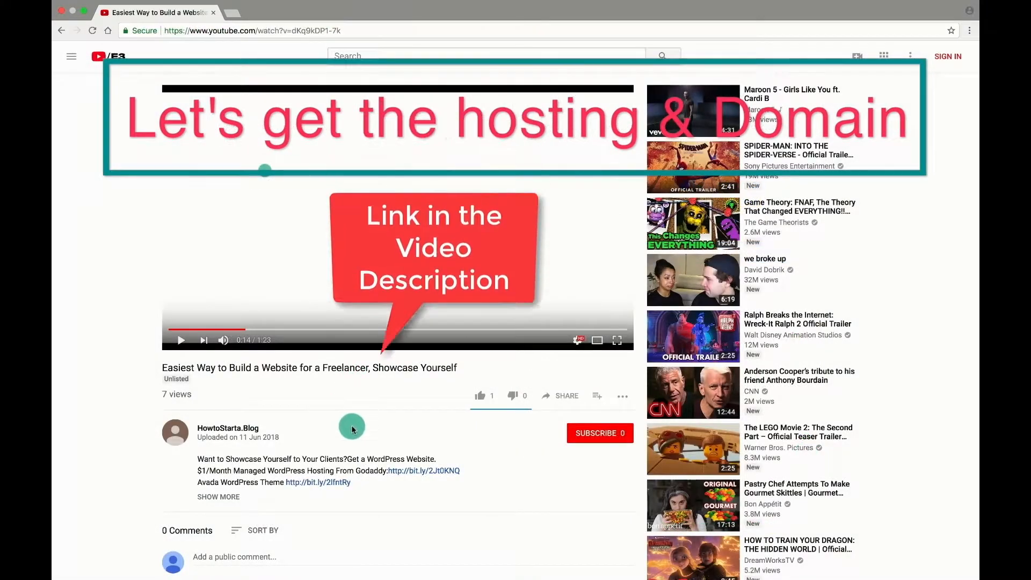
Follow the discounted GoDaddy link and add the $1.00/mo Basic plan to the cart.
left_click(419, 474)
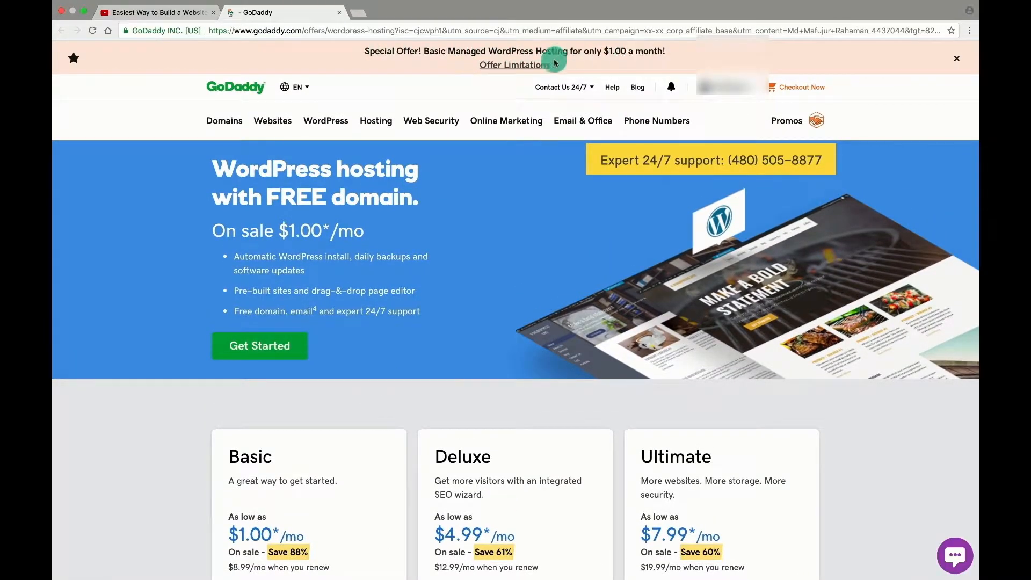
scroll(360, 280, "down", 3)
scroll(361, 280, "down", 4)
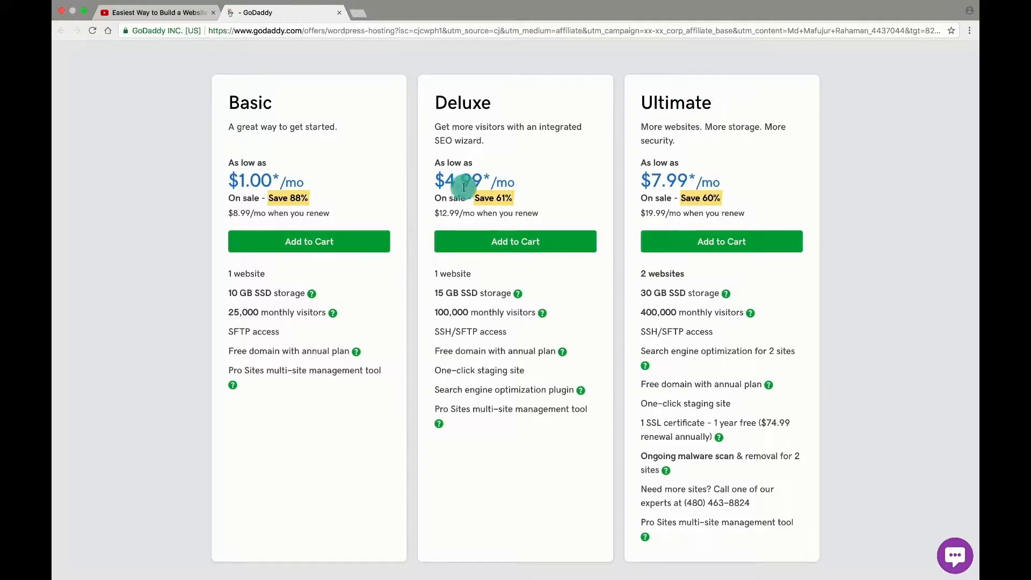
left_click(290, 243)
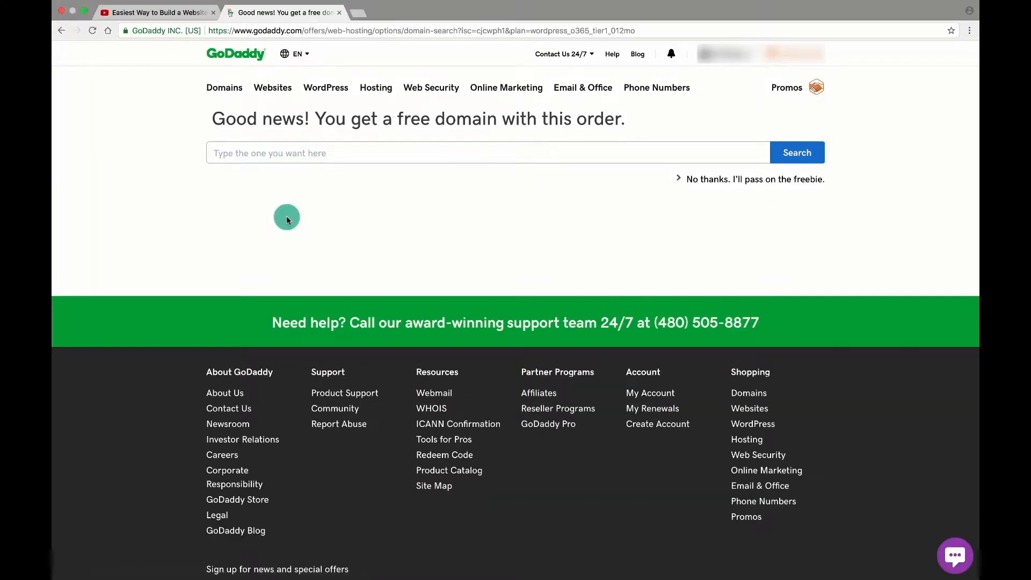
Search for nolesssocial.com and select it as the free domain.
left_click(402, 150)
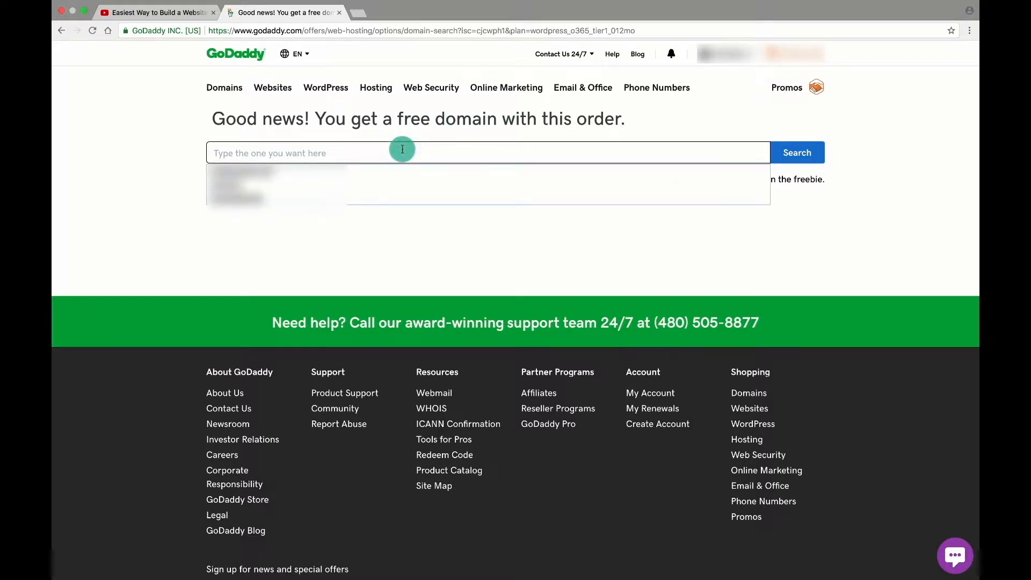
type("nolesssocial.com")
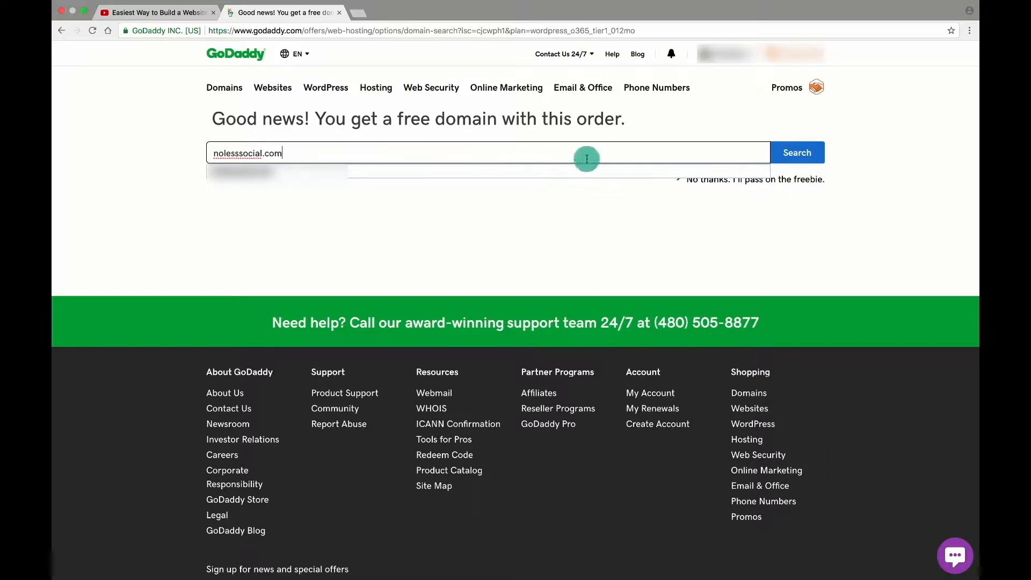
left_click(794, 153)
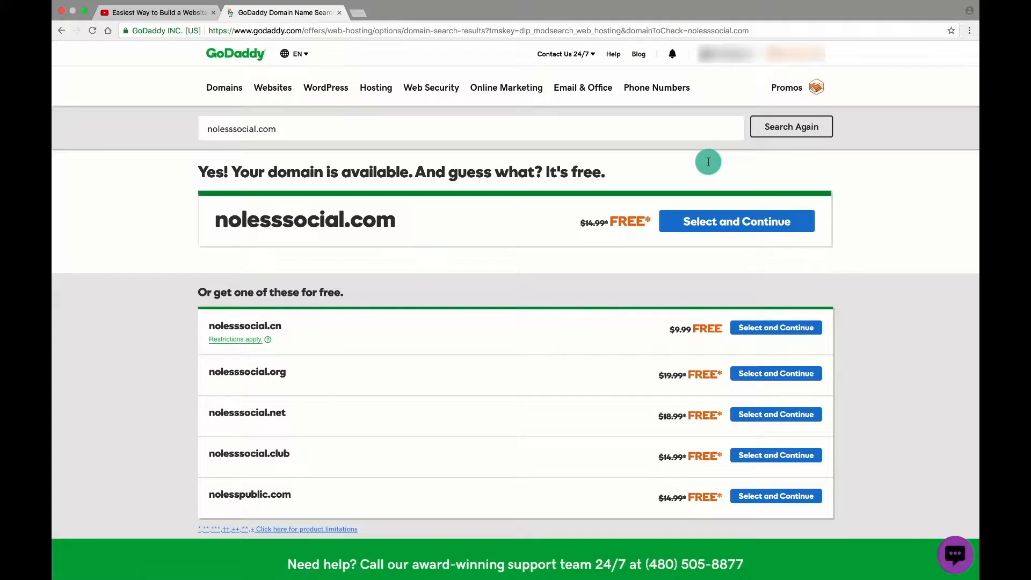
left_click(727, 226)
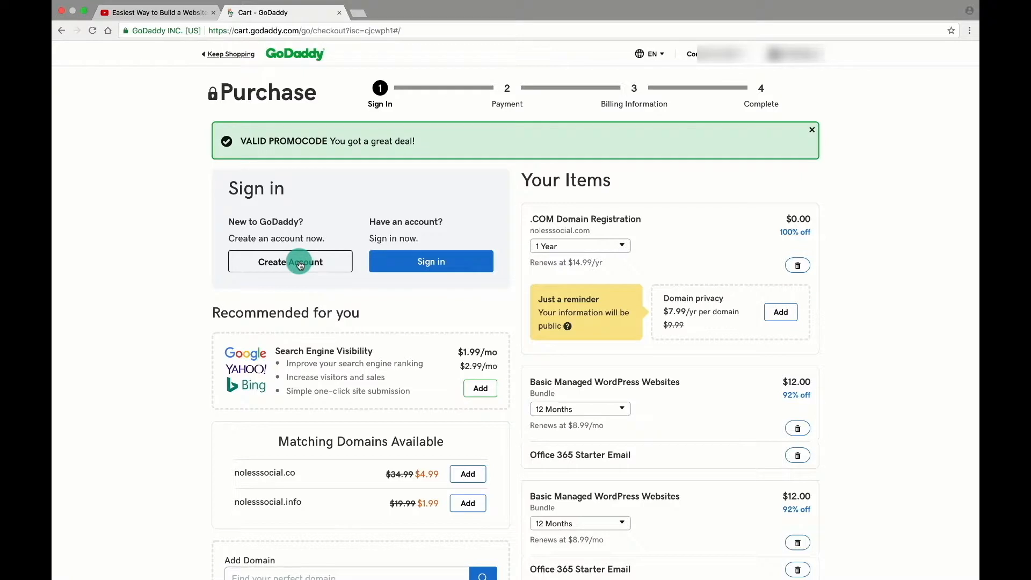
Start a new account form, filling in e-mail, username and support PIN fields.
left_click(300, 263)
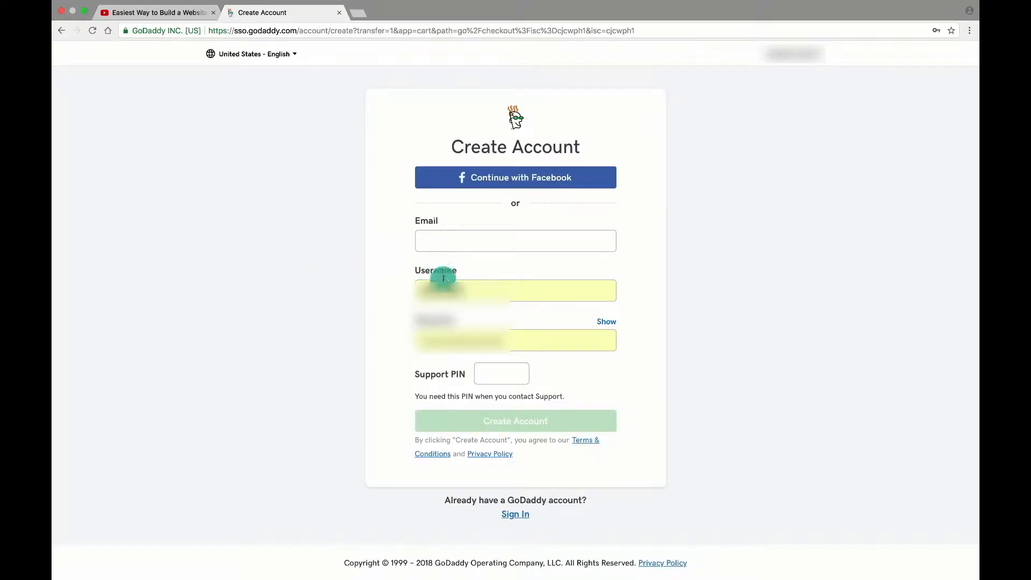
left_click(438, 245)
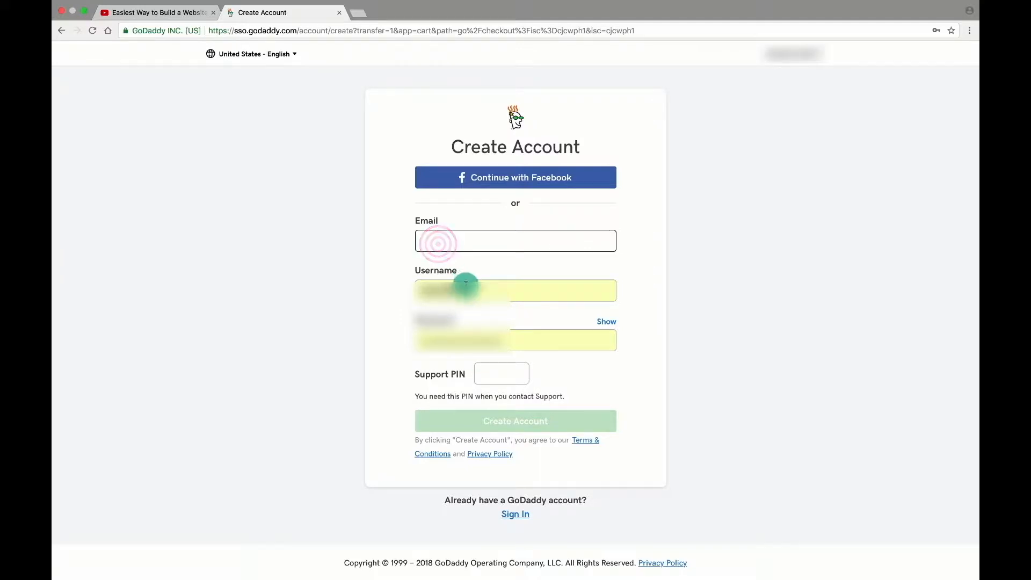
left_click(460, 287)
left_click(376, 261)
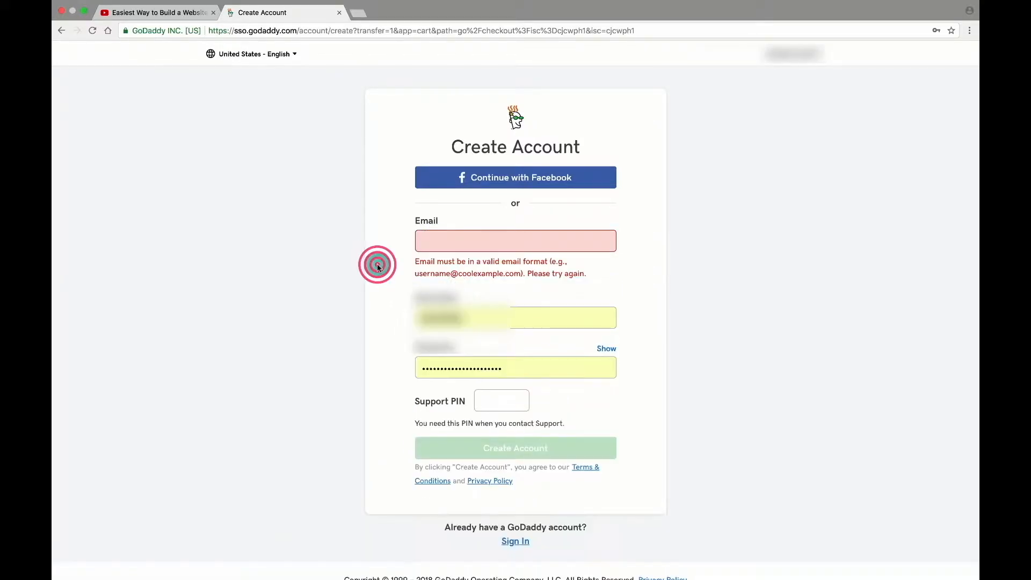
left_click(494, 403)
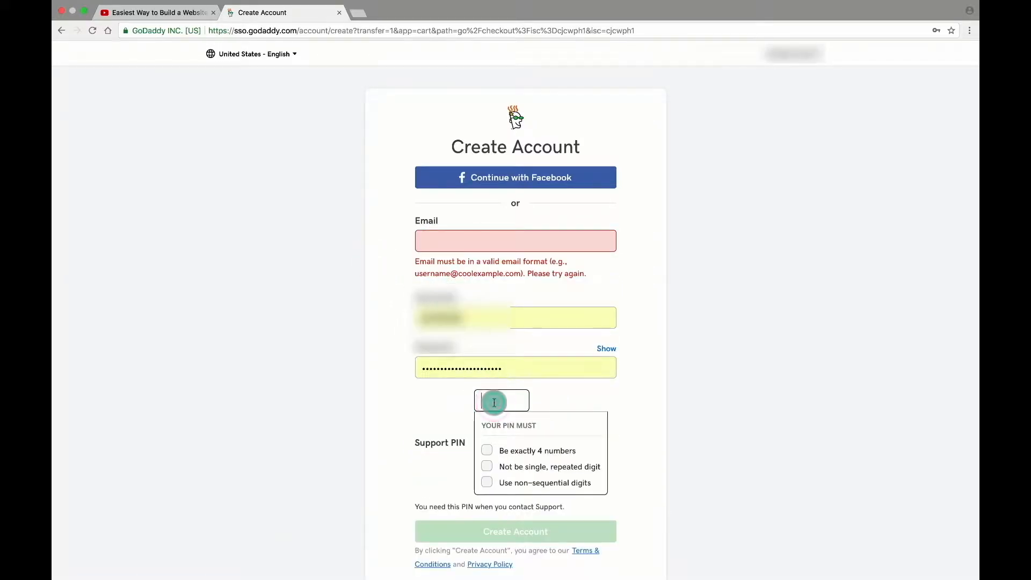
Abandon sign-up and sign in with the saved existing account credentials instead.
left_click(62, 31)
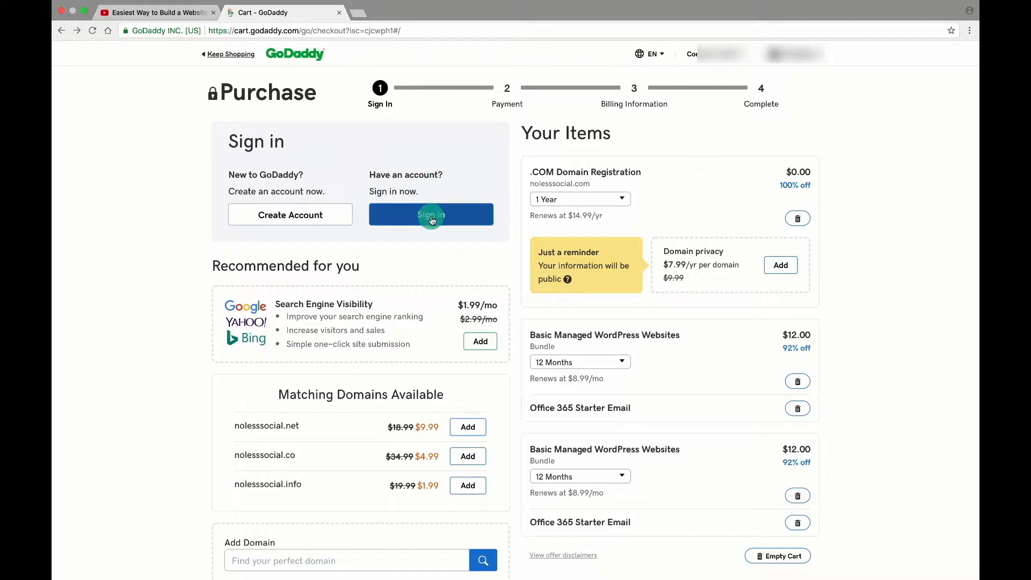
left_click(431, 216)
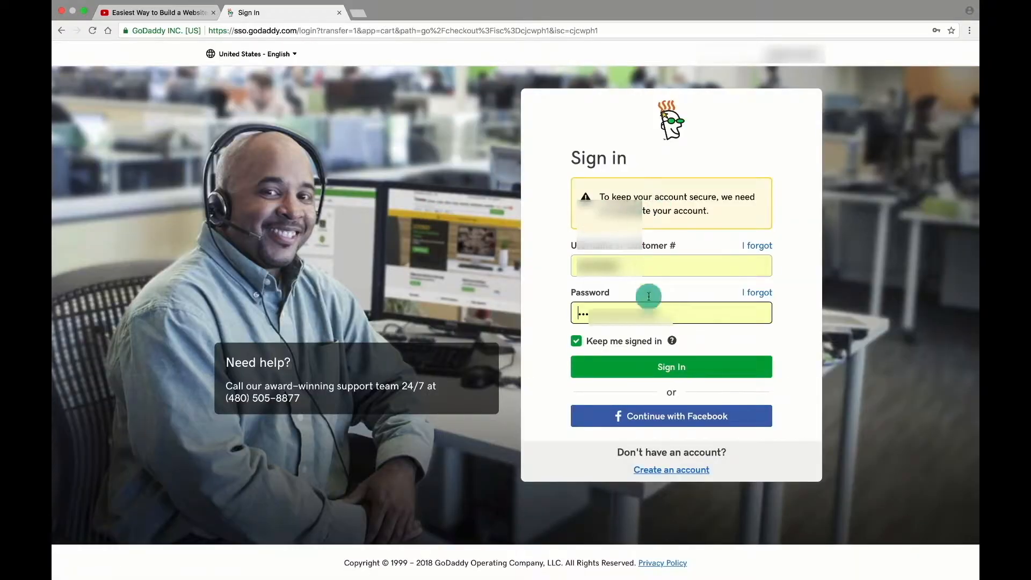
left_click(670, 366)
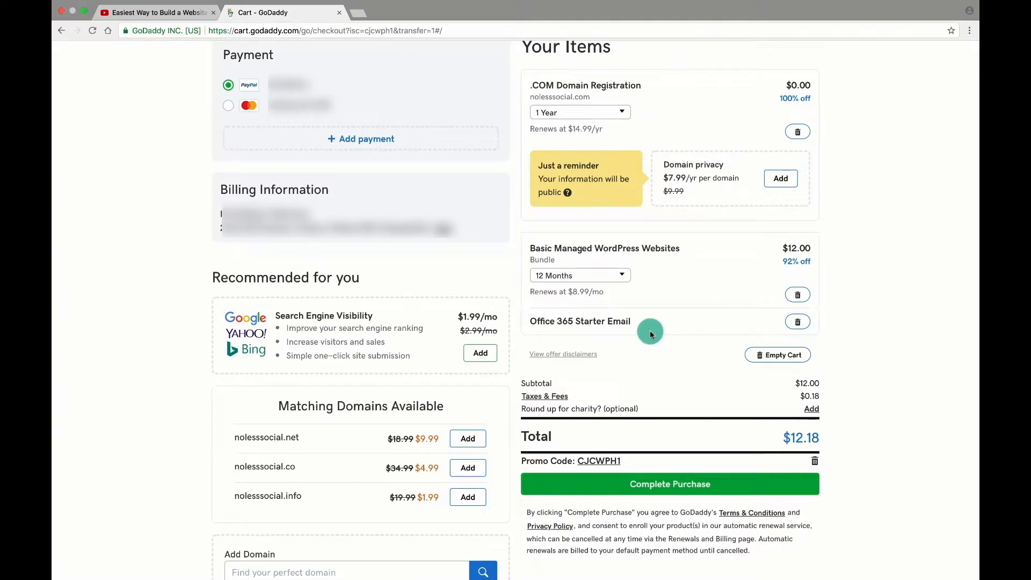
Review the $12.18 total, choose the second saved payment method and place the order.
scroll(649, 334, "up", 1)
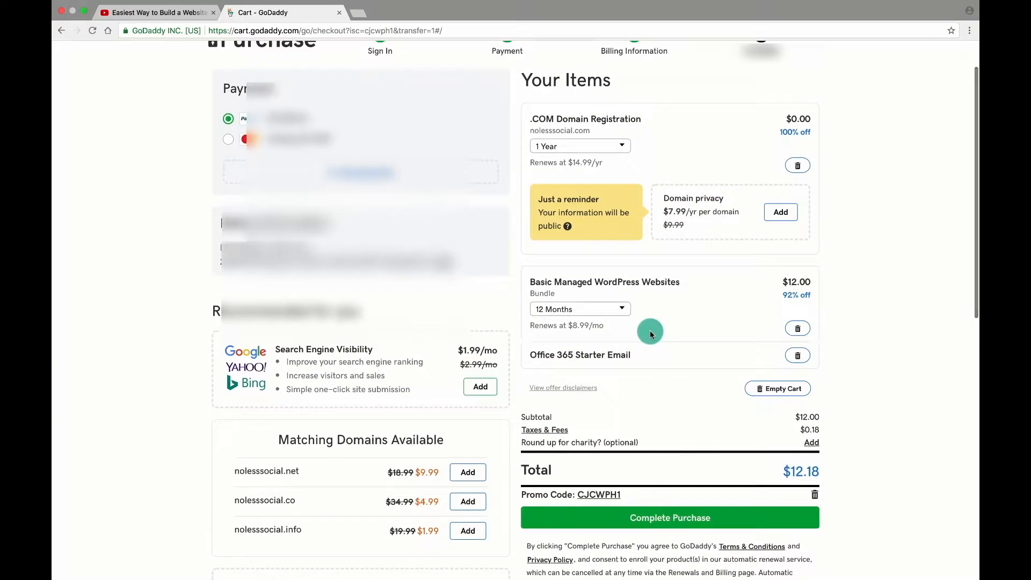
scroll(650, 334, "up", 1)
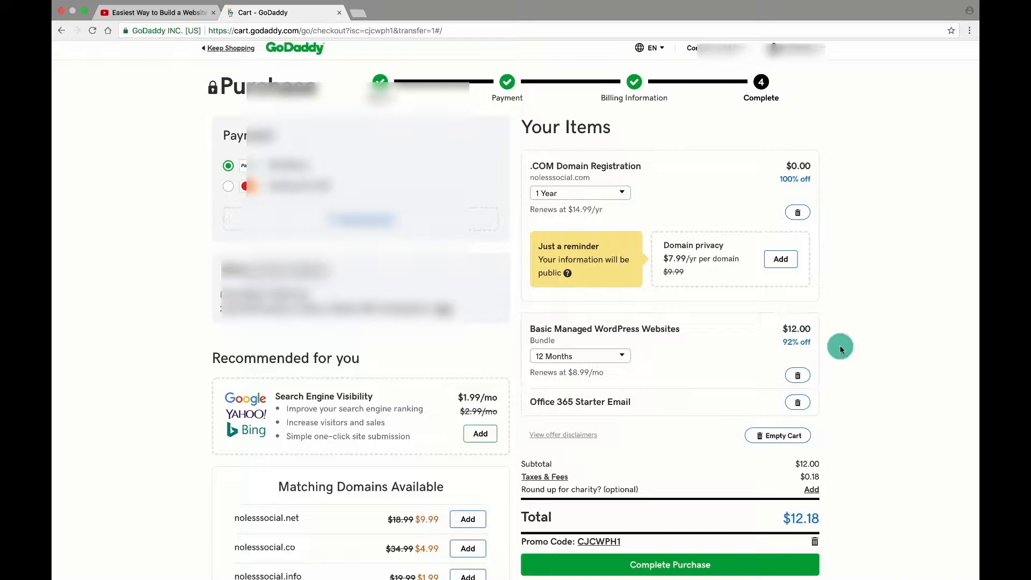
left_click_drag(784, 518, 840, 519)
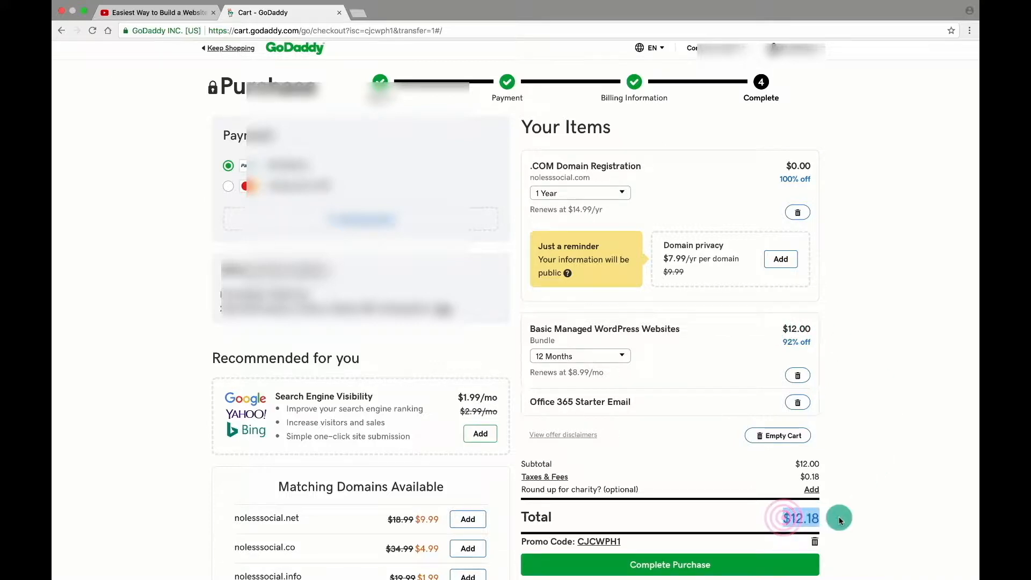
left_click(840, 519)
left_click(229, 188)
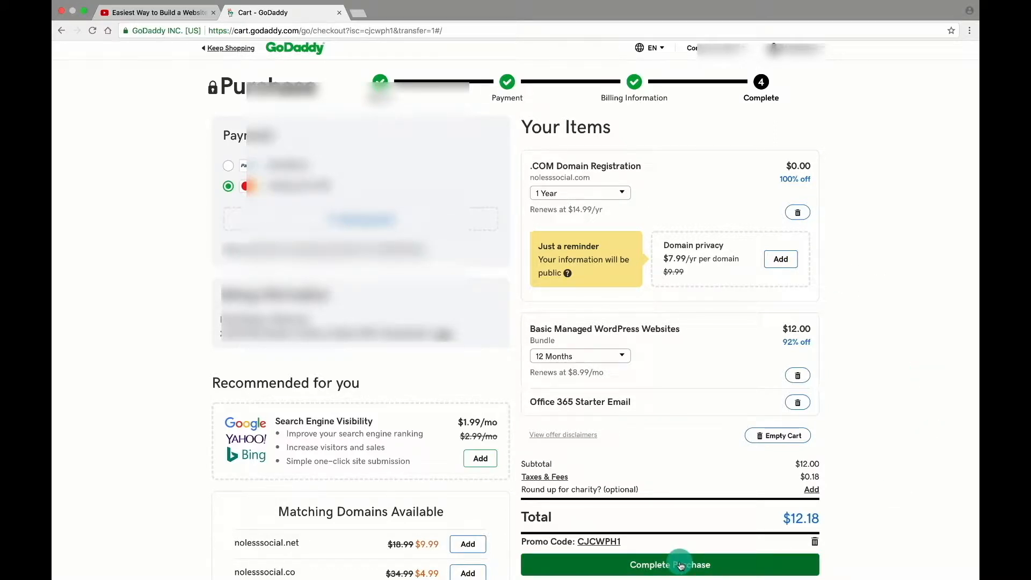
left_click(681, 565)
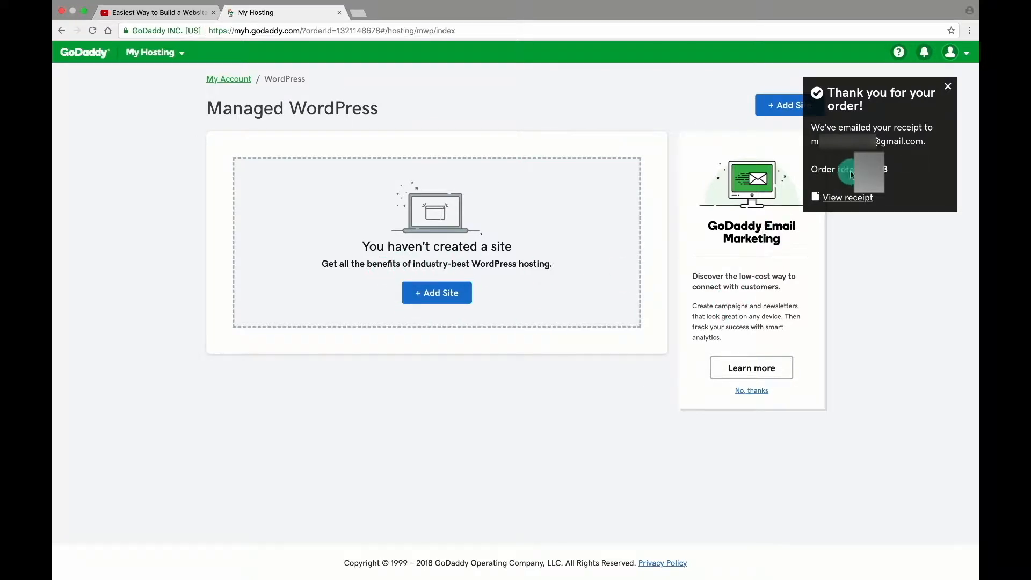
Add a new site on the Basic plan, choosing to build a brand new site.
left_click(947, 86)
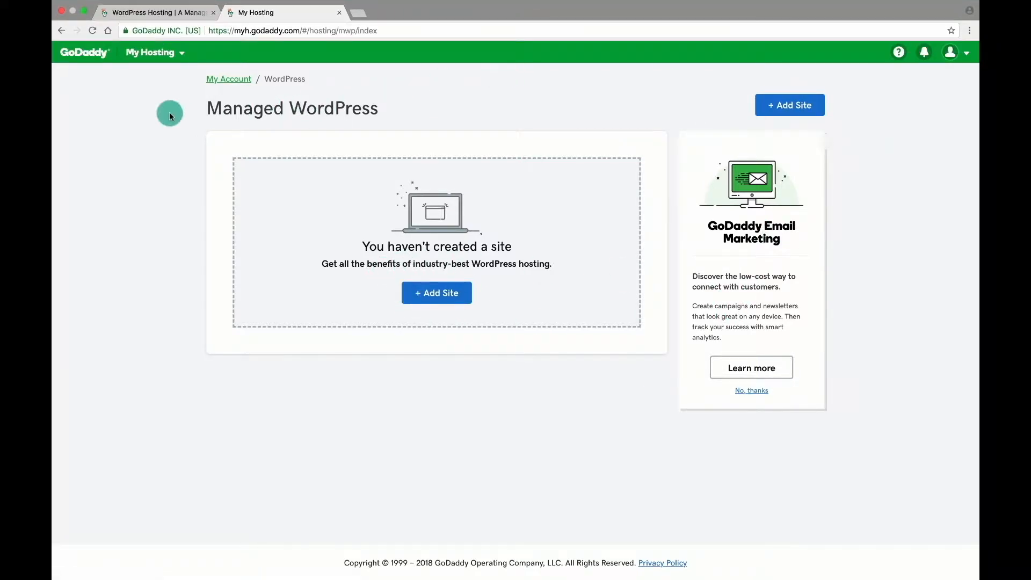
left_click(437, 293)
left_click(377, 285)
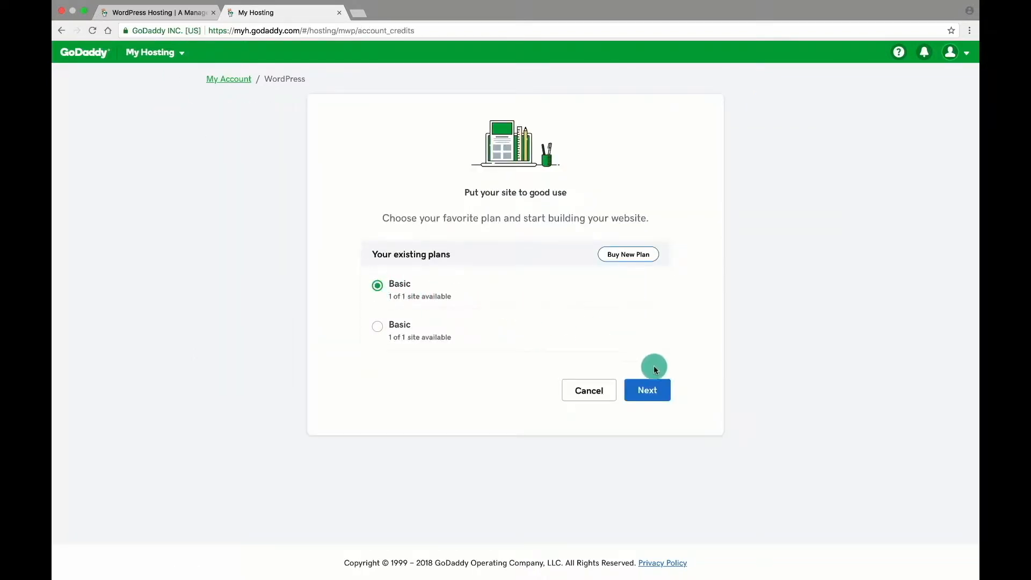
left_click(657, 395)
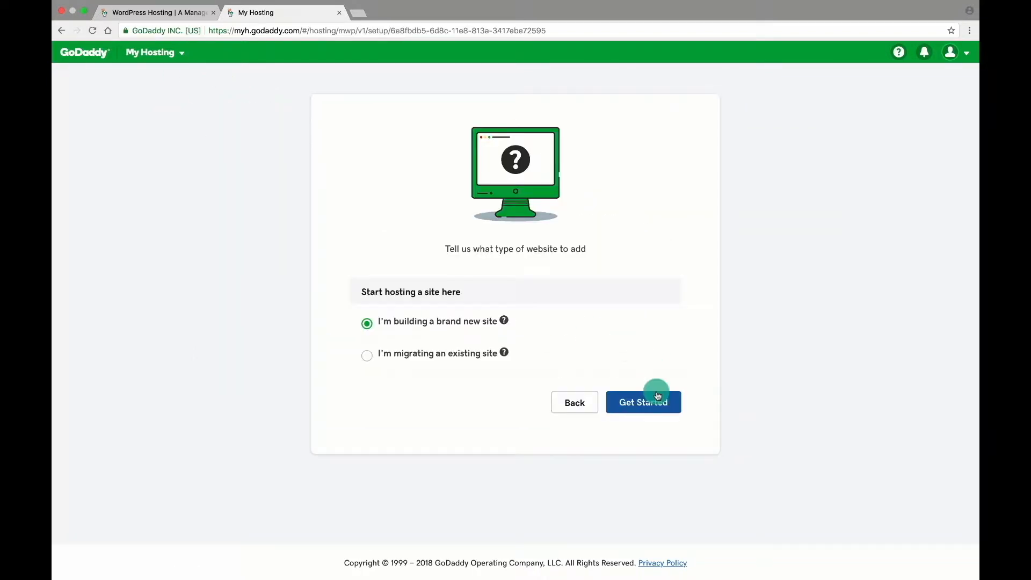
left_click(367, 323)
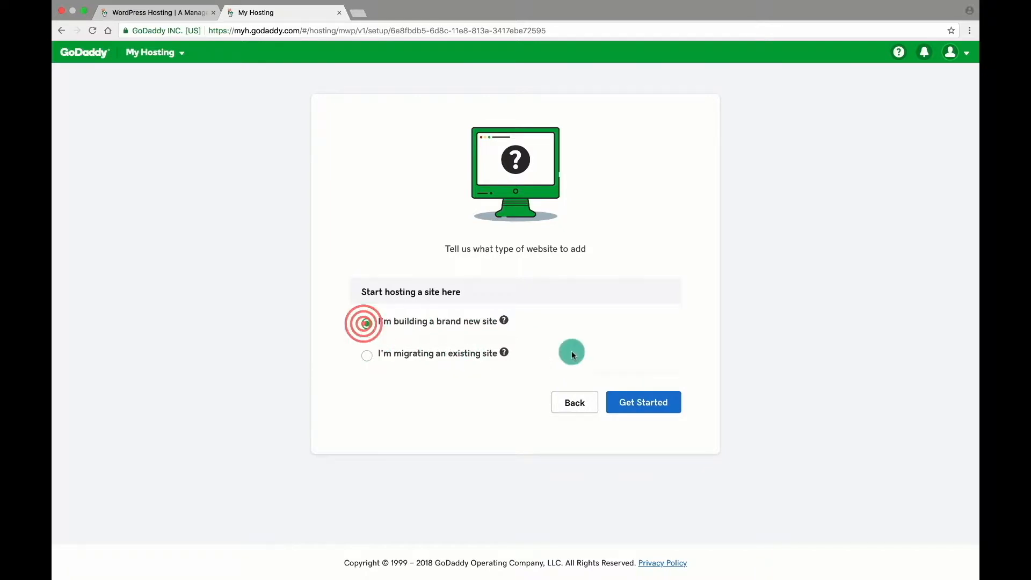
left_click(646, 406)
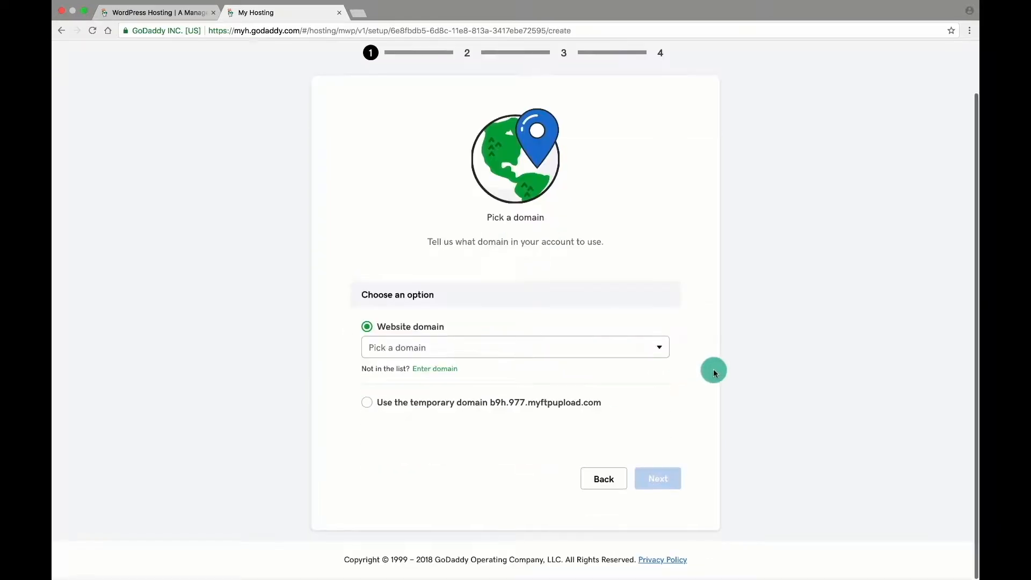
Pick wordpresstutorials.xyz as the domain and keep the North America data center.
left_click(604, 351)
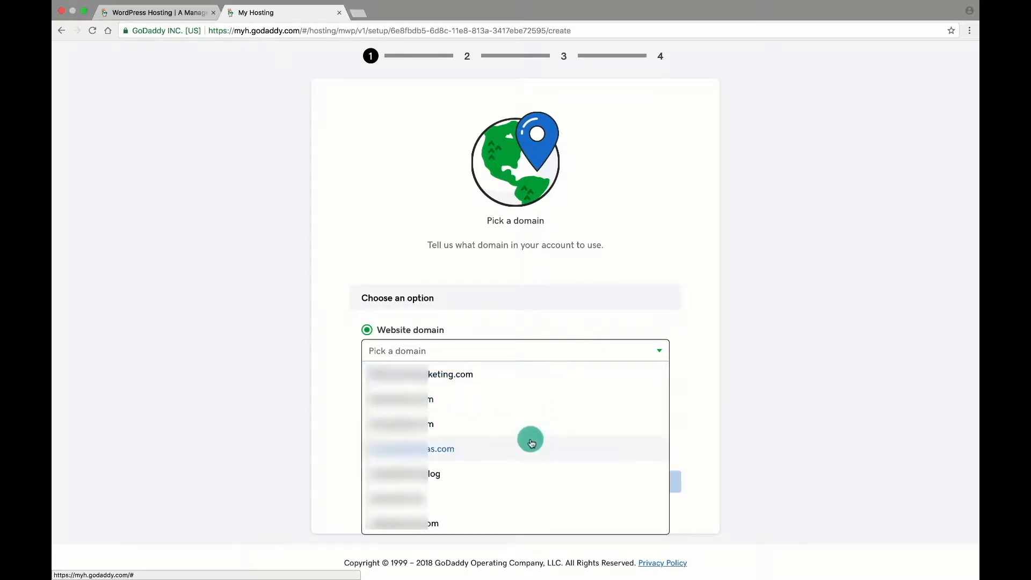
scroll(529, 437, "down", 4)
left_click(445, 503)
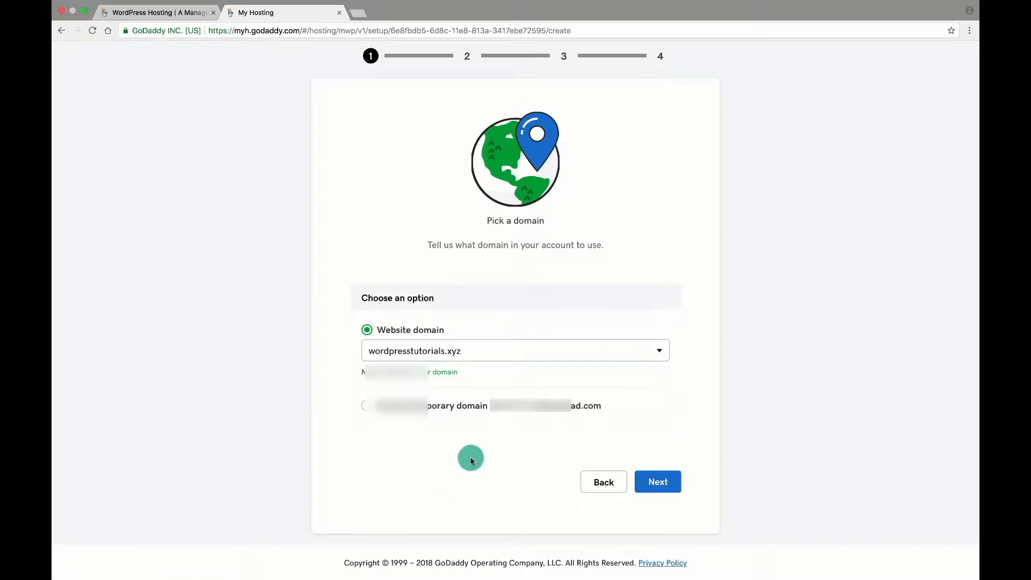
left_click(655, 482)
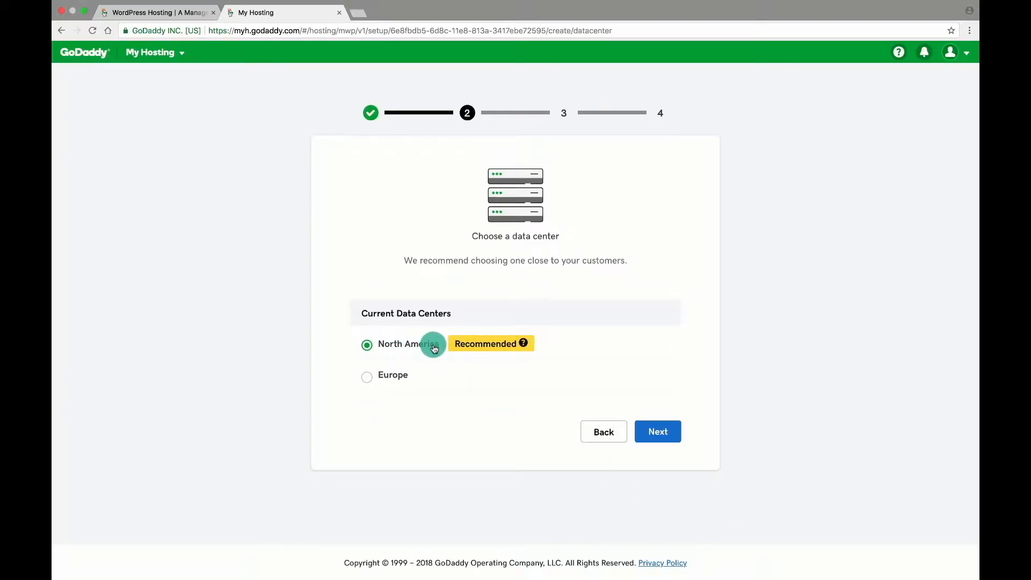
left_click(663, 442)
left_click(452, 367)
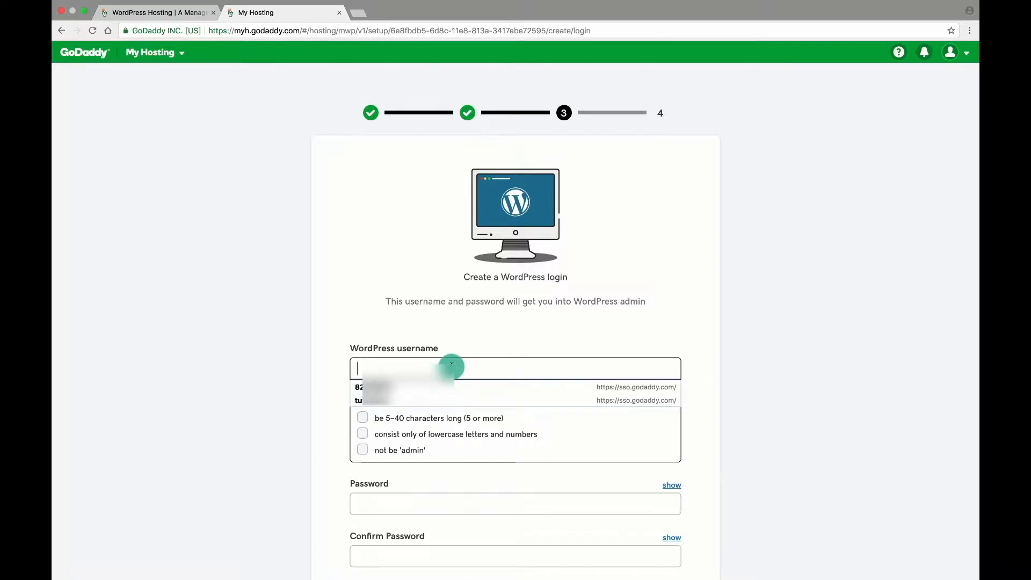
Enter the WordPress username, changing its leading capital to lowercase.
type("M")
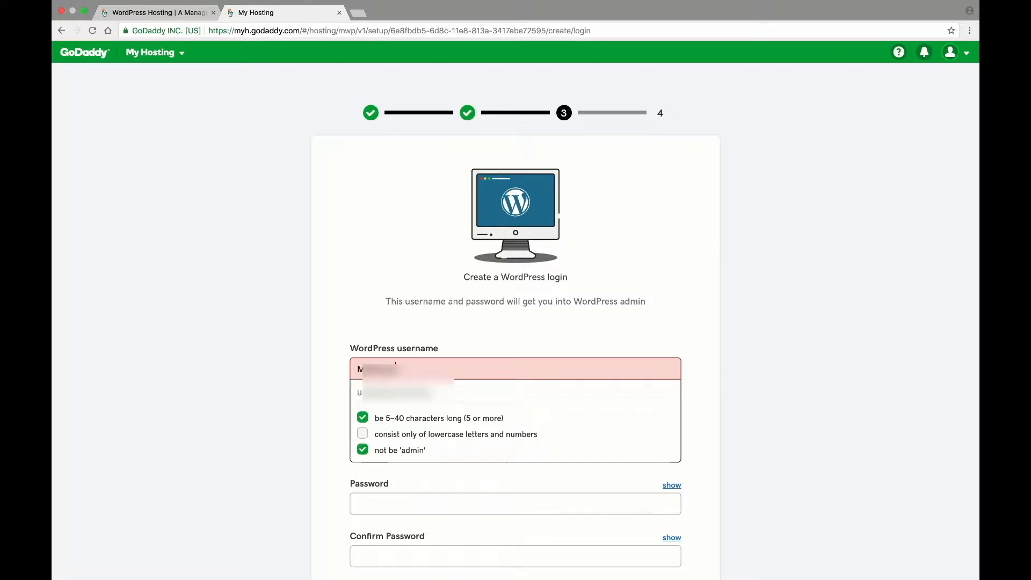
key("super+a")
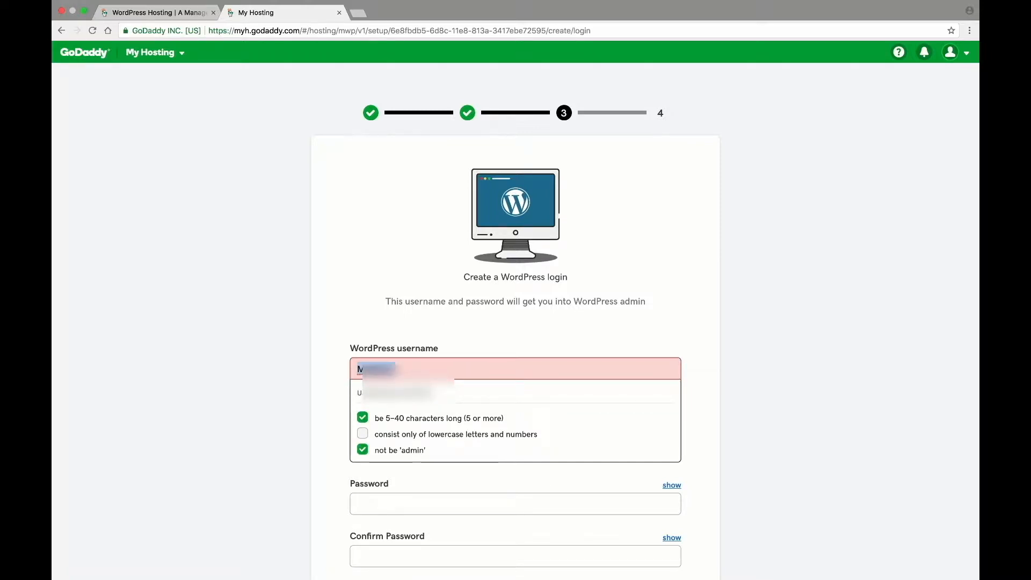
left_click(935, 335)
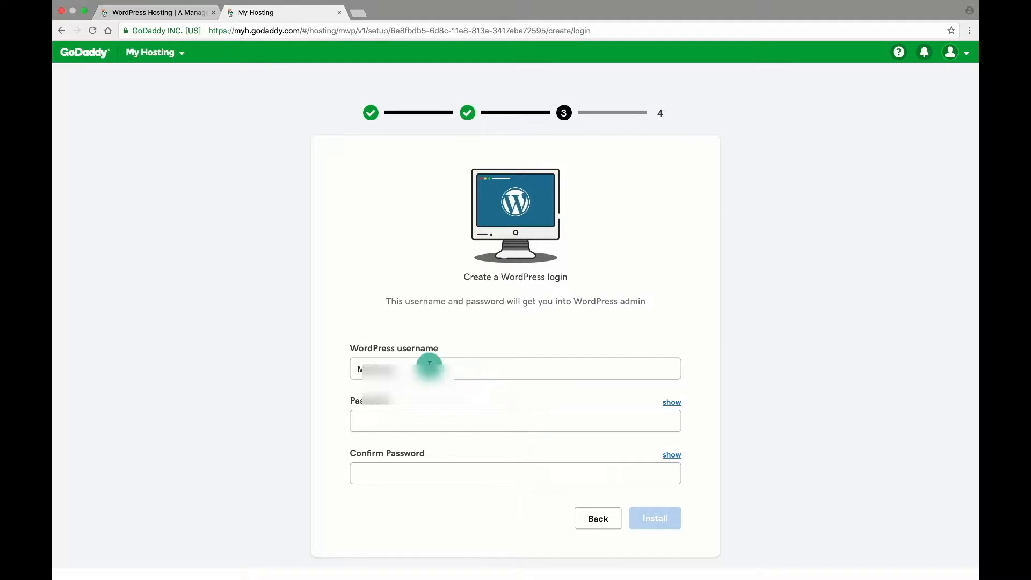
left_click(361, 369)
key("BackSpace")
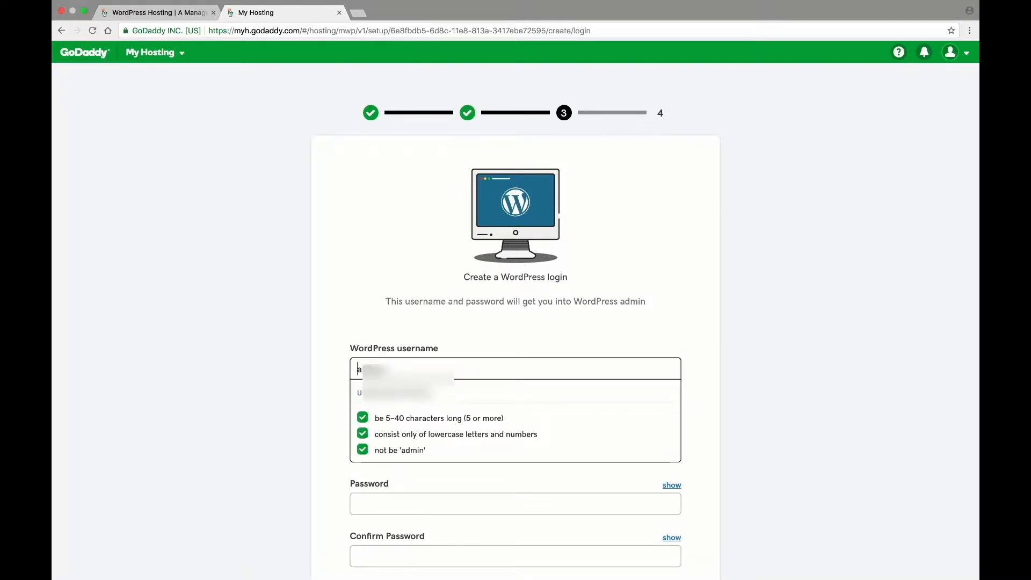
type("m")
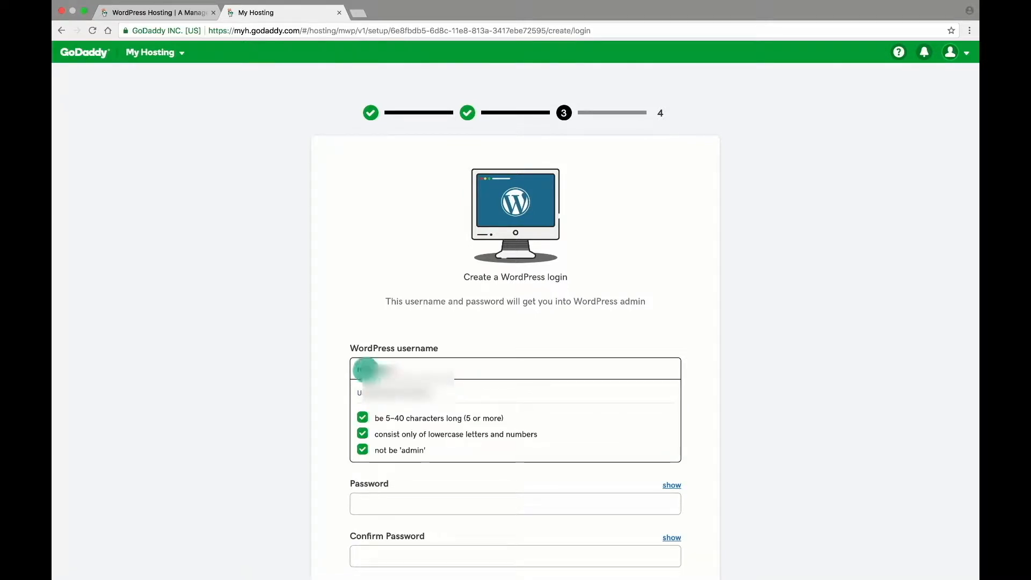
left_click(736, 357)
Enter the admin password twice to confirm it and install WordPress.
left_click(510, 421)
type("•")
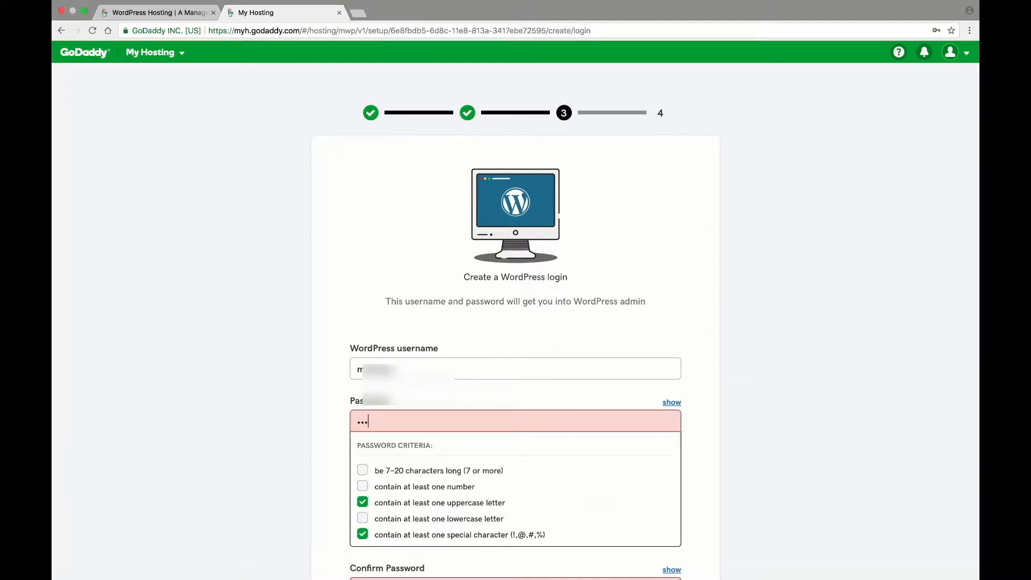
type("••••••••••")
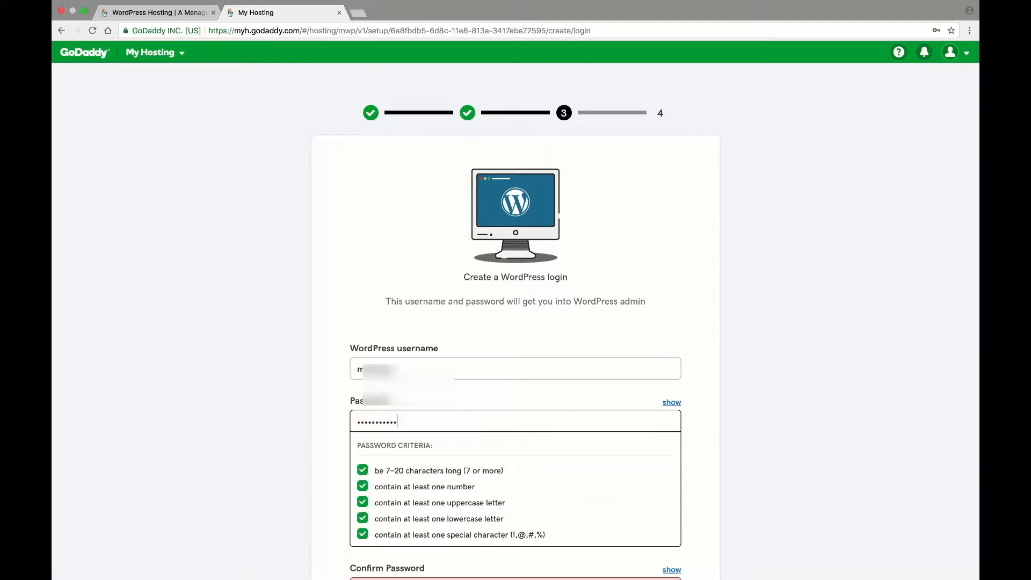
key("Tab")
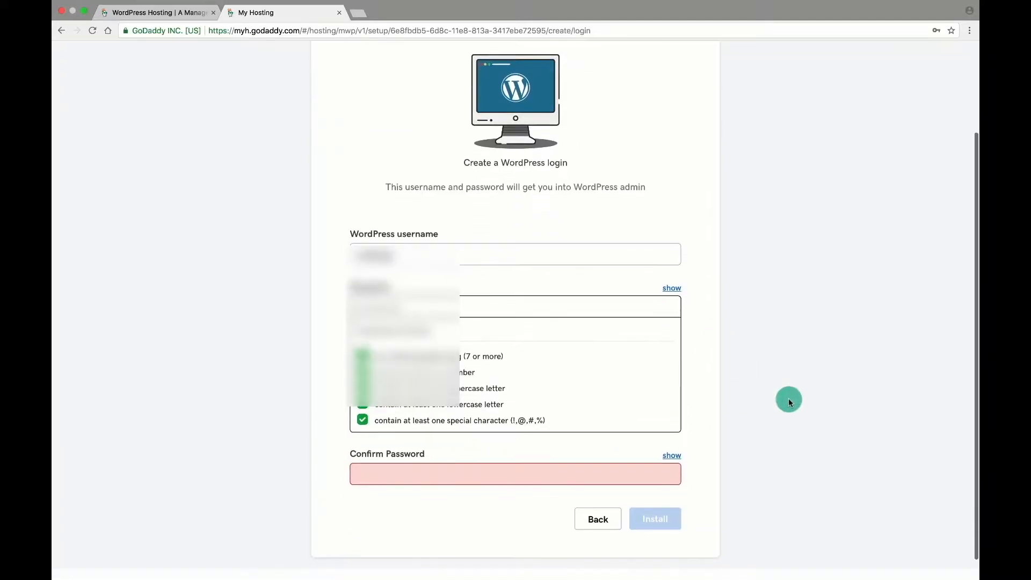
type("••••••••••")
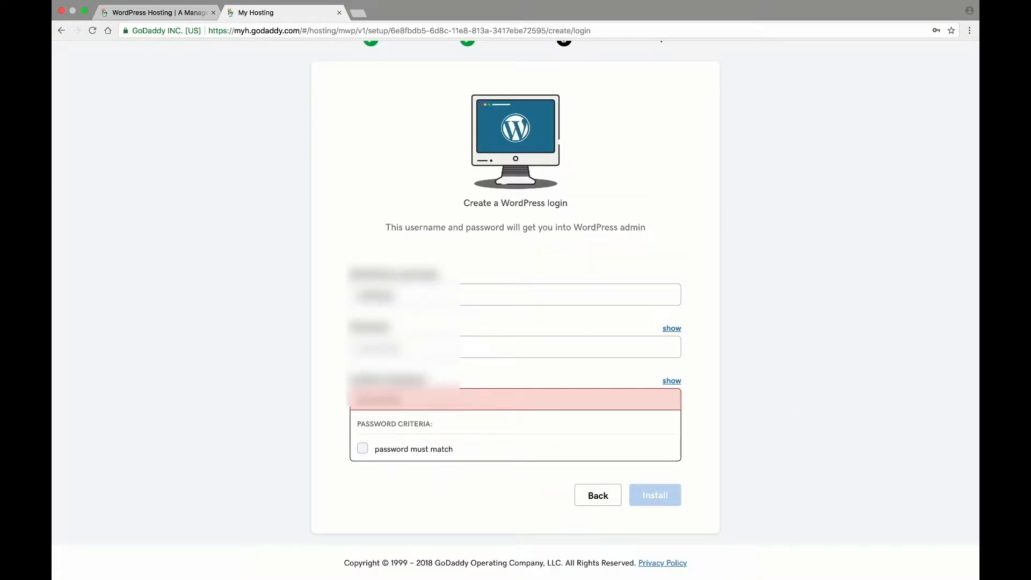
type("•")
left_click(647, 500)
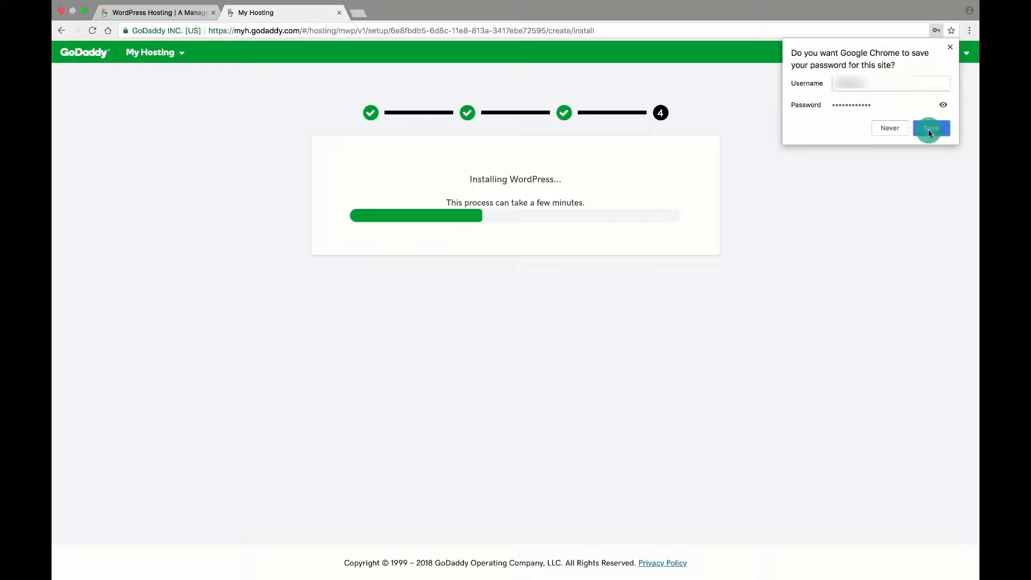
Save the login in Chrome, then open WP Admin for wordpresstutorials.xyz from the dashboard.
left_click(929, 129)
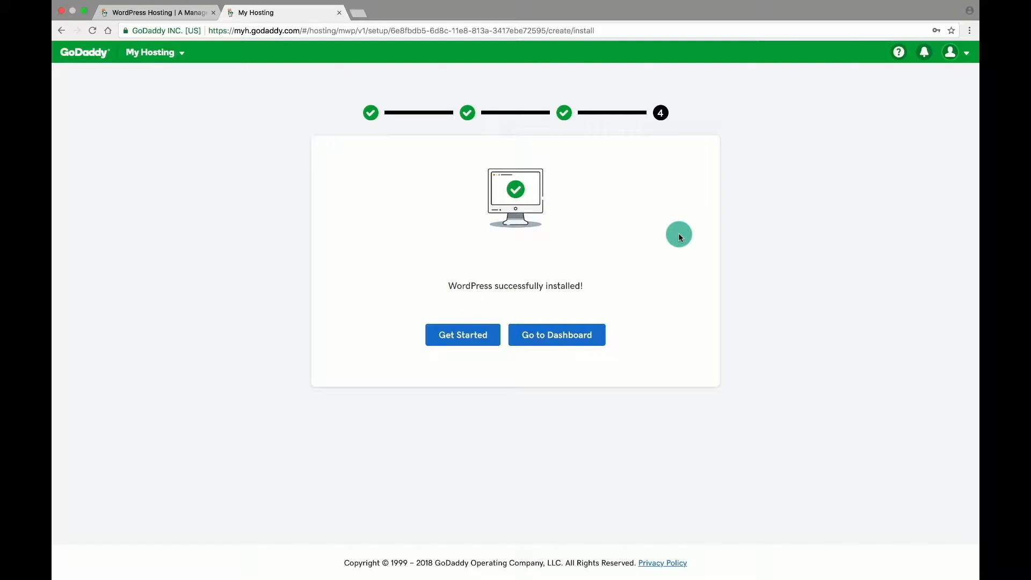
left_click(559, 336)
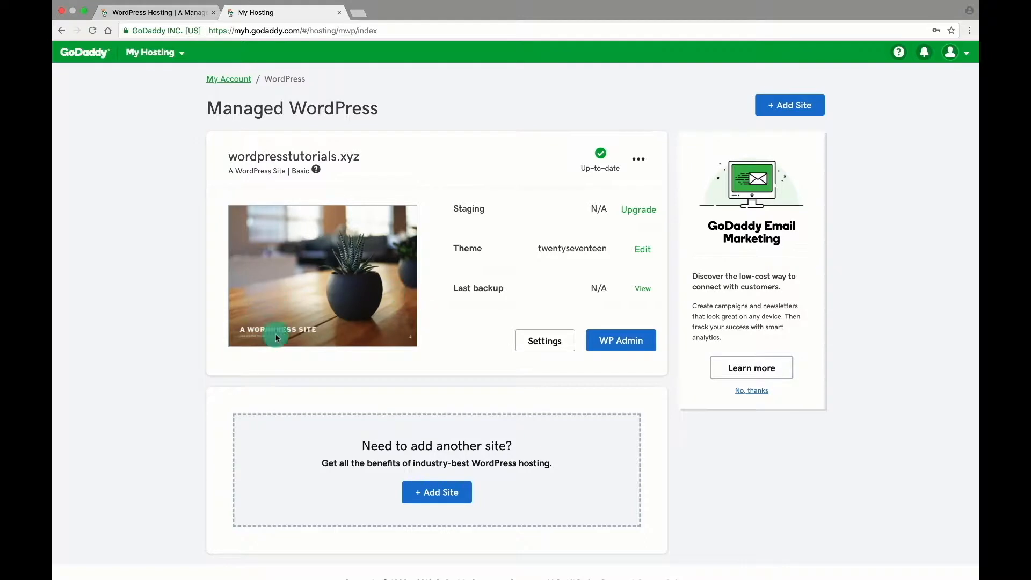
left_click(607, 347)
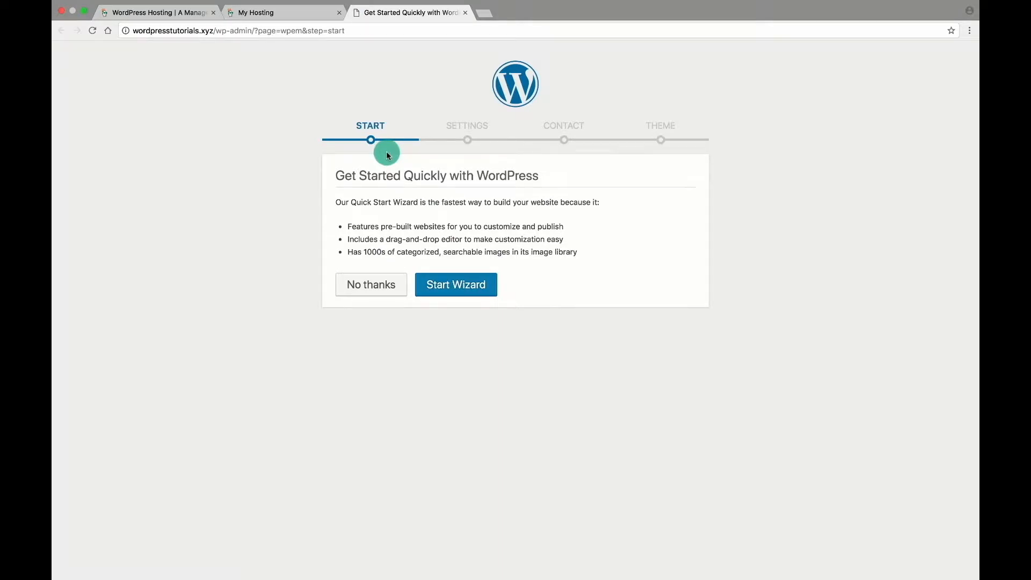
Skip the Quick Start Wizard, then view the live site and its Hello world! post.
left_click(381, 290)
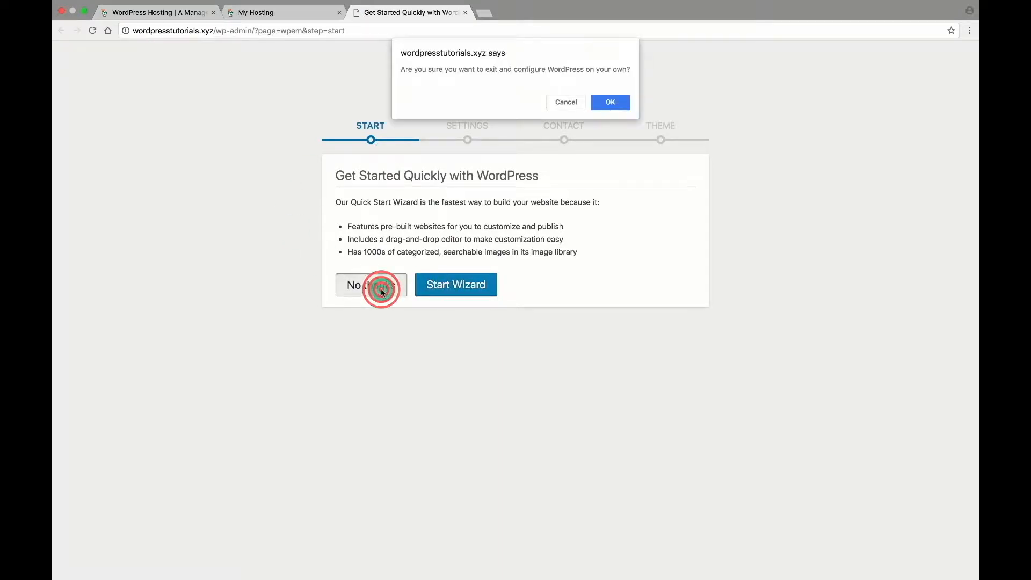
left_click(617, 101)
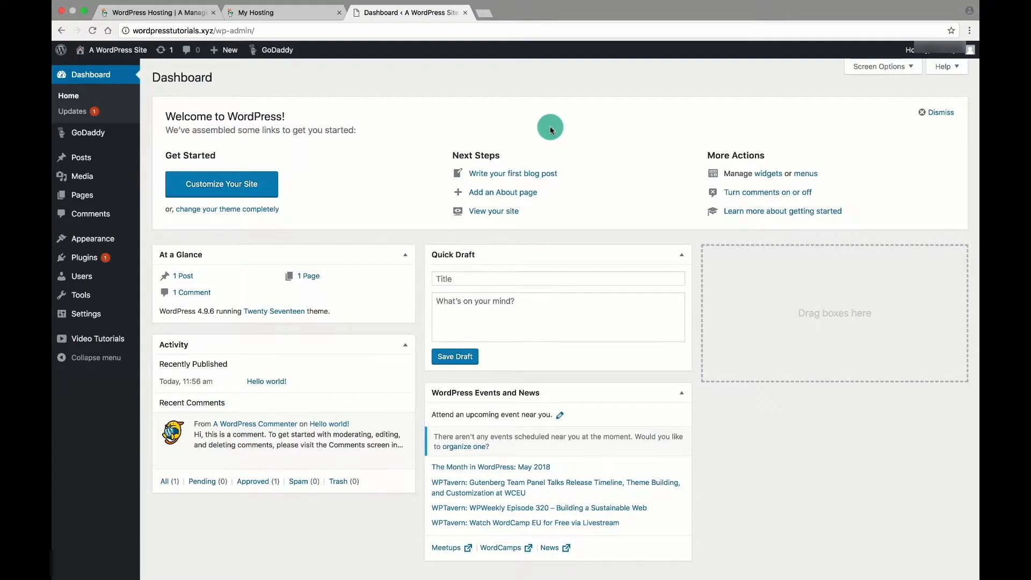
mouse_move(118, 51)
left_click(90, 68)
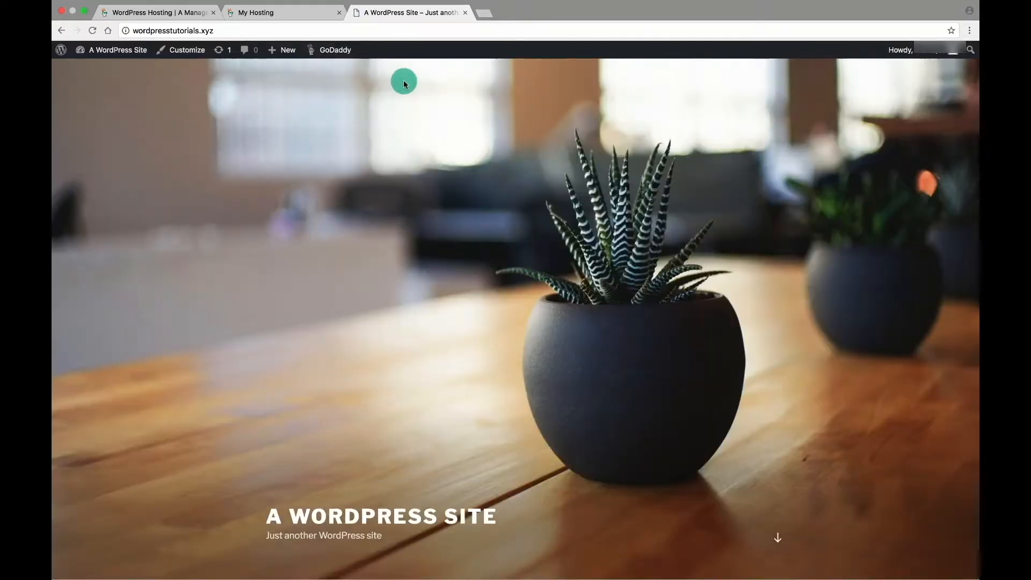
scroll(487, 312, "down", 10)
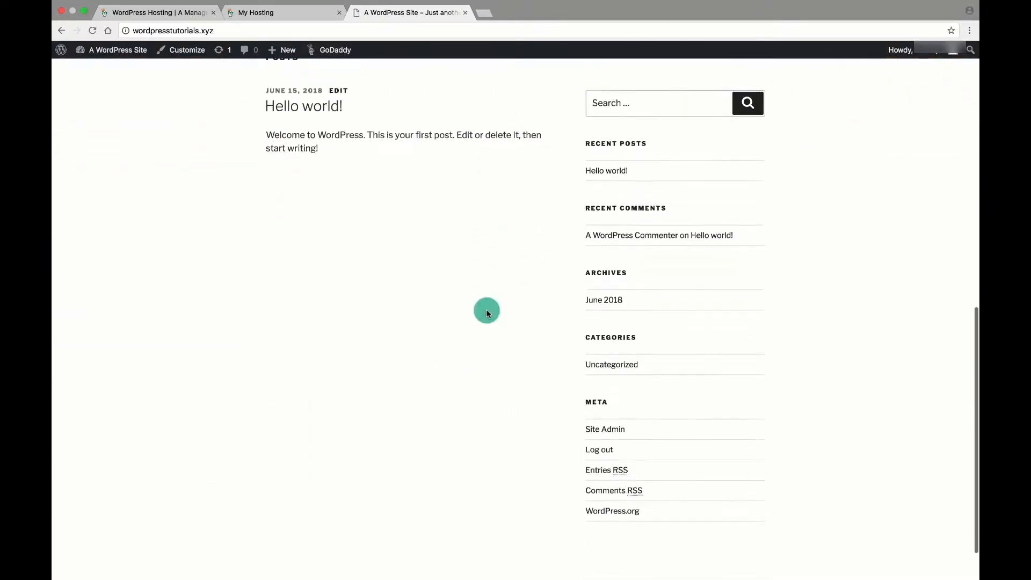
scroll(486, 313, "up", 10)
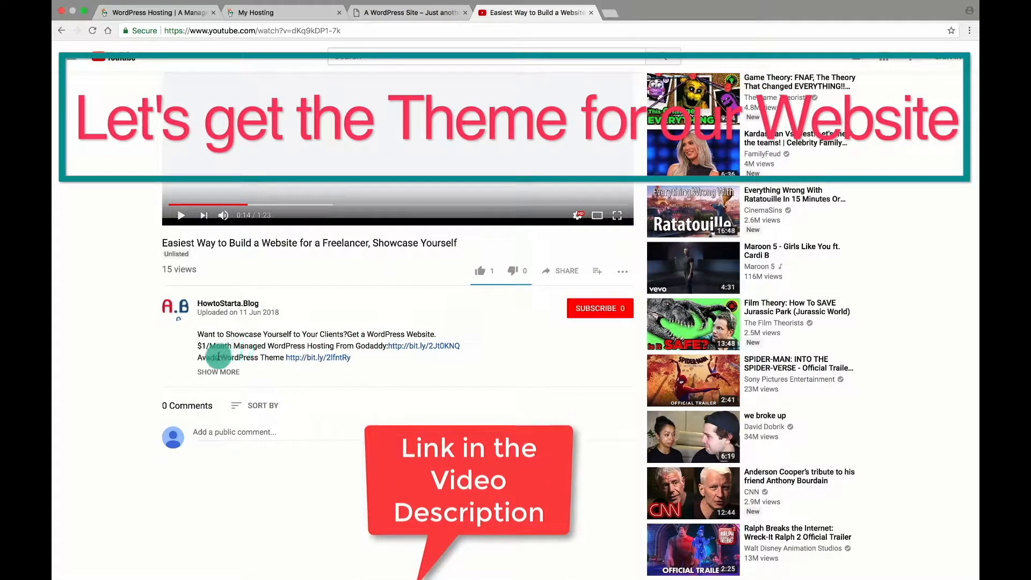
Open the Avada theme's $60 item page and proceed through Buy Now to the ThemeForest home page.
left_click(311, 357)
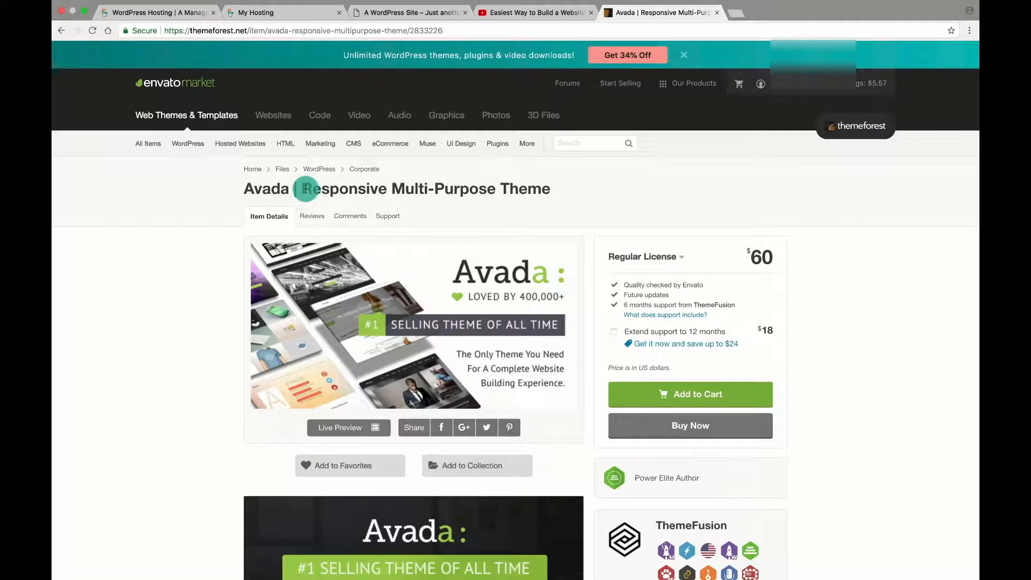
scroll(828, 205, "down", 5)
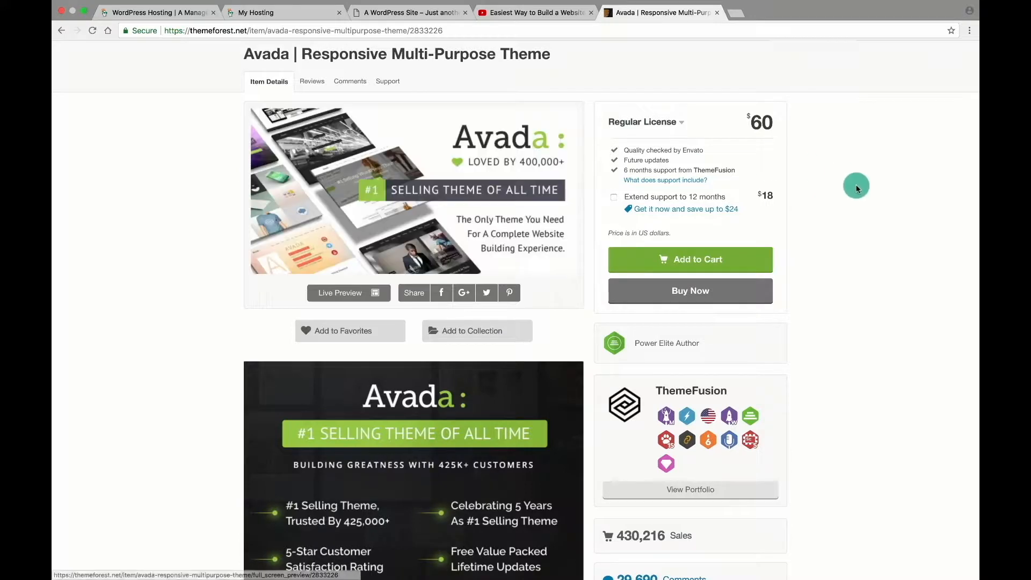
scroll(859, 209, "down", 6)
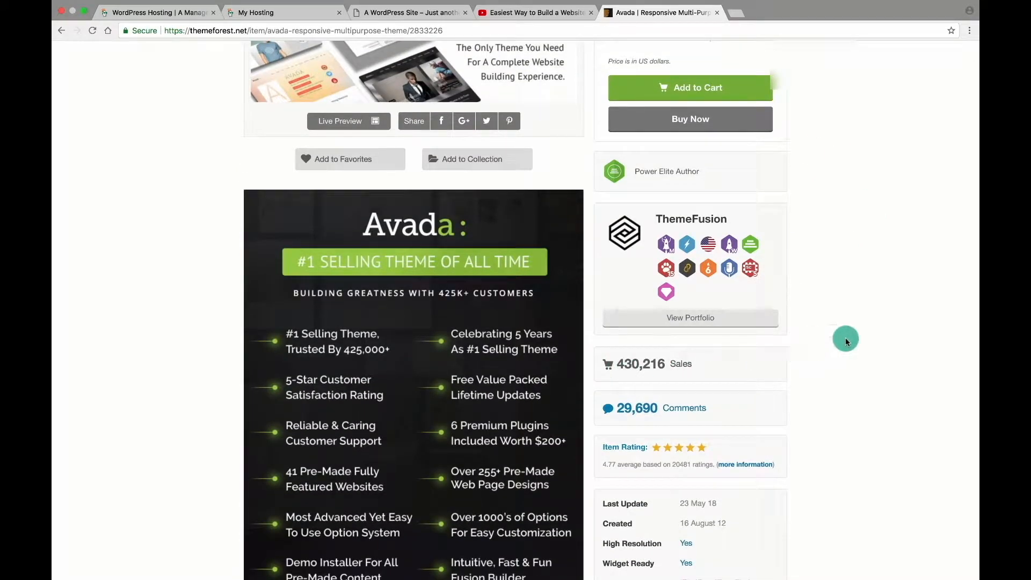
scroll(845, 337, "up", 6)
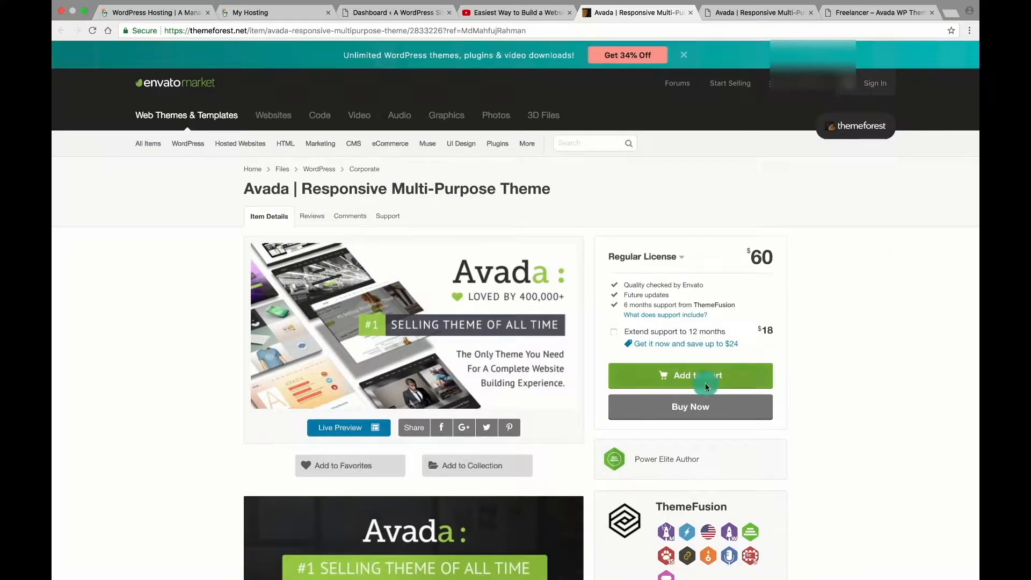
left_click(681, 408)
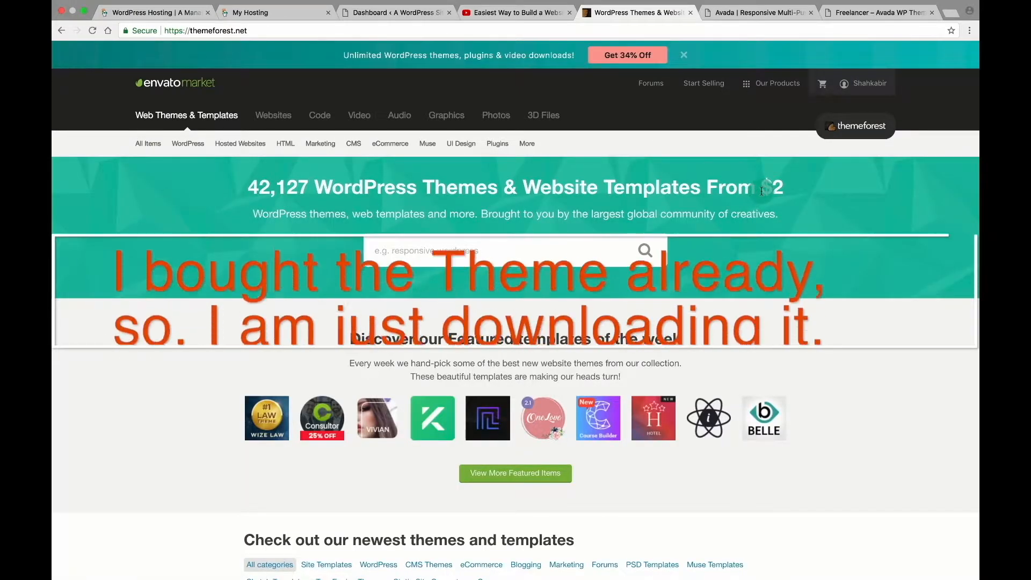
From the account's Downloads list, get Avada's 'Installable WordPress file only' and the license certificate text.
left_click(864, 83)
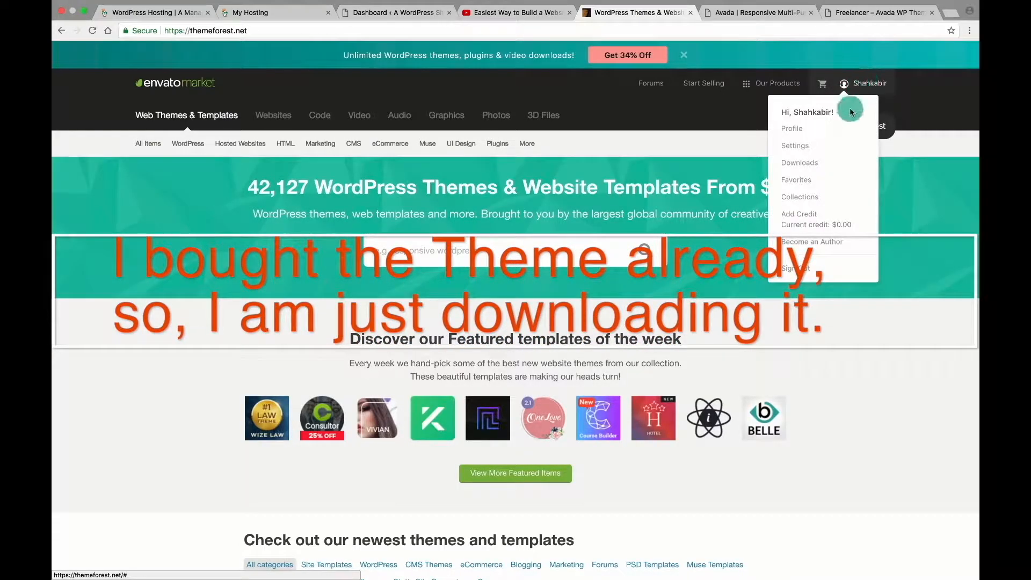
left_click(799, 163)
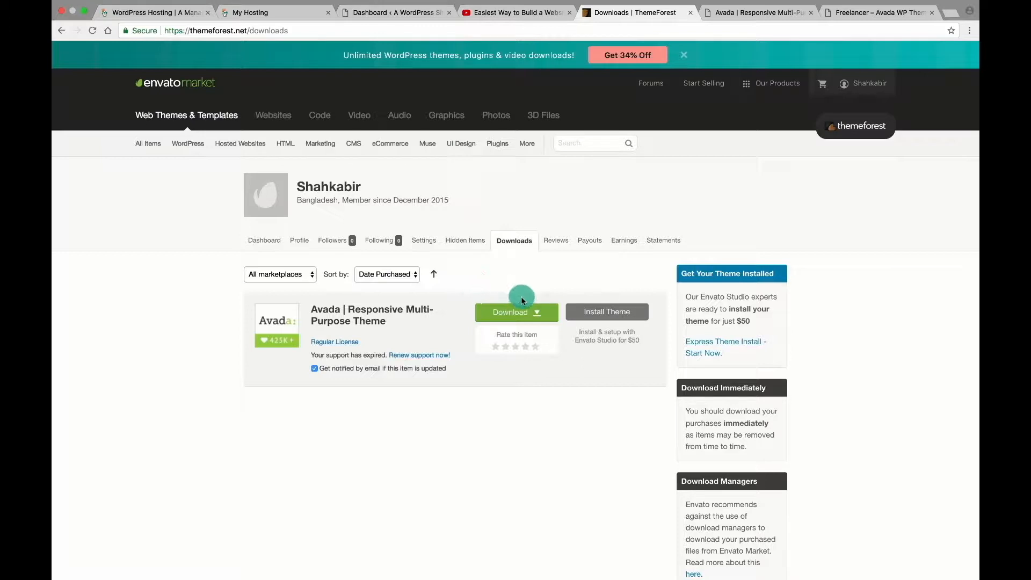
left_click(536, 312)
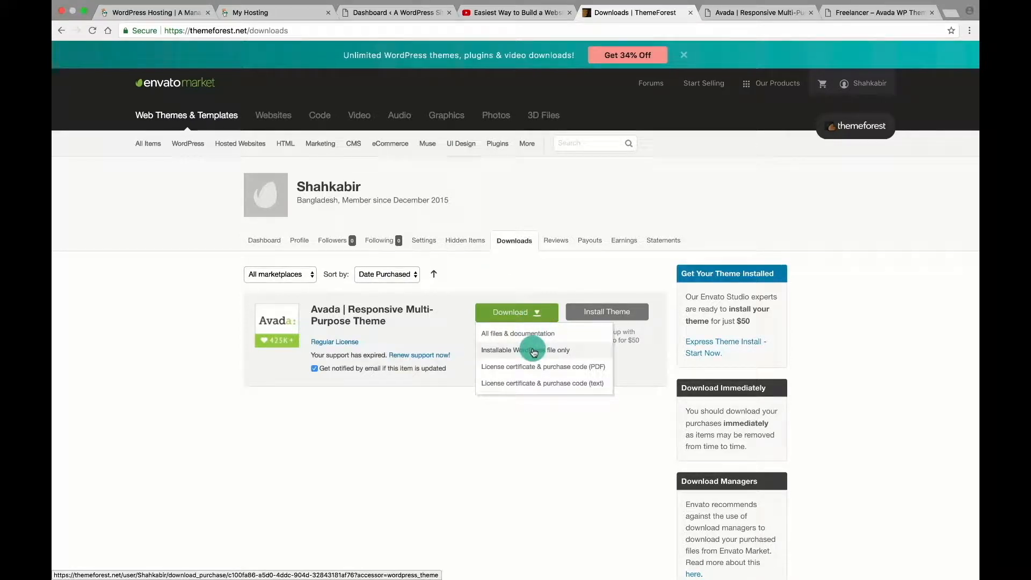
left_click(534, 351)
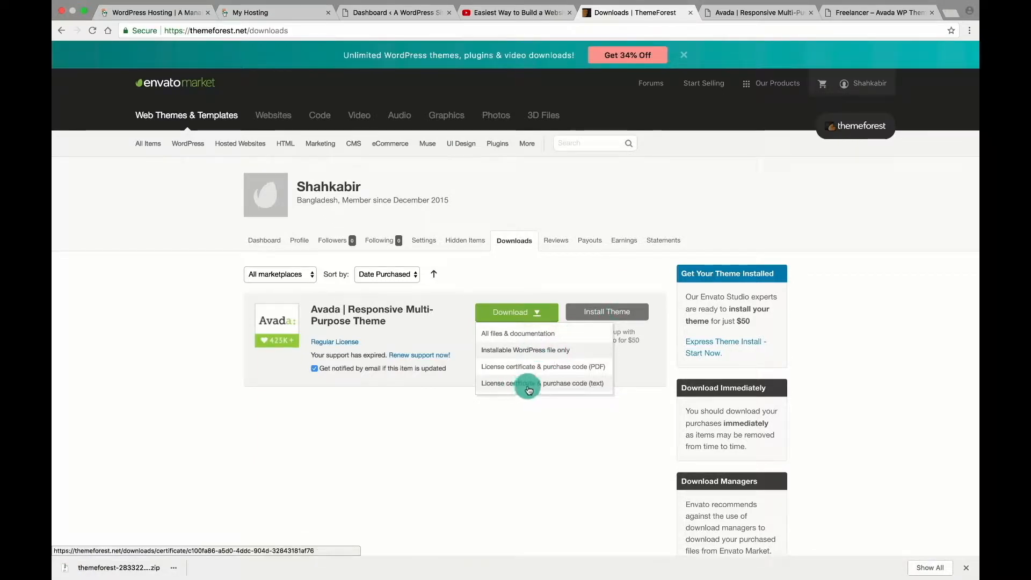
left_click(528, 389)
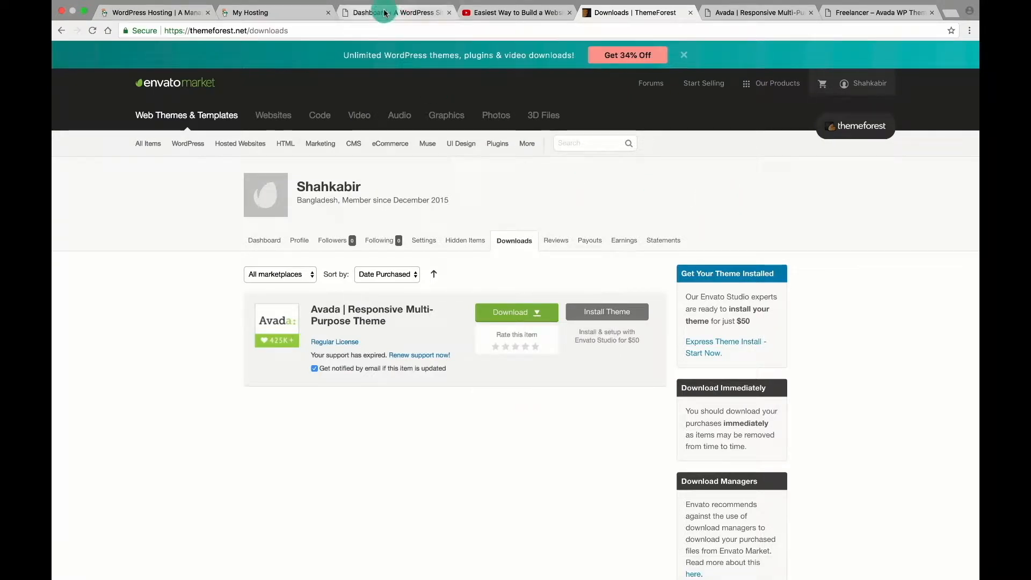
In the WordPress dashboard, bring up the Upload Theme panel under Appearance > Themes > Add New.
left_click(385, 13)
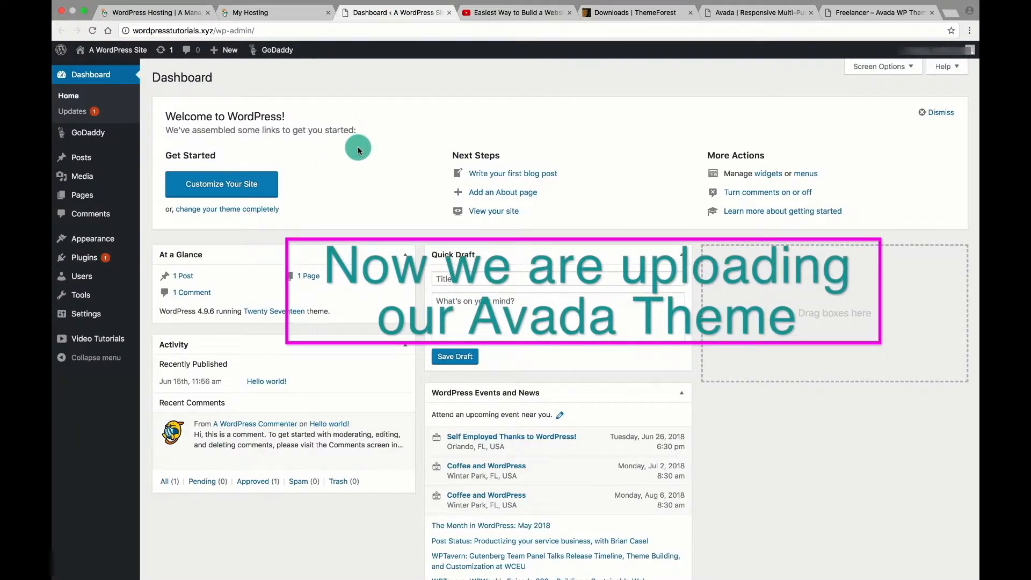
mouse_move(86, 239)
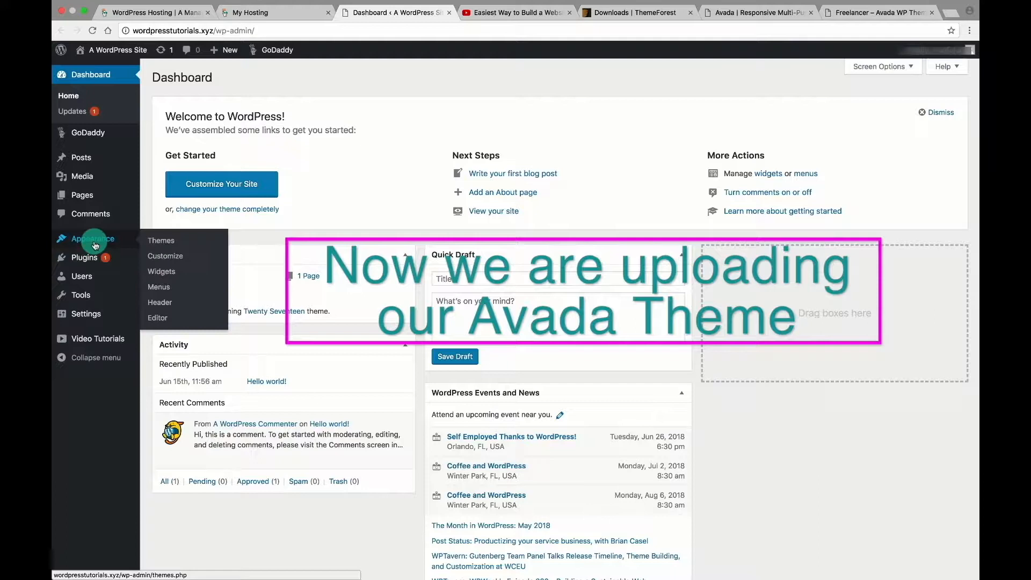
left_click(152, 242)
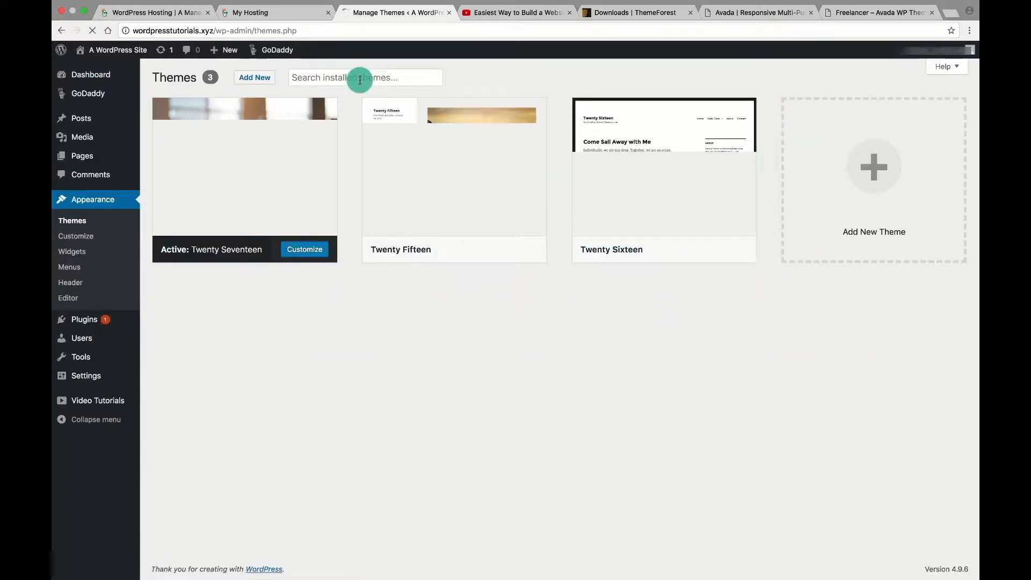
left_click(249, 79)
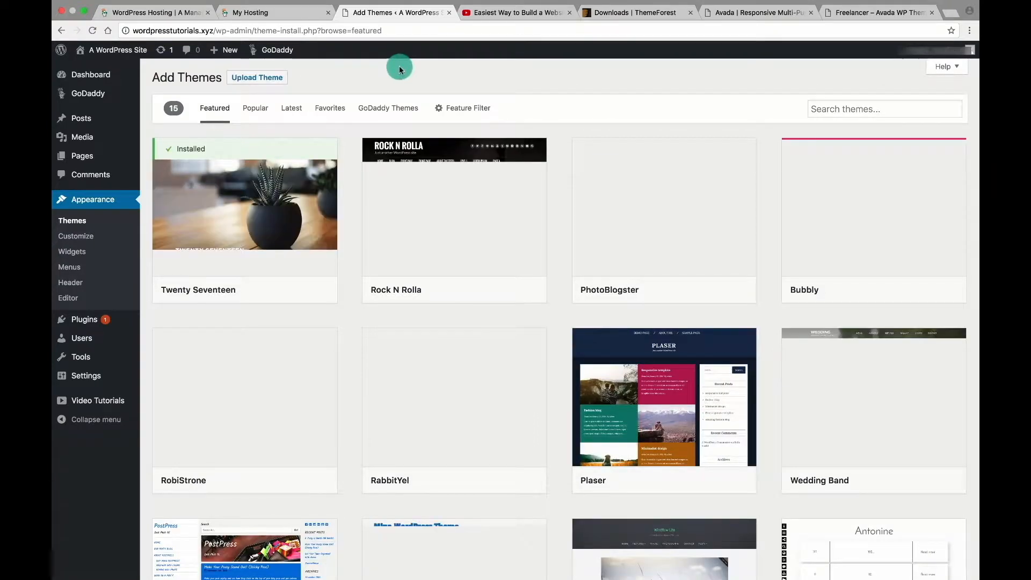
left_click(255, 79)
Choose the themeforest Avada zip from the Desktop downloads folder as the theme file.
left_click(476, 177)
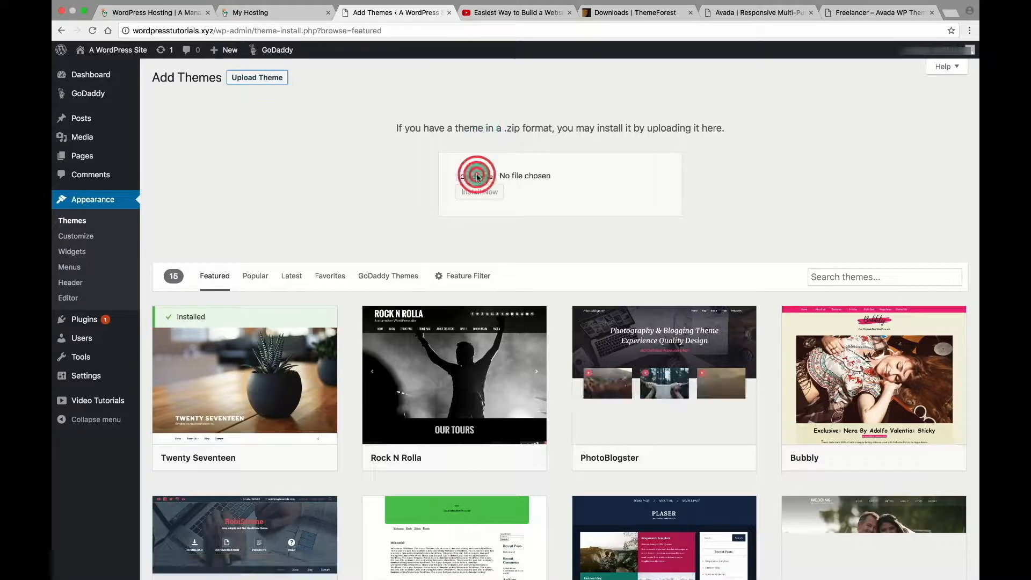
left_click(360, 86)
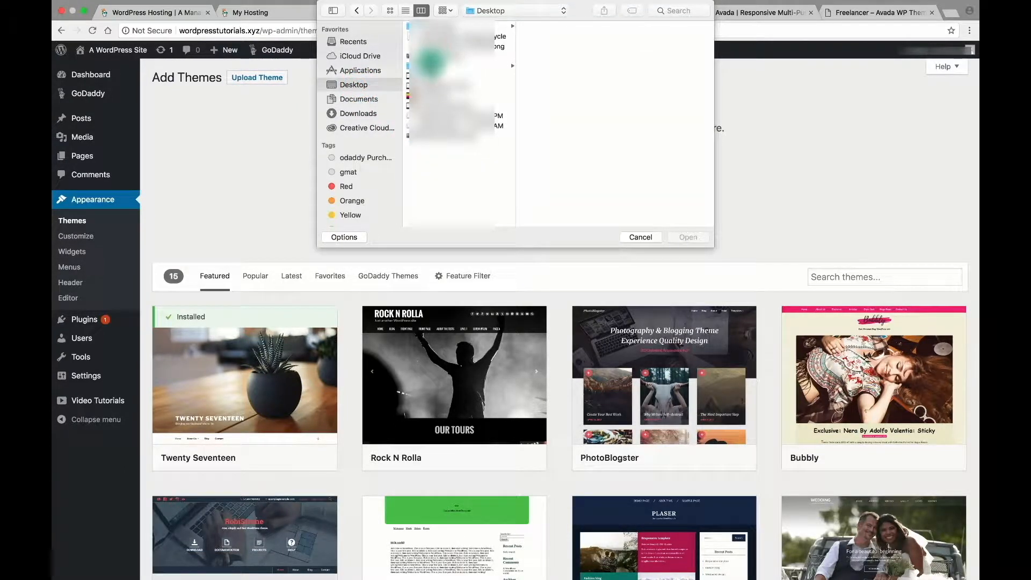
left_click(430, 63)
left_click(562, 36)
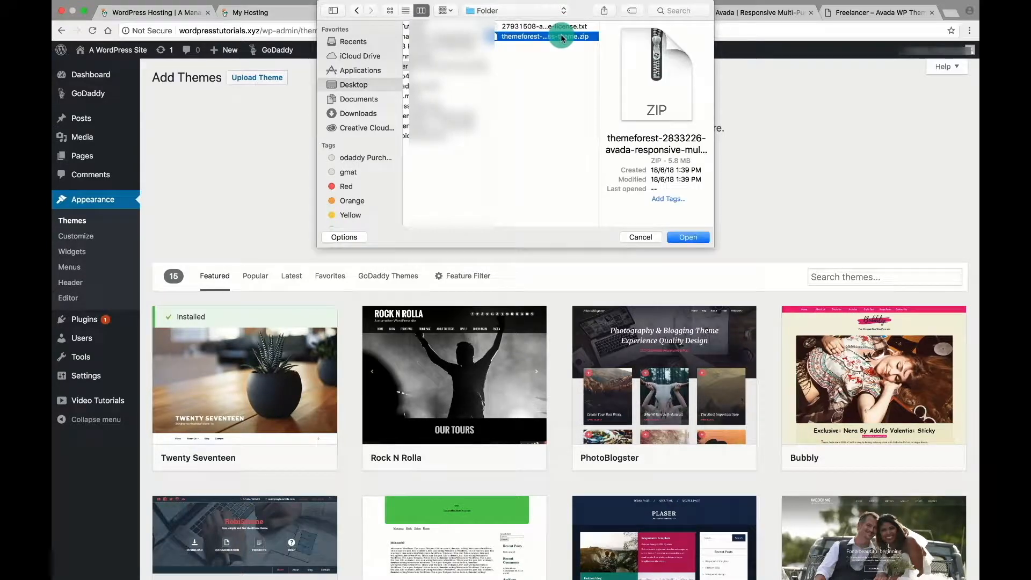
left_click(673, 229)
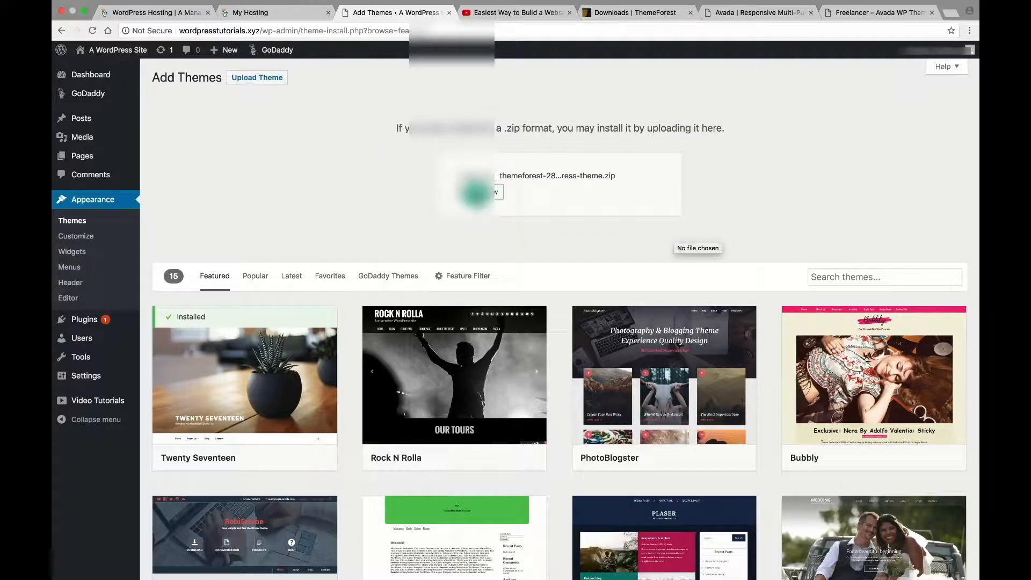
Install and activate Avada 5.5.2 from the uploaded zip, then open Avada > Registration.
left_click(474, 192)
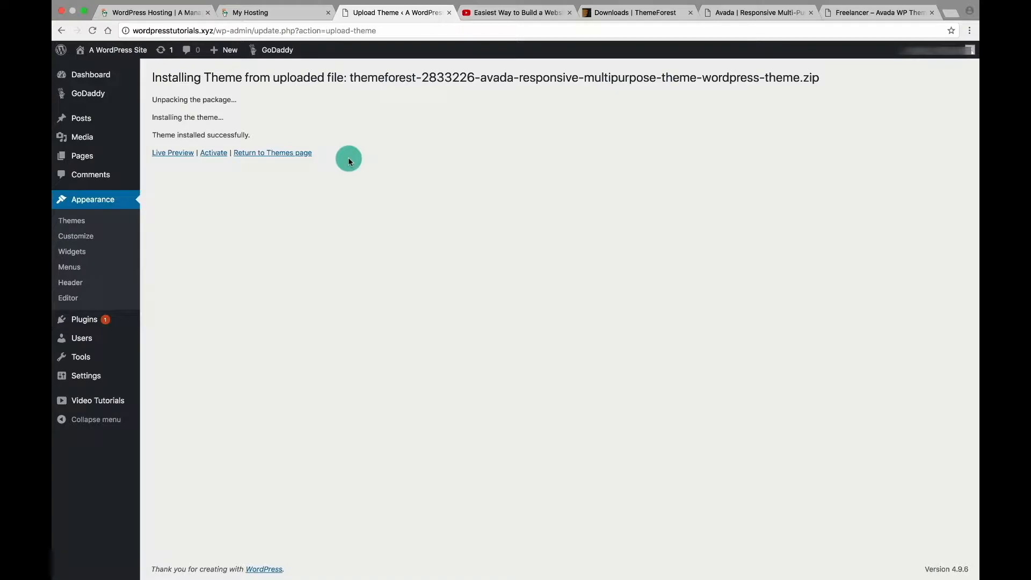
left_click(216, 154)
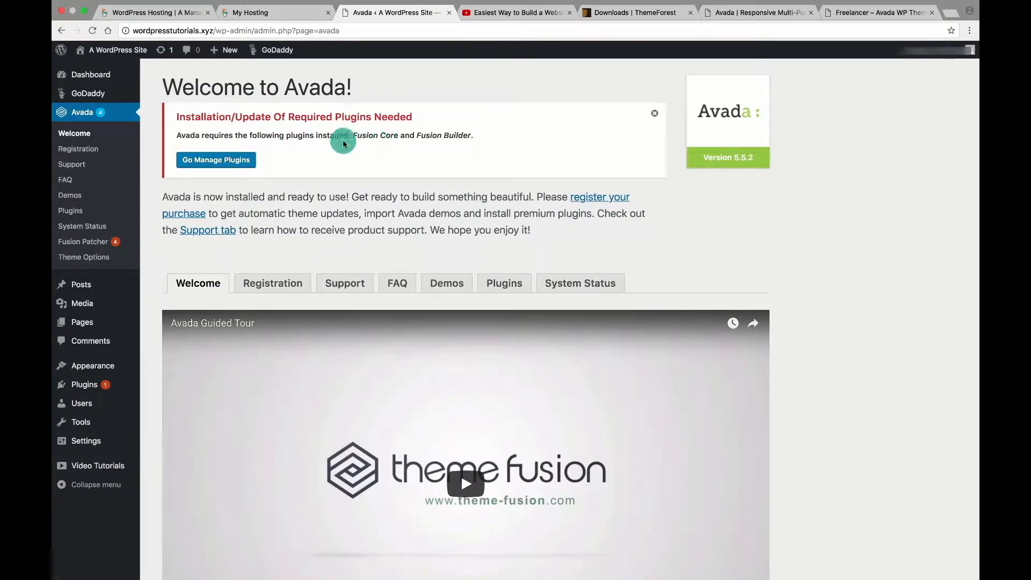
left_click(74, 151)
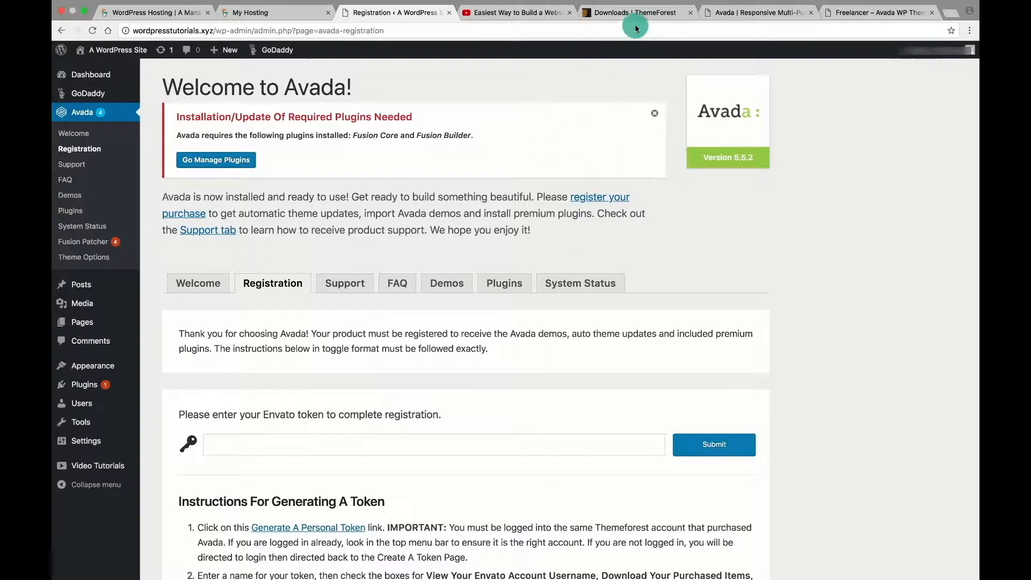
Generate an Envato personal token named WordPress, accepting the terms, and copy its secret key.
left_click(367, 449)
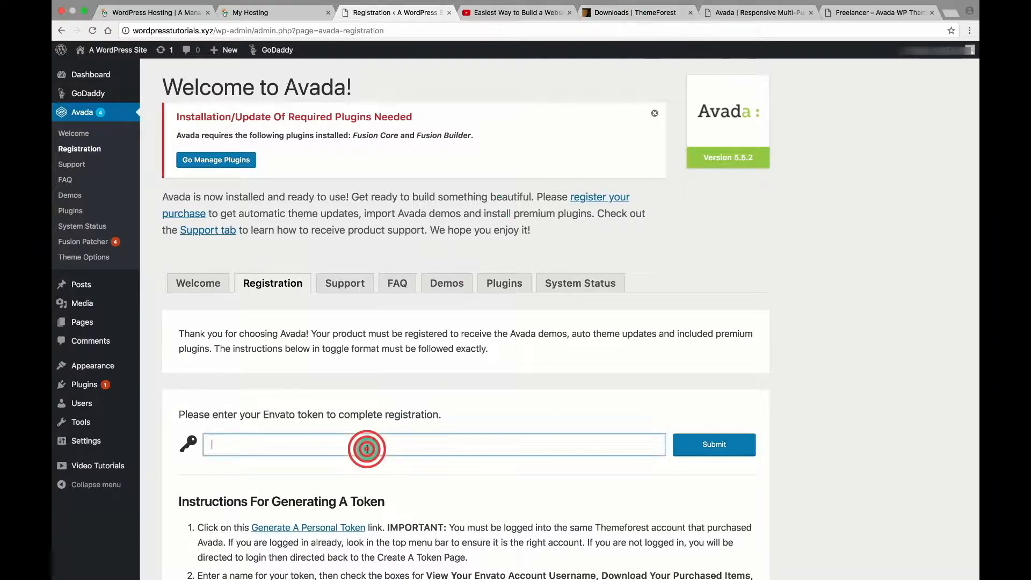
left_click(299, 530)
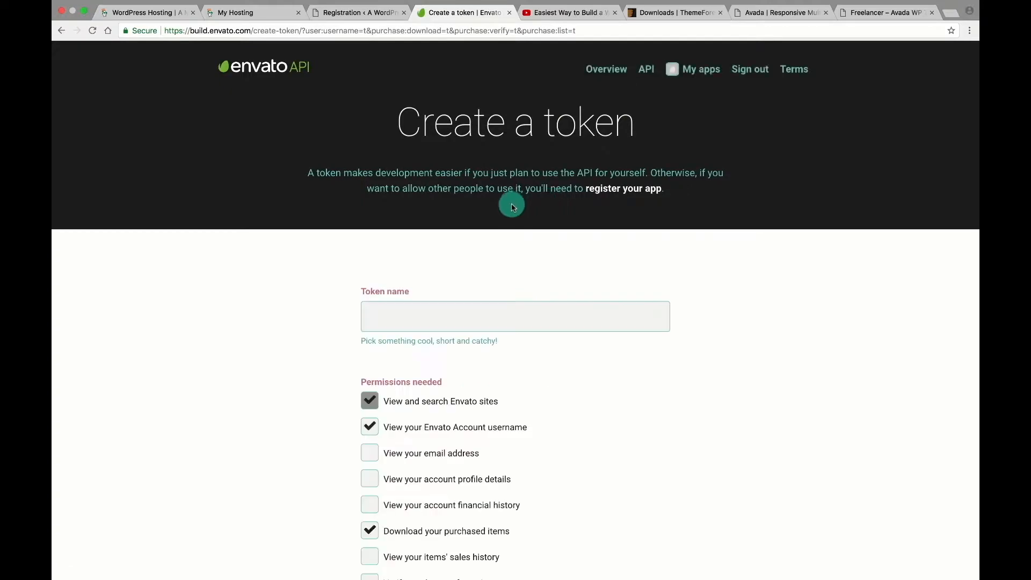
left_click(423, 319)
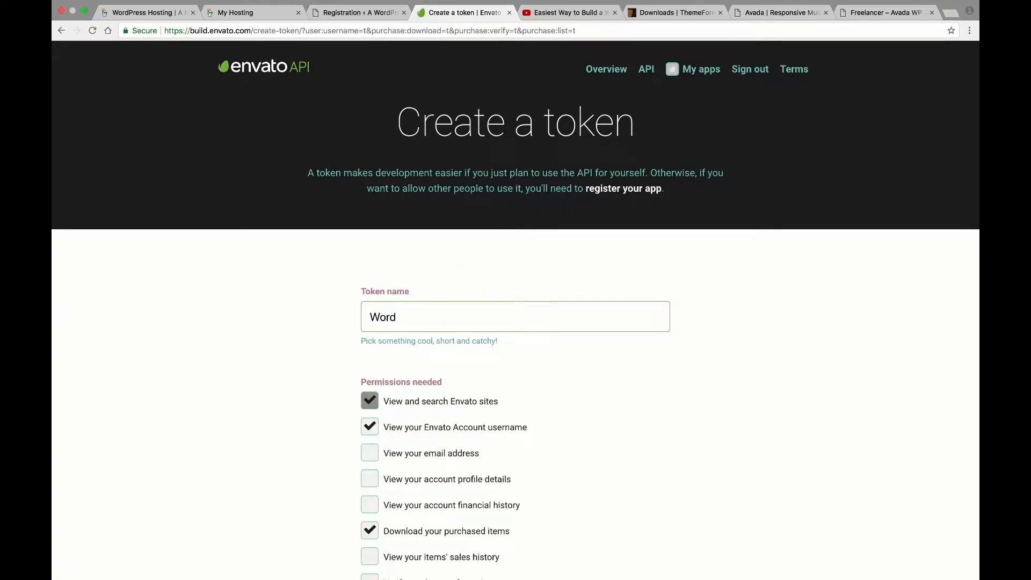
scroll(687, 461, "down", 10)
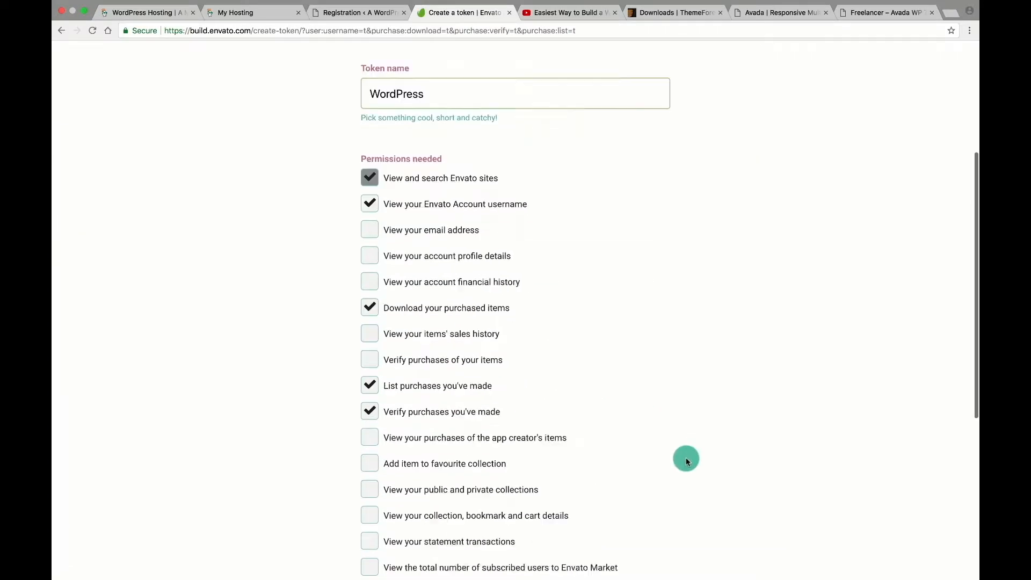
left_click(369, 438)
left_click(501, 483)
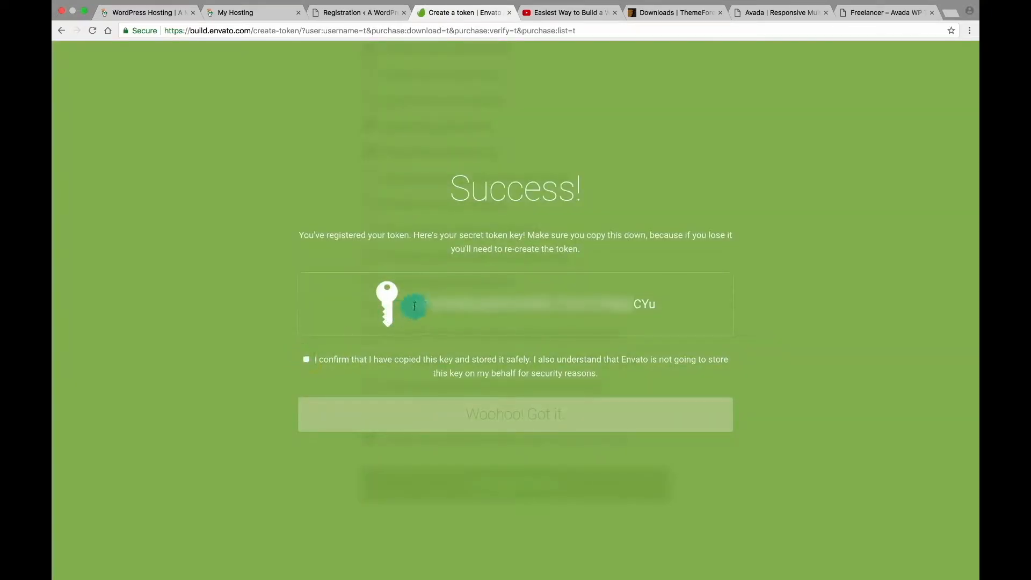
left_click_drag(414, 306, 645, 309)
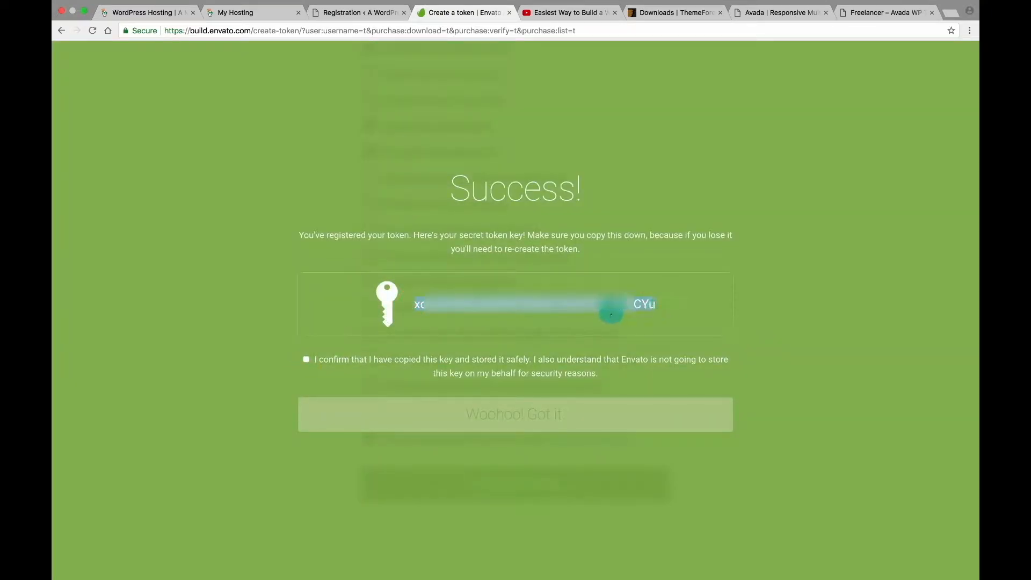
left_click(360, 13)
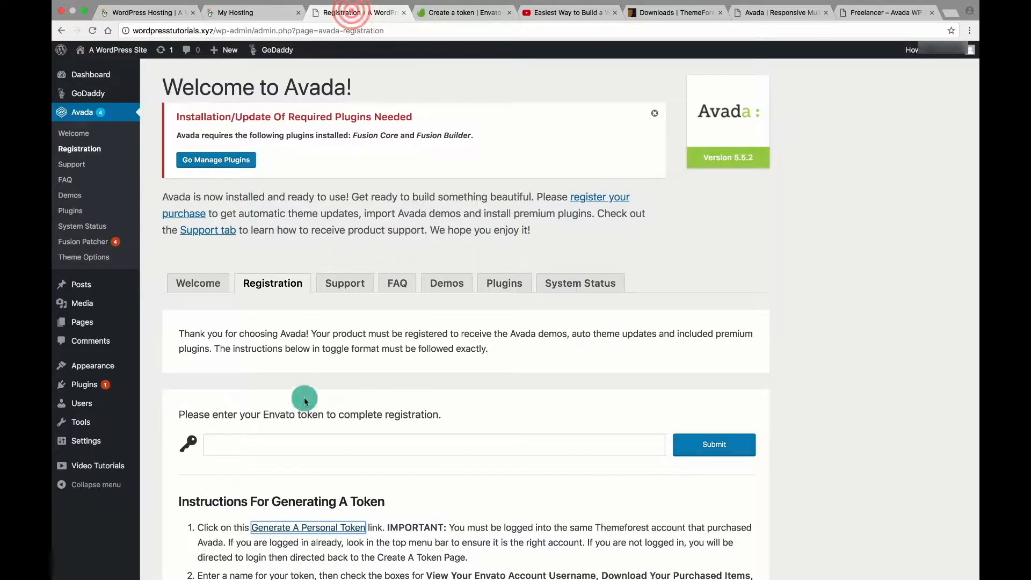
Paste the copied Envato token into Avada Registration and submit it.
left_click(299, 444)
key("super+v")
left_click(709, 445)
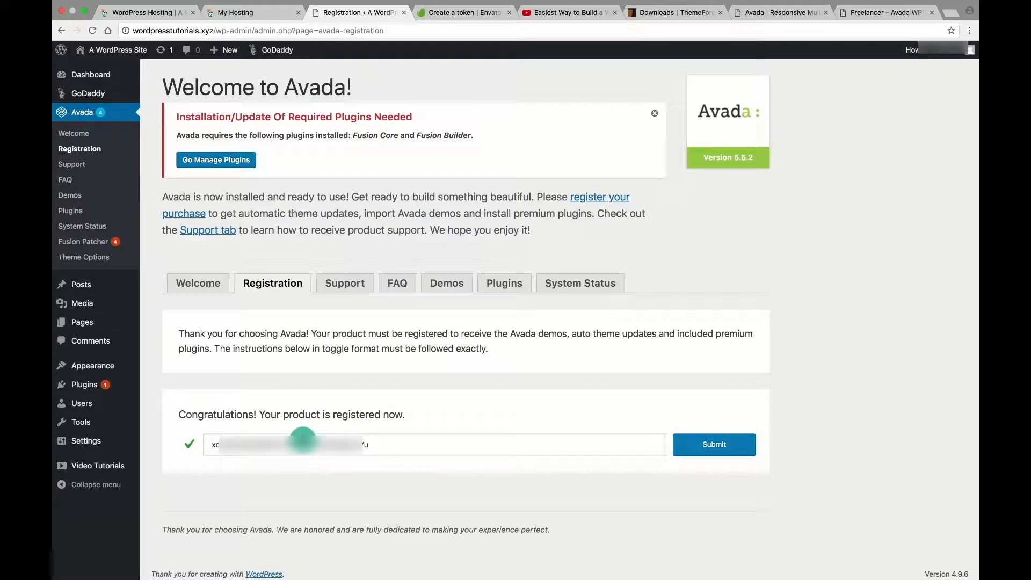
Go from Avada Welcome to Demos and on to the required plugins management page.
left_click(80, 117)
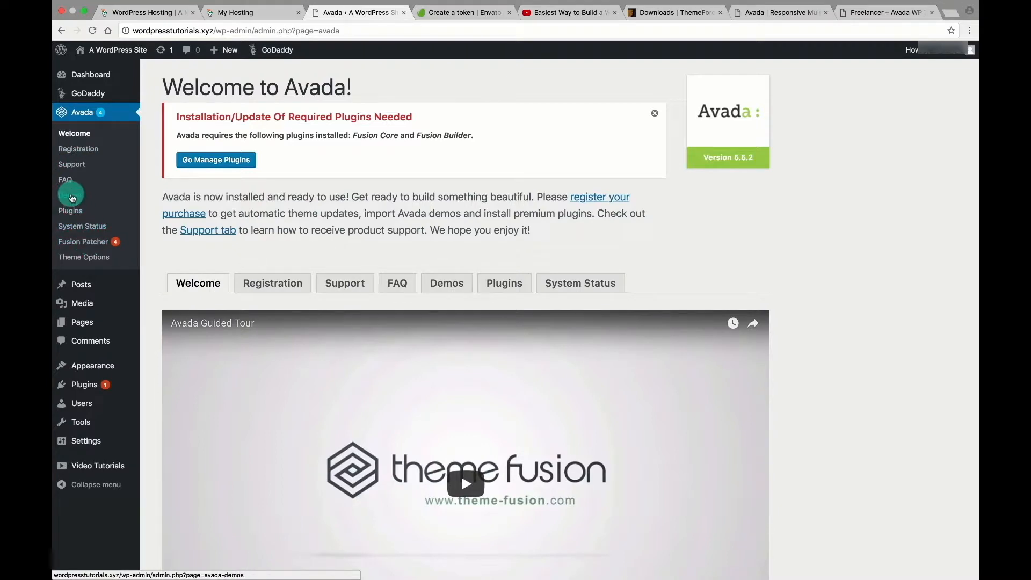
left_click(70, 203)
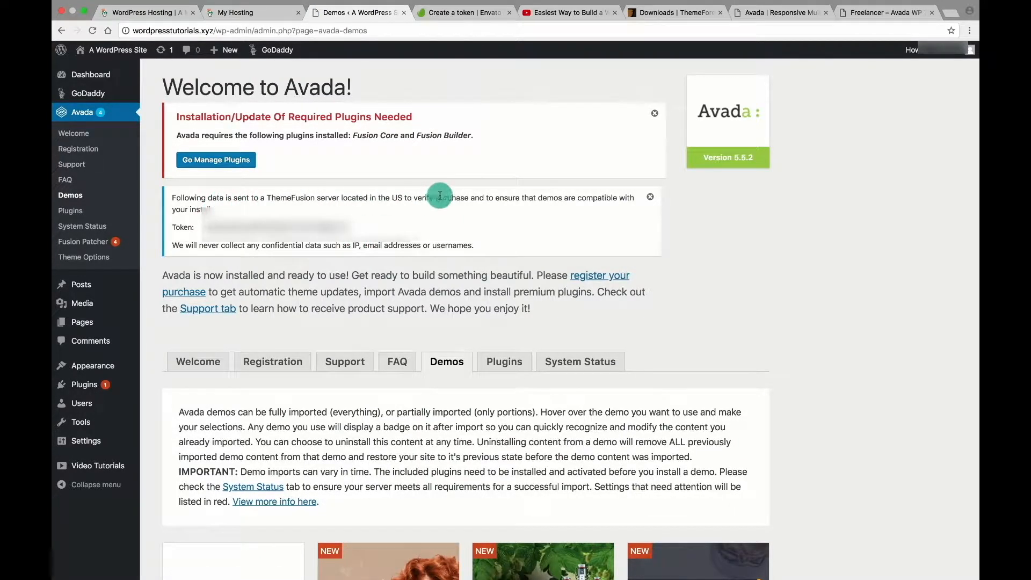
left_click(218, 169)
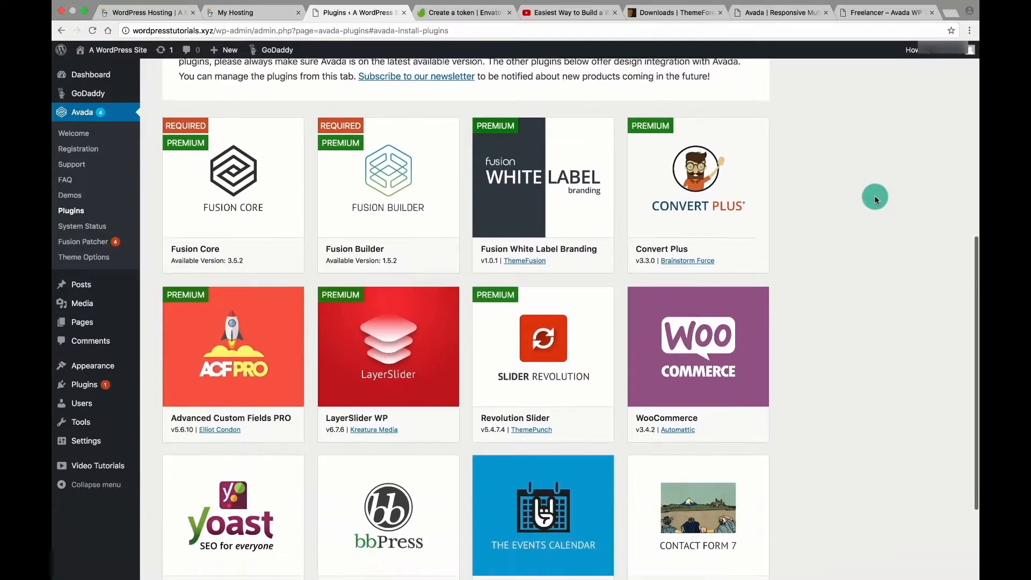
Install and activate the Fusion Core and Fusion Builder plugins from the required plugins installer.
scroll(873, 197, "down", 2)
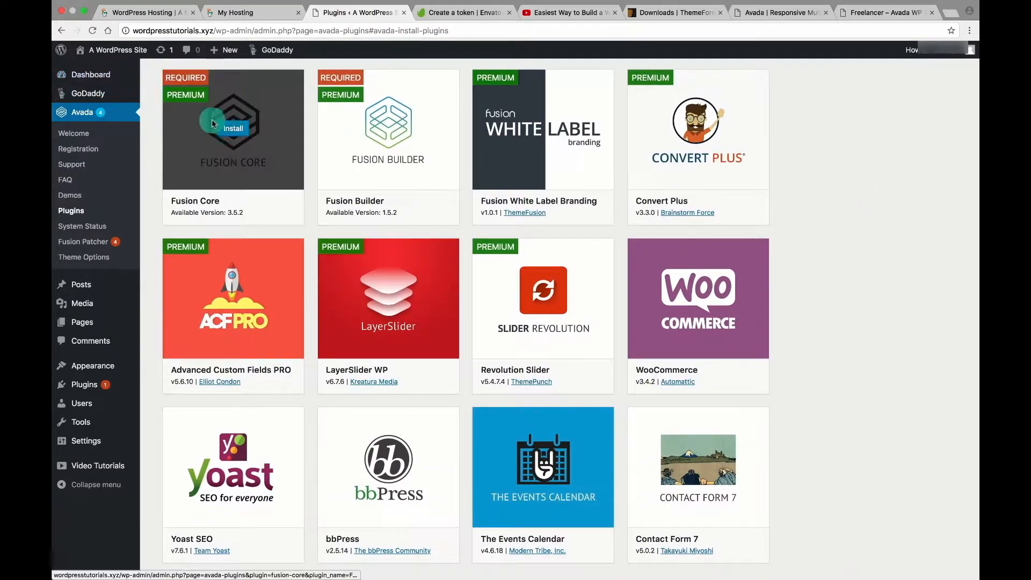
left_click(237, 130)
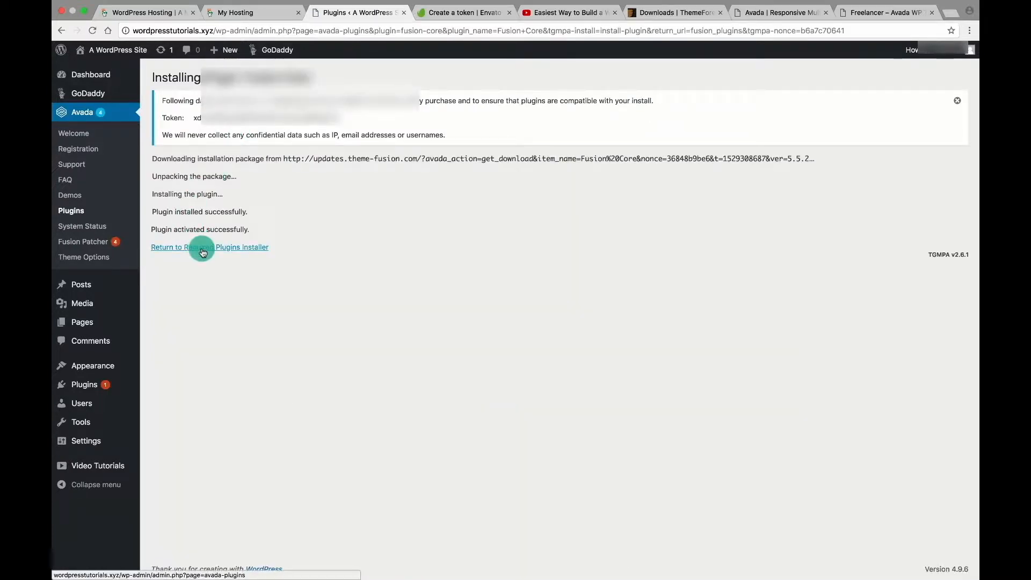
left_click(202, 250)
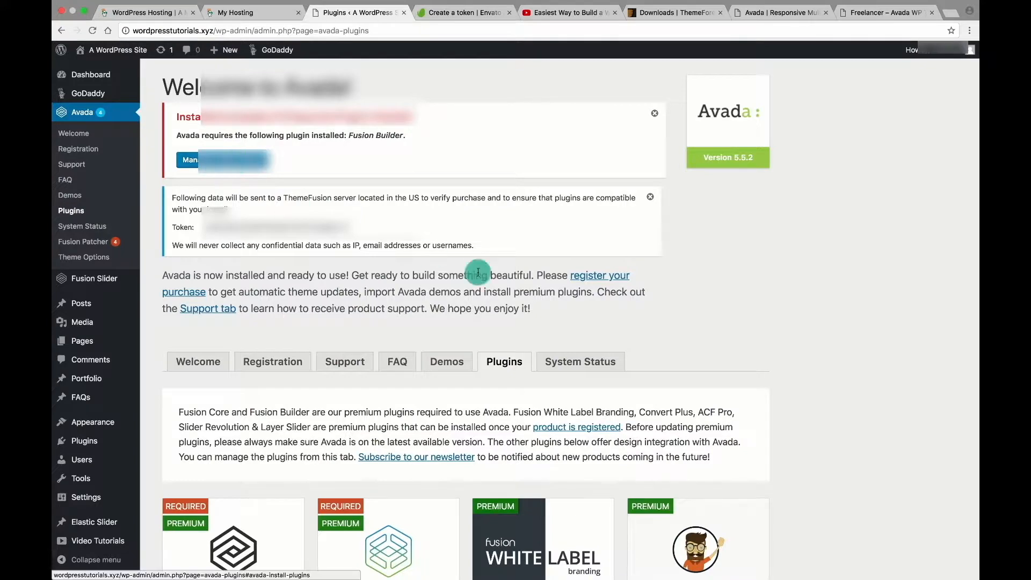
scroll(478, 273, "down", 4)
left_click(389, 359)
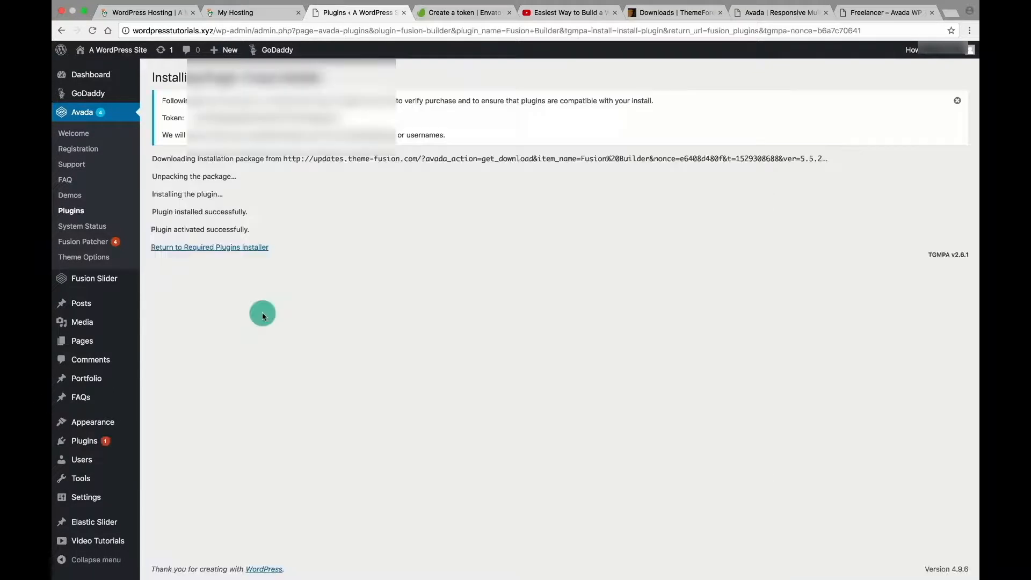
left_click(196, 254)
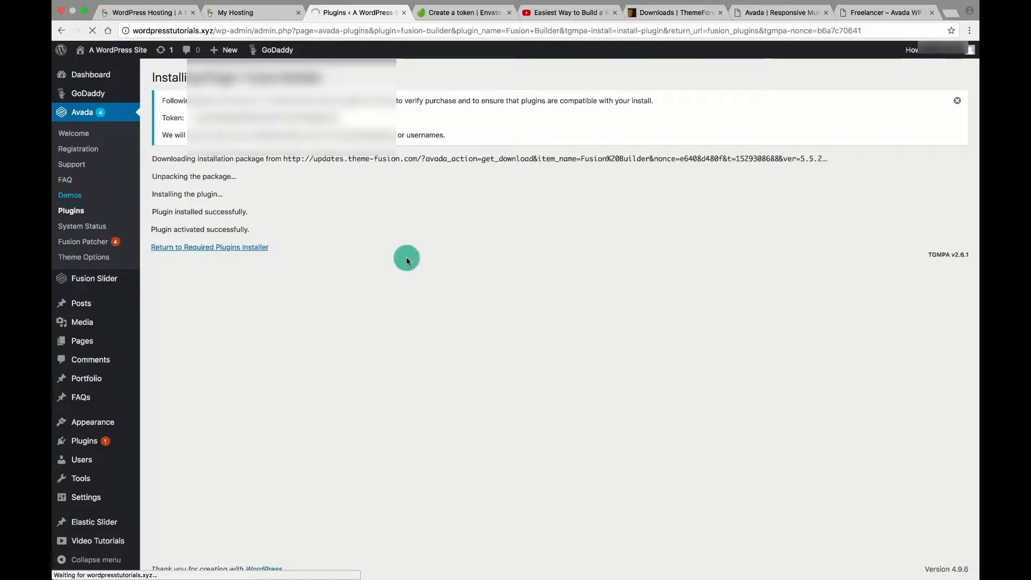
Preview the Freelancer demo in a new tab, then return and open its Import dialog.
scroll(779, 377, "down", 3)
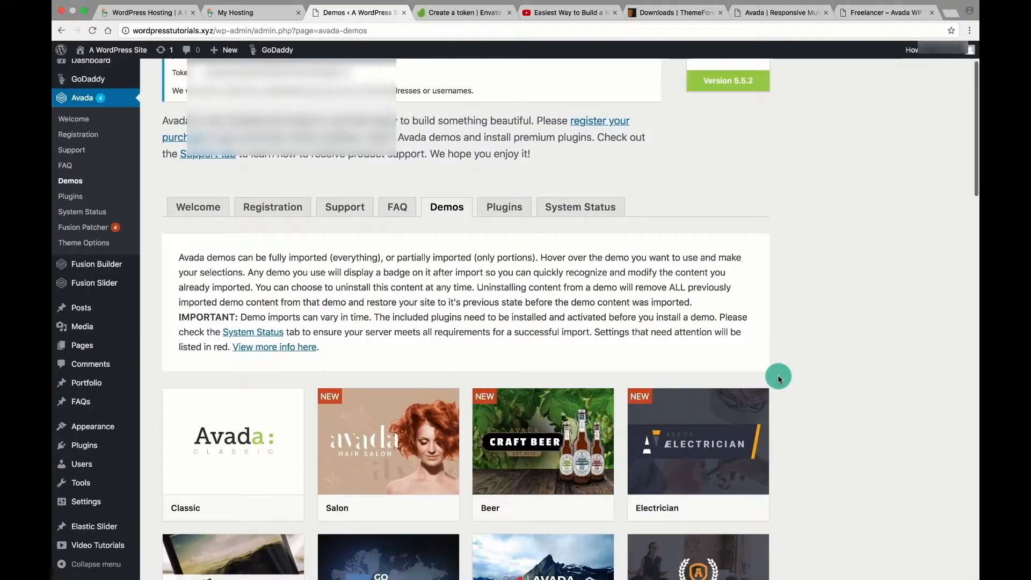
scroll(778, 378, "down", 5)
scroll(779, 377, "down", 5)
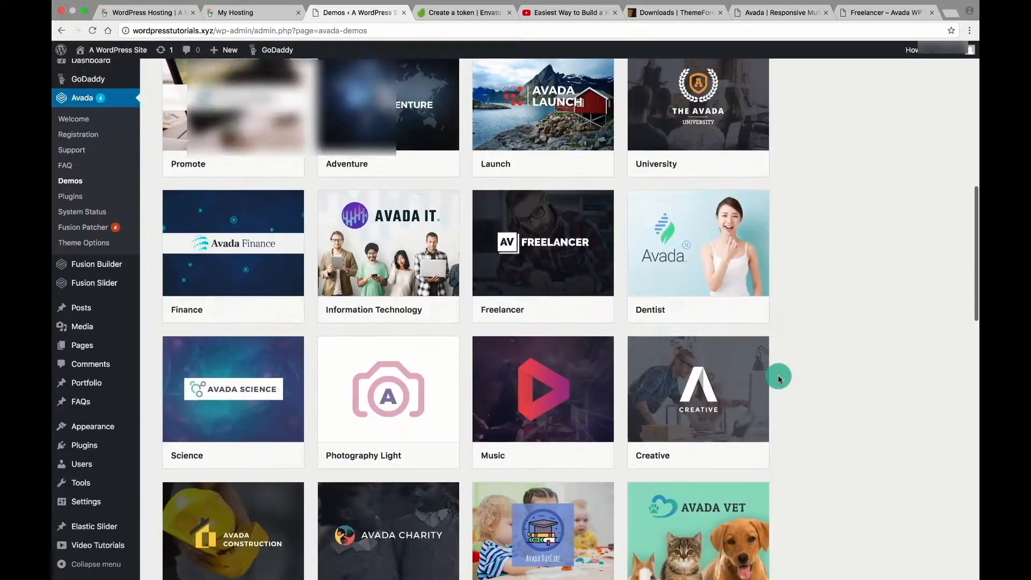
left_click(543, 240)
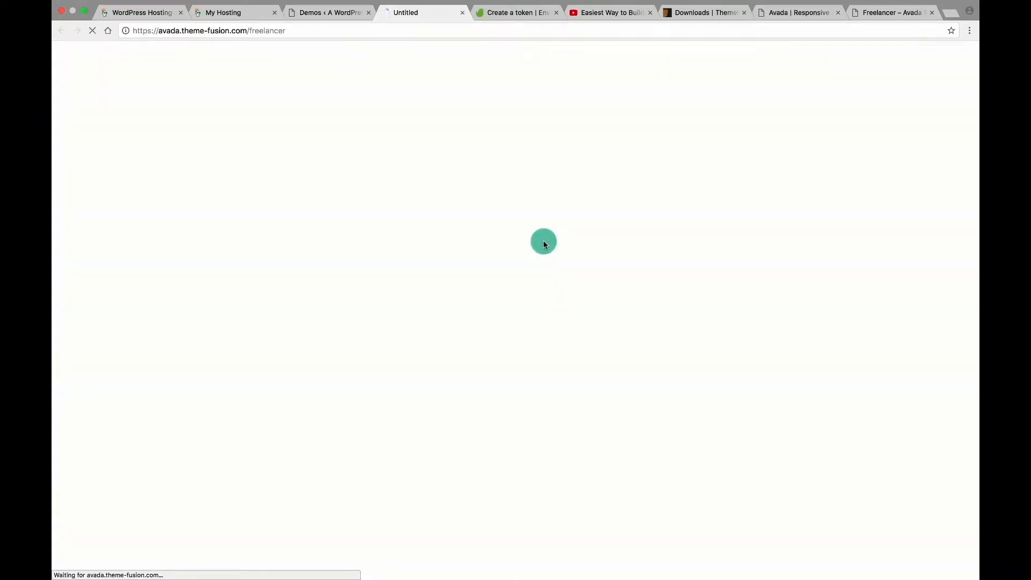
scroll(543, 233, "down", 20)
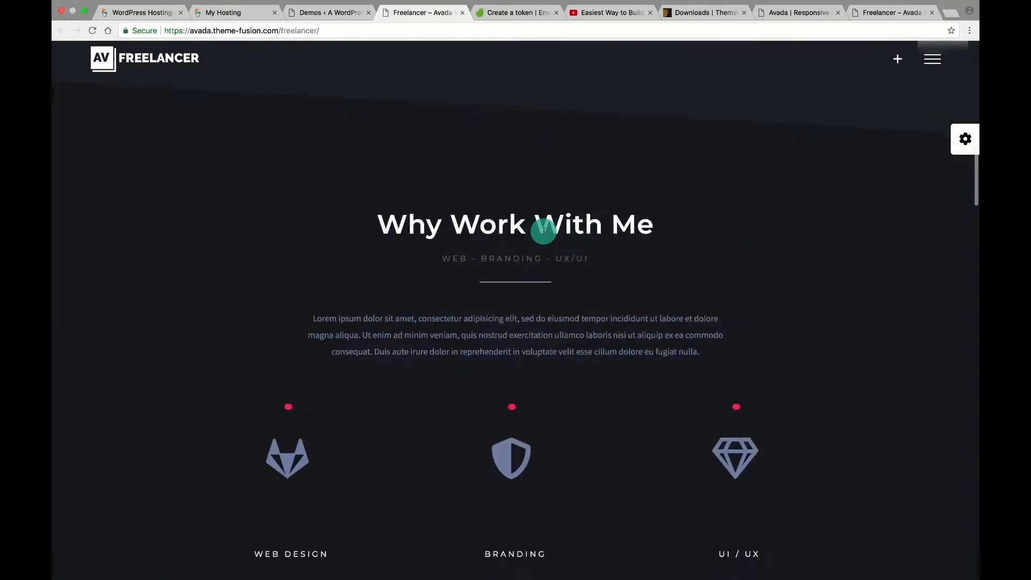
scroll(544, 231, "up", 20)
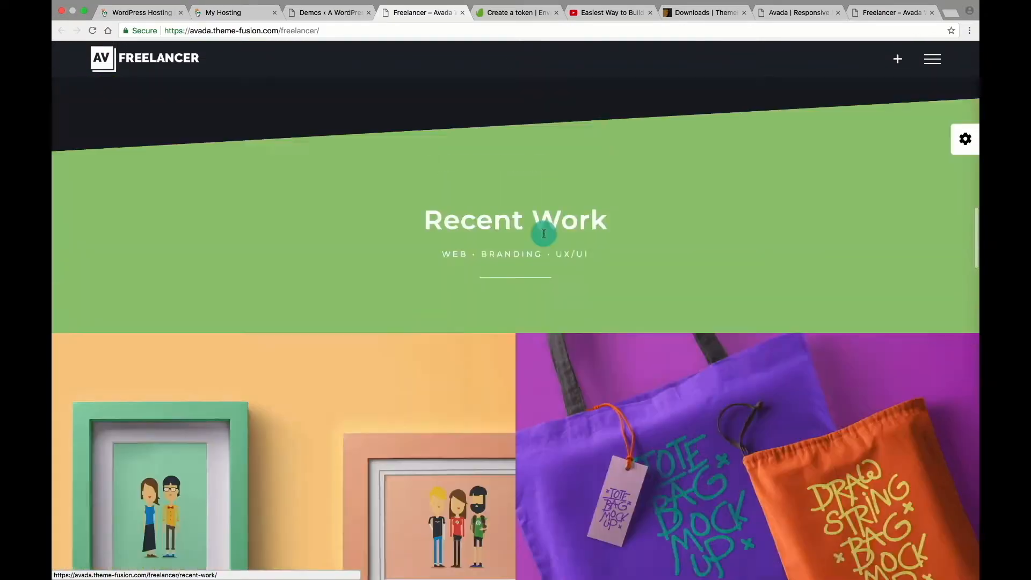
key("ctrl+shift+Tab")
left_click(542, 221)
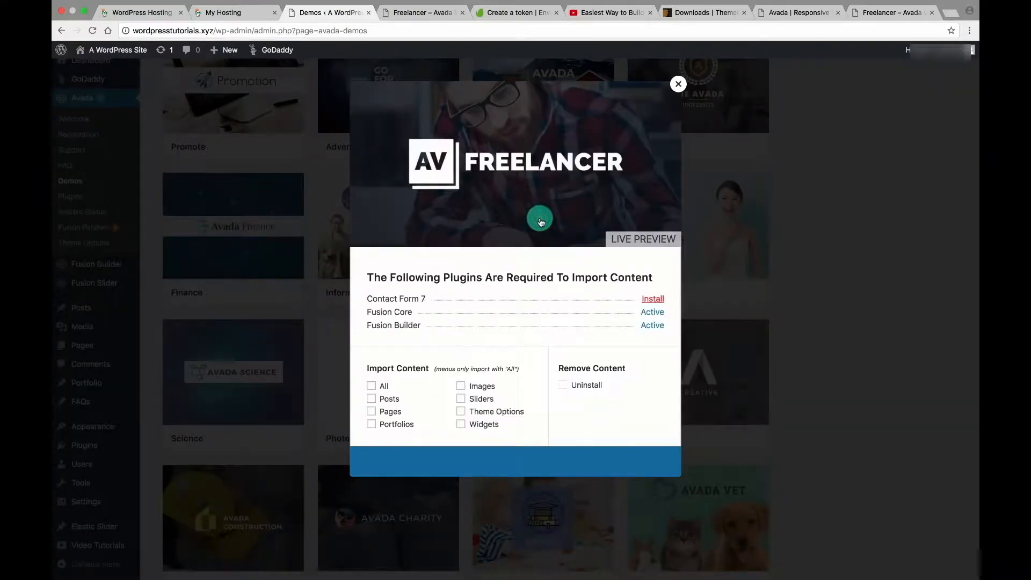
Install Contact Form 7, import all Freelancer demo content, and open the live site in a new tab.
left_click(653, 299)
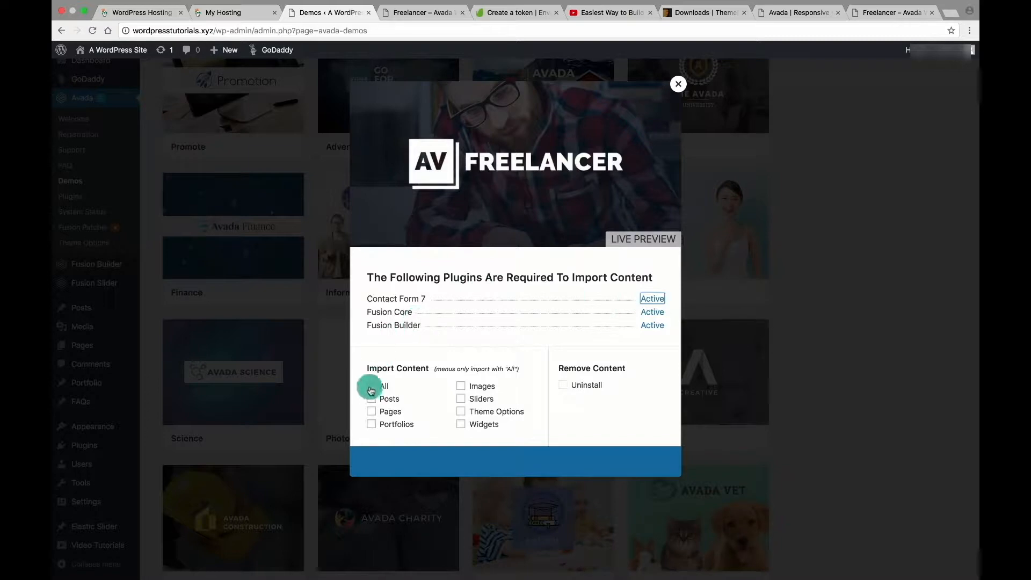
left_click(523, 461)
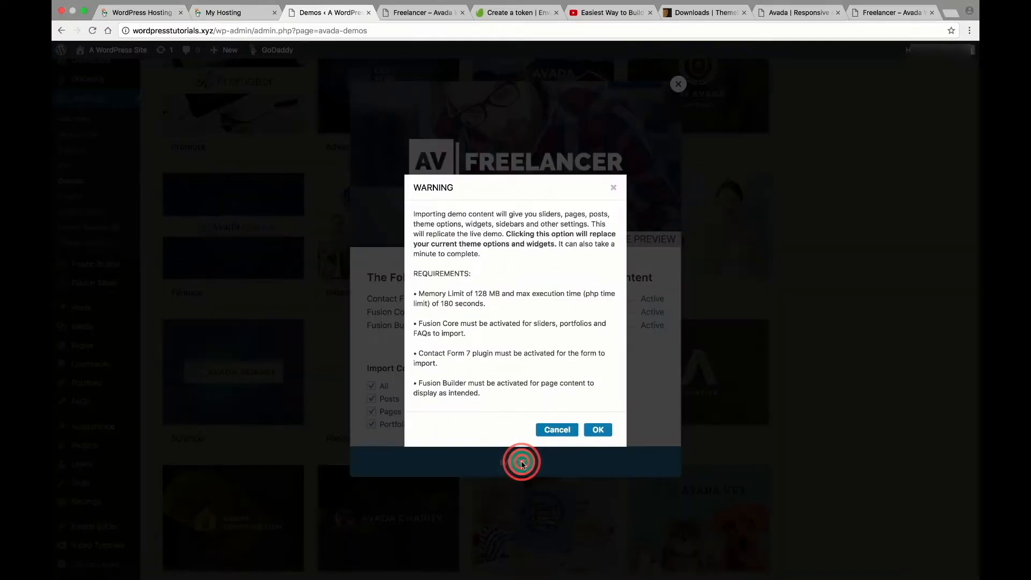
left_click(602, 434)
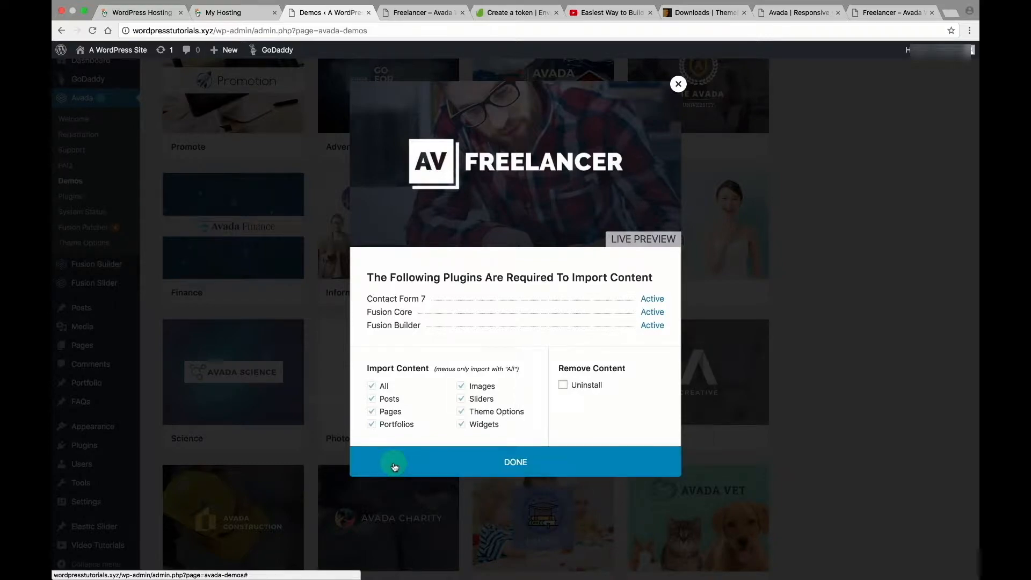
left_click(516, 467)
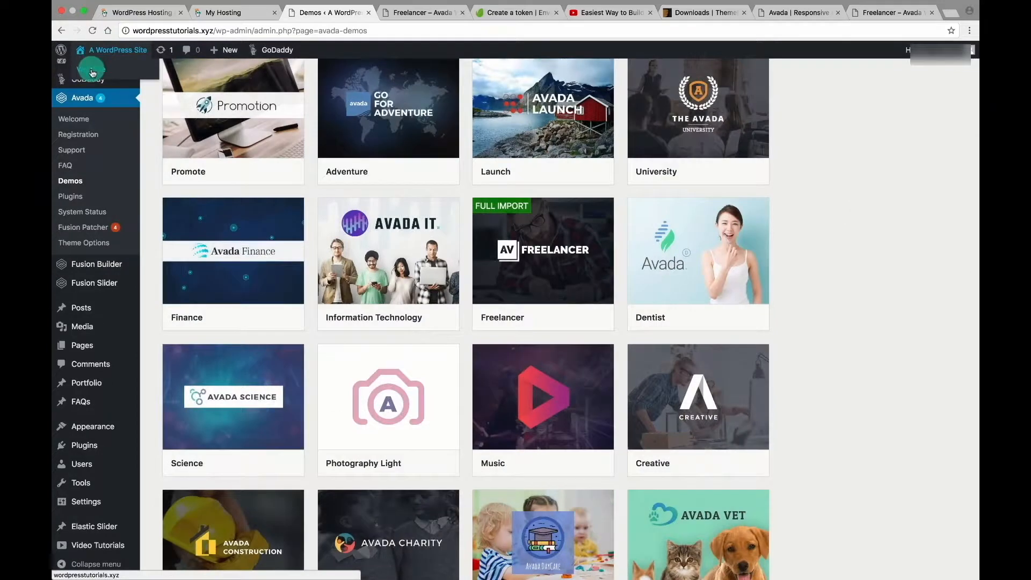
right_click(93, 71)
left_click(142, 74)
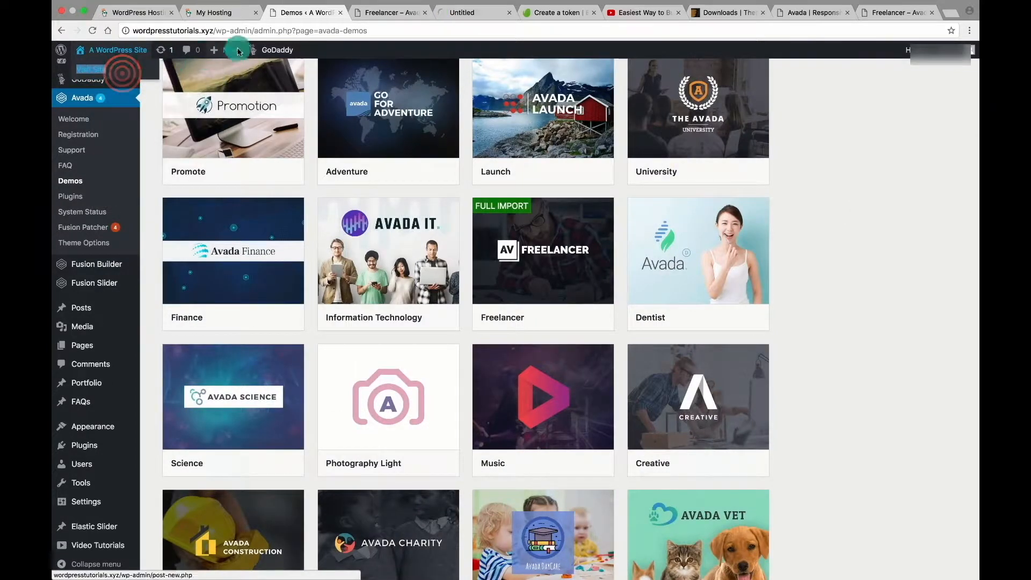
Switch to the live site tab and scroll the Freelancer homepage from Art Director hero to contact form.
left_click(460, 12)
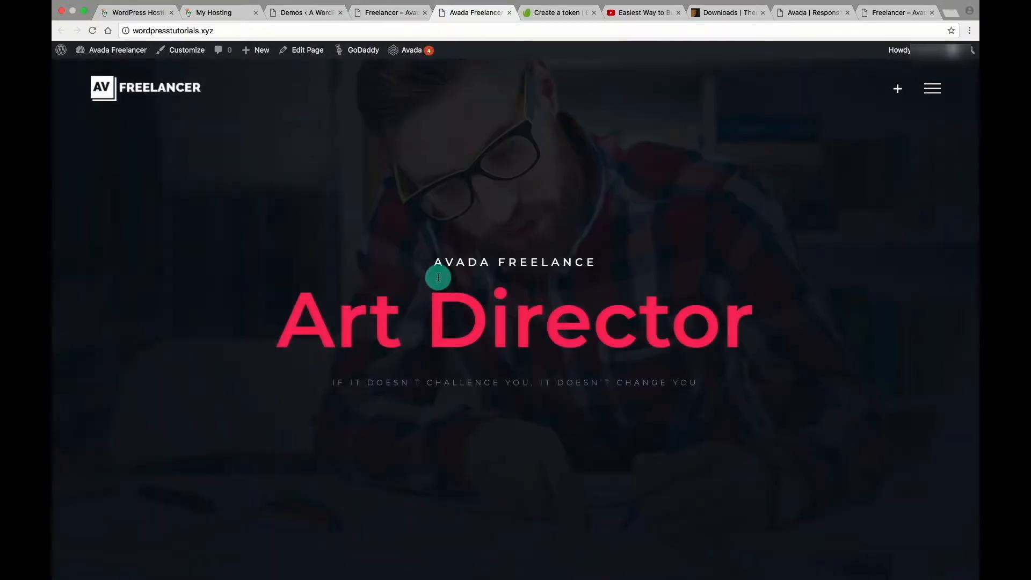
scroll(434, 263, "down", 20)
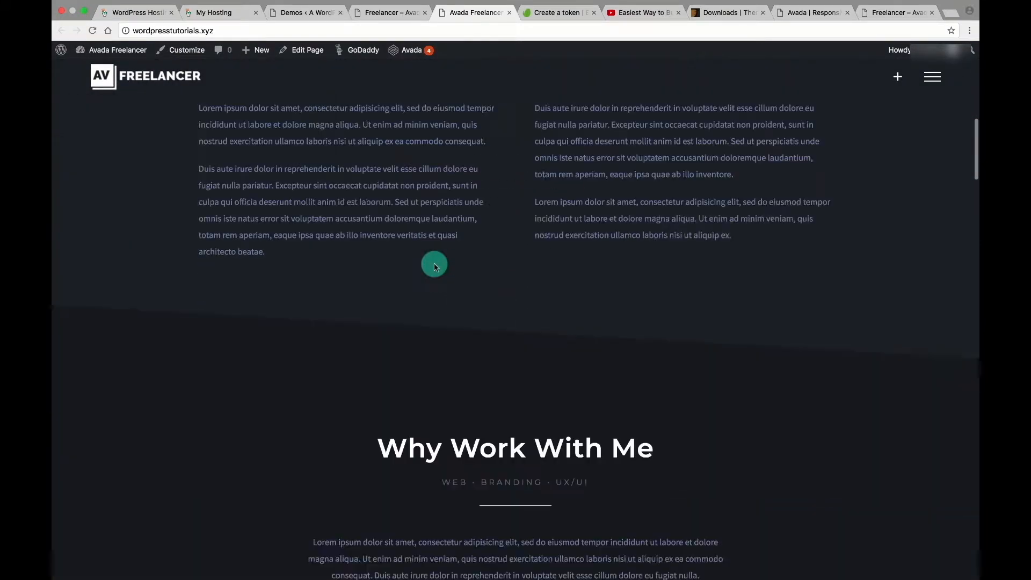
scroll(435, 267, "down", 20)
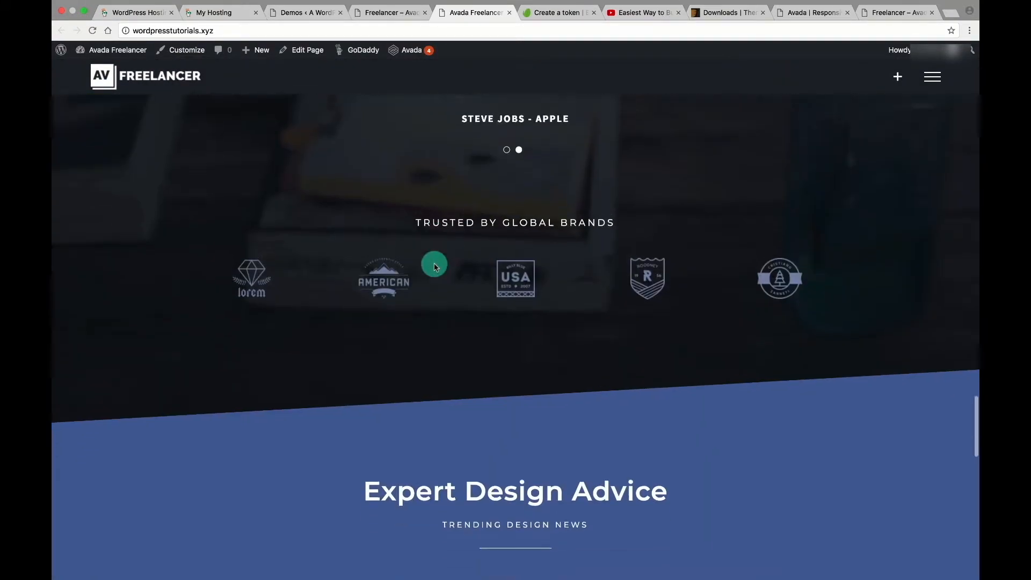
scroll(435, 267, "up", 20)
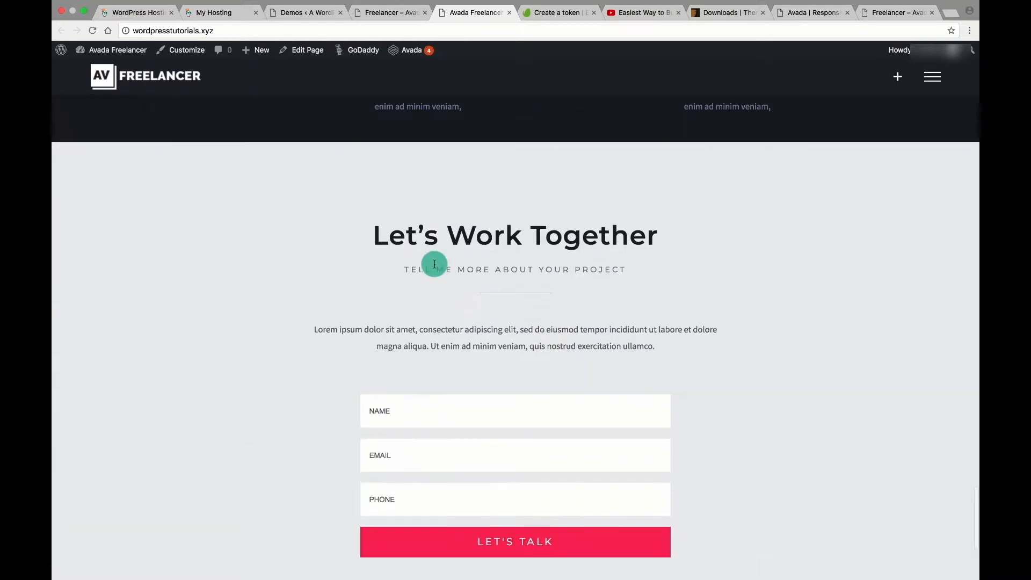
scroll(434, 267, "up", 10)
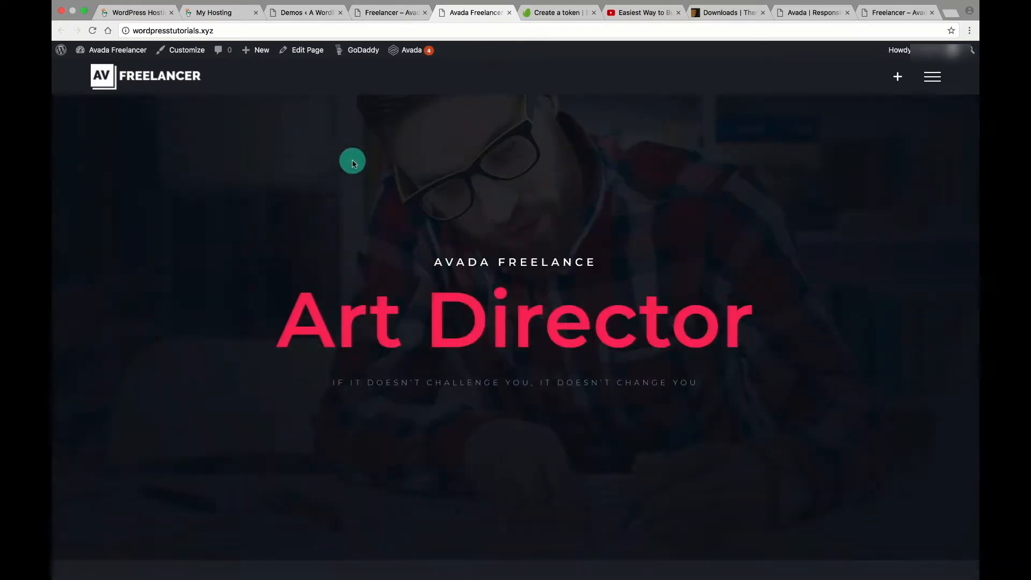
Apply all four Avada Fusion Patcher patches, including #416382 and #416385.
mouse_move(411, 50)
left_click(414, 142)
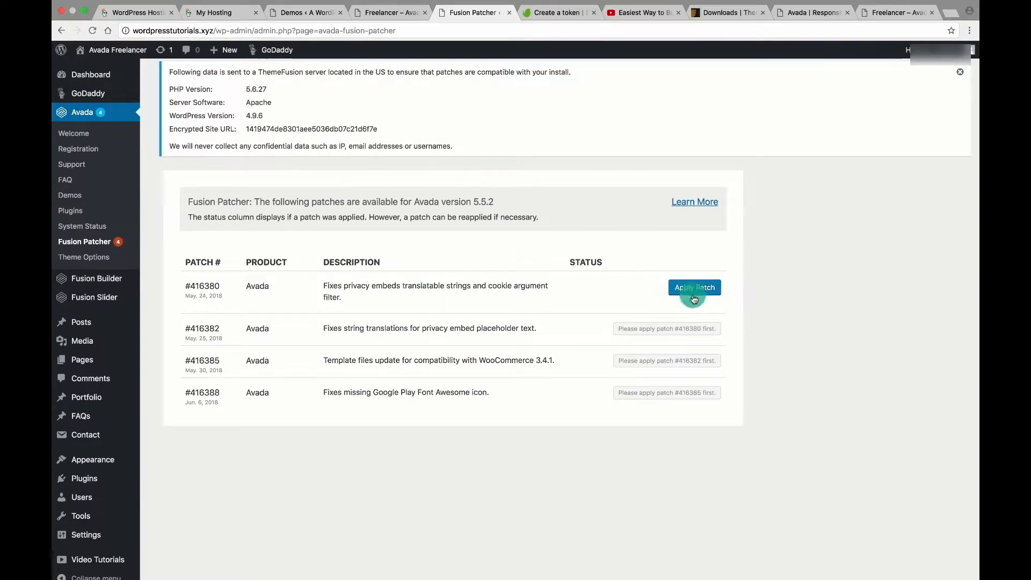
left_click(696, 290)
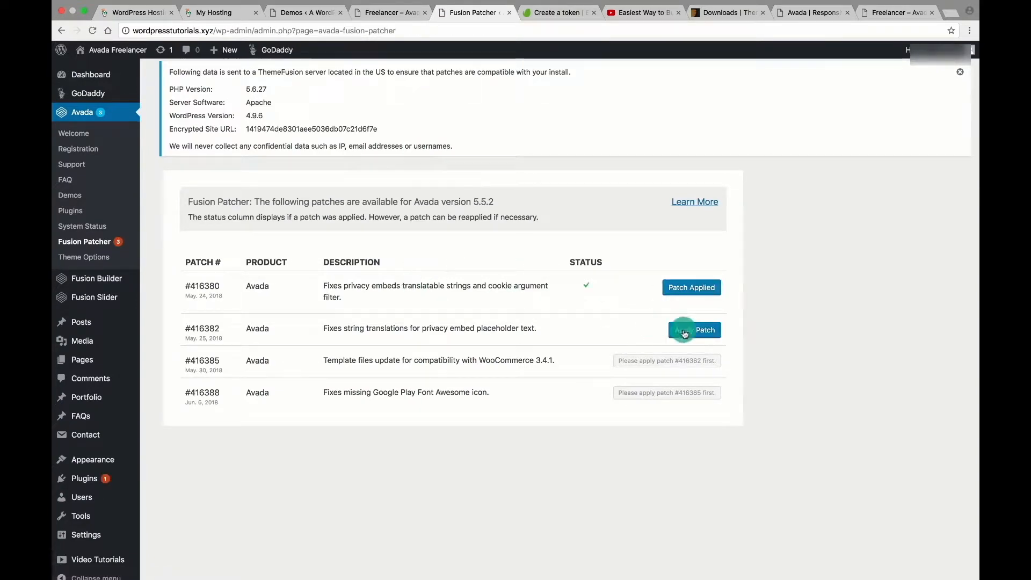
left_click(694, 330)
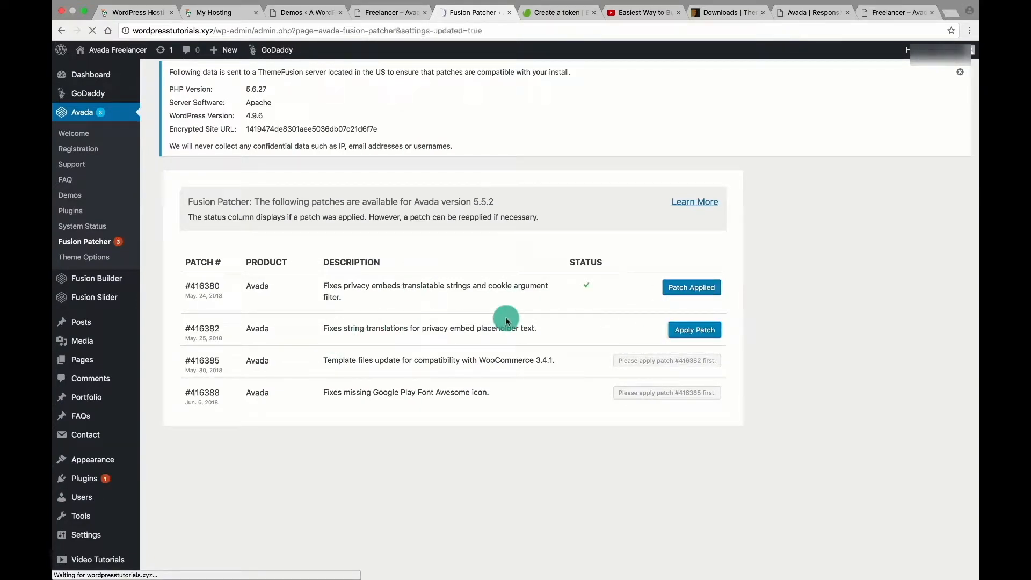
left_click(691, 360)
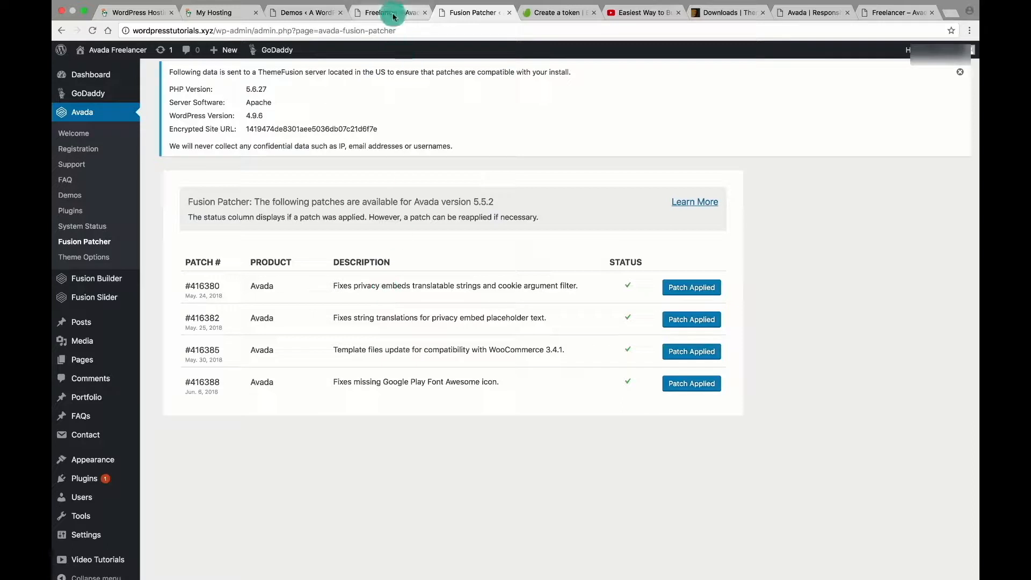
mouse_move(114, 50)
left_click(90, 69)
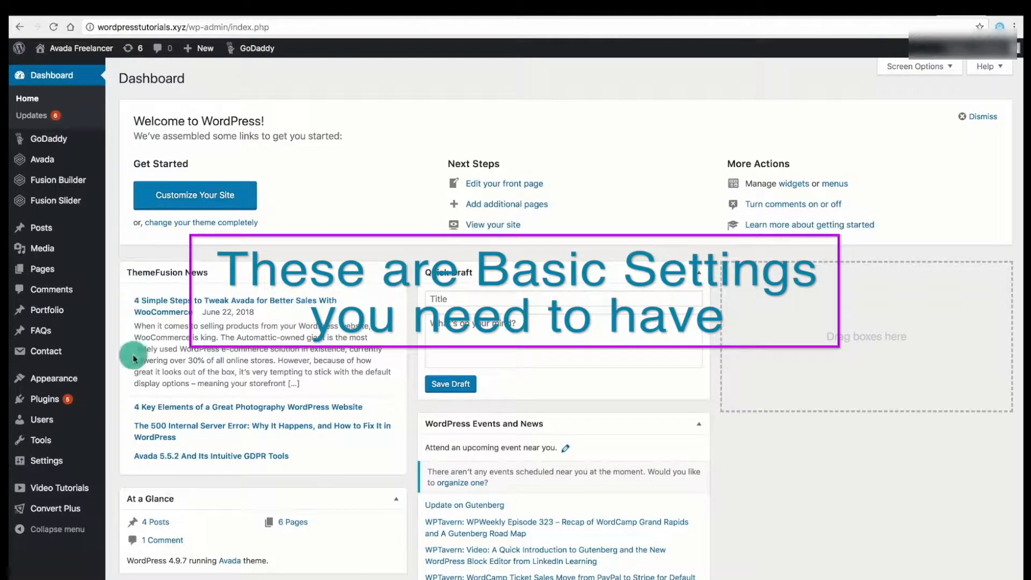
In General Settings, set the site title to 'WordPress Tutorial' and the tagline to 'Create a WordPress Website, Create a WordPress Blog'.
mouse_move(32, 460)
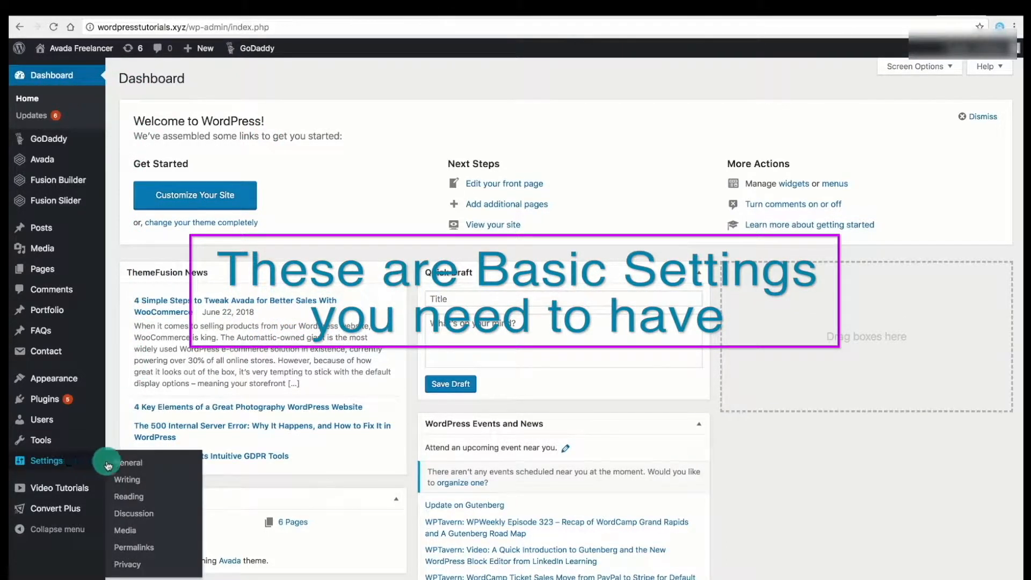
left_click(124, 464)
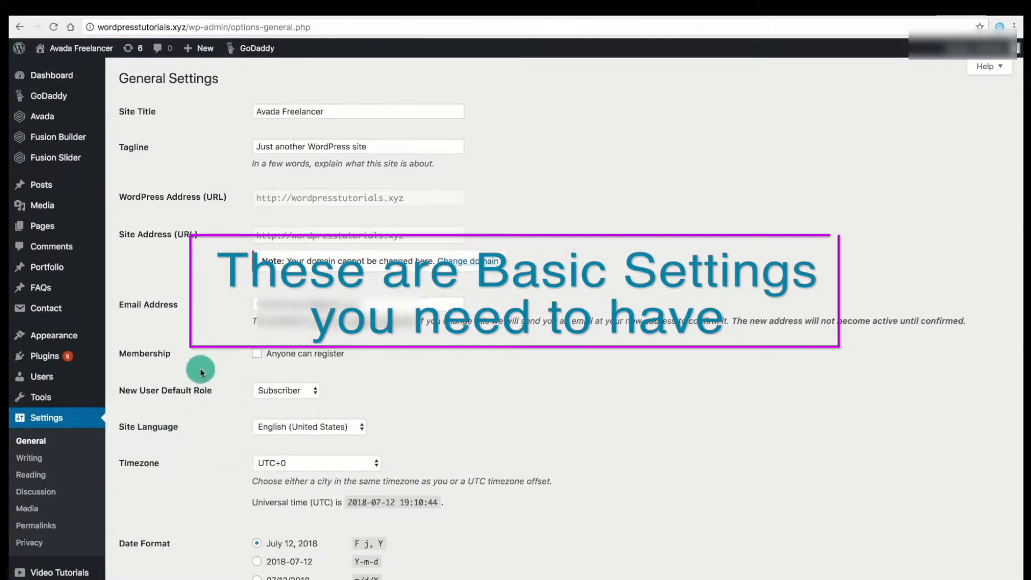
left_click_drag(327, 110, 250, 113)
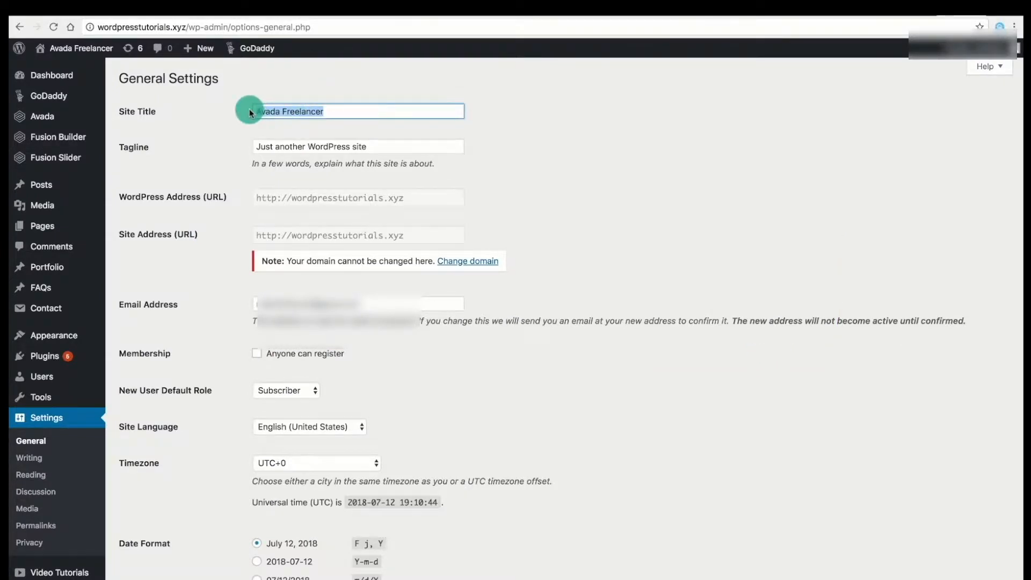
type("WordPress T")
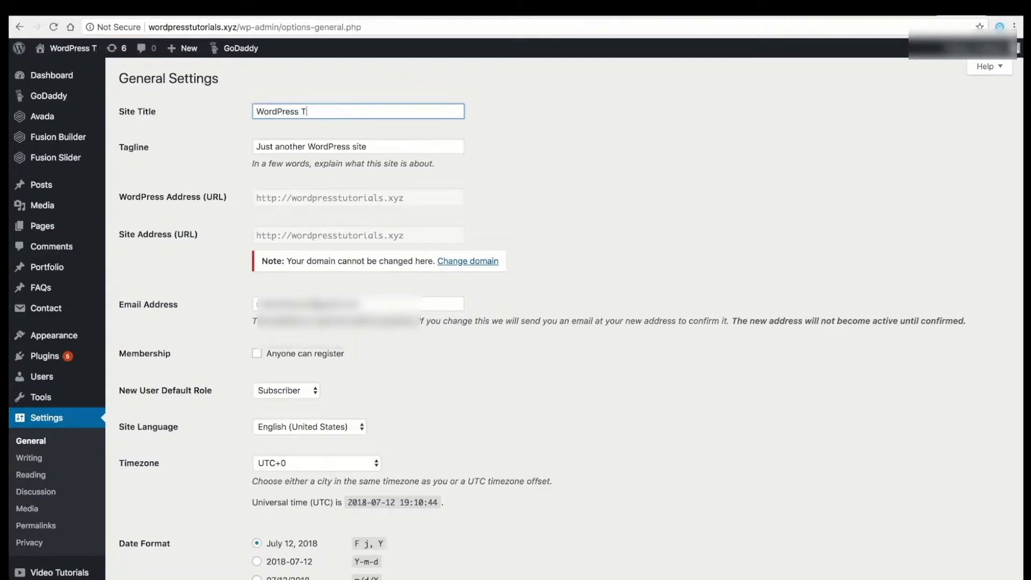
type("utorials")
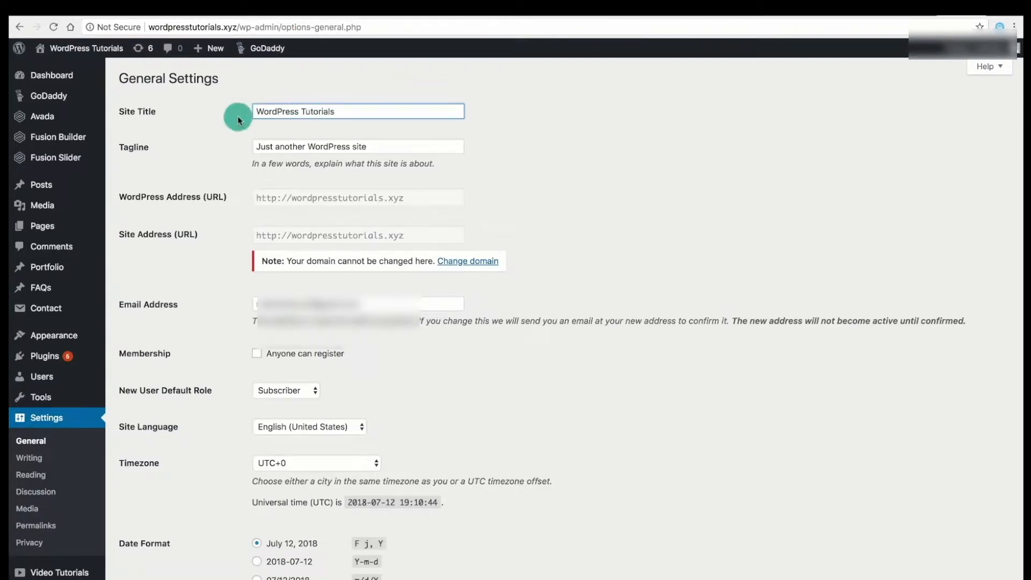
triple_click(287, 147)
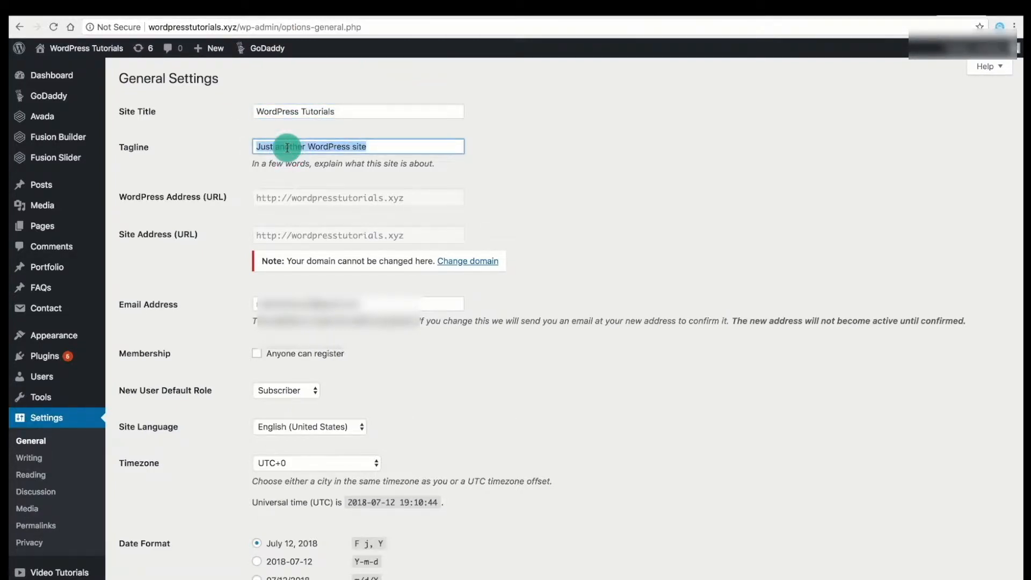
type("Create a WordPress Blog")
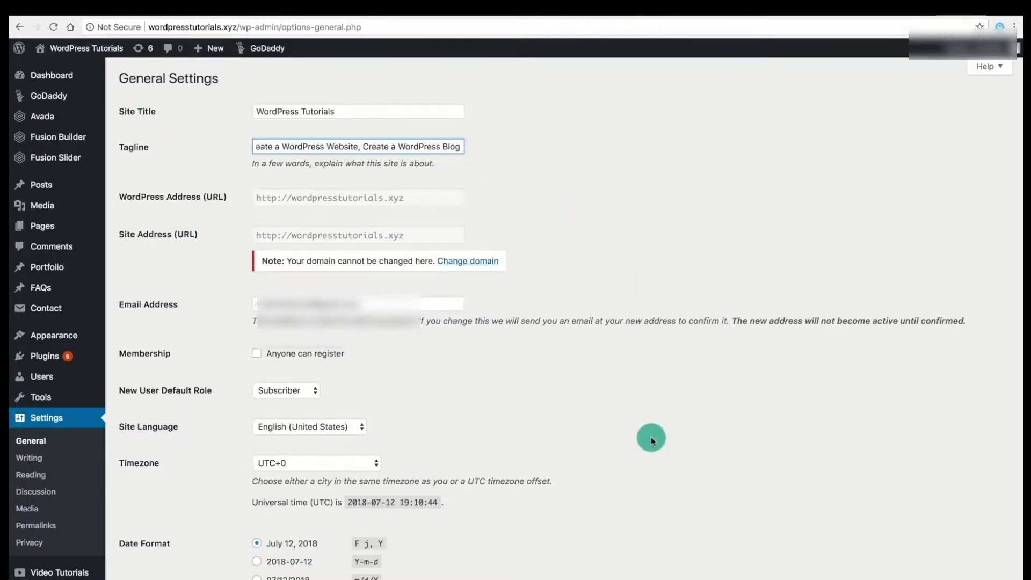
Save the general settings and open the live site in a new tab.
scroll(654, 437, "down", 5)
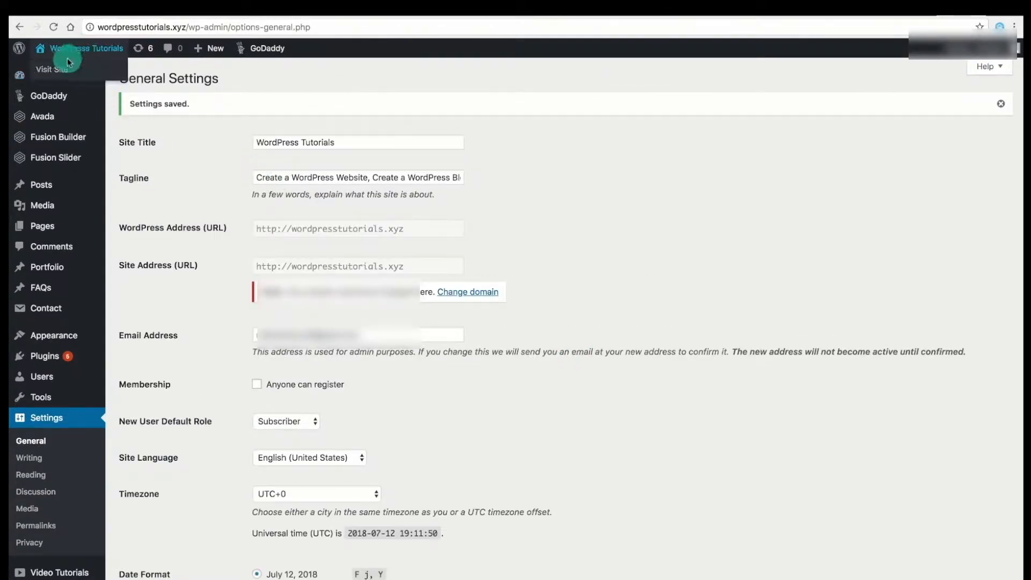
right_click(59, 69)
left_click(87, 73)
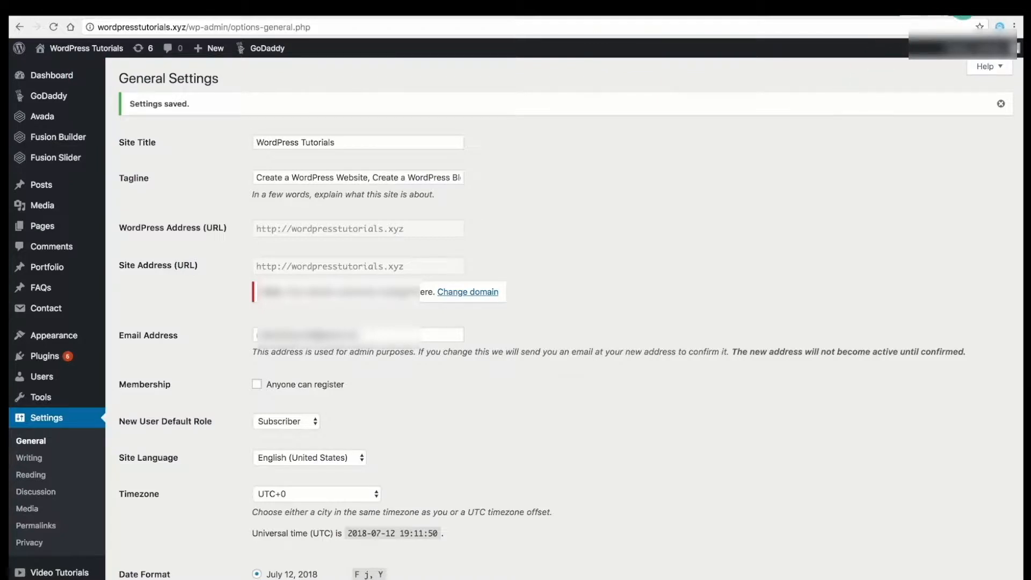
Switch the permalinks to the Post name structure /%postname%/ and save.
left_click(964, 9)
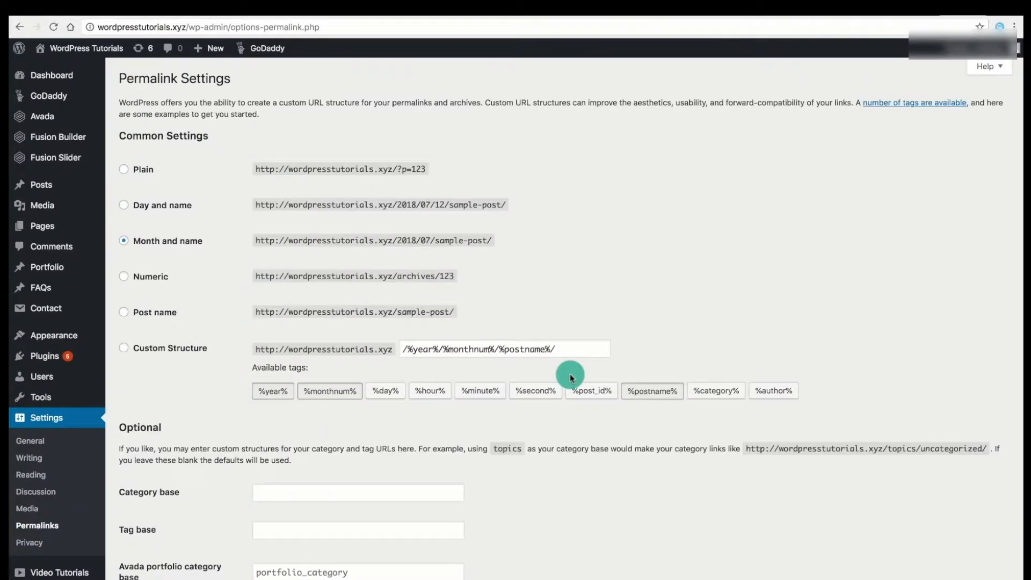
left_click(123, 313)
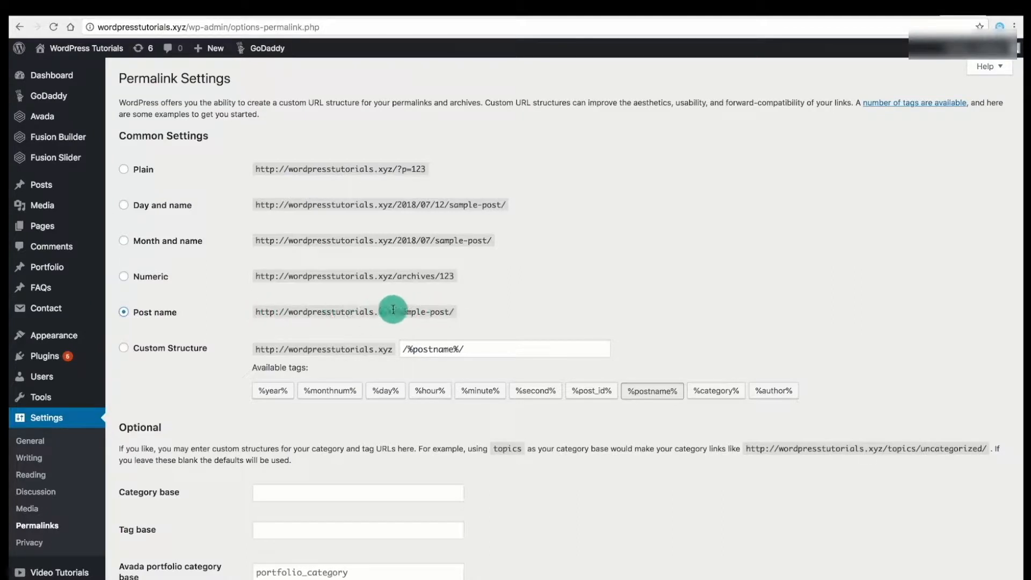
scroll(720, 325, "down", 1)
scroll(720, 328, "down", 3)
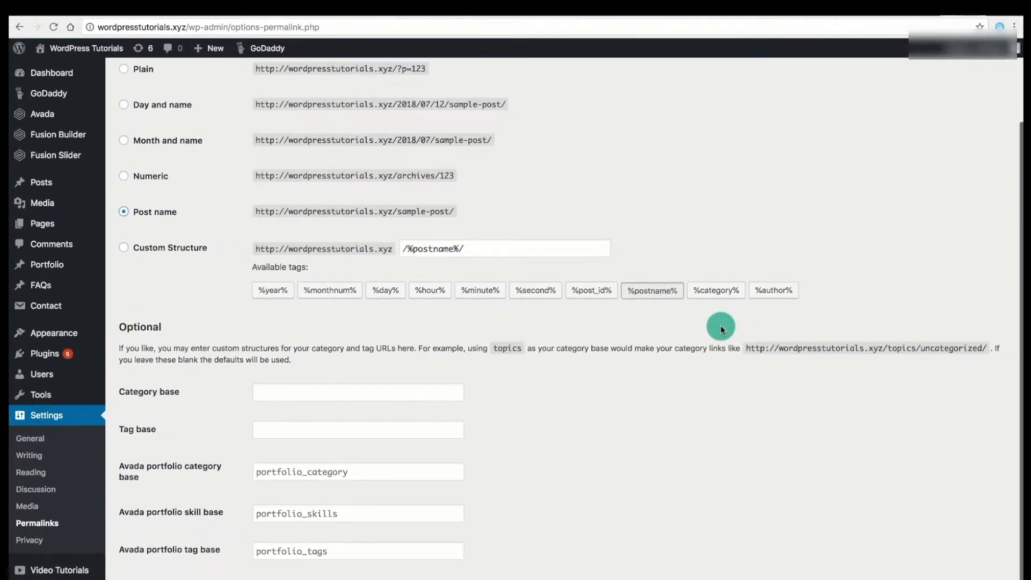
left_click(154, 565)
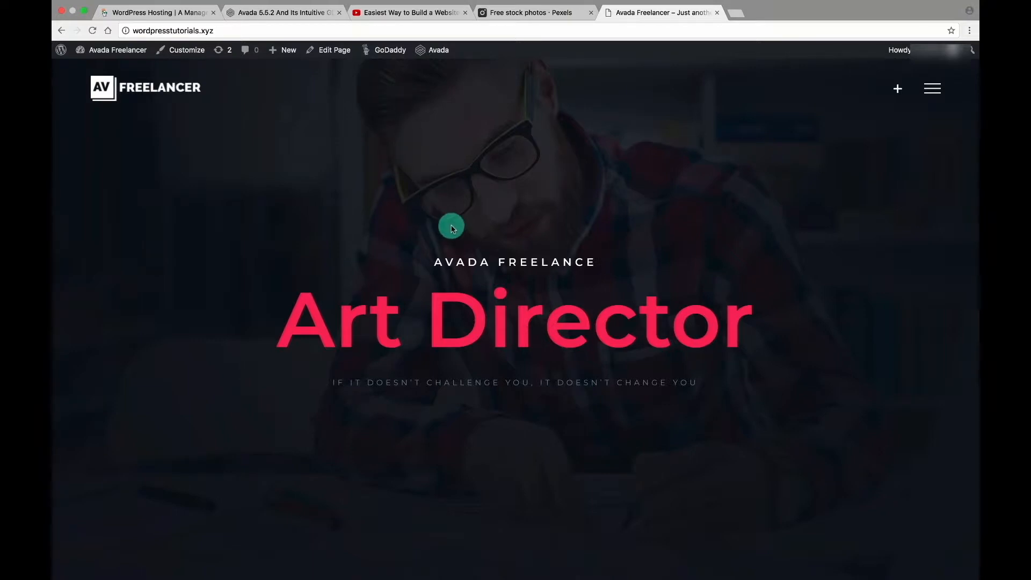
Open the Home page in the builder, with the live site in a new tab, and review its 'home' slider layout.
left_click(329, 51)
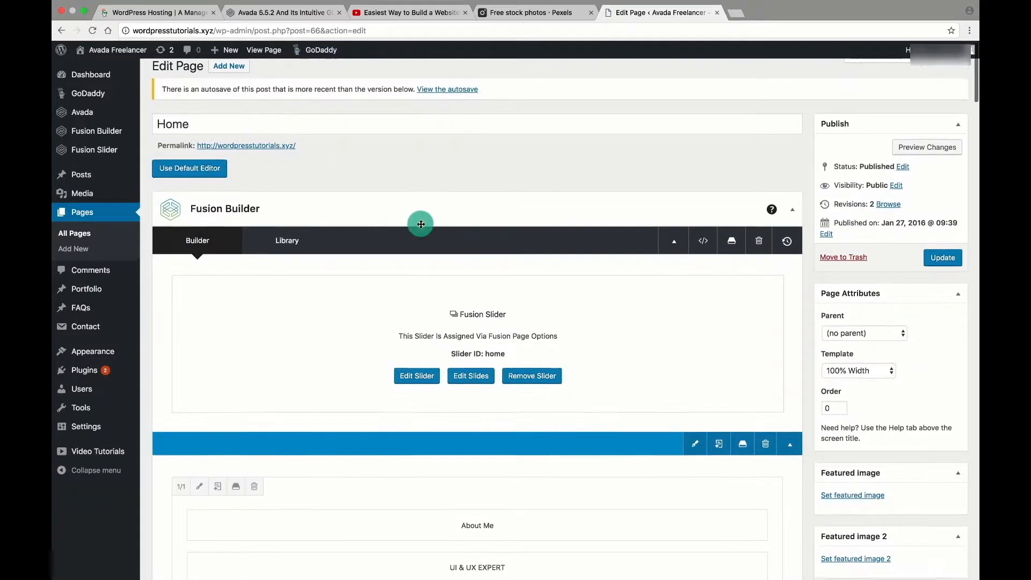
right_click(94, 75)
left_click(110, 79)
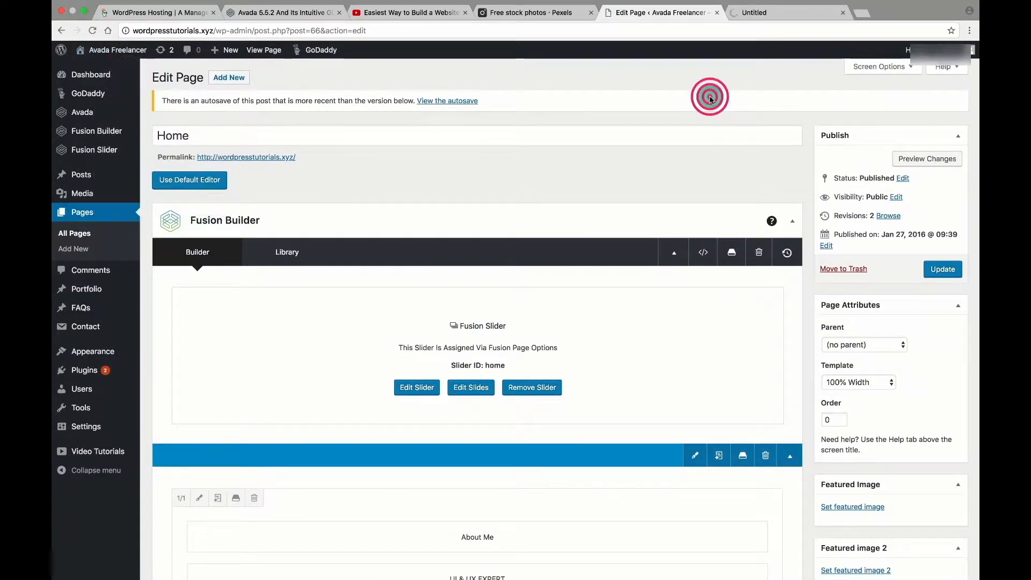
scroll(709, 100, "down", 10)
scroll(710, 101, "down", 15)
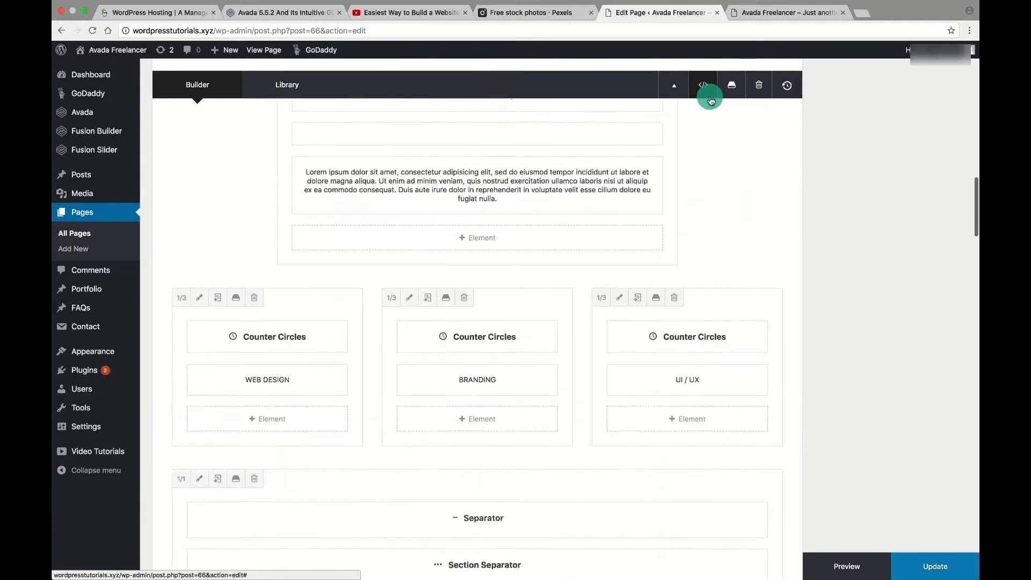
scroll(710, 100, "down", 15)
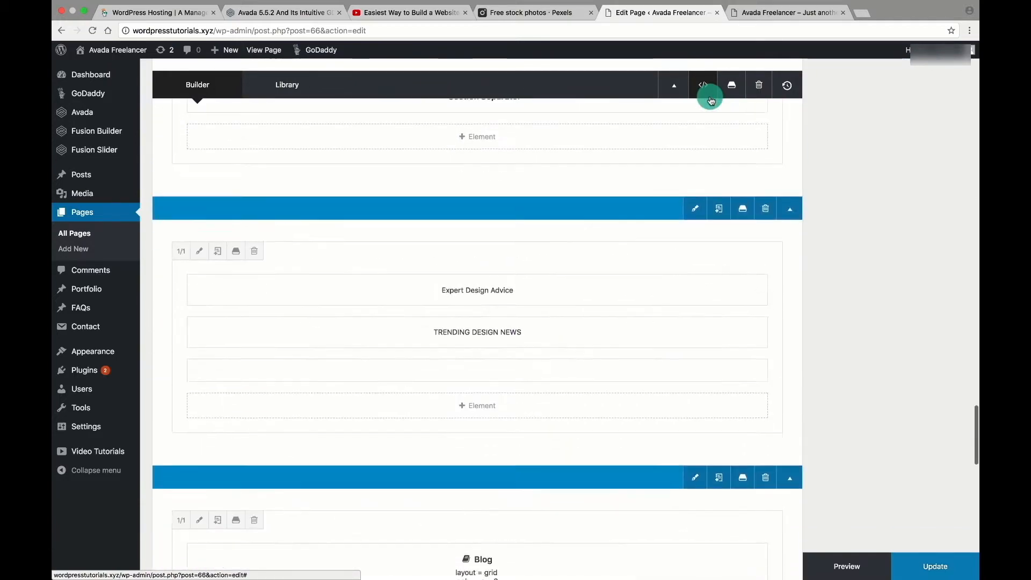
scroll(711, 101, "up", 20)
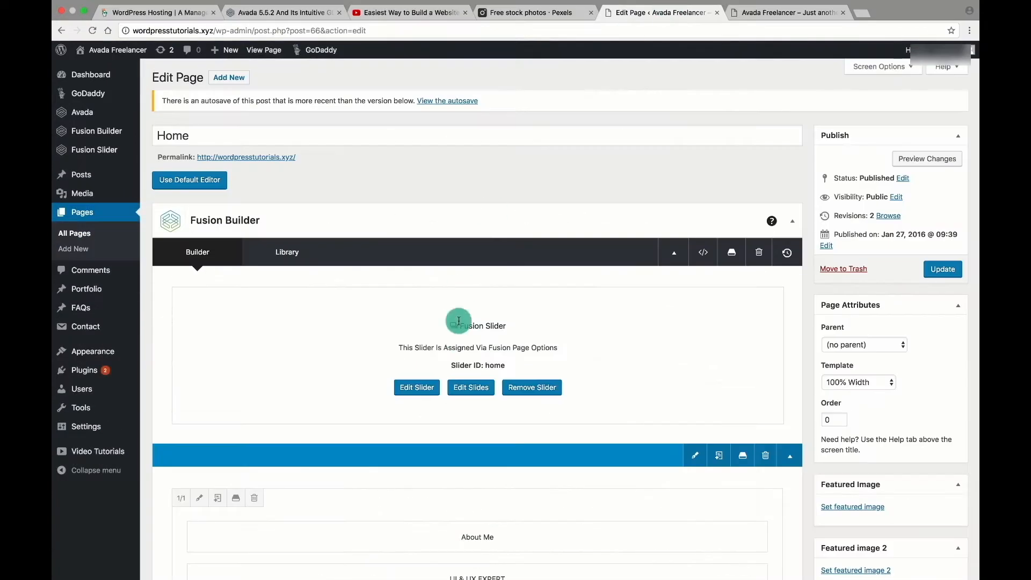
Go from the Home slider's settings to the slide list and open the Home slide's edit screen.
left_click(424, 392)
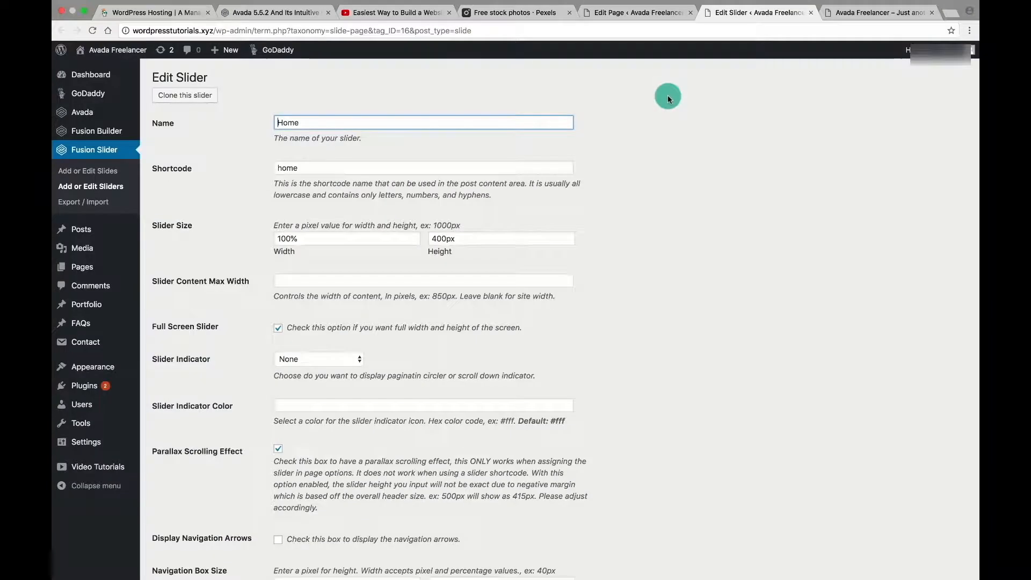
scroll(668, 98, "down", 4)
scroll(668, 99, "up", 4)
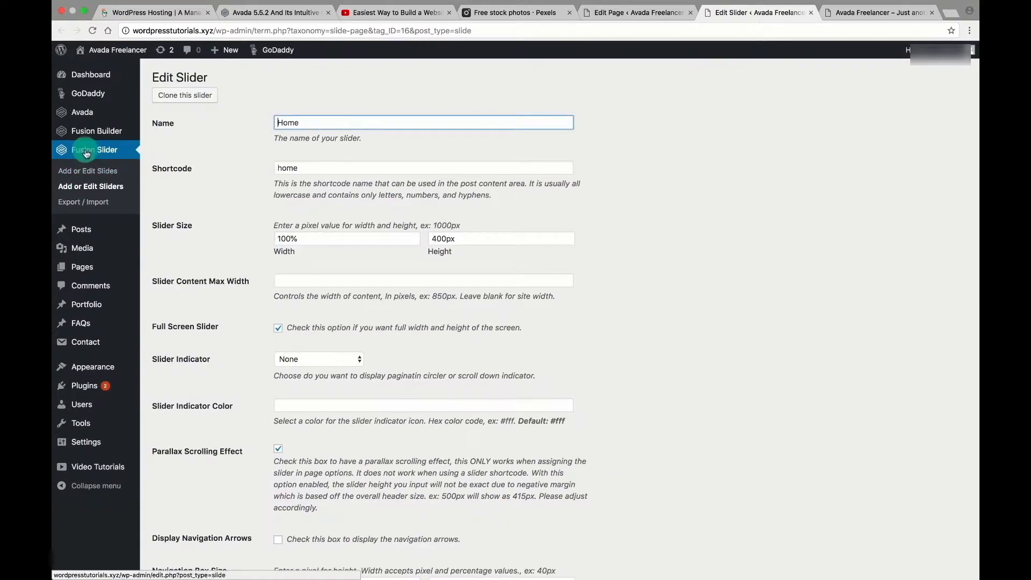
left_click(76, 175)
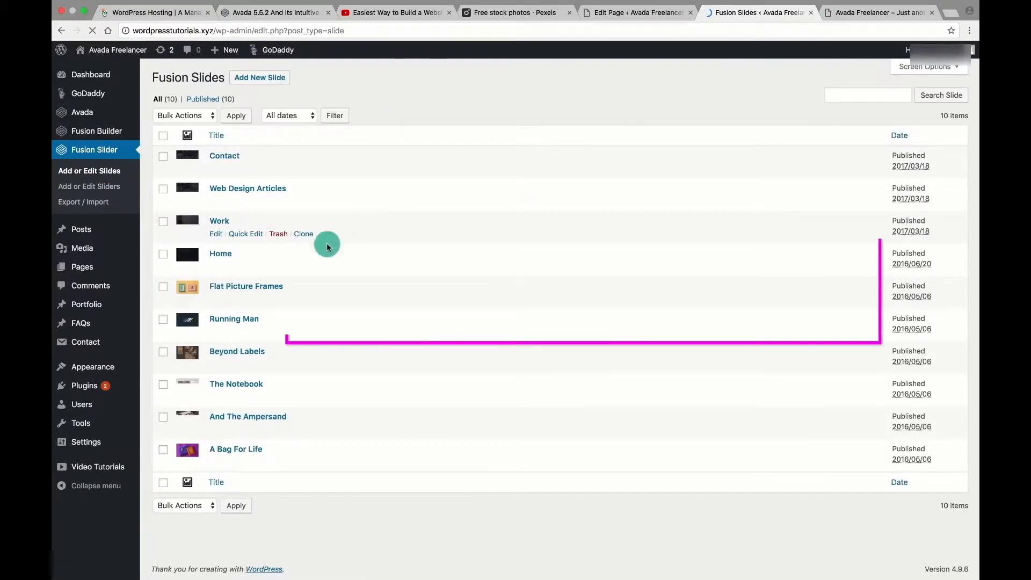
left_click(216, 267)
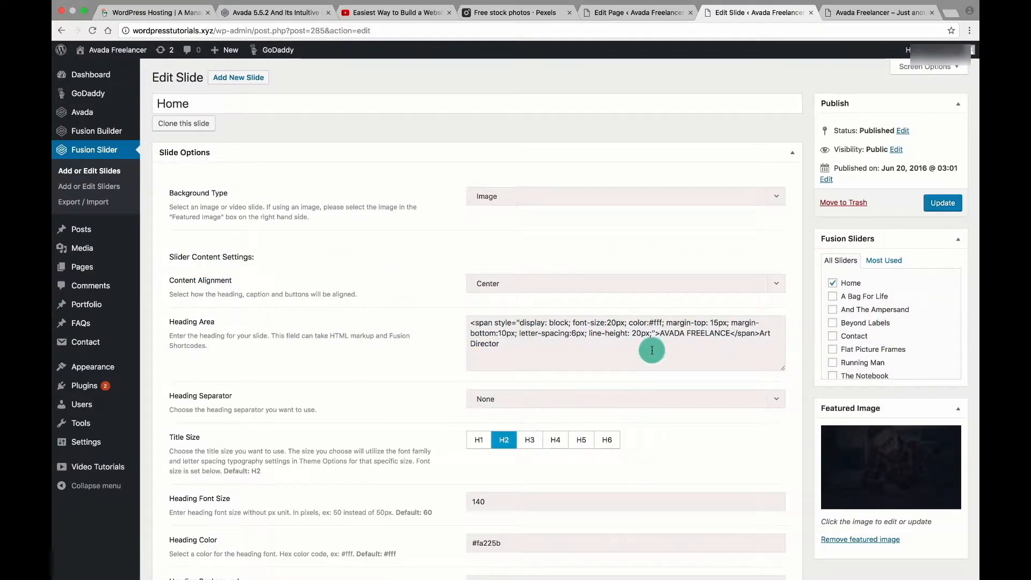
Change the Home slide heading from 'Art Director' to 'Web Developer' and update the slide.
left_click(762, 332)
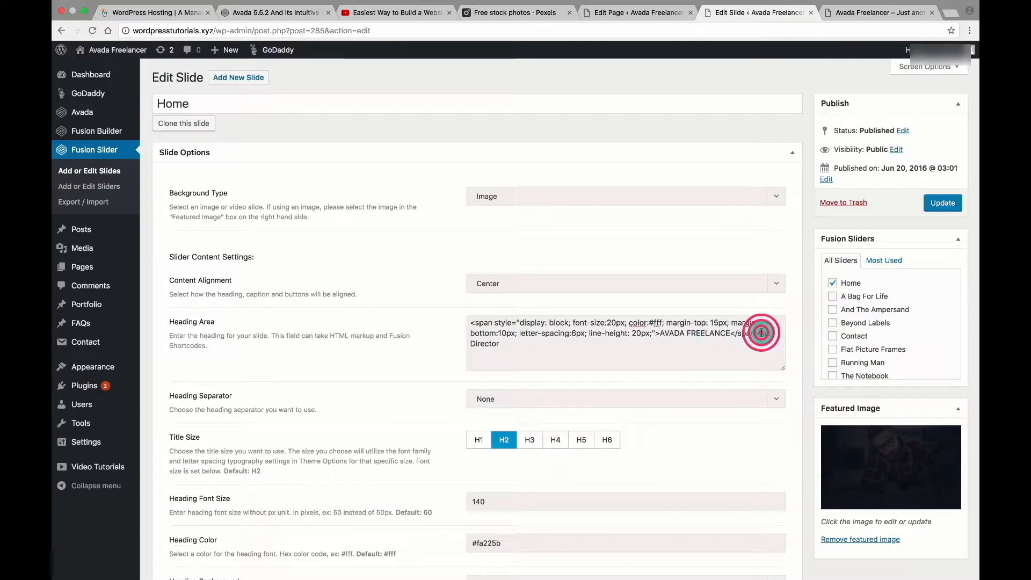
left_click_drag(764, 347, 765, 351)
type("Web Develope")
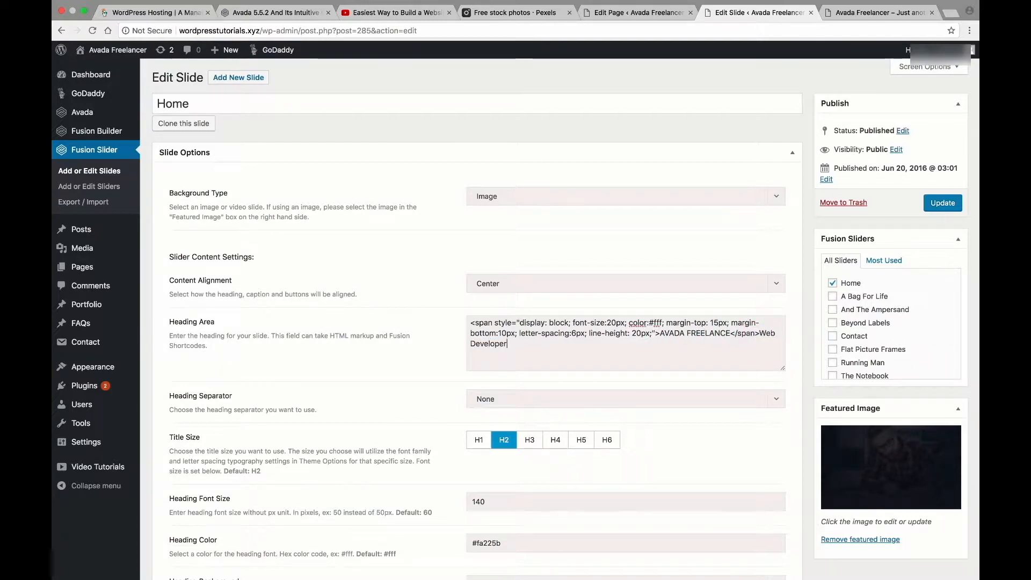
left_click(706, 328)
left_click(940, 211)
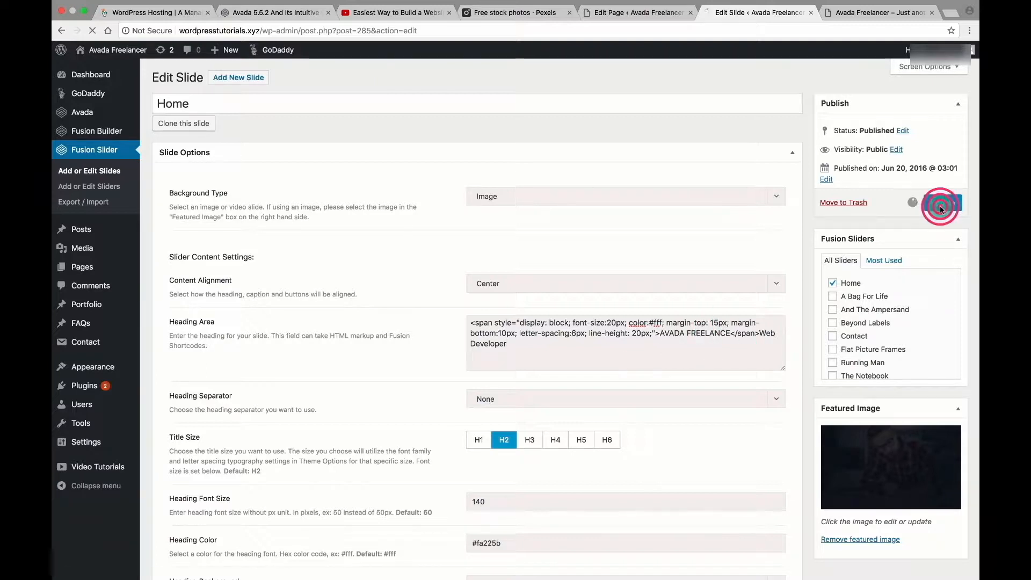
left_click(680, 305)
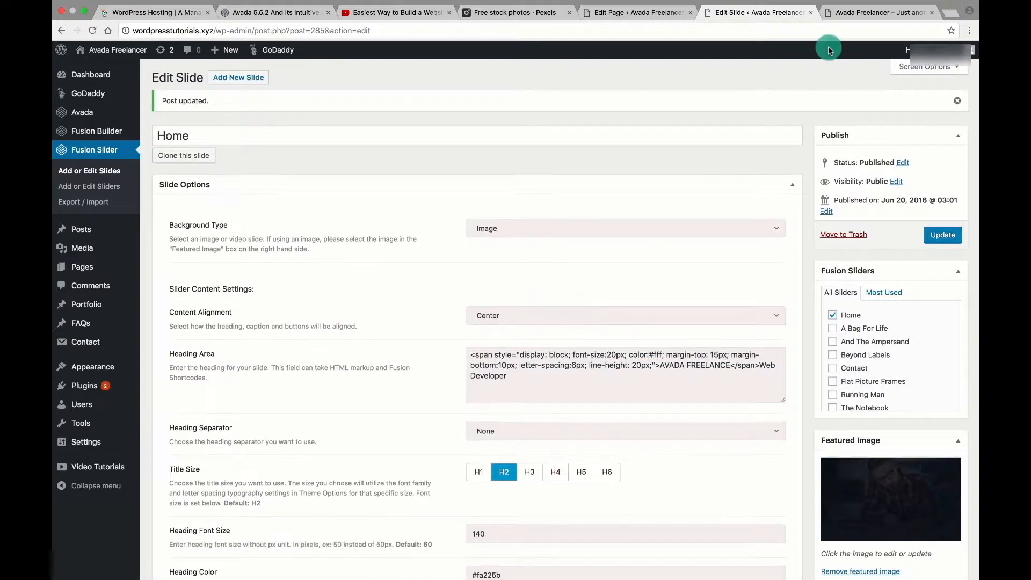
Reload the live homepage to confirm the Web Developer heading, then return to the slide editor.
left_click(861, 12)
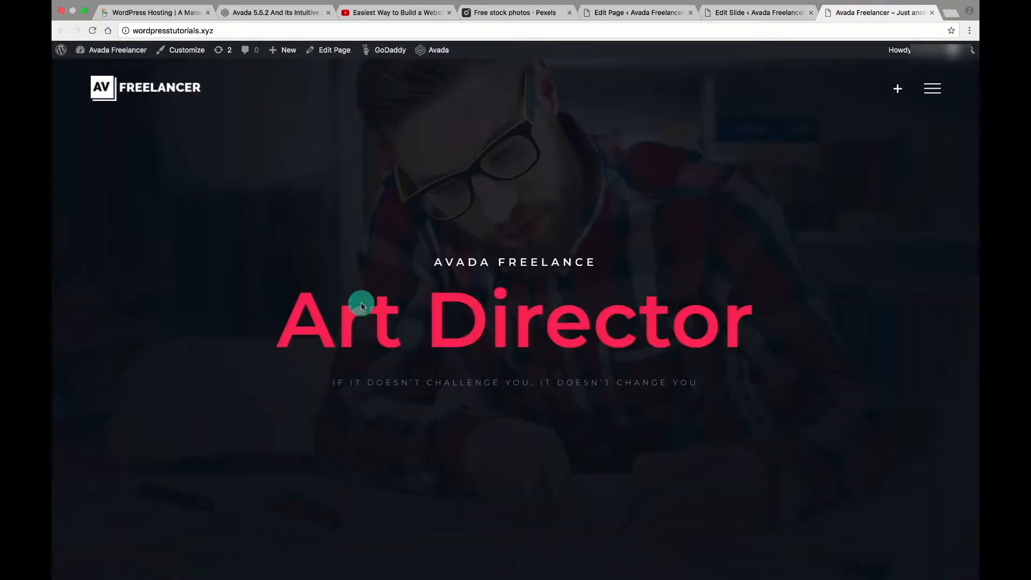
left_click(93, 29)
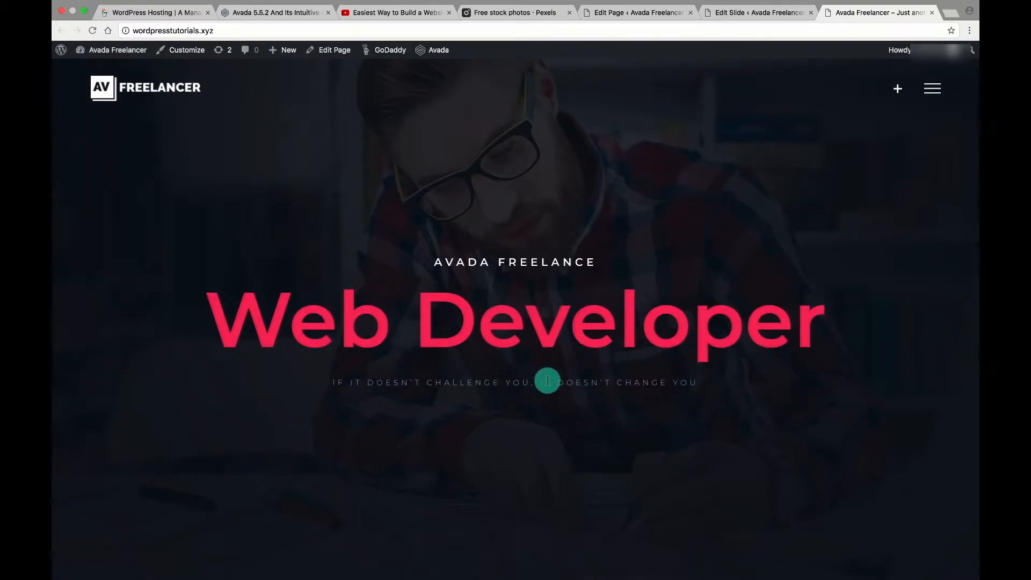
left_click(757, 12)
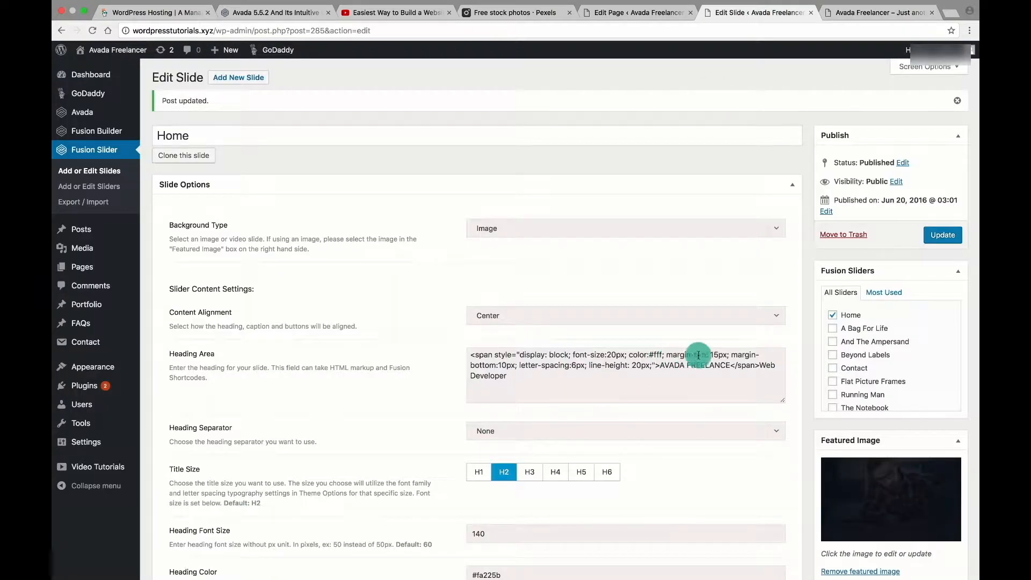
Inspect the slide's AVADA FREELANCE heading label and its caption text.
left_click_drag(661, 364, 729, 364)
left_click(729, 364)
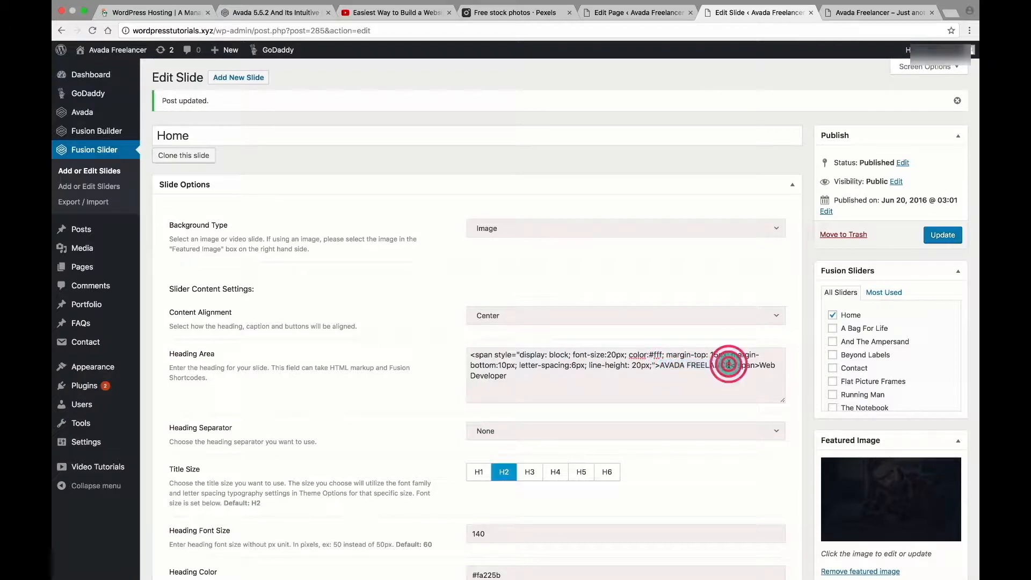
scroll(588, 360, "down", 3)
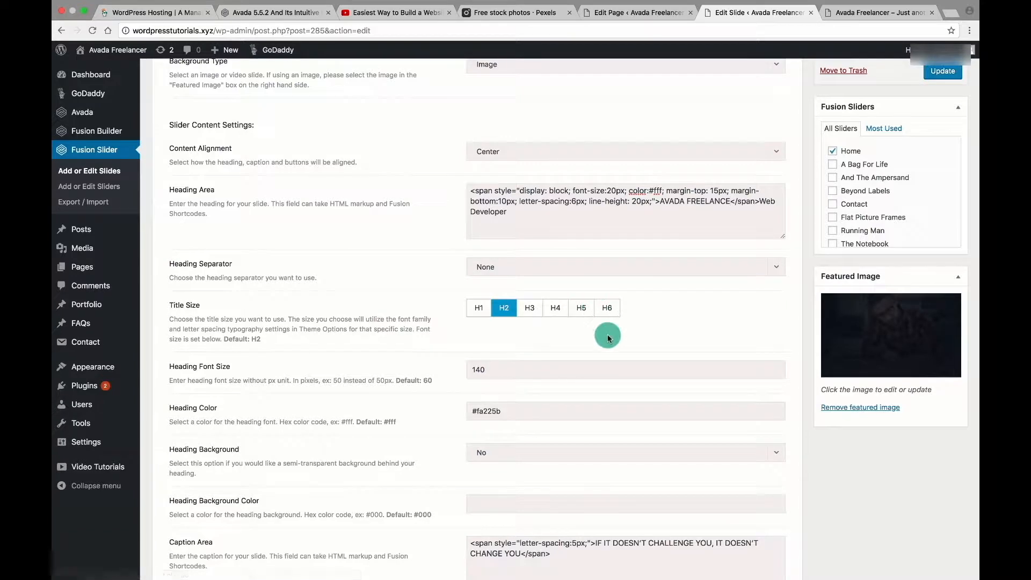
scroll(609, 339, "down", 2)
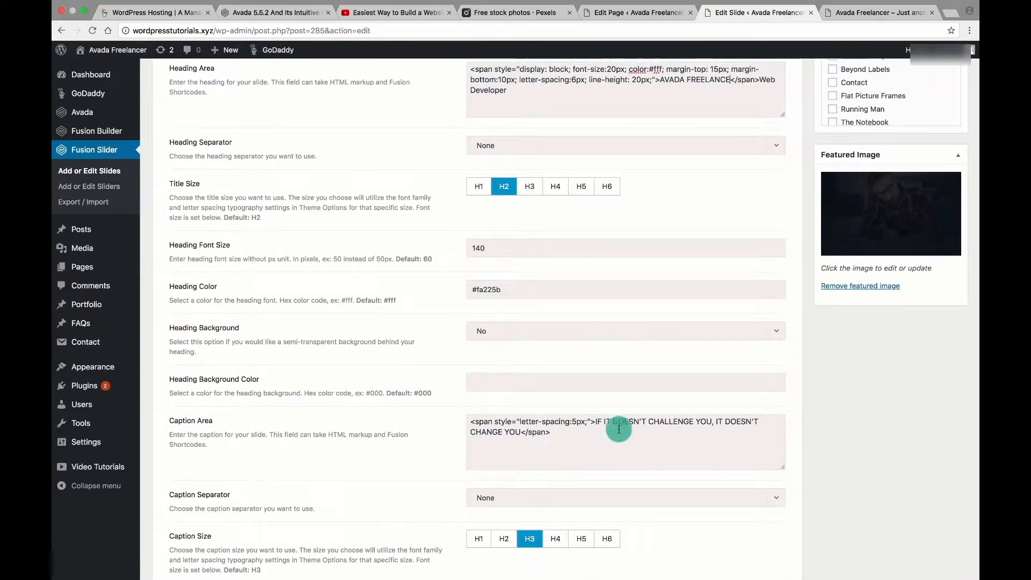
left_click(593, 420)
left_click_drag(594, 420, 516, 431)
left_click(564, 430)
Remove the slide's dark featured image and open the media window to choose a new one.
scroll(563, 430, "down", 10)
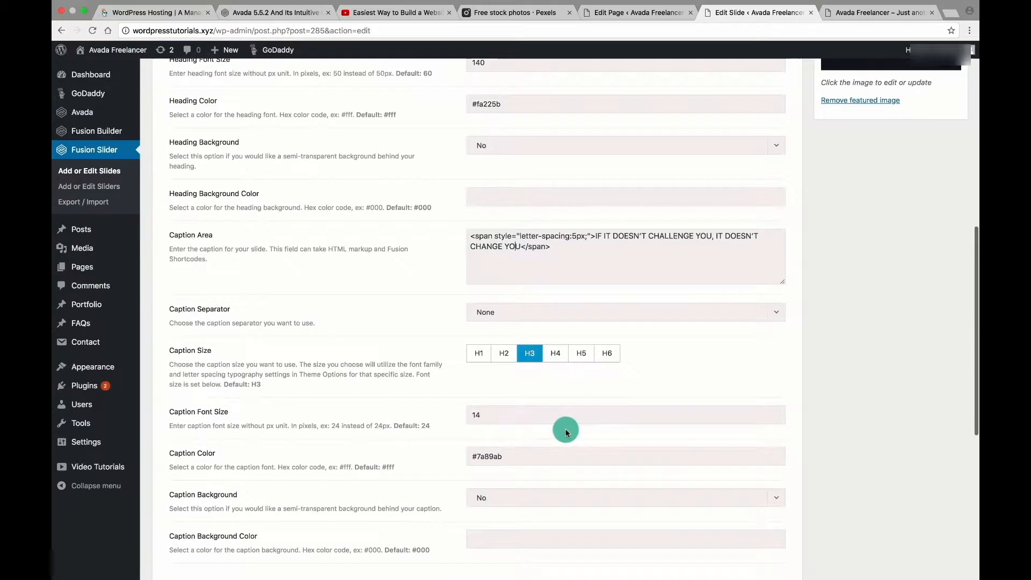
scroll(565, 431, "down", 2)
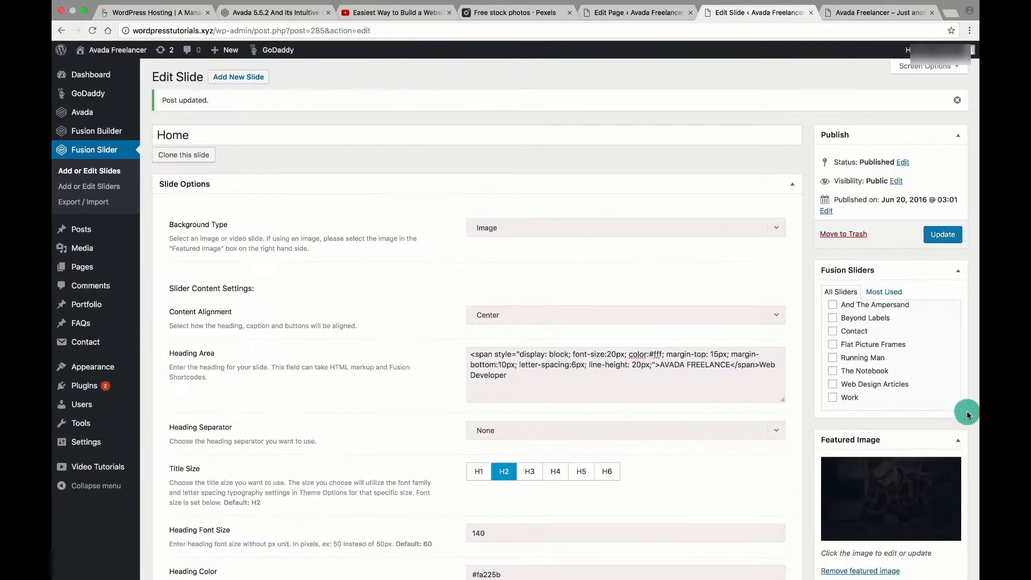
scroll(967, 412, "down", 2)
scroll(967, 412, "up", 2)
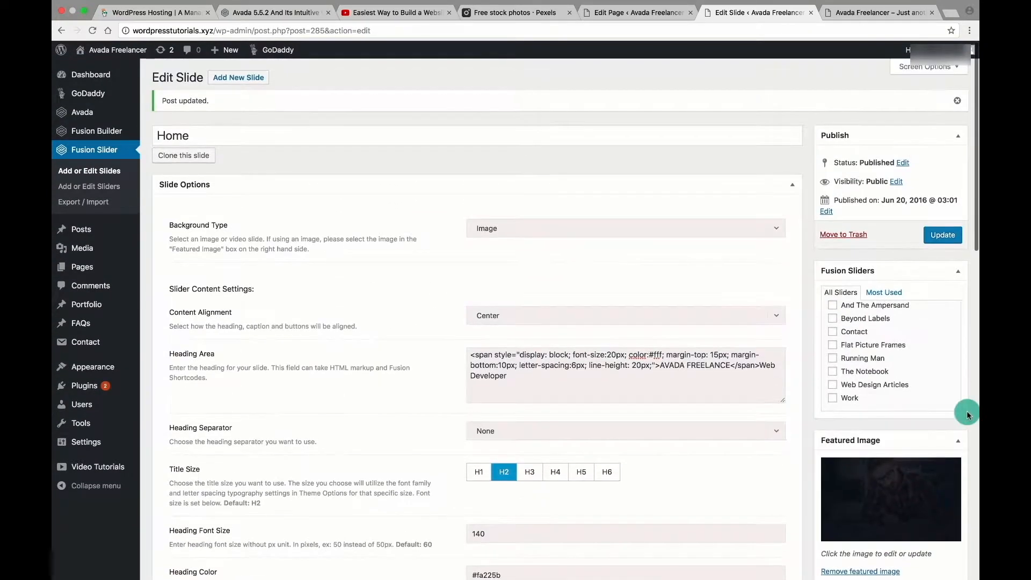
scroll(967, 412, "down", 3)
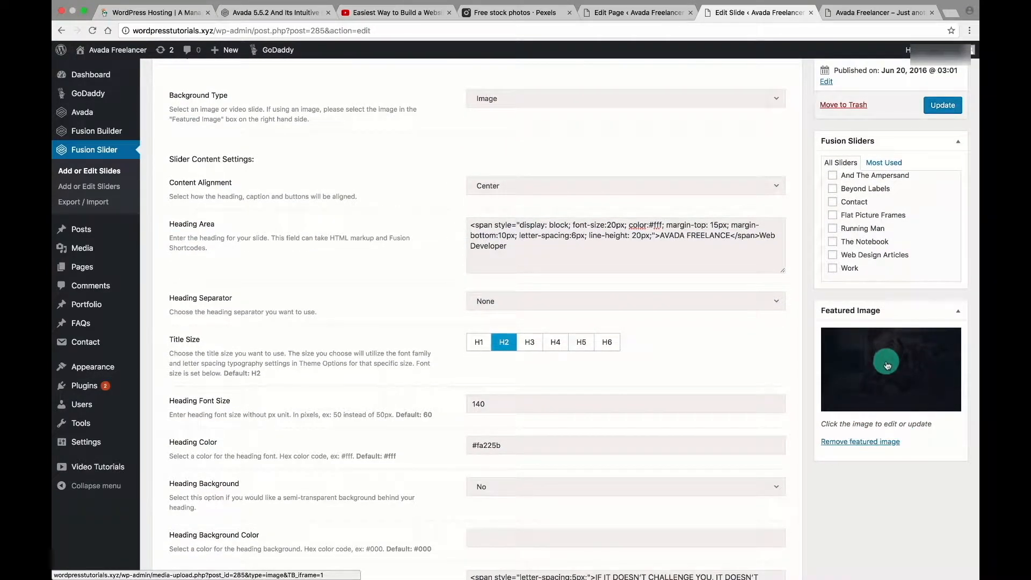
left_click(869, 444)
left_click(850, 333)
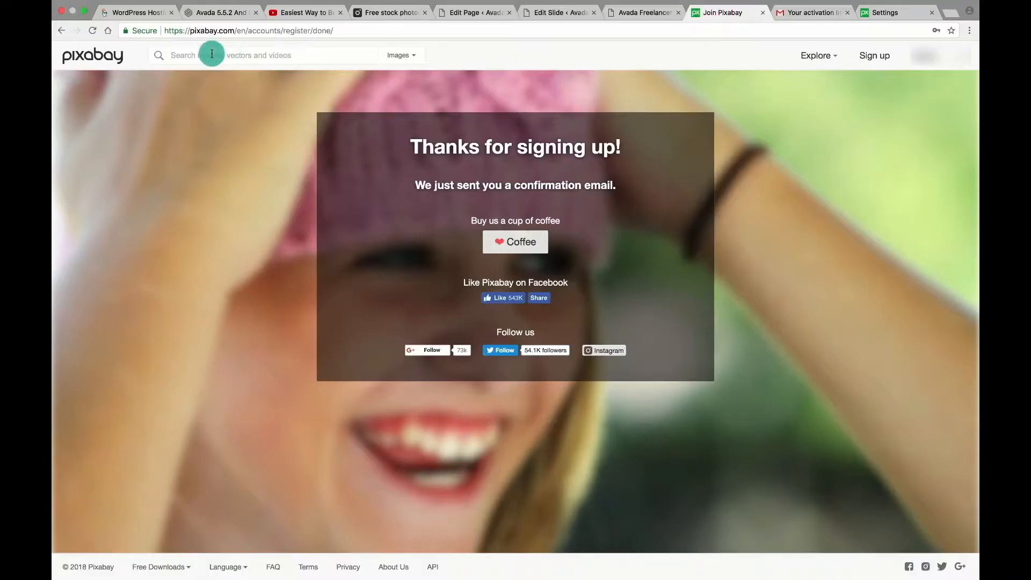
Search Pixabay for 'web developer', then refine the search to 'web development'.
left_click(212, 53)
type("web developer")
key("Return")
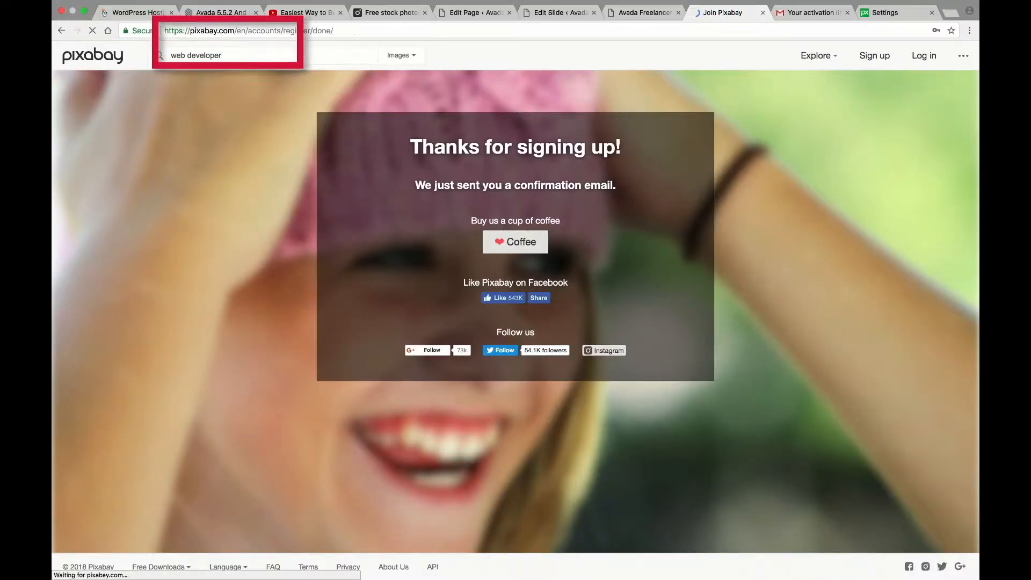
scroll(475, 215, "down", 15)
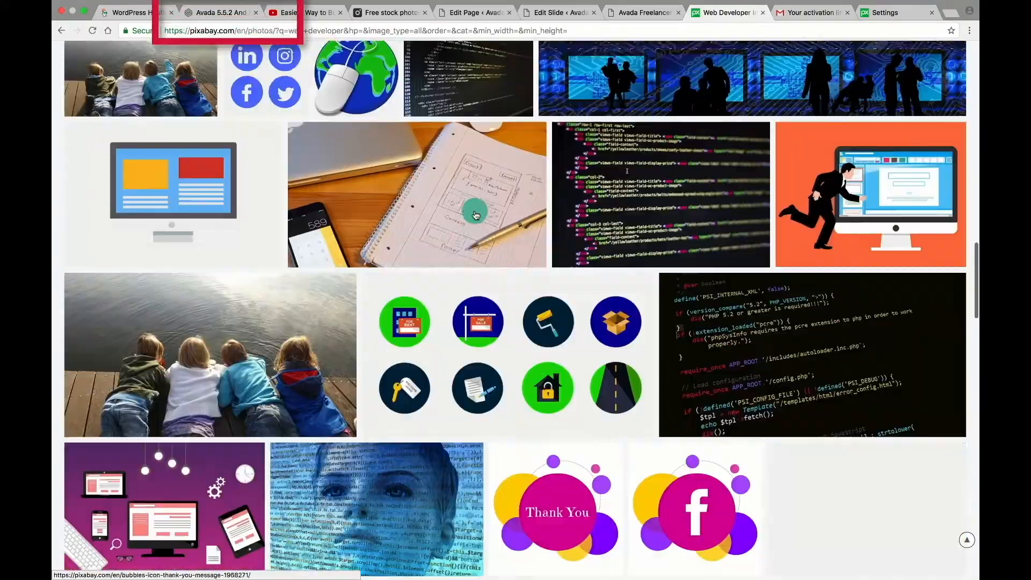
scroll(475, 215, "up", 15)
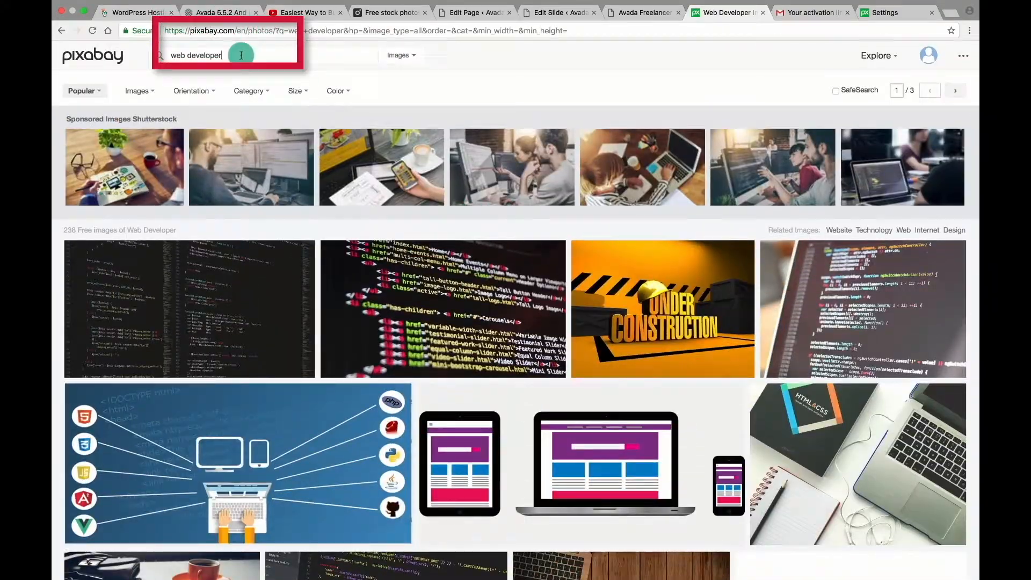
key("BackSpace")
key("BackSpace")
type("ment")
key("Return")
scroll(465, 115, "down", 10)
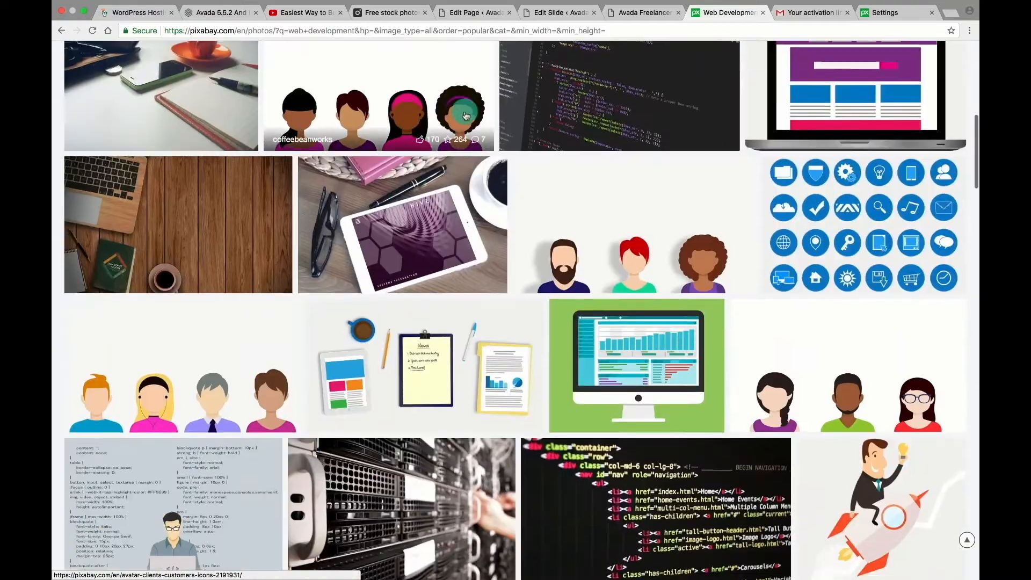
scroll(465, 116, "down", 3)
Download the programmer illustration programmer-1653351.png at a chosen size and reveal it in Finder.
left_click(184, 364)
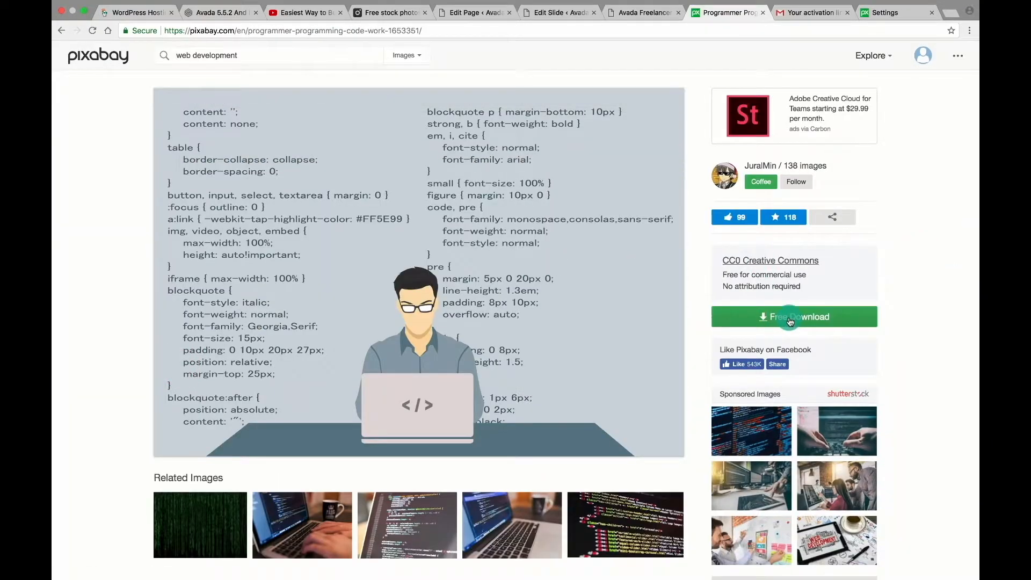
left_click(790, 321)
left_click(736, 382)
left_click(759, 421)
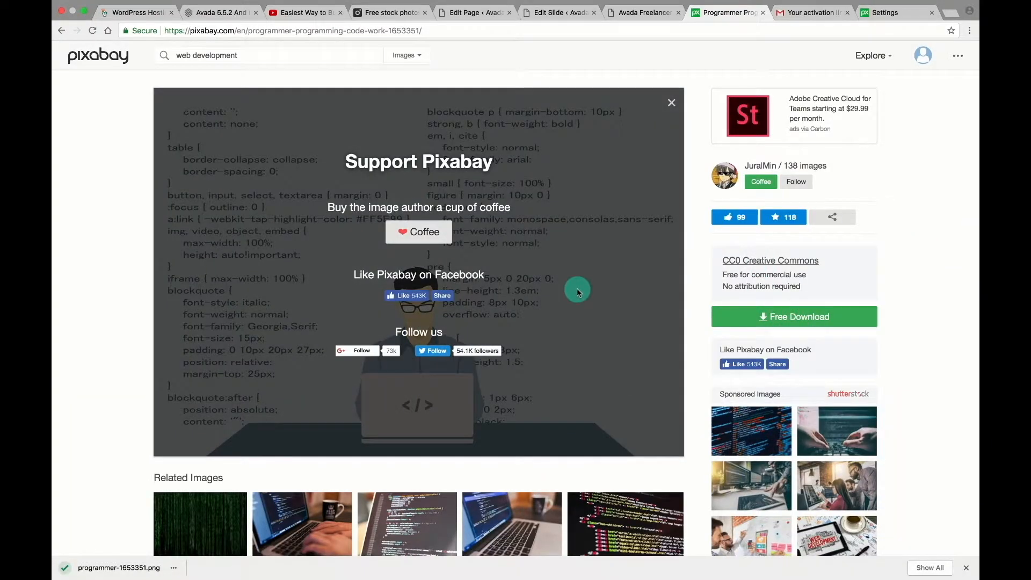
left_click(173, 567)
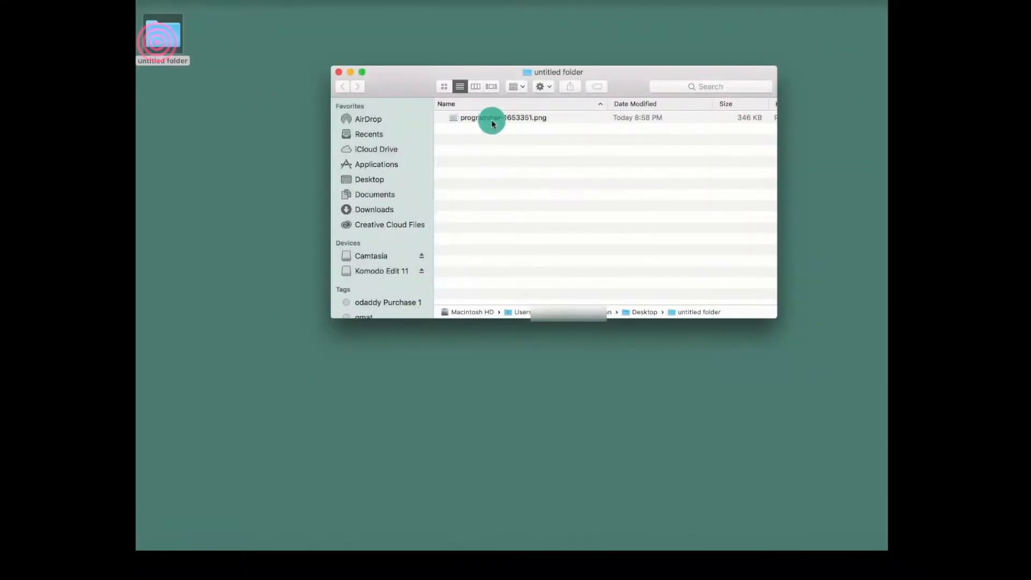
Rename programmer-1653351.png in Finder to 'Web Development.png'.
left_click(498, 120)
right_click(501, 117)
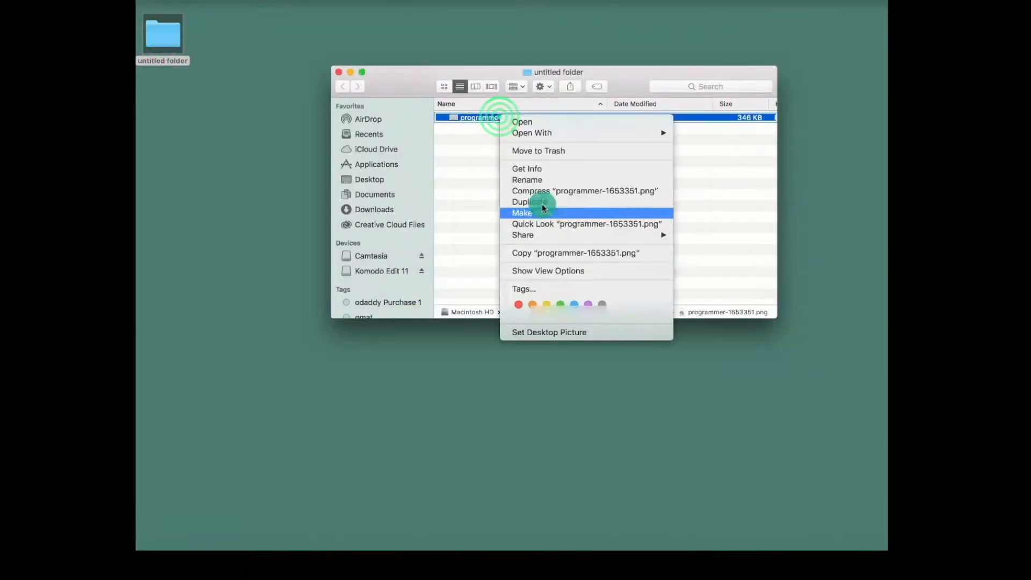
left_click(564, 180)
type("Web Development.png")
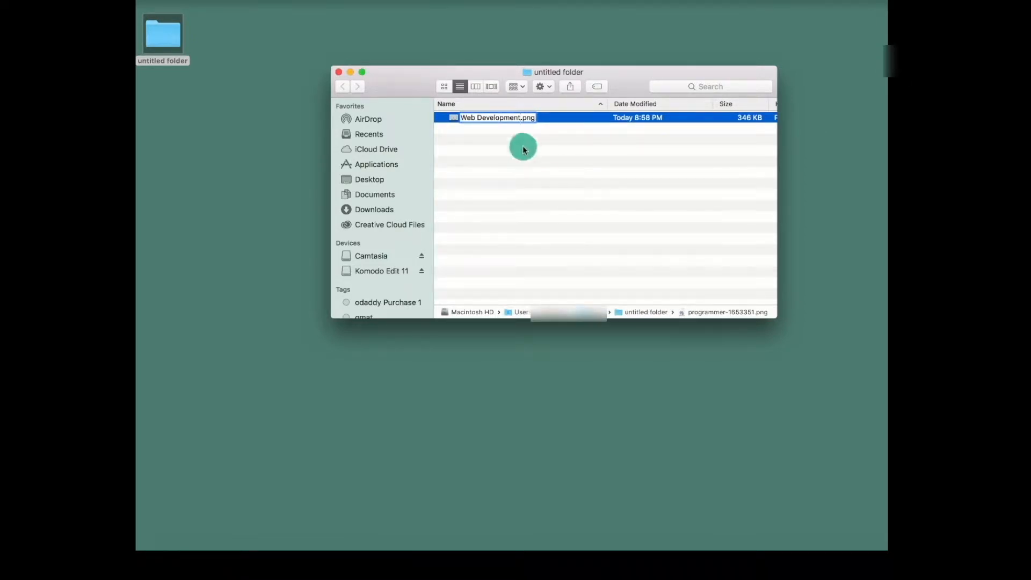
left_click(529, 164)
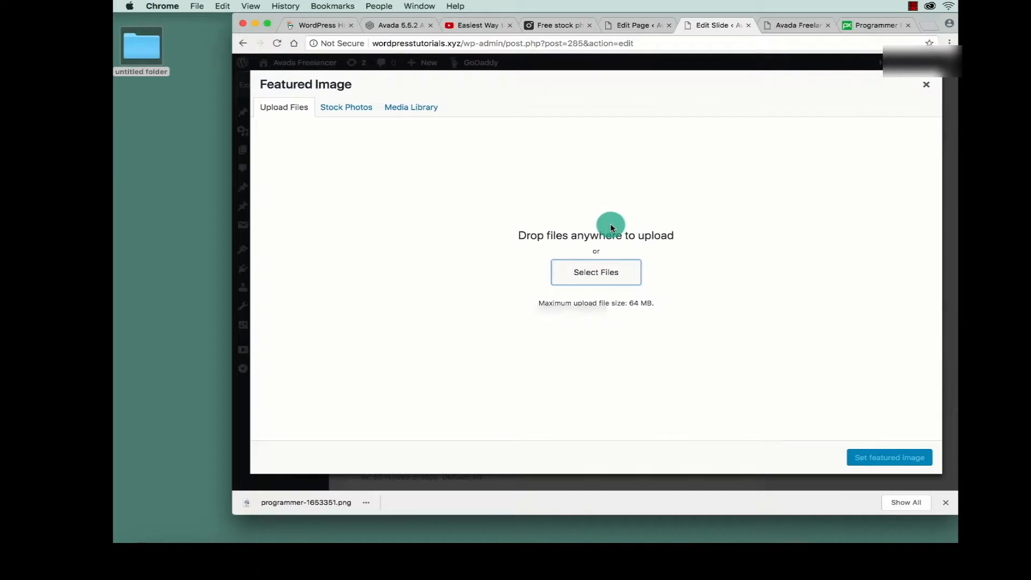
Upload Web Development.png from the Desktop's untitled folder to the media library.
left_click(585, 265)
left_click(420, 138)
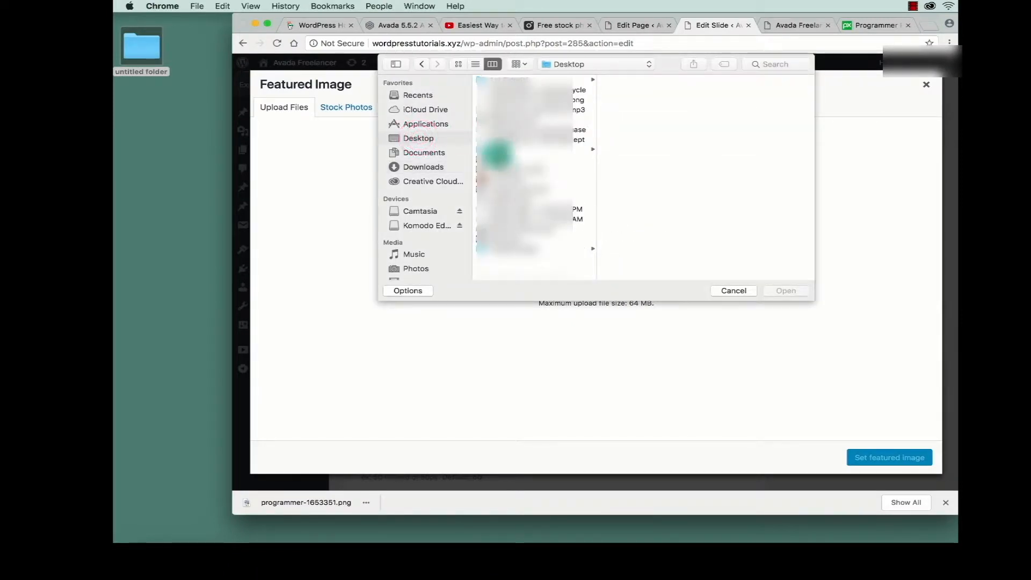
left_click(501, 243)
left_click(642, 81)
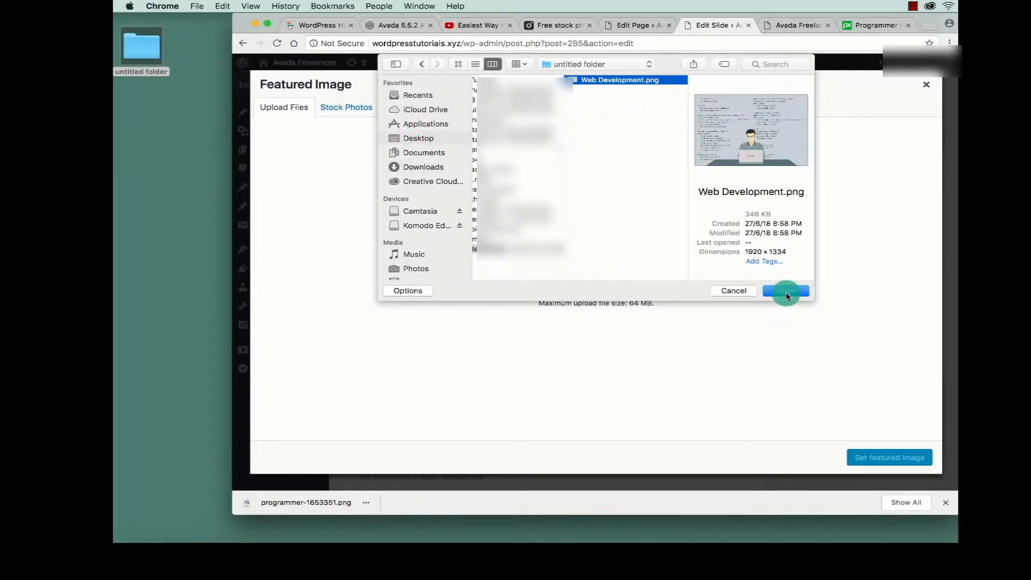
left_click(786, 291)
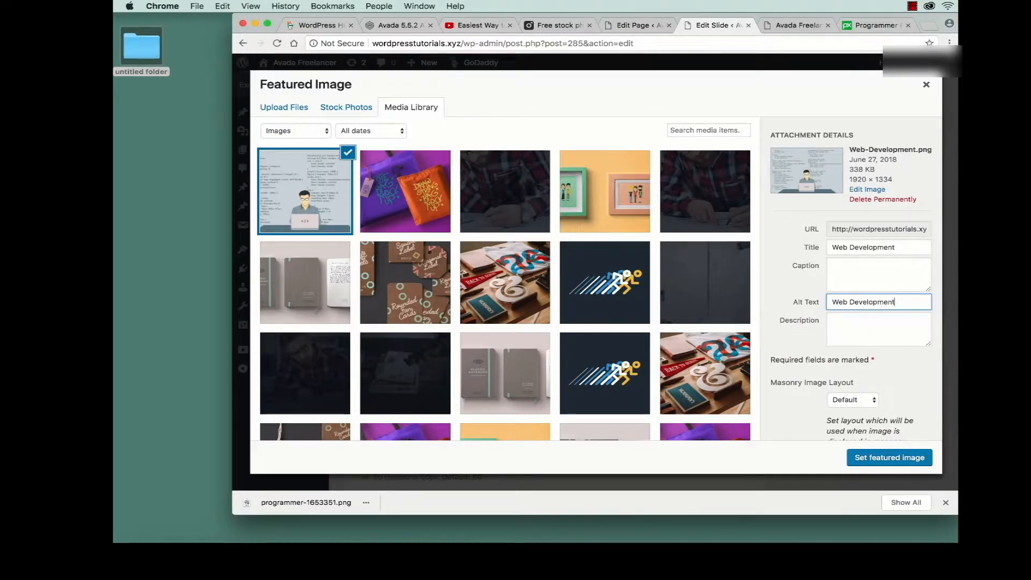
Set Web-Development.png as the Home slide's featured image and update the slide.
scroll(865, 390, "down", 2)
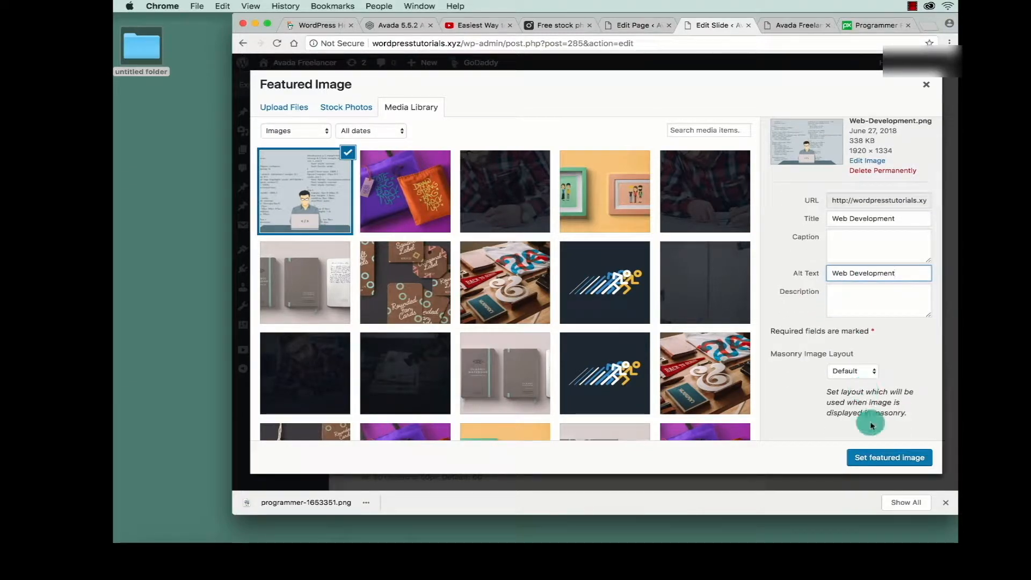
left_click(859, 372)
left_click(859, 372)
left_click(881, 460)
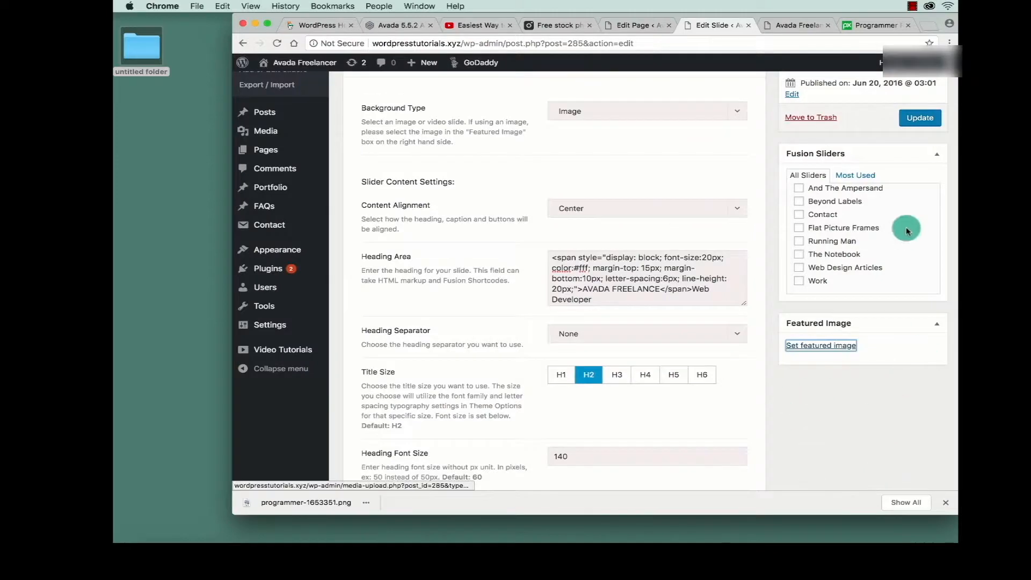
left_click(946, 503)
left_click(920, 117)
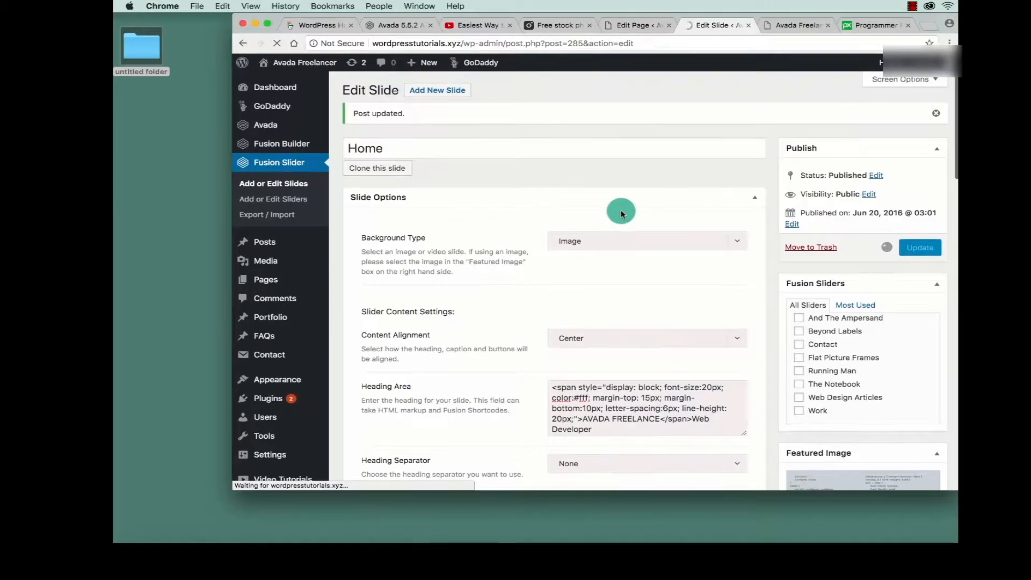
left_click(865, 24)
left_click(787, 25)
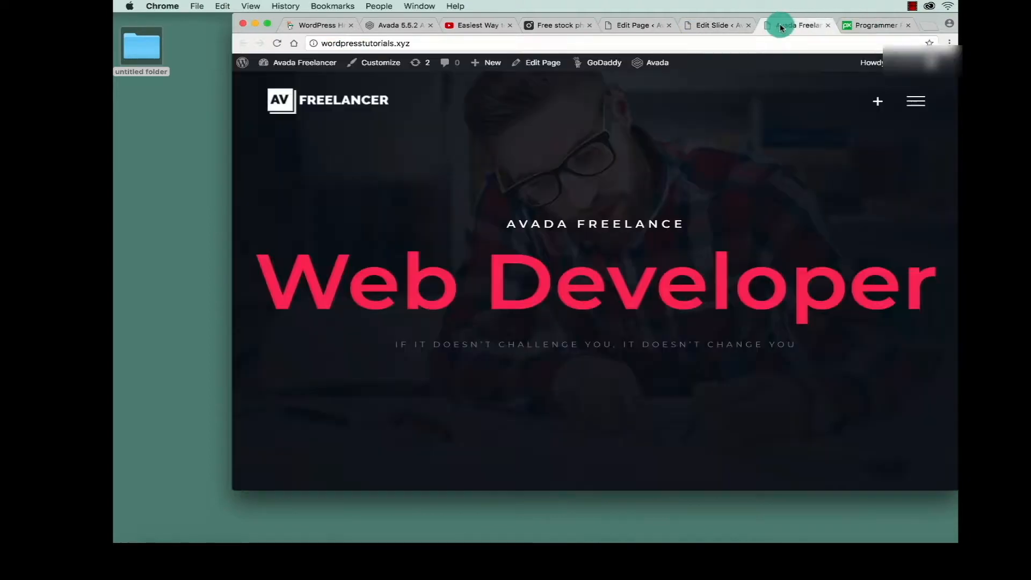
Reload the live Avada homepage, maximise the window and check the new hero image.
left_click(704, 25)
left_click(787, 25)
left_click(277, 43)
left_click(601, 214)
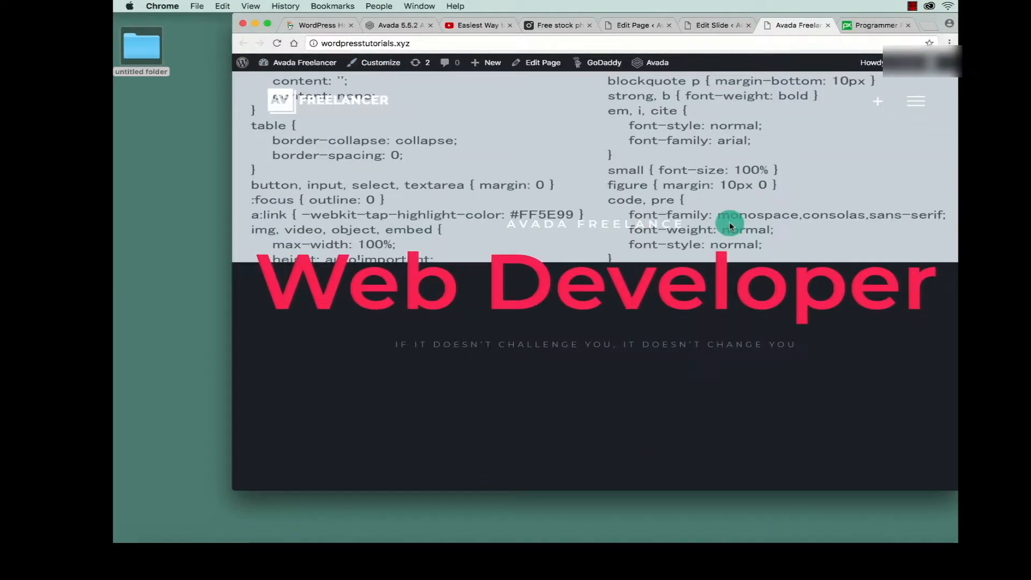
left_click(267, 27)
scroll(364, 225, "down", 5)
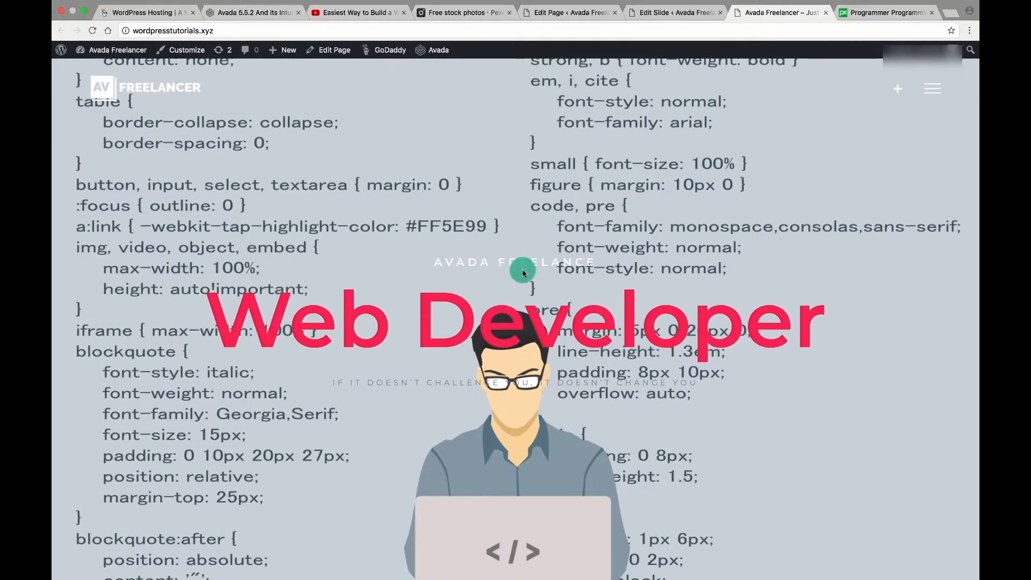
scroll(560, 260, "down", 3)
scroll(560, 260, "up", 3)
Compare the Pixabay image with the live hero's programmer illustration behind Web Developer.
left_click(859, 12)
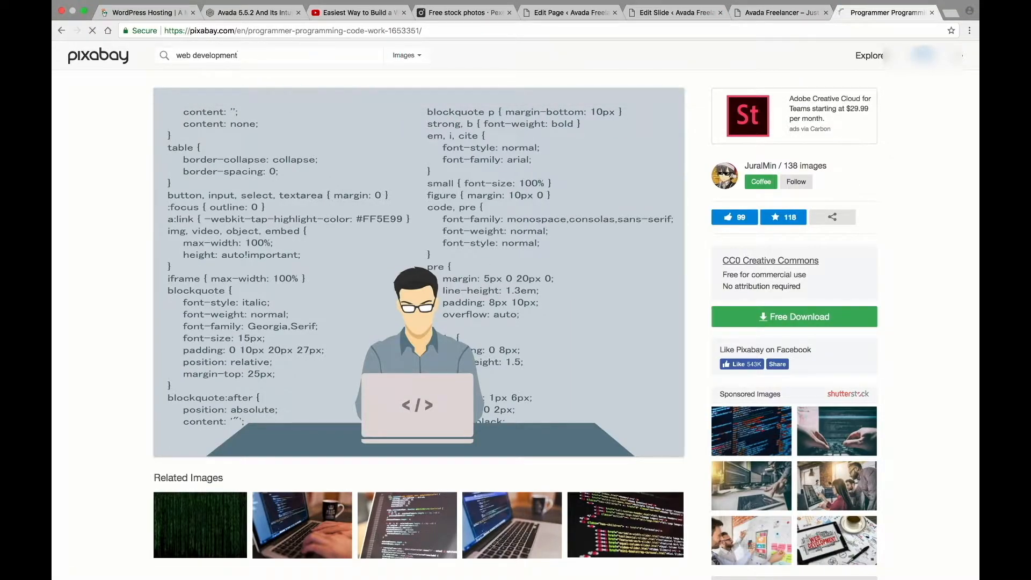
left_click(778, 12)
left_click(871, 16)
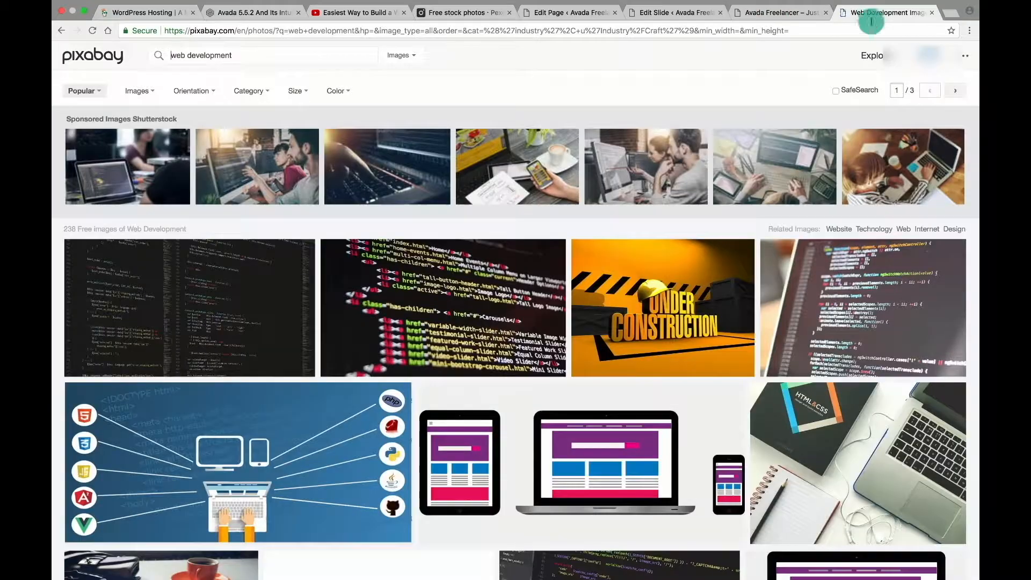
scroll(616, 106, "down", 5)
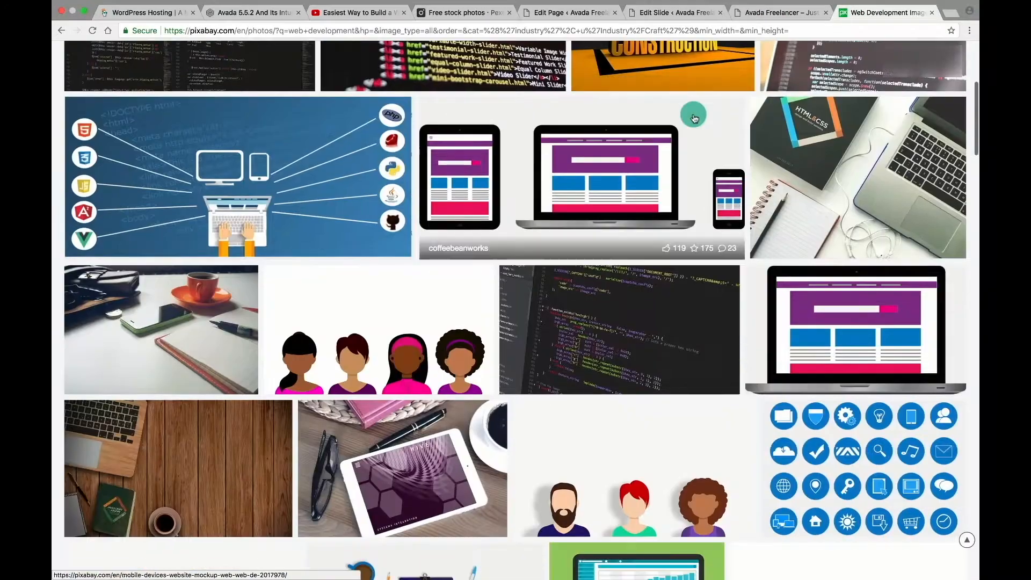
left_click(768, 11)
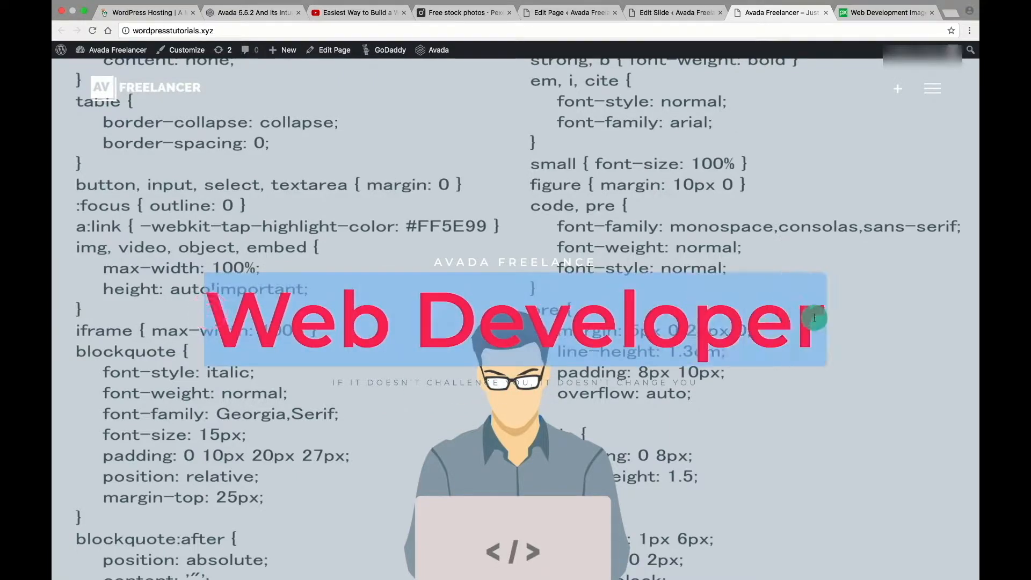
scroll(817, 318, "down", 5)
scroll(816, 318, "down", 4)
scroll(817, 318, "up", 8)
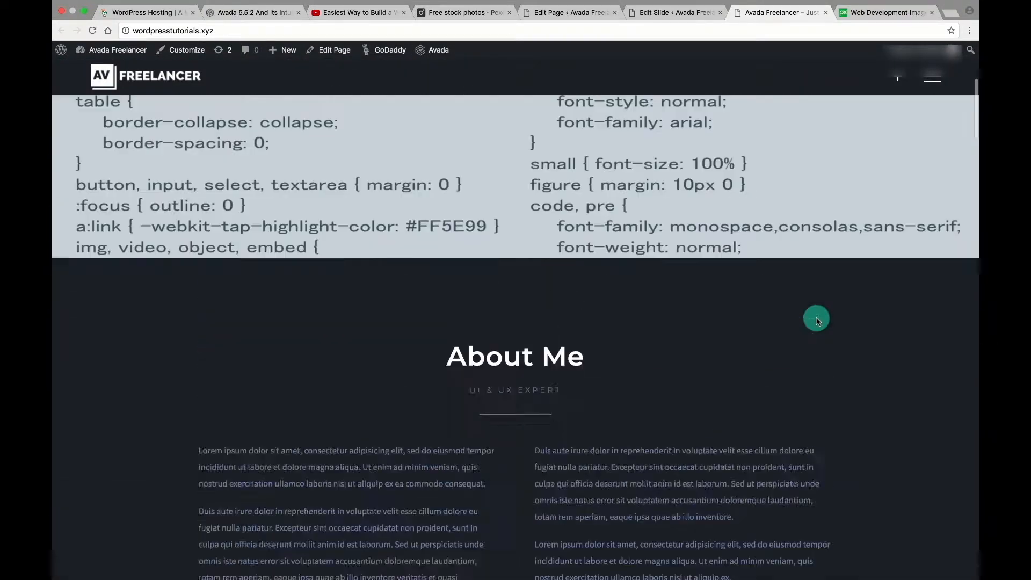
scroll(816, 318, "down", 2)
scroll(816, 317, "up", 3)
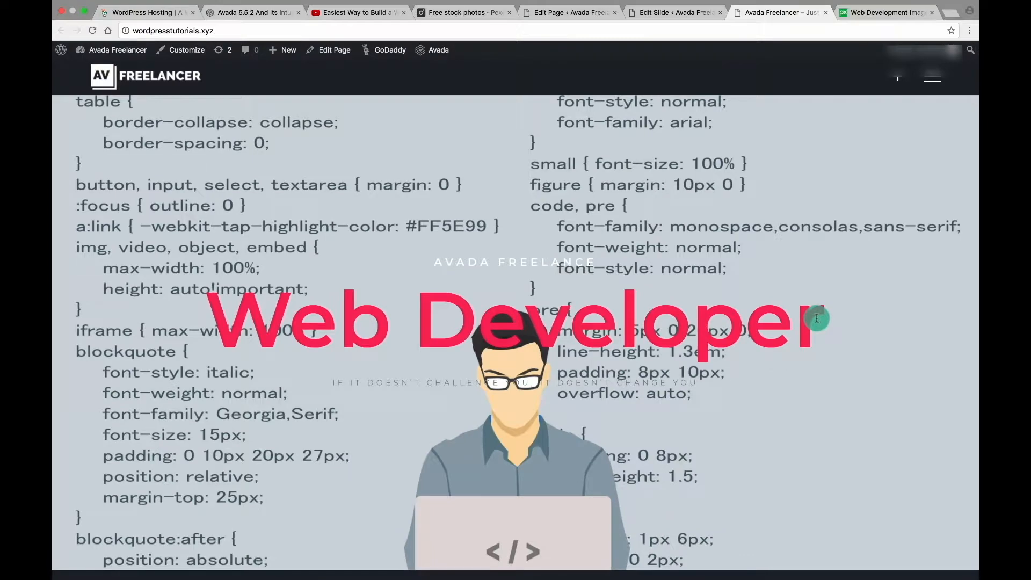
scroll(817, 318, "down", 3)
scroll(817, 318, "up", 4)
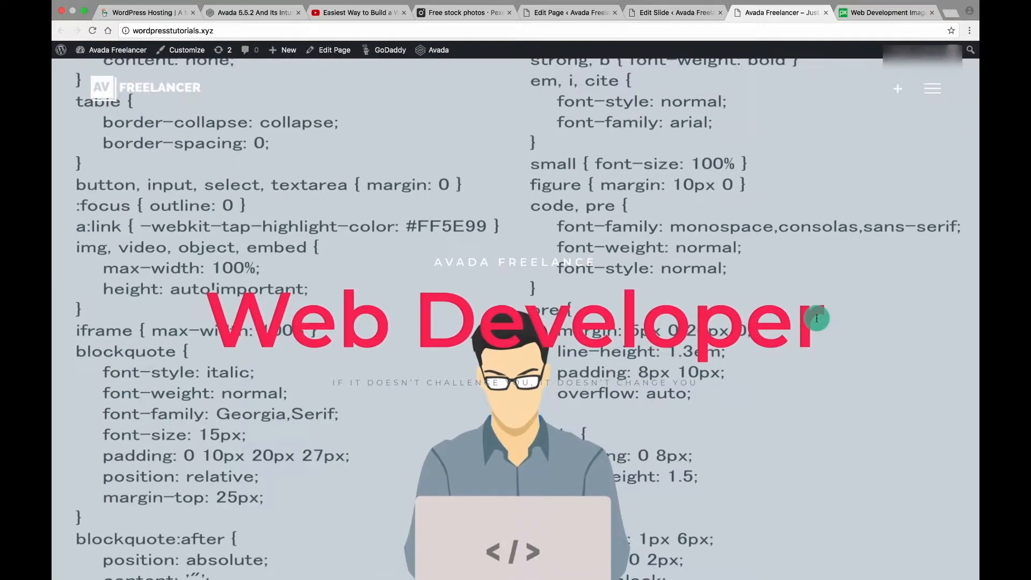
Go back to the Edit Slide page and select the heading's #fff colour code.
left_click(684, 12)
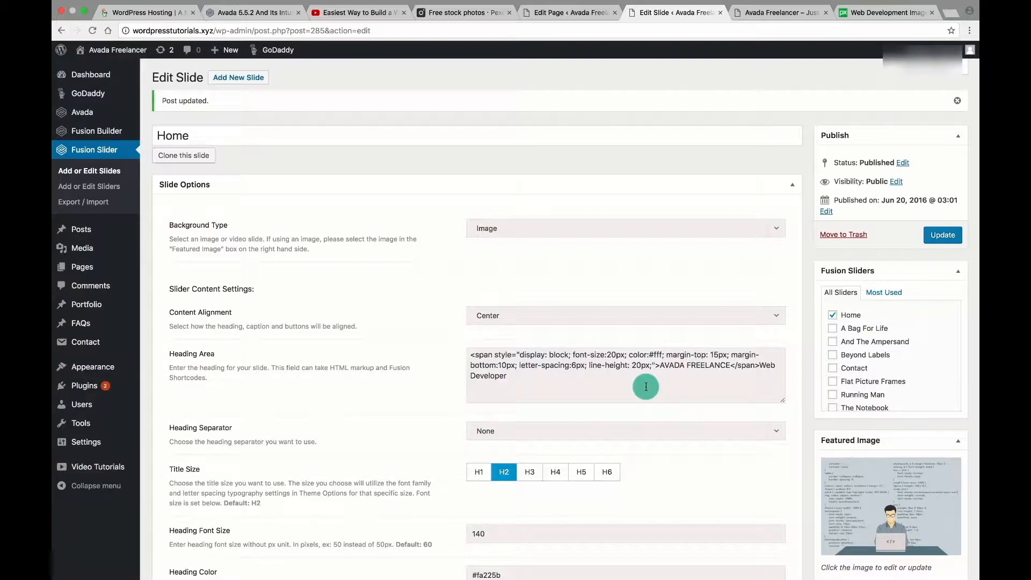
left_click(661, 354)
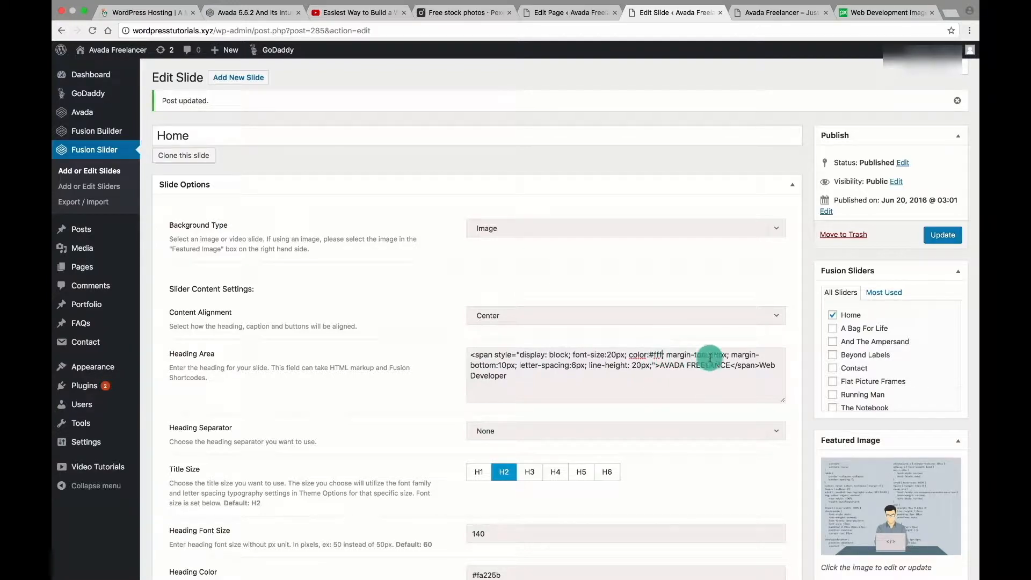
left_click(833, 11)
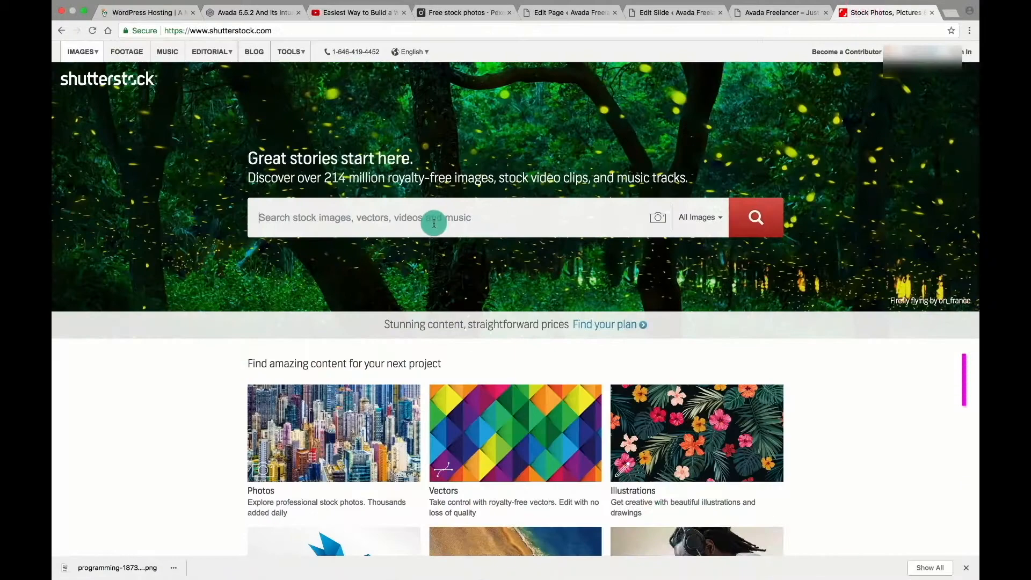
Search Shutterstock for 'web develop' stock images and scroll the results.
type("web developer")
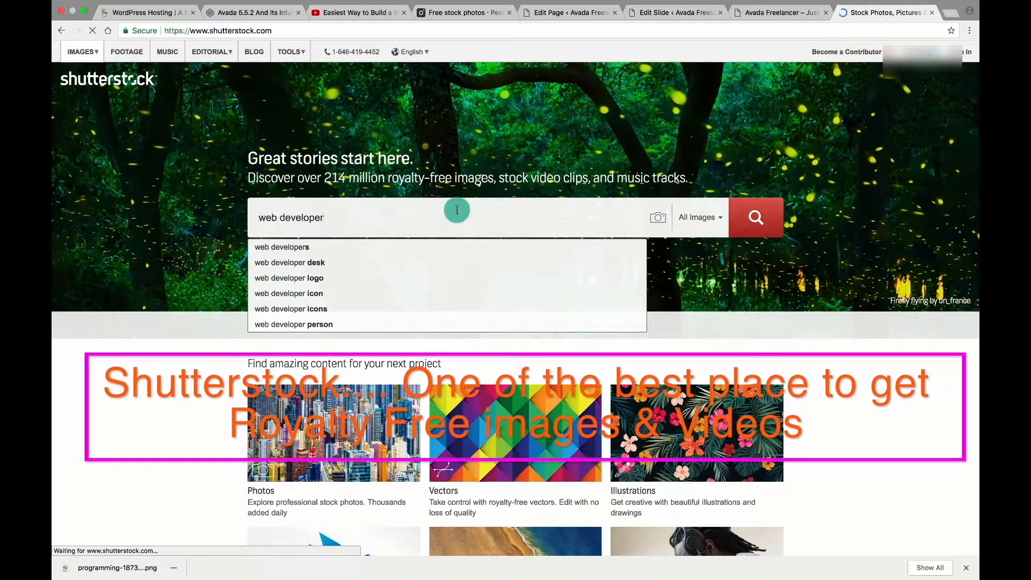
key("Return")
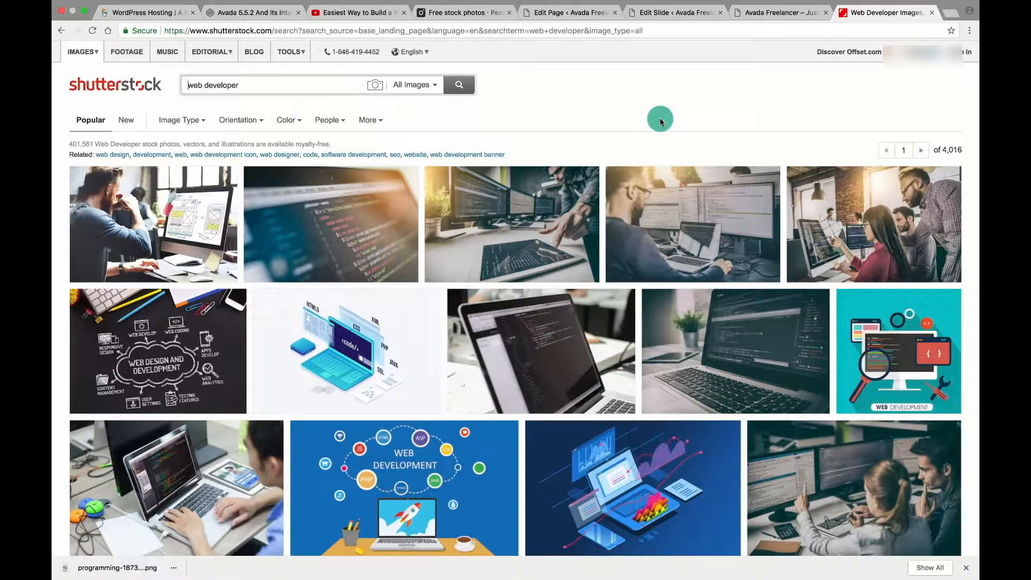
scroll(671, 161, "down", 2)
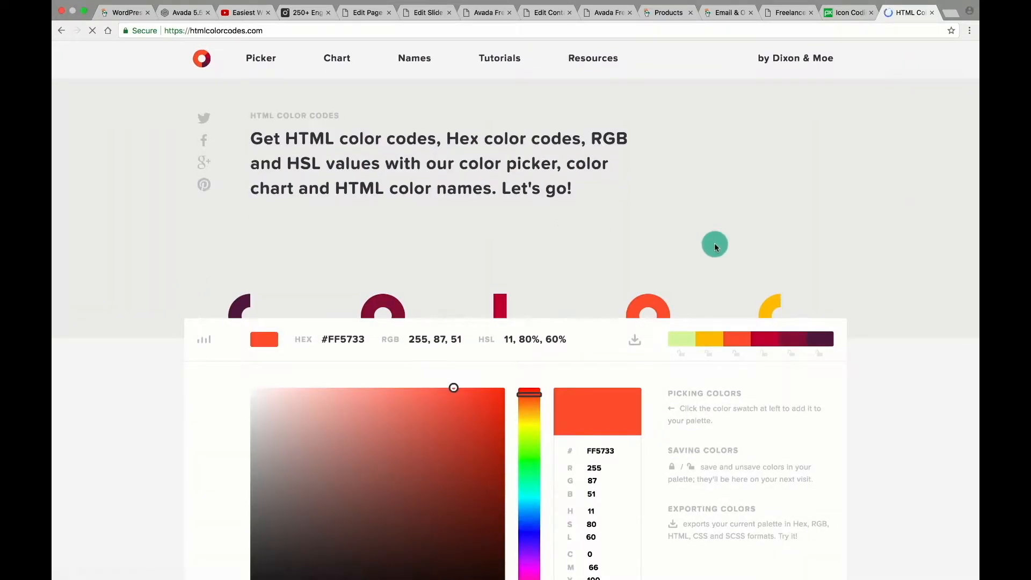
Pick medium blue #5DADE2 from the HTML Color Codes chart and select its hex value.
scroll(797, 379, "down", 5)
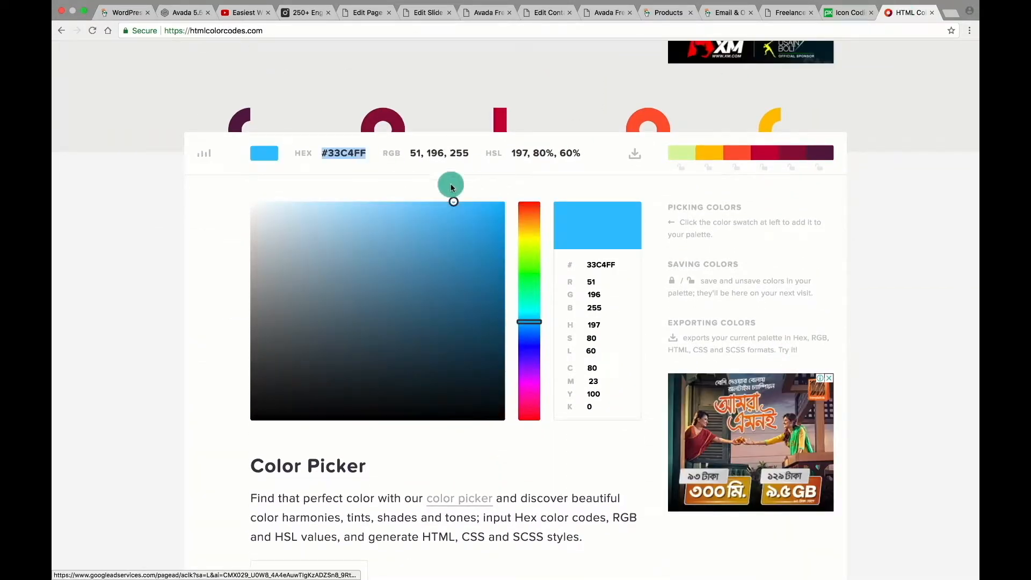
left_click(453, 204)
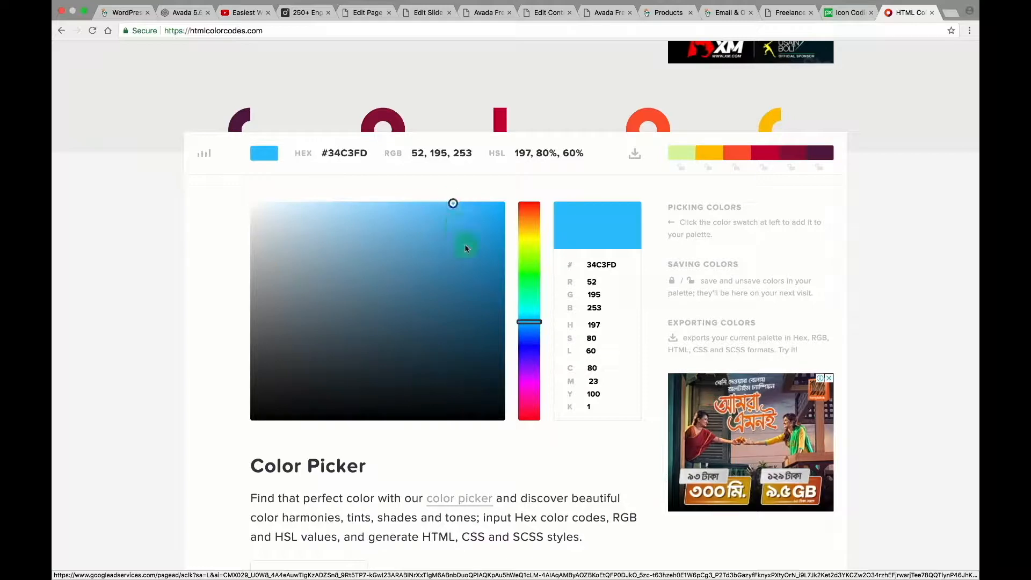
scroll(437, 356, "down", 5)
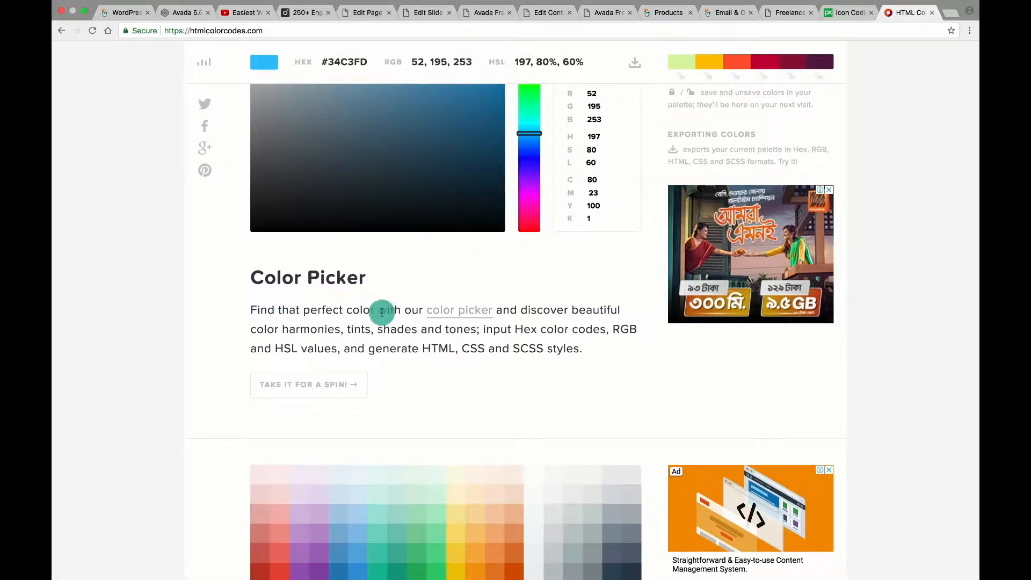
scroll(371, 294, "down", 3)
left_click(364, 424)
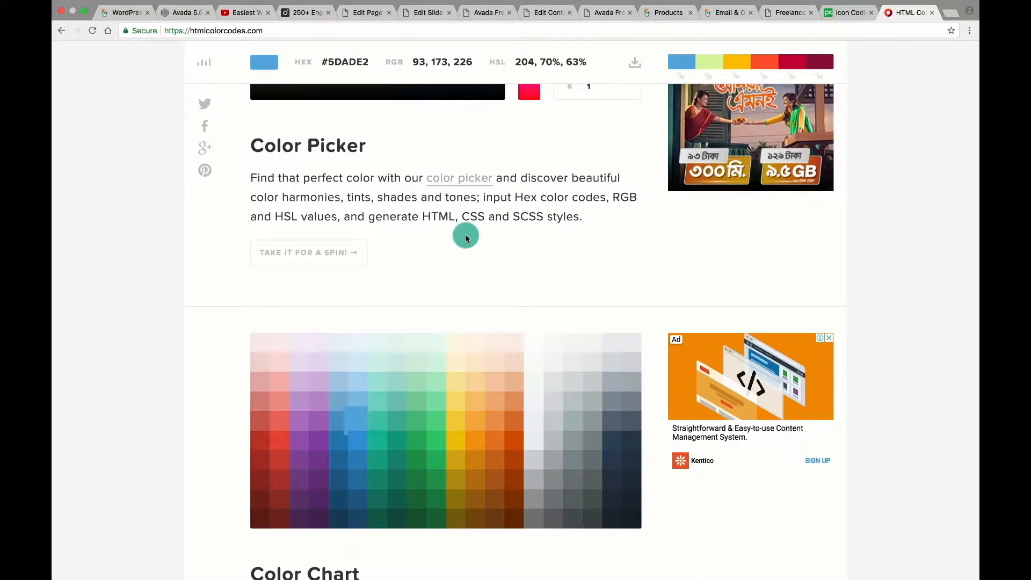
scroll(465, 237, "up", 8)
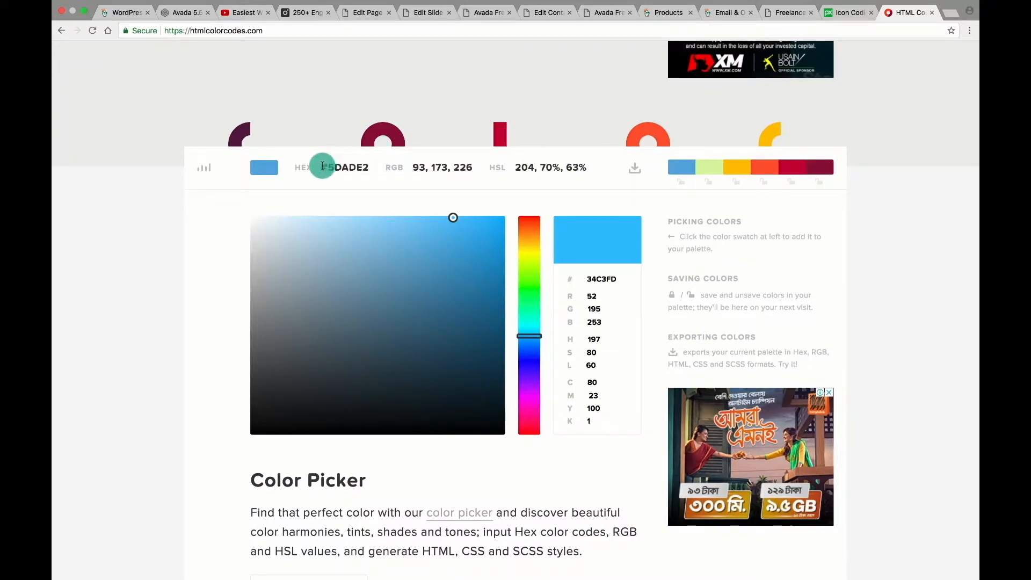
left_click_drag(323, 166, 372, 166)
left_click(489, 11)
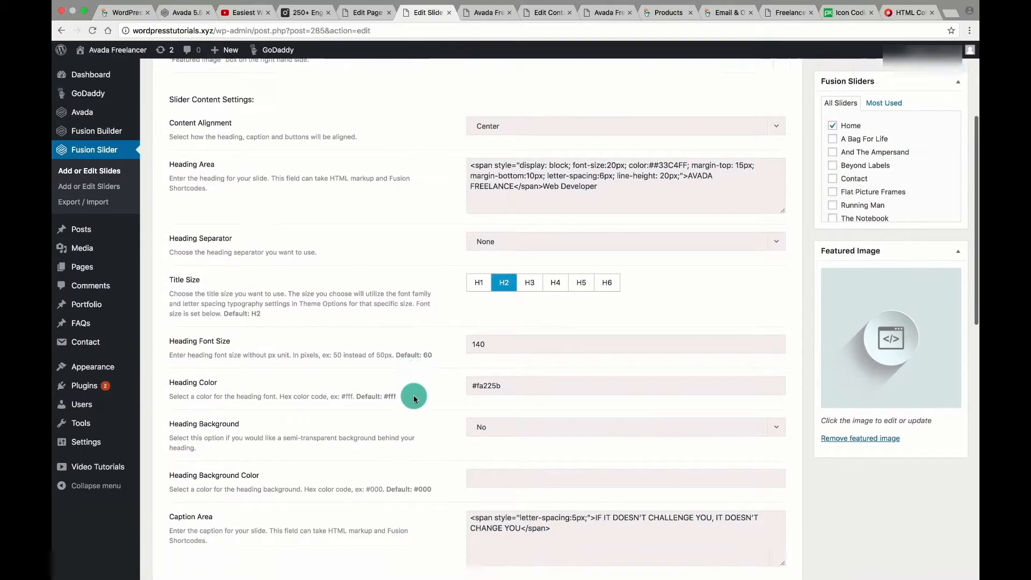
Clear the Home slide's #7a89ab caption colour and update the slide.
scroll(413, 396, "down", 10)
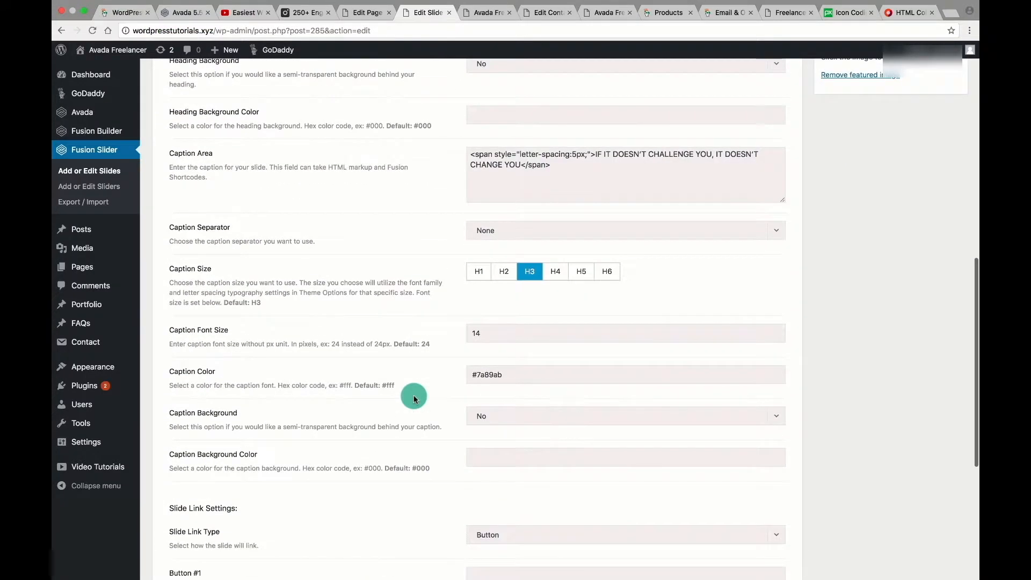
scroll(414, 396, "down", 8)
scroll(413, 329, "up", 2)
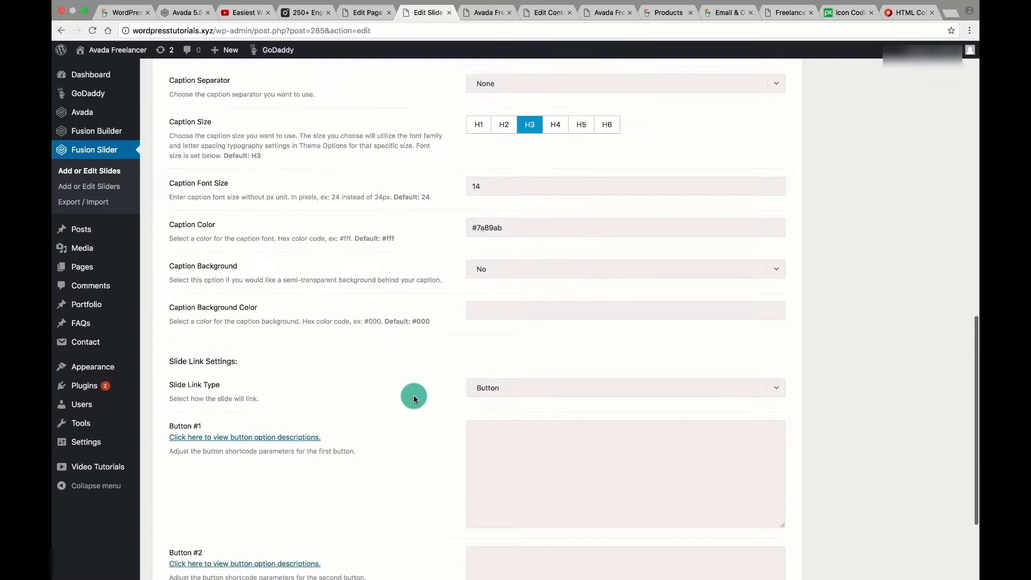
triple_click(507, 235)
key("BackSpace")
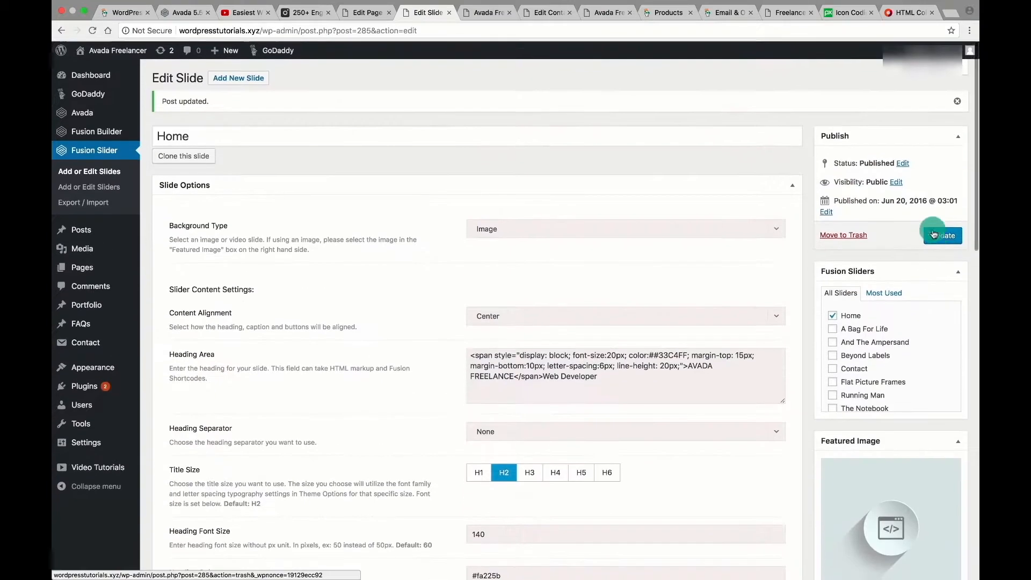
left_click(943, 232)
Reload the live homepage and inspect the caption tagline.
left_click(486, 12)
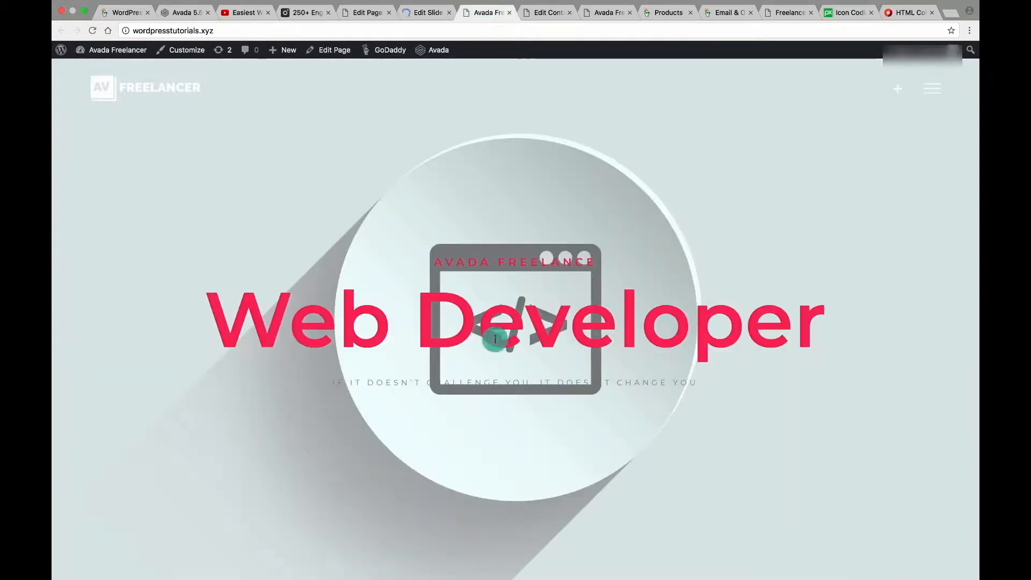
left_click(421, 13)
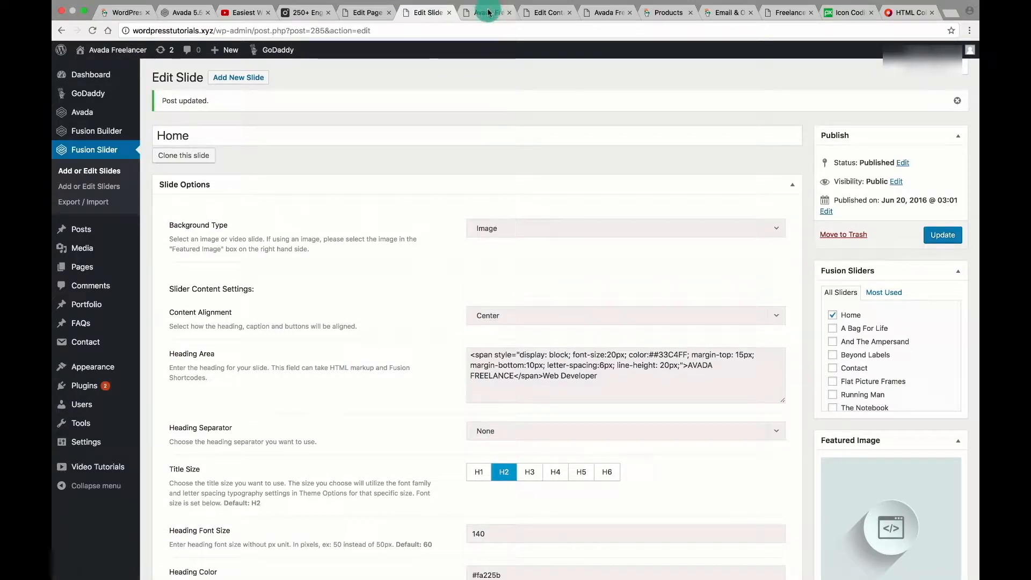
left_click(486, 13)
left_click(92, 31)
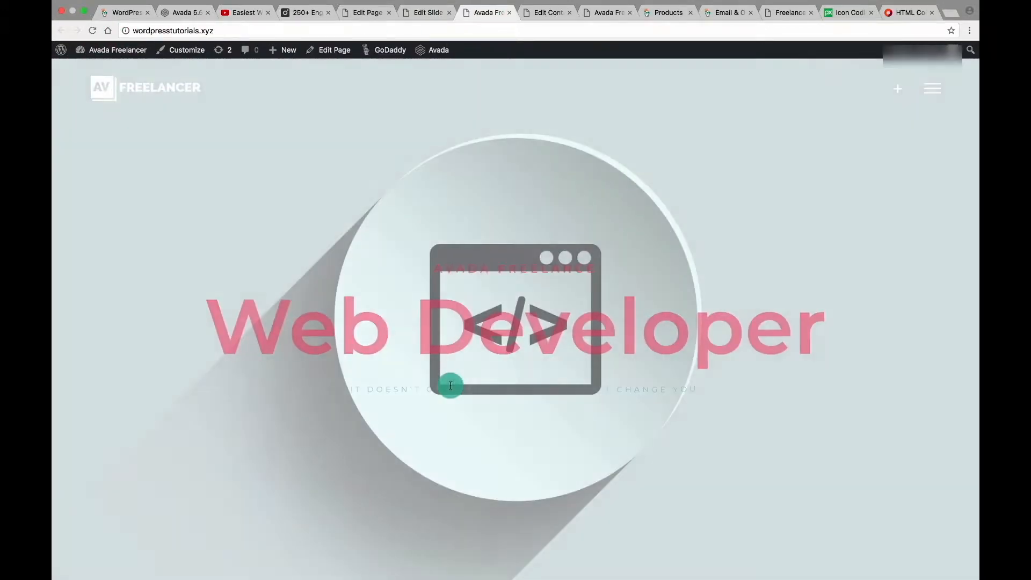
left_click_drag(327, 382, 703, 386)
left_click(704, 385)
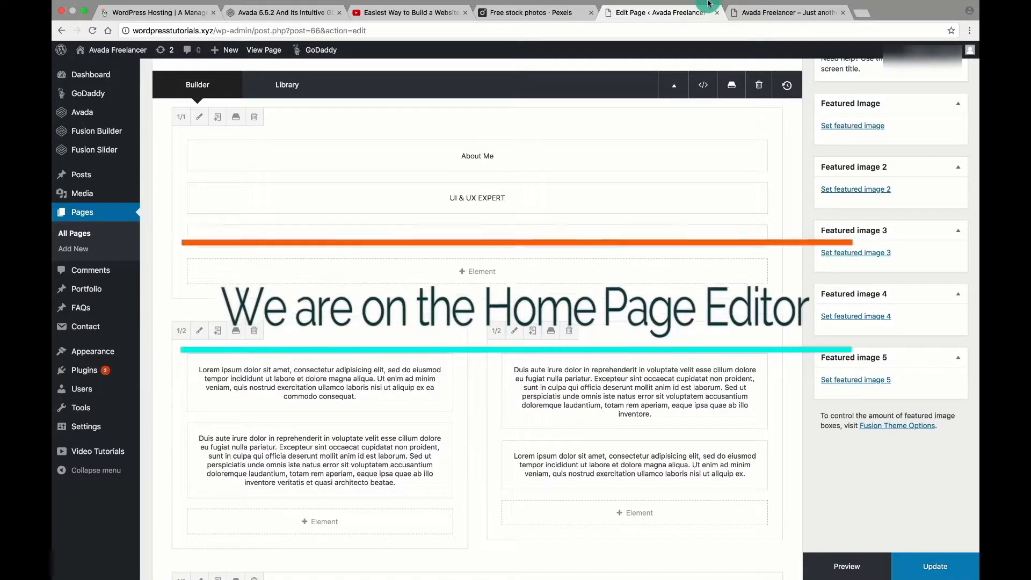
Look over the About Me section on the live homepage.
left_click(748, 13)
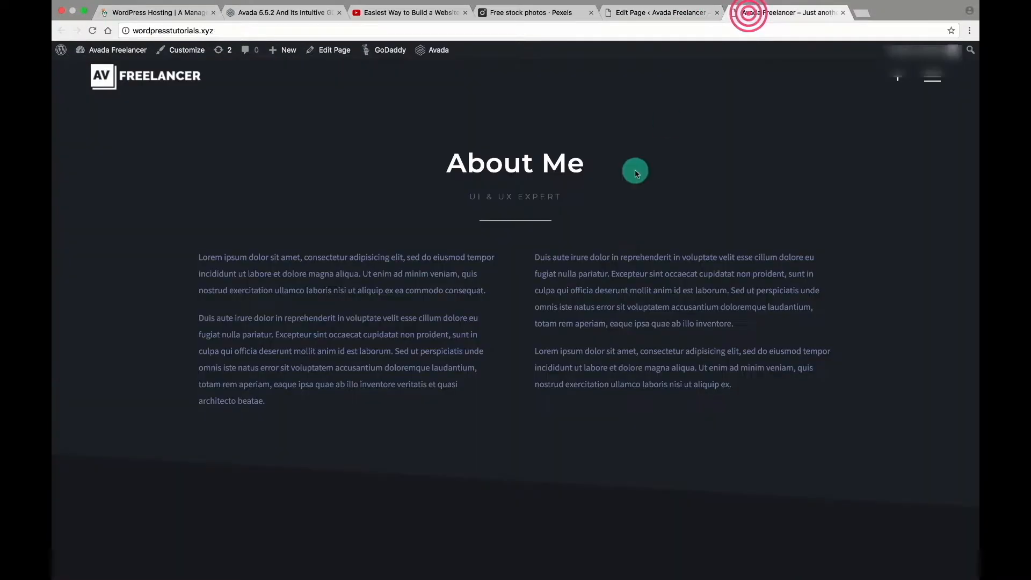
left_click(661, 12)
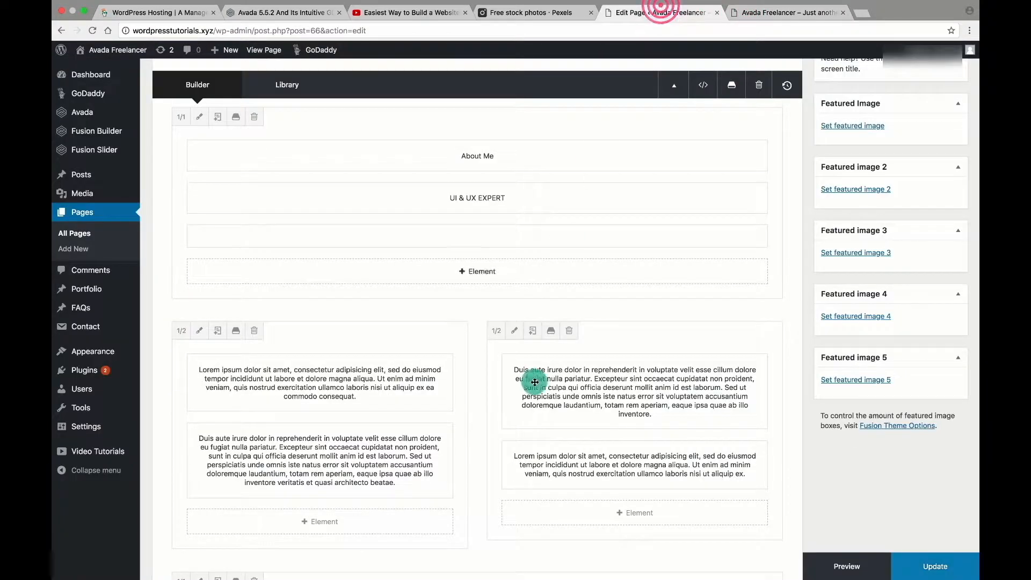
left_click(761, 13)
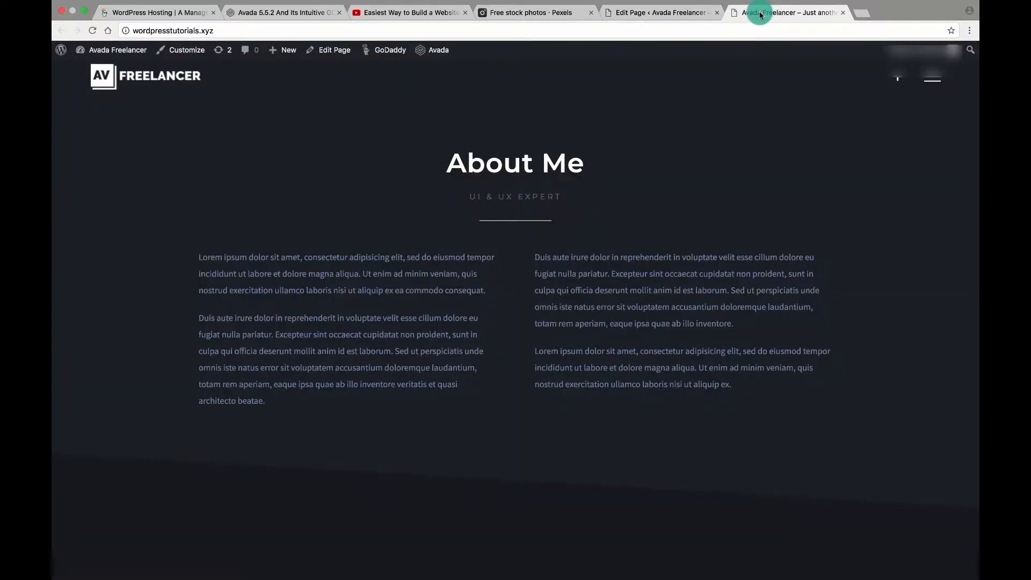
left_click(336, 342)
left_click(561, 314)
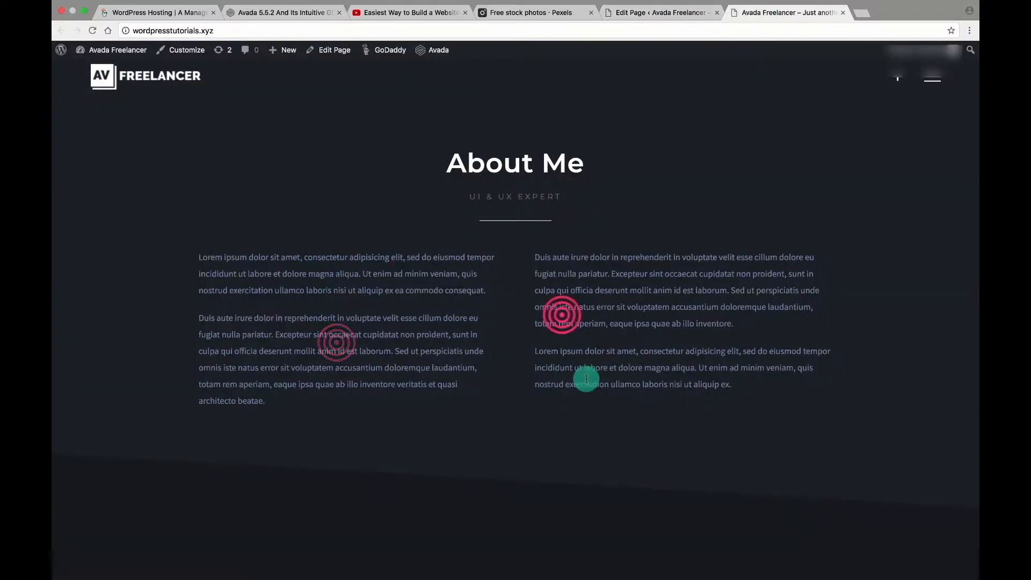
scroll(587, 379, "down", 4)
scroll(586, 381, "up", 2)
left_click(667, 3)
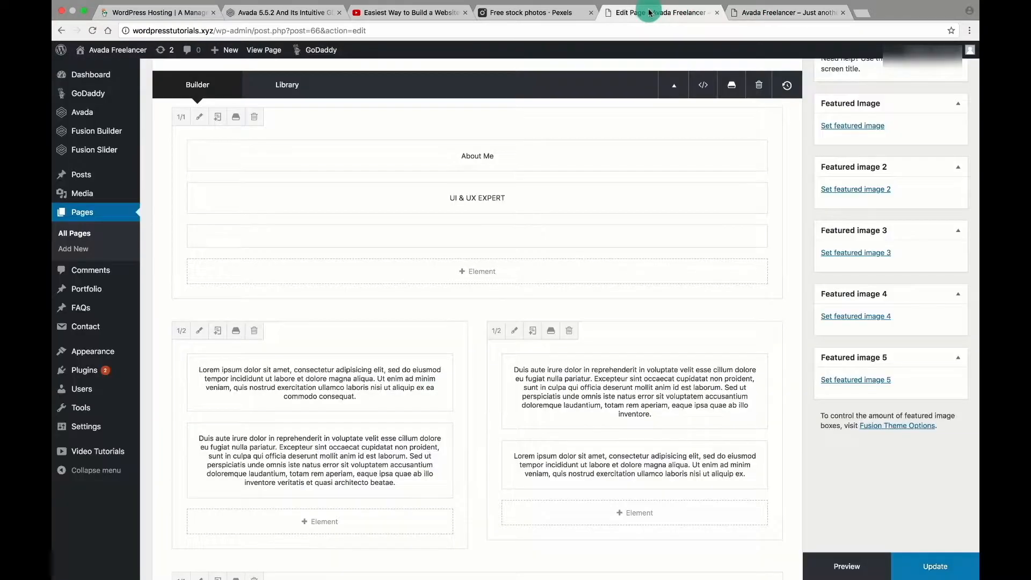
Replace the first lorem paragraph in both About Me columns with new self-description text.
left_click(294, 385)
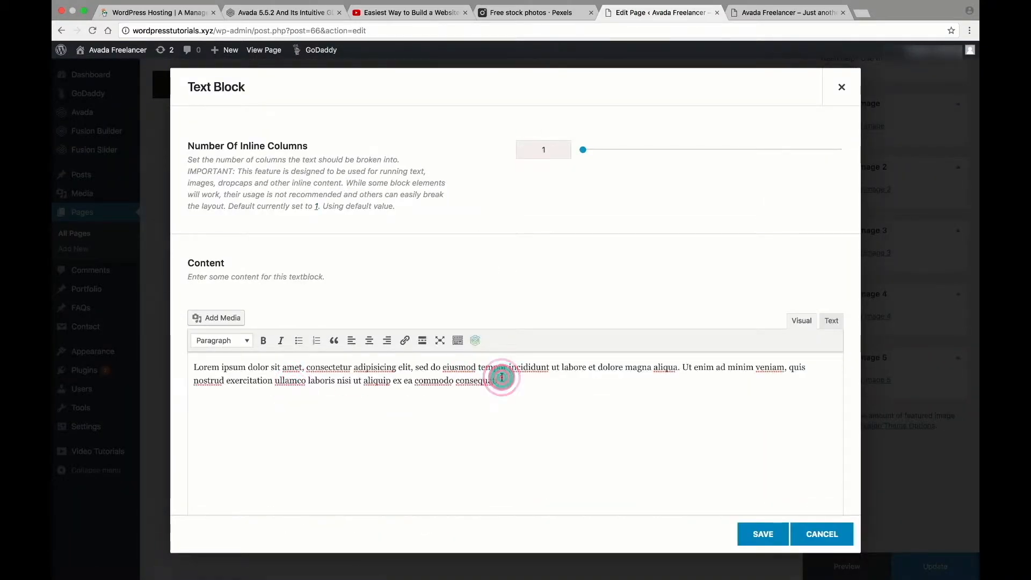
left_click_drag(194, 367, 502, 384)
type("I a")
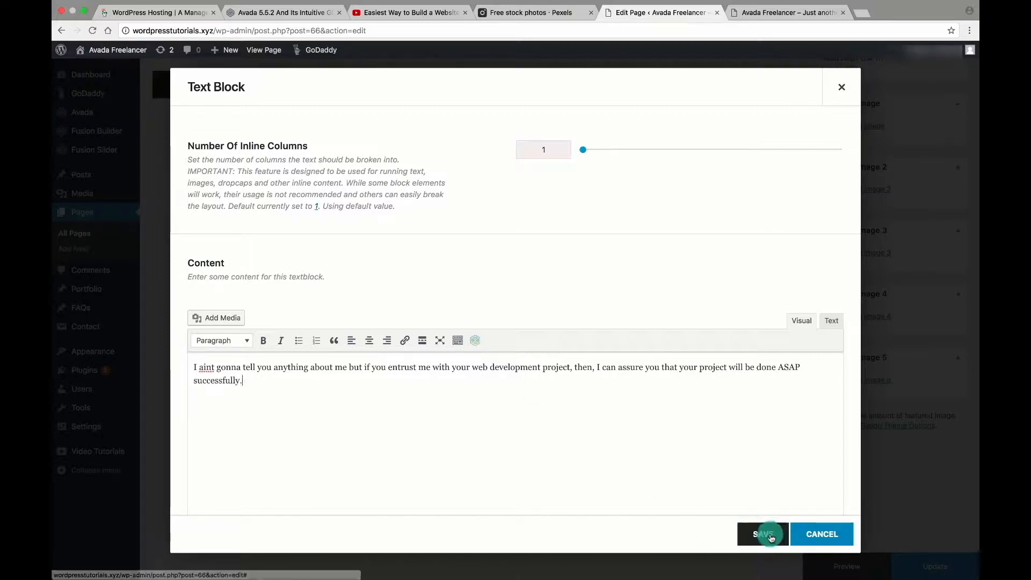
left_click(749, 534)
left_click(605, 391)
key("ctrl+a")
type("You ca")
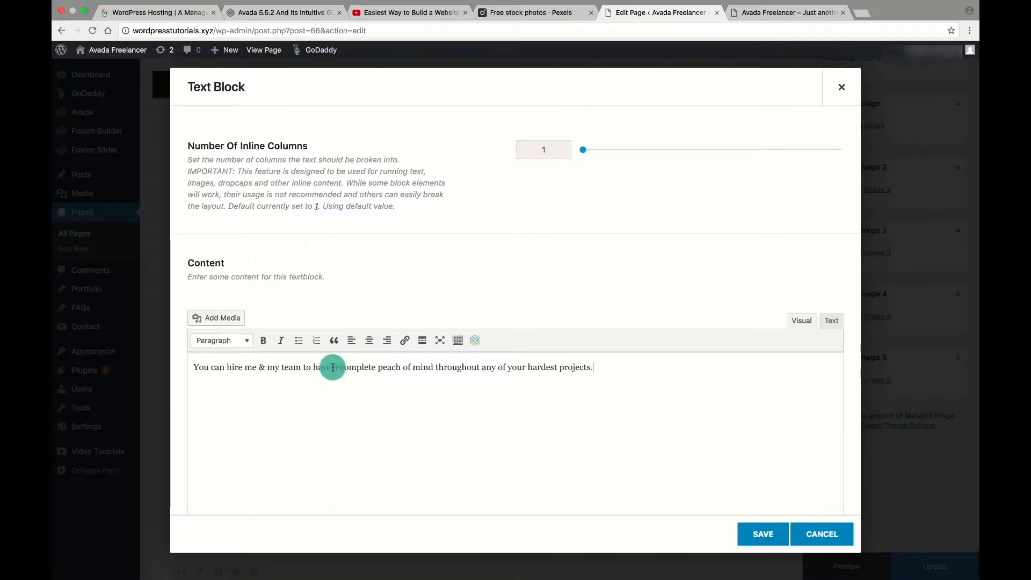
left_click(440, 369)
left_click(762, 534)
Update the Home page and reload the live site to see the new text.
left_click(935, 568)
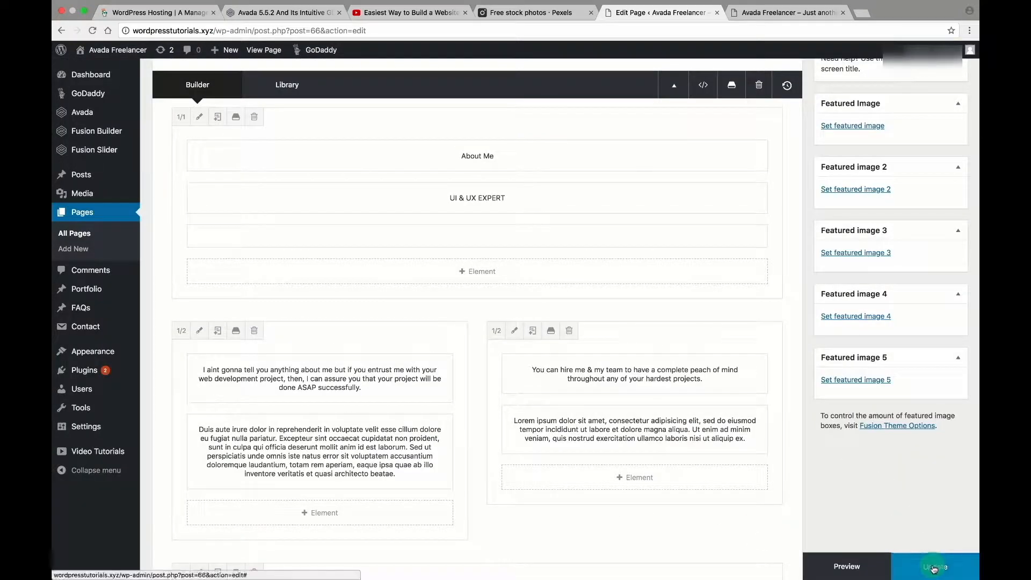
scroll(614, 278, "up", 3)
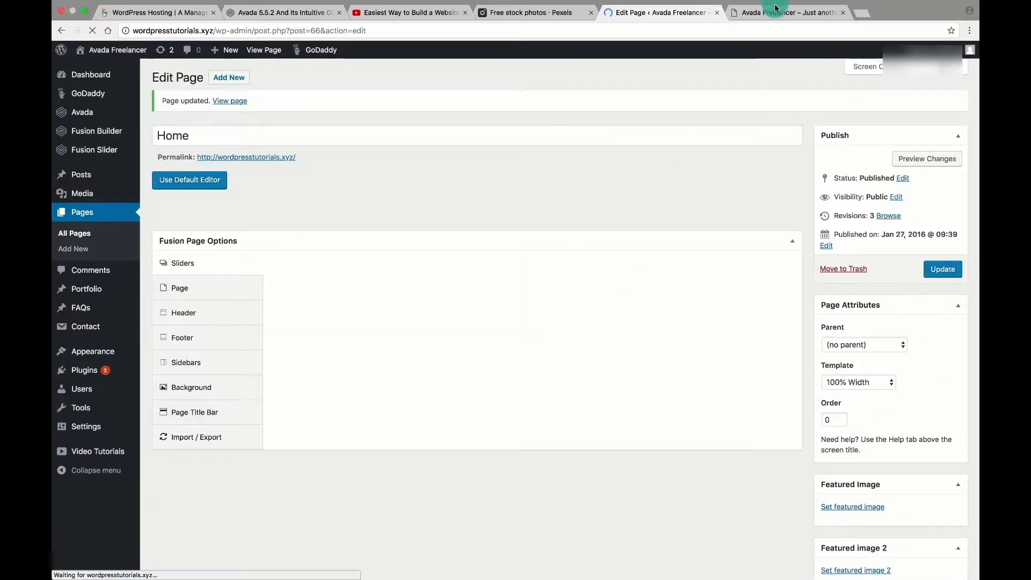
left_click(765, 14)
left_click(91, 31)
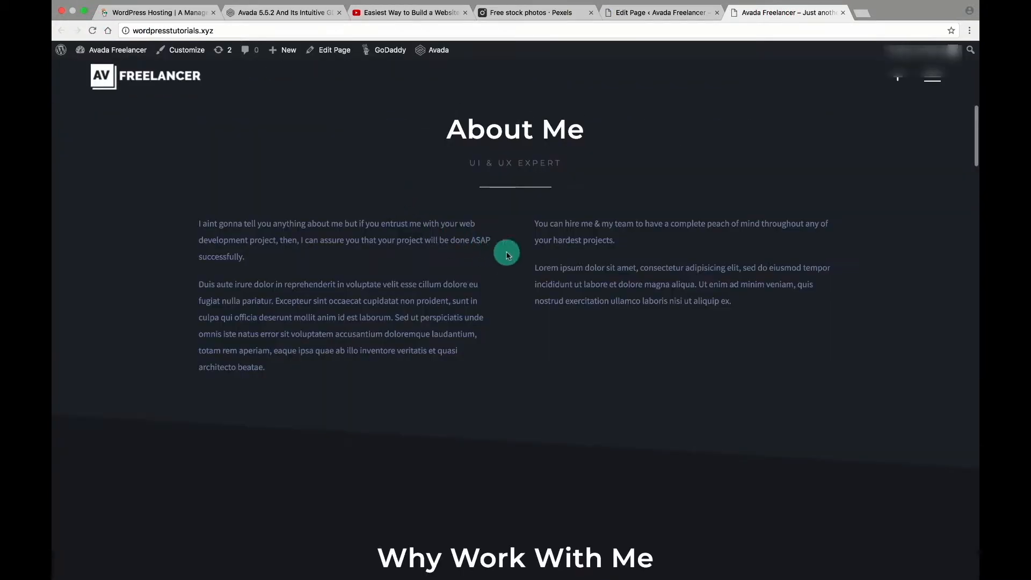
Add a Progress Bar to the WEB DESIGN column, 90% filled with text 'I am the BOSS'.
left_click_drag(198, 220, 267, 248)
left_click(277, 255)
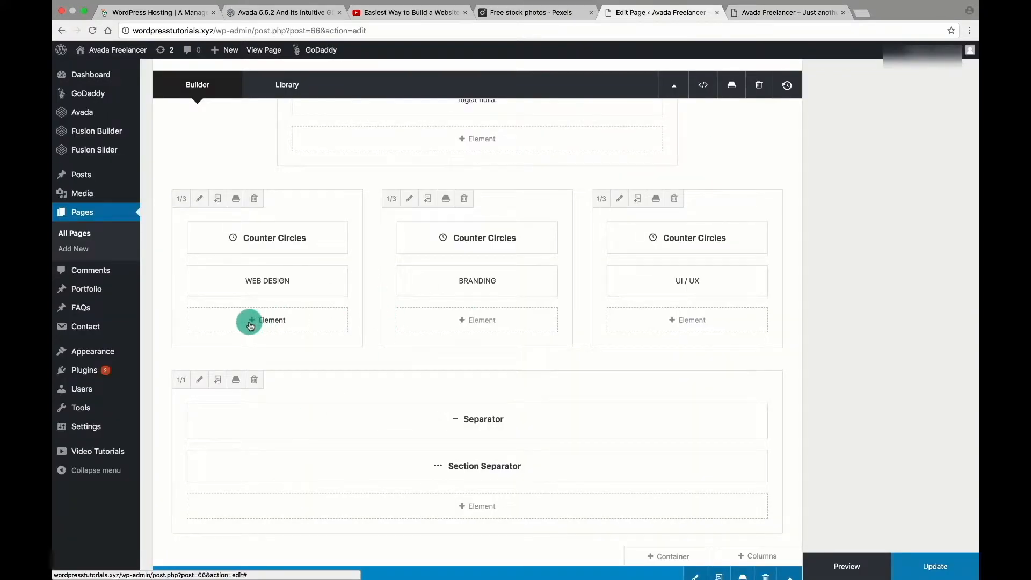
mouse_move(272, 236)
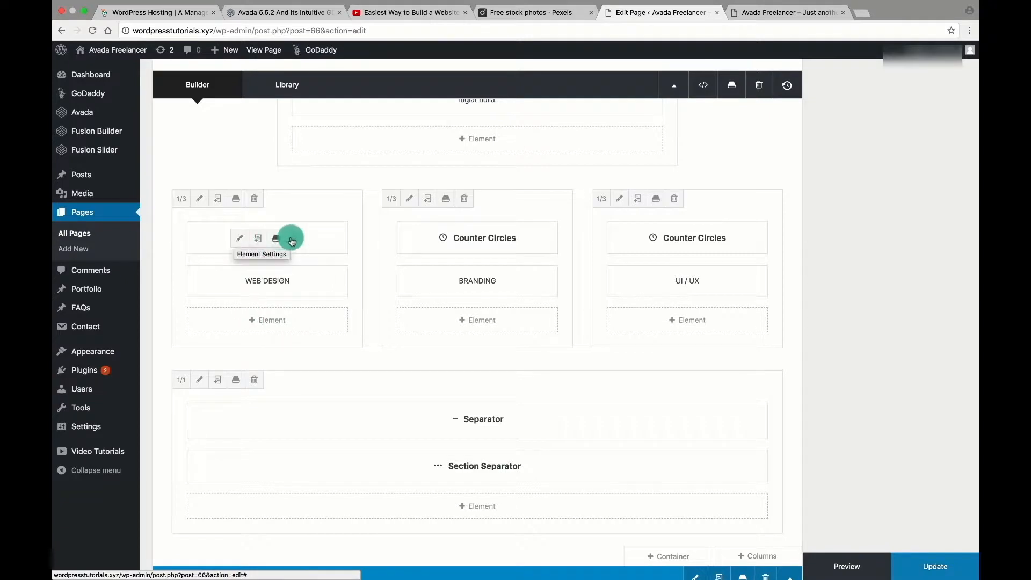
left_click(255, 319)
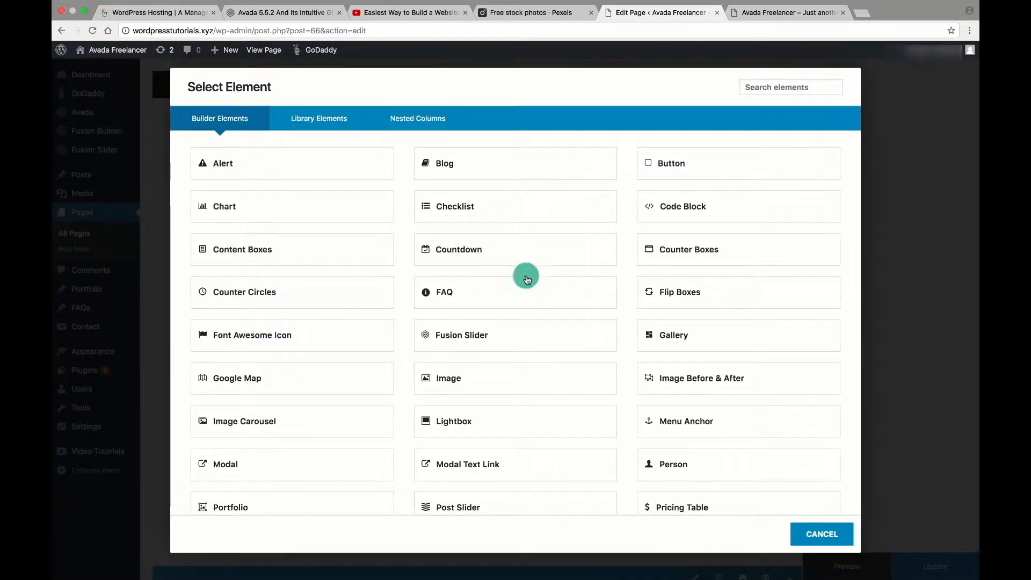
scroll(344, 387, "down", 4)
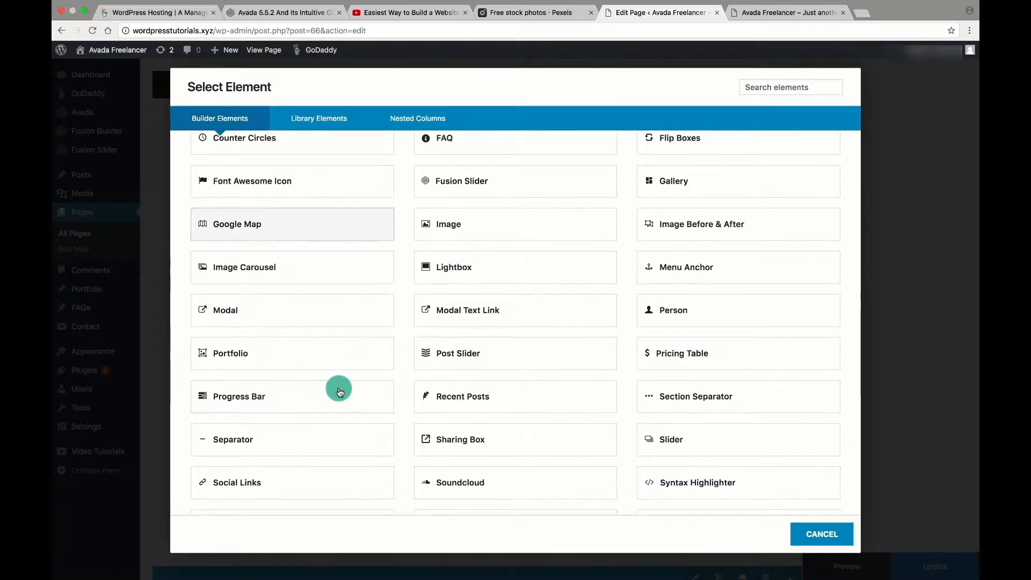
scroll(340, 389, "down", 2)
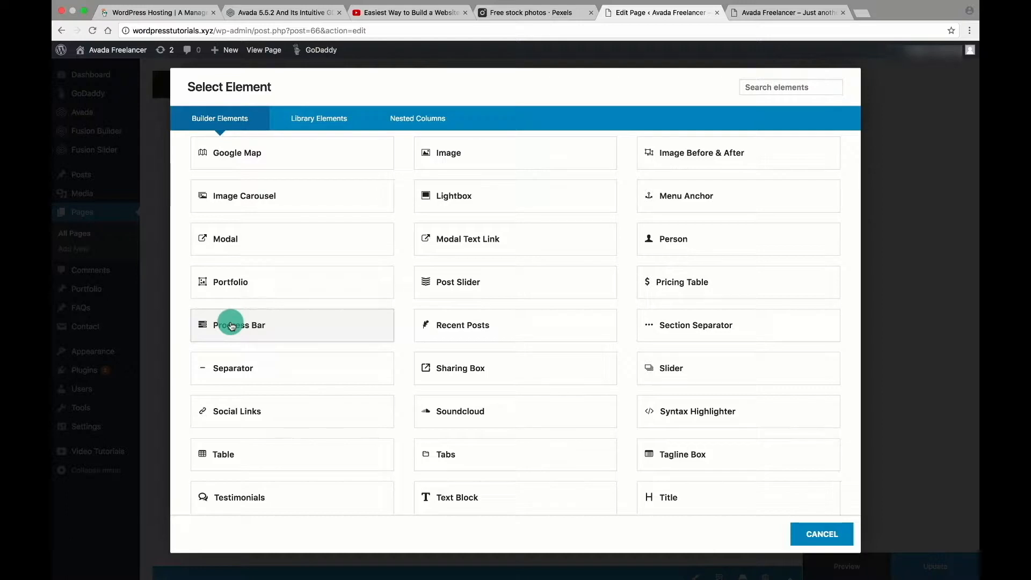
left_click(231, 324)
left_click(549, 461)
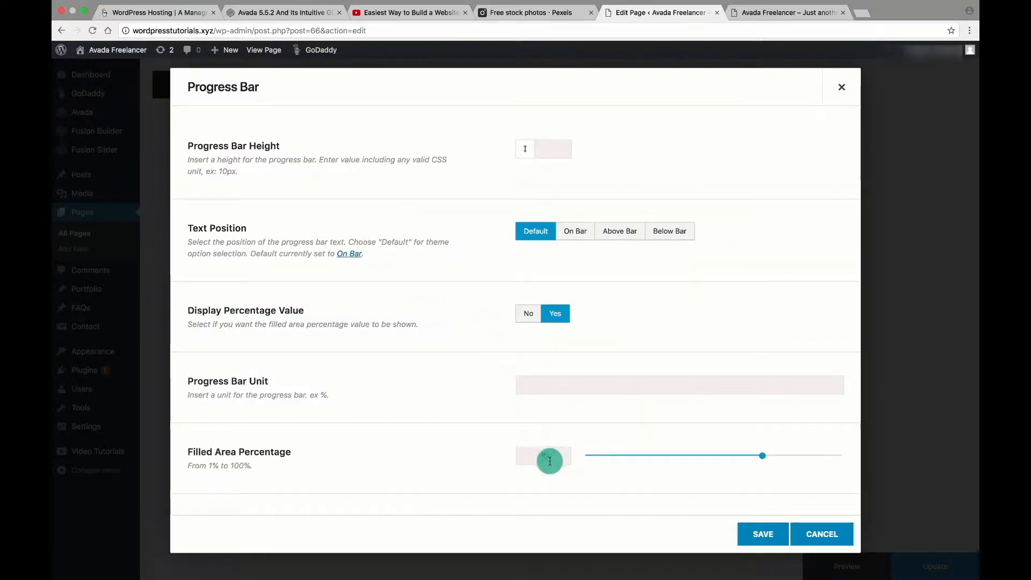
key("BackSpace")
key("BackSpace")
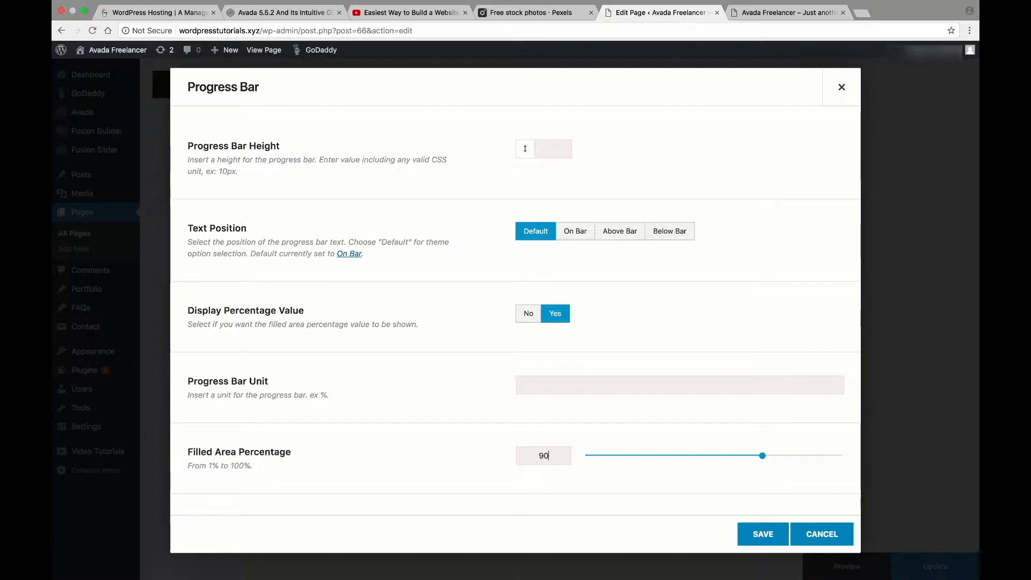
scroll(595, 391, "down", 8)
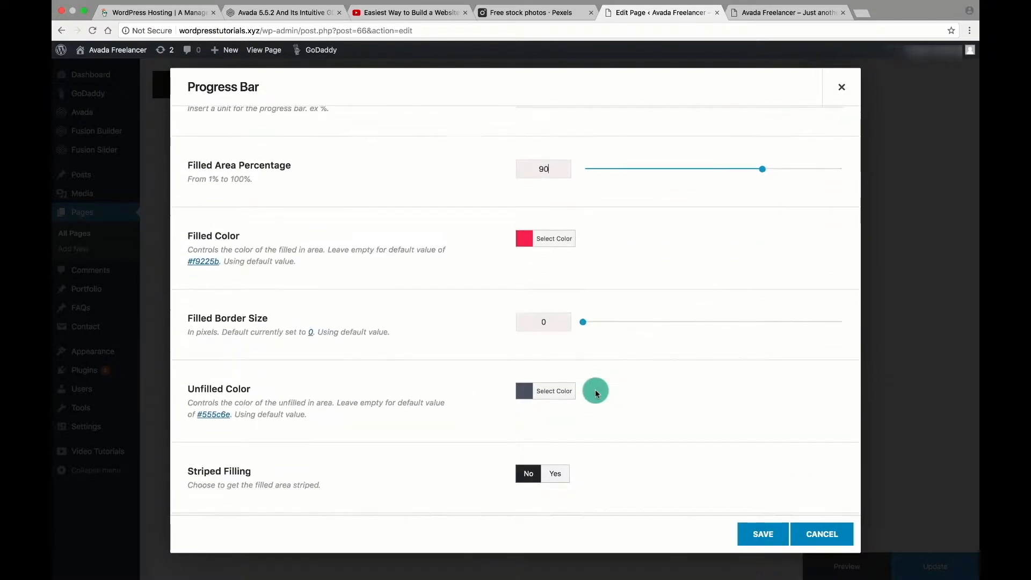
scroll(595, 393, "down", 2)
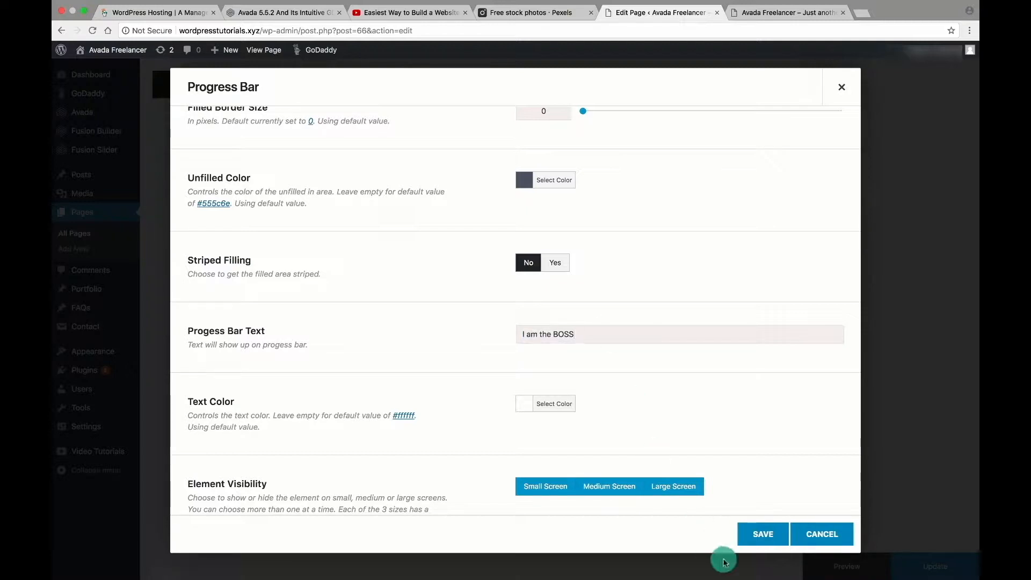
left_click(763, 533)
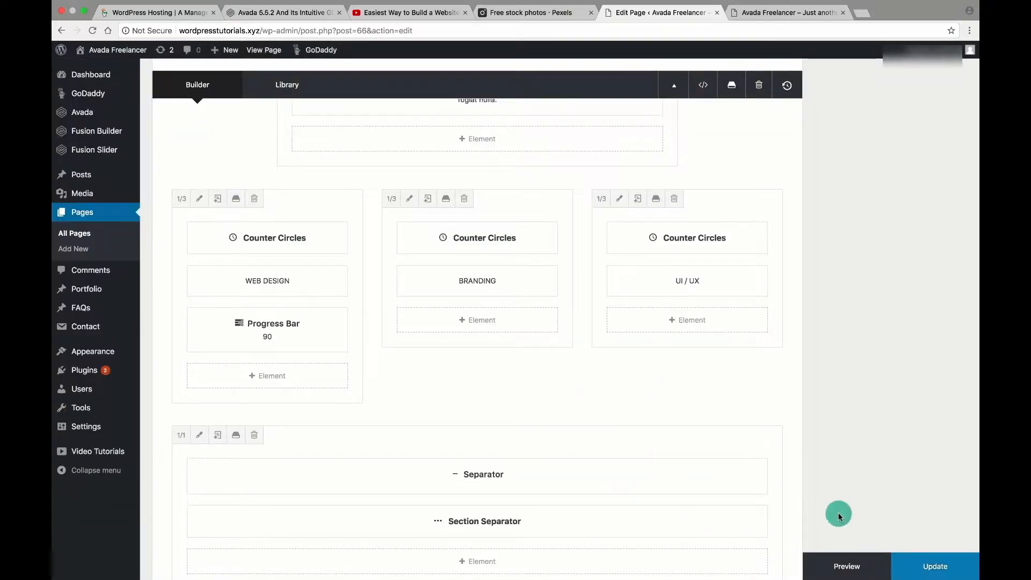
Update the Home page and reload the live site to view the progress bar.
left_click(932, 563)
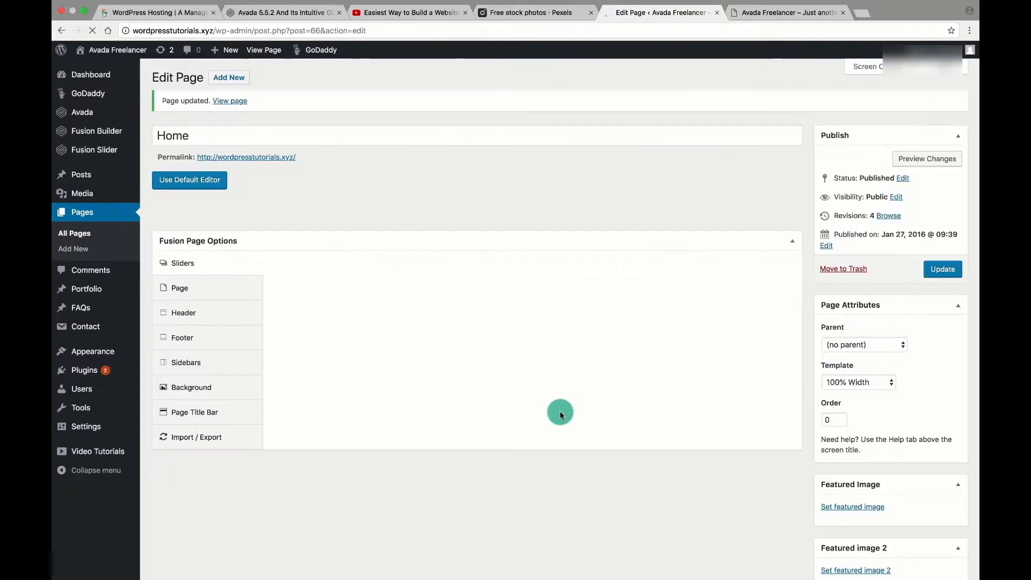
left_click(768, 12)
left_click(92, 30)
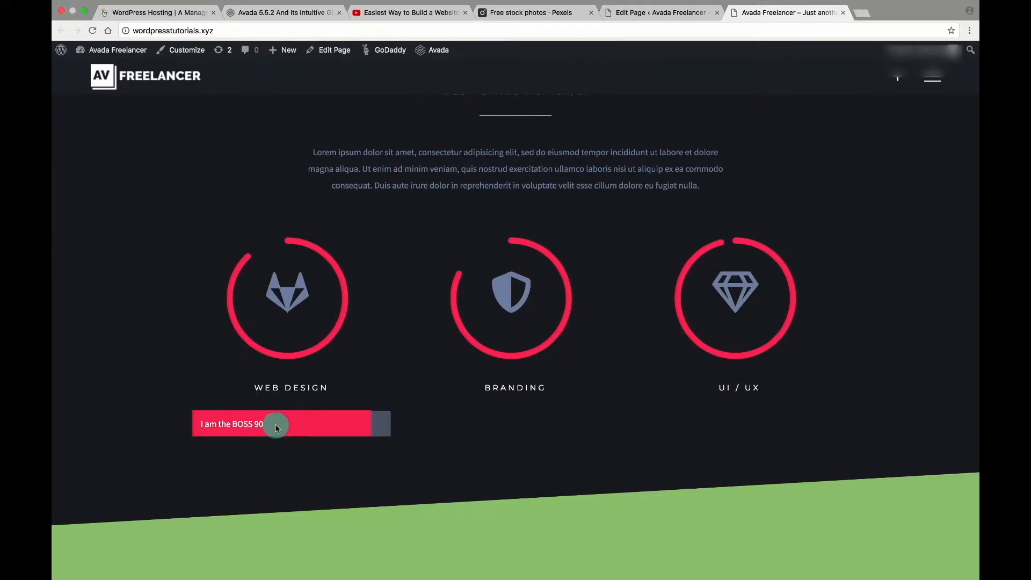
Delete the Web Design counter circle, move the progress bar above WEB DESIGN, and update.
left_click(660, 13)
scroll(471, 329, "down", 10)
scroll(472, 330, "up", 6)
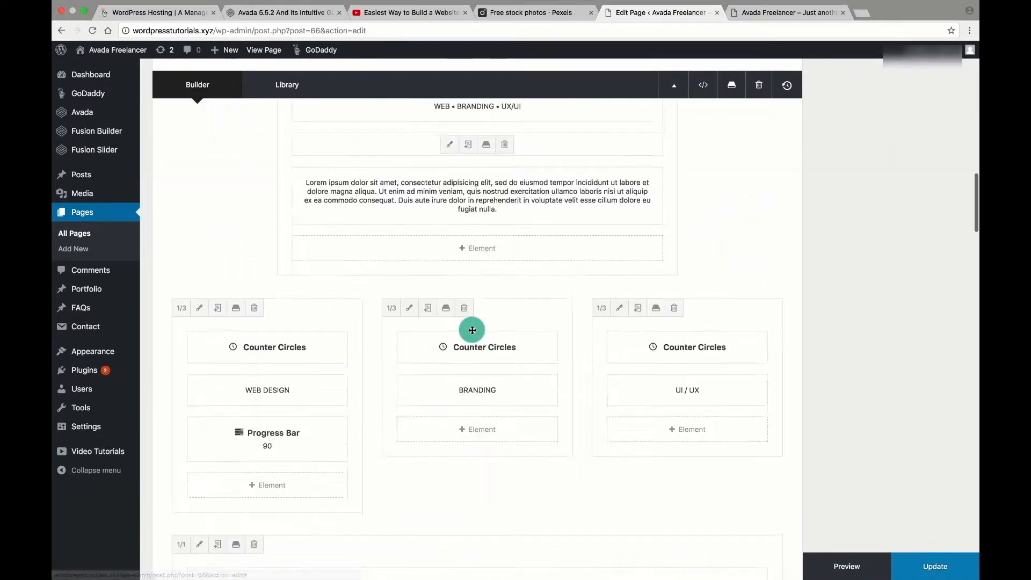
scroll(430, 335, "down", 1)
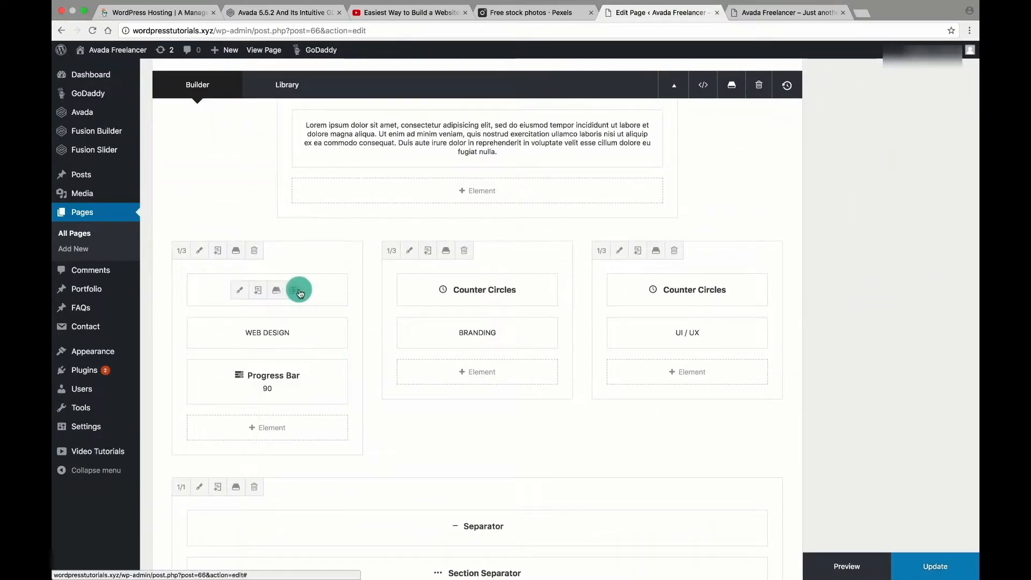
left_click(294, 290)
left_click_drag(322, 338, 315, 290)
left_click(929, 567)
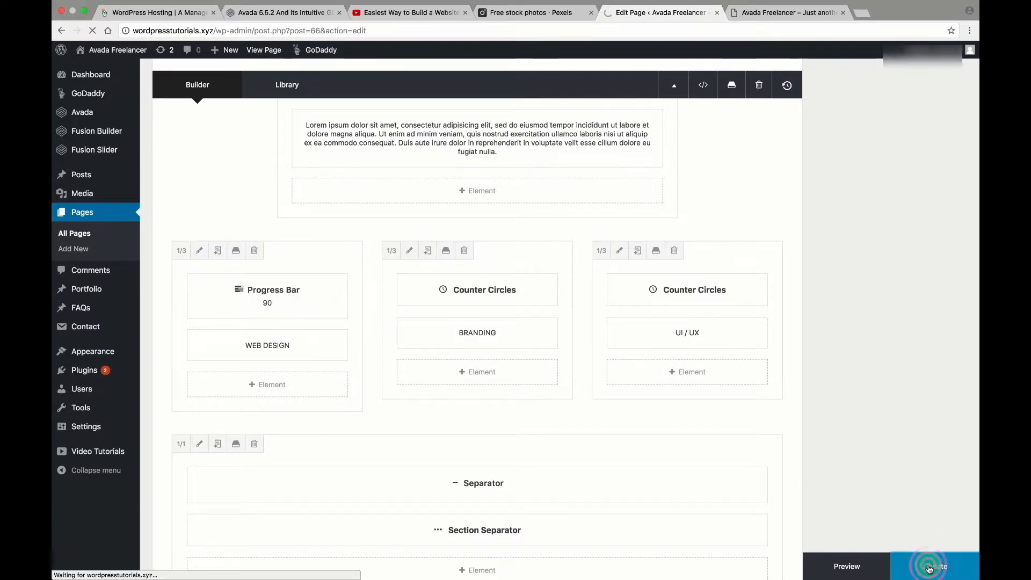
scroll(573, 407, "down", 7)
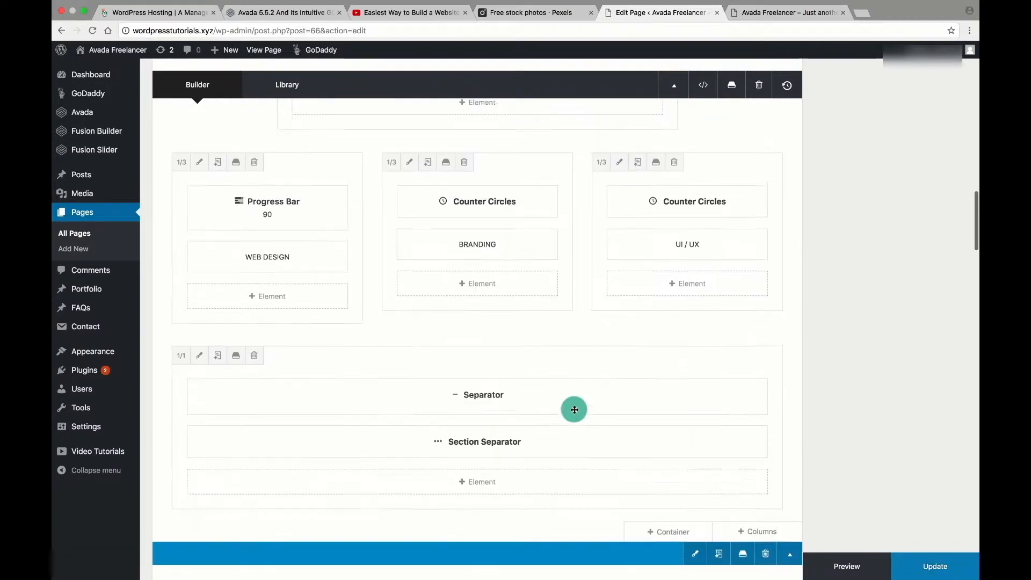
Scroll the live homepage through the Recent Work portfolio grid and back.
left_click(778, 12)
scroll(720, 195, "down", 10)
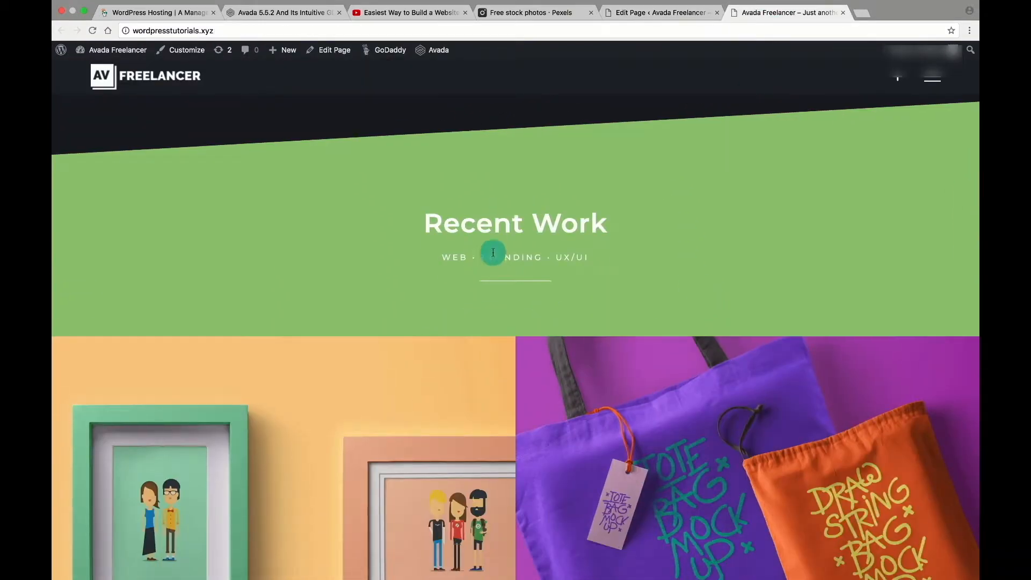
scroll(531, 267, "down", 5)
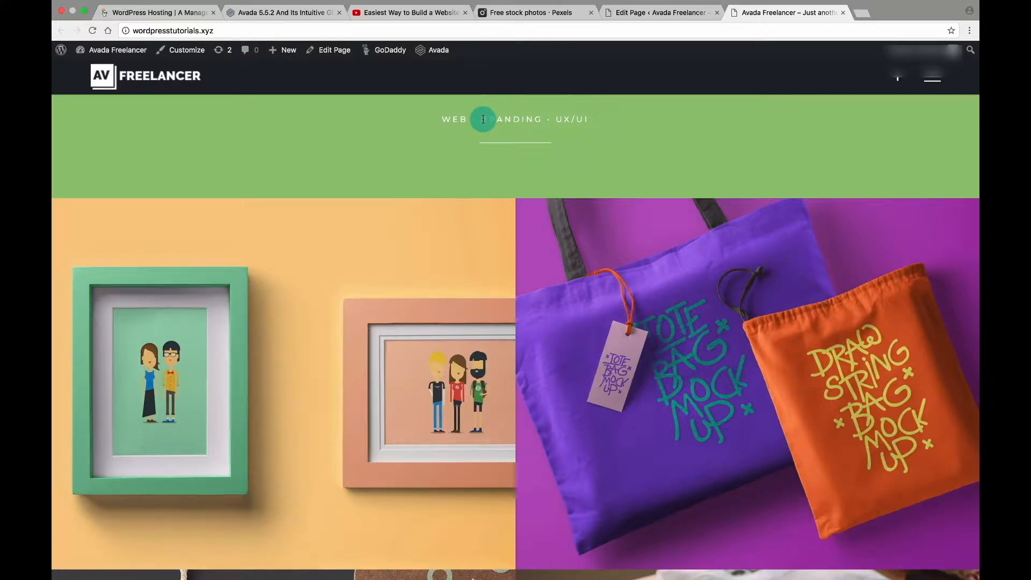
scroll(484, 119, "down", 10)
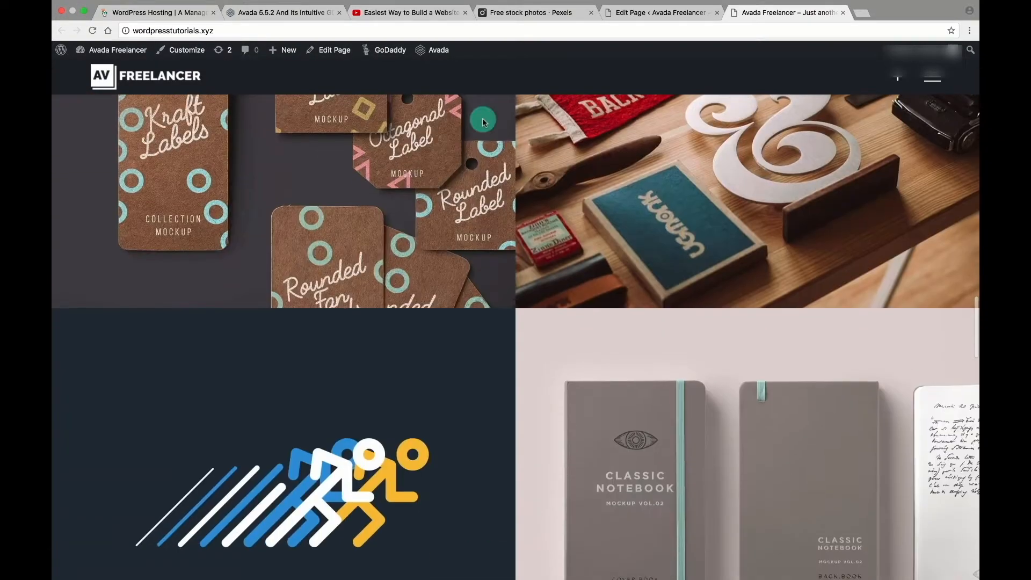
scroll(483, 121, "down", 3)
scroll(484, 121, "up", 8)
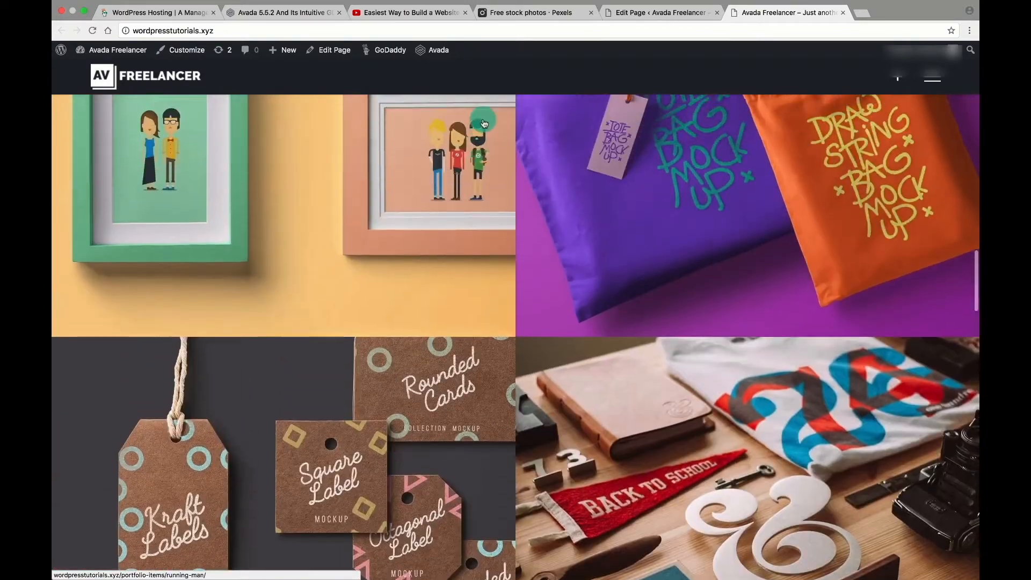
scroll(484, 124, "up", 4)
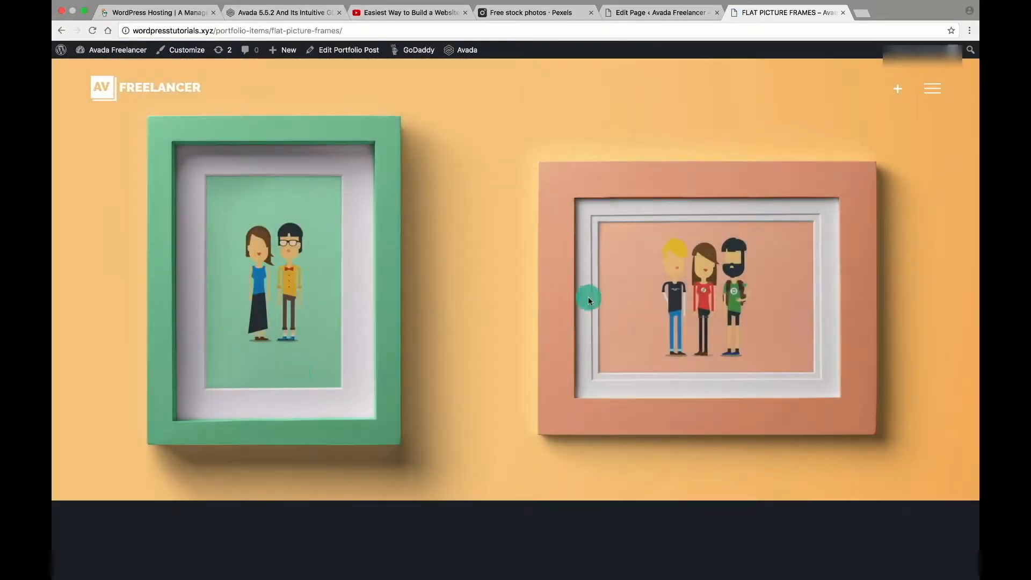
scroll(492, 298, "down", 7)
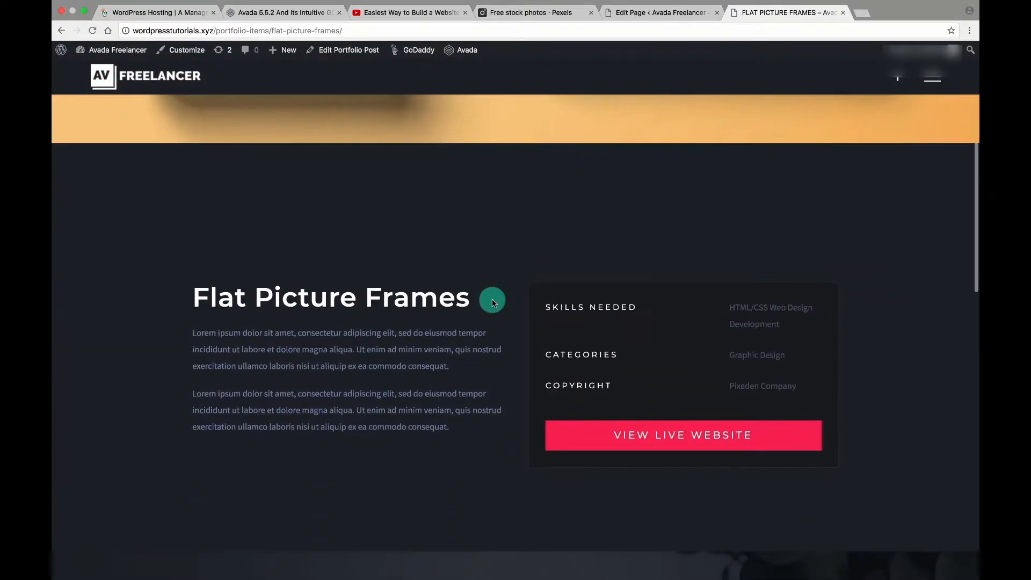
scroll(432, 300, "down", 10)
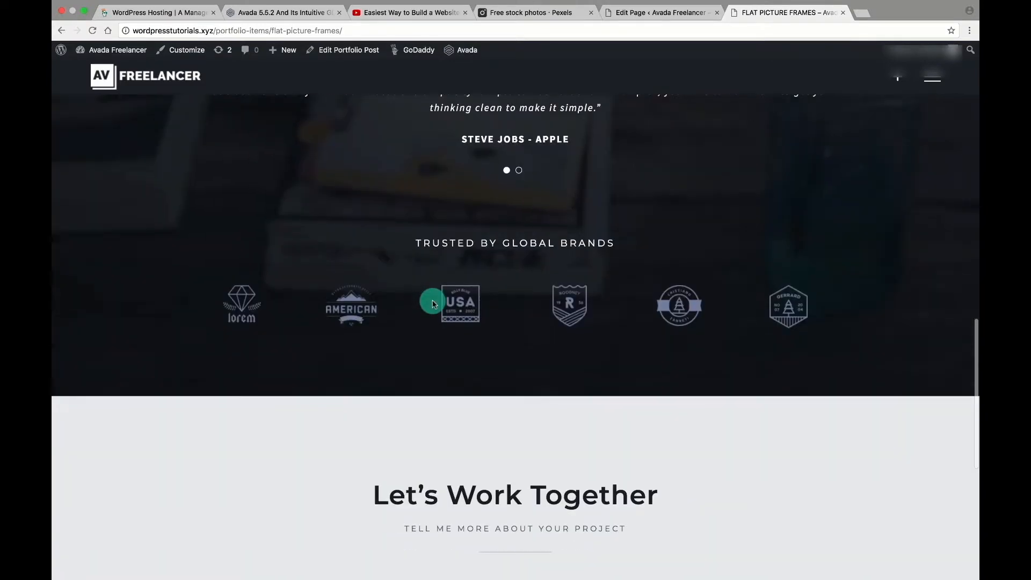
scroll(467, 352, "down", 7)
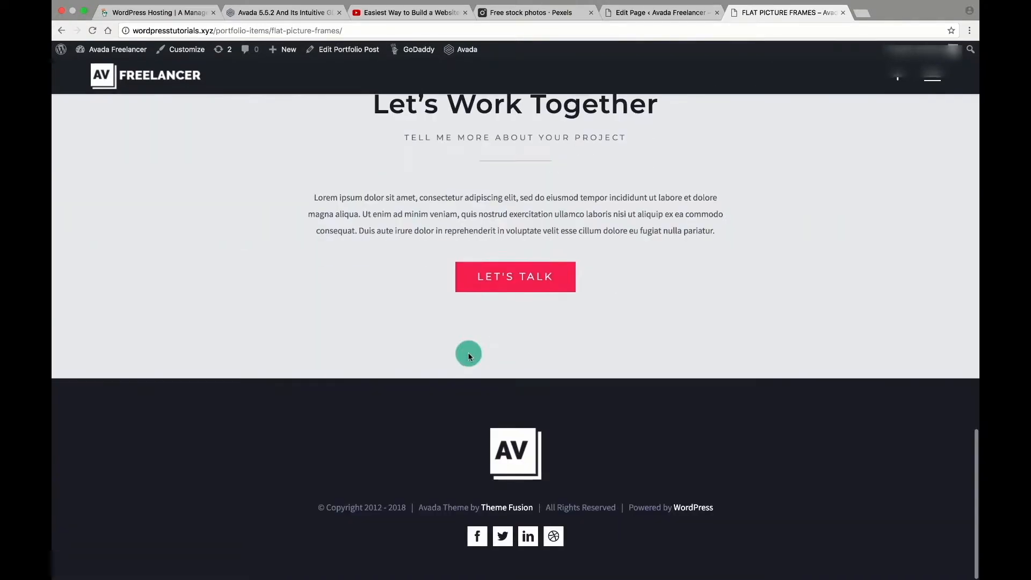
scroll(468, 354, "up", 13)
scroll(467, 353, "up", 6)
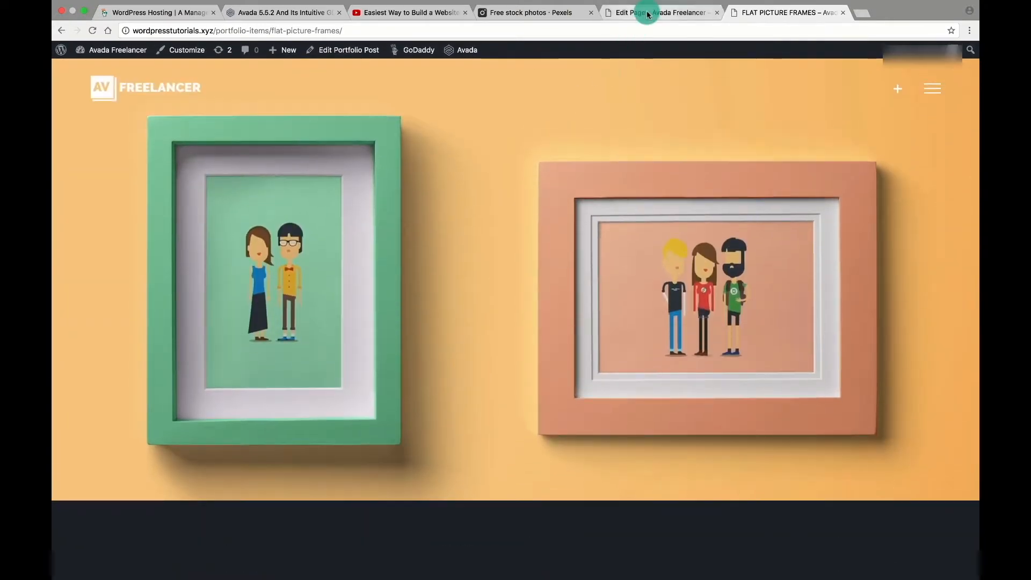
Open the Portfolio list in a new tab and open FLAT PICTURE FRAMES for editing.
left_click(642, 12)
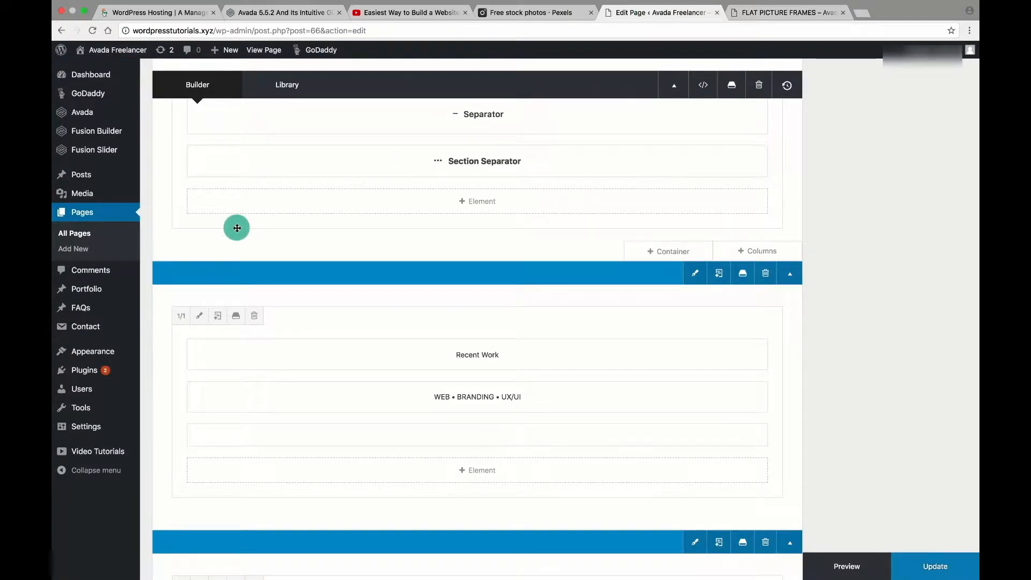
mouse_move(122, 288)
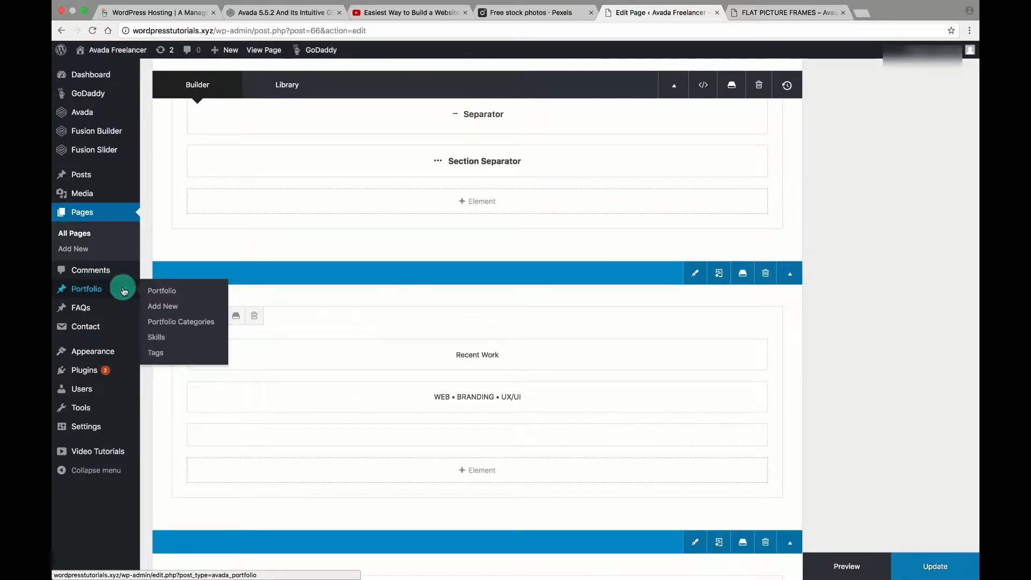
right_click(169, 293)
left_click(243, 295)
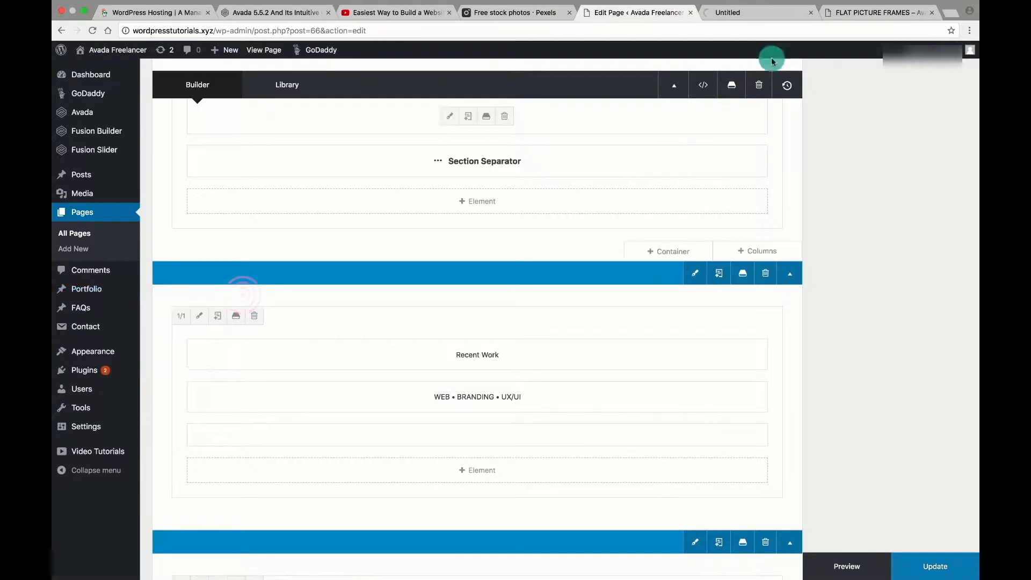
left_click(753, 14)
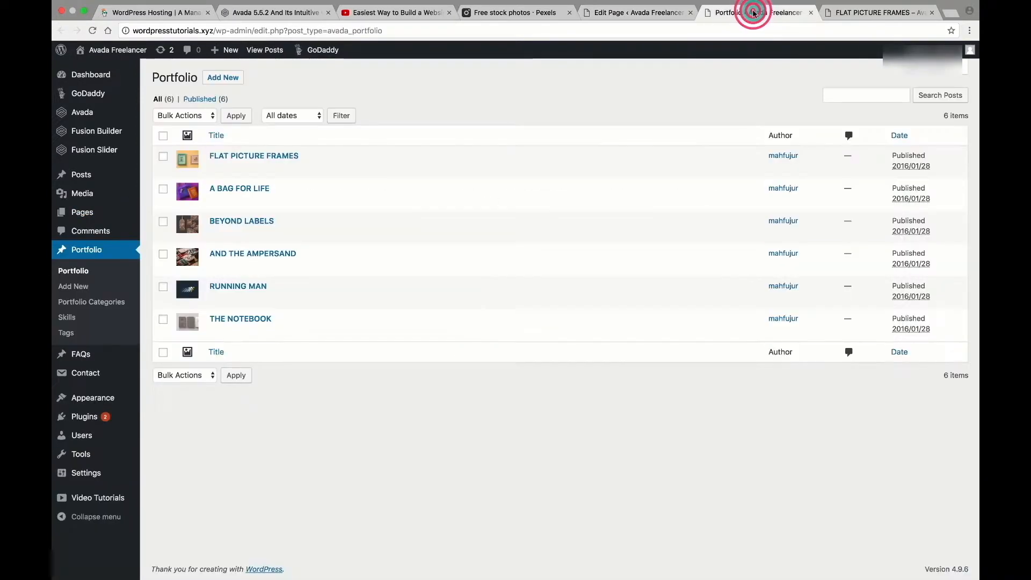
left_click(843, 12)
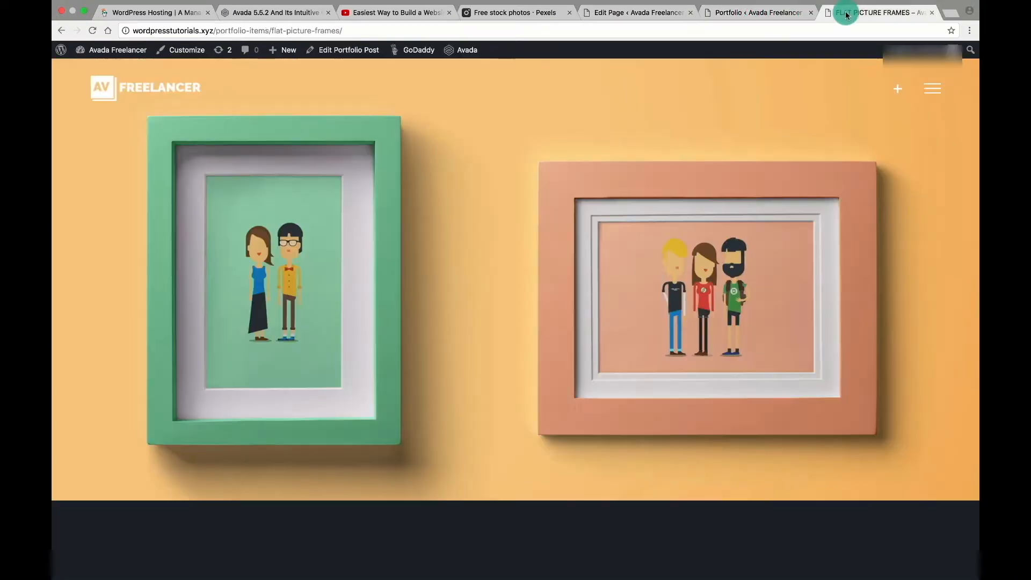
left_click(771, 12)
left_click(215, 170)
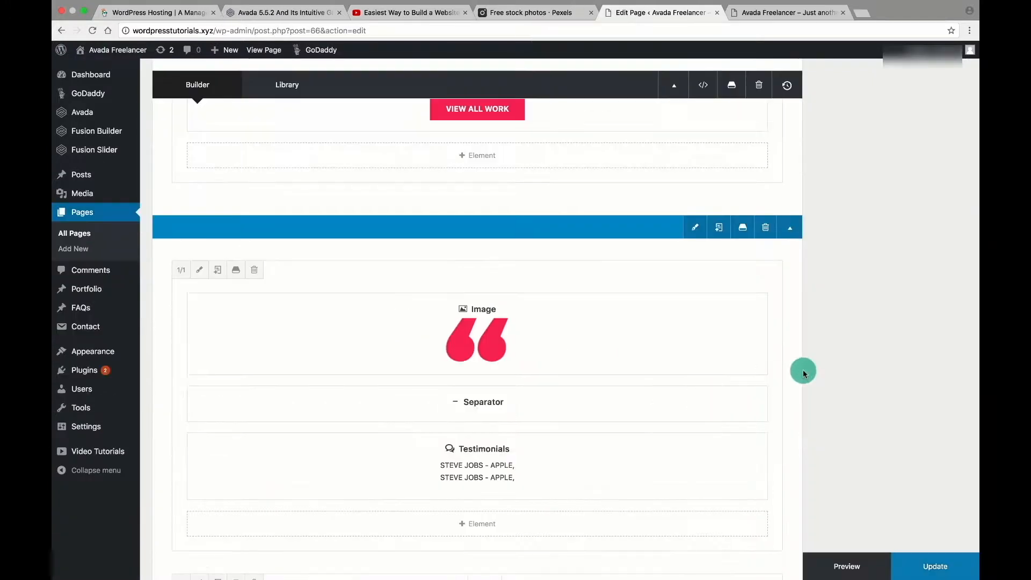
scroll(804, 372, "down", 3)
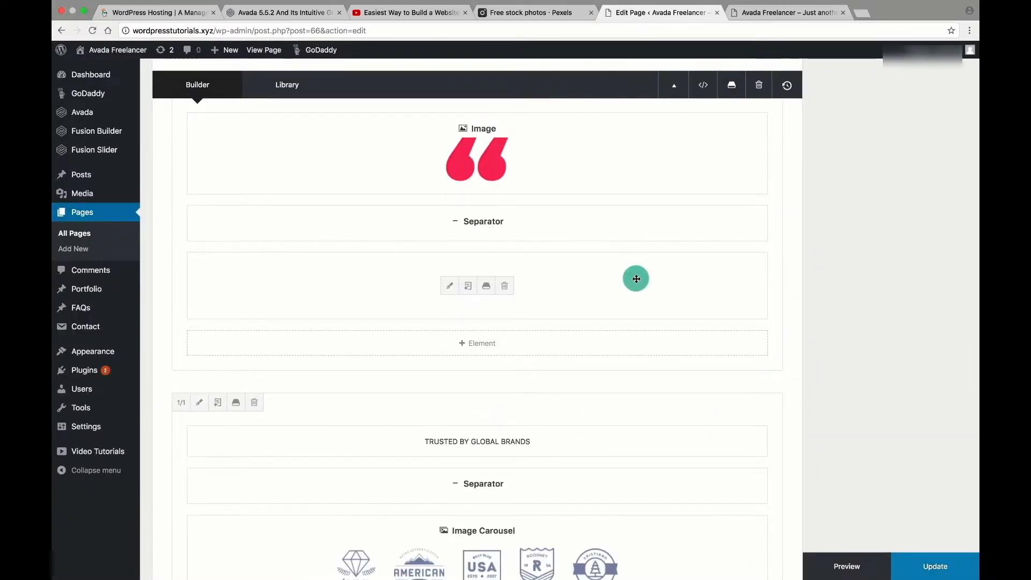
View the testimonials on the live homepage, showing the second quote.
left_click(754, 12)
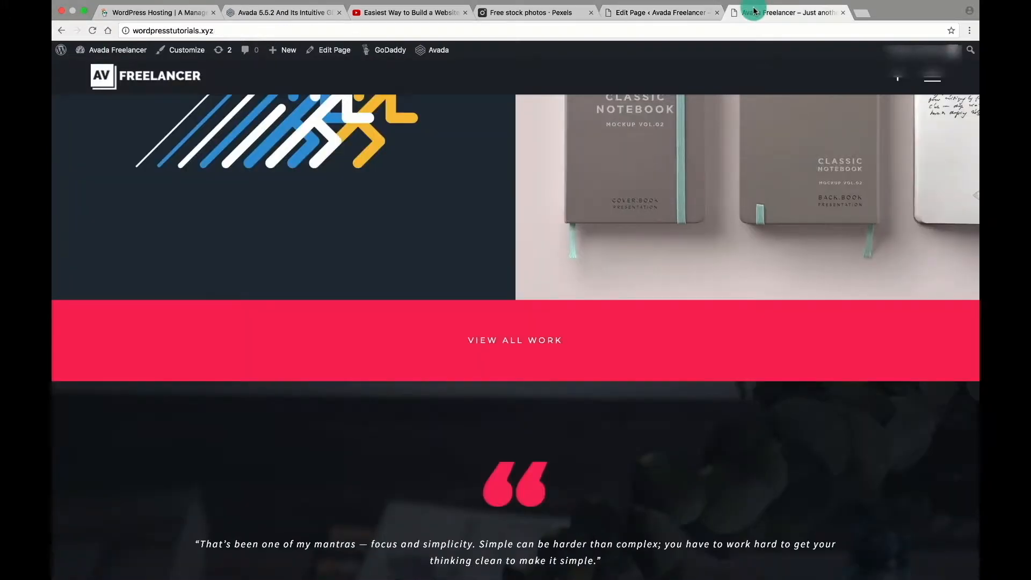
scroll(584, 449, "down", 3)
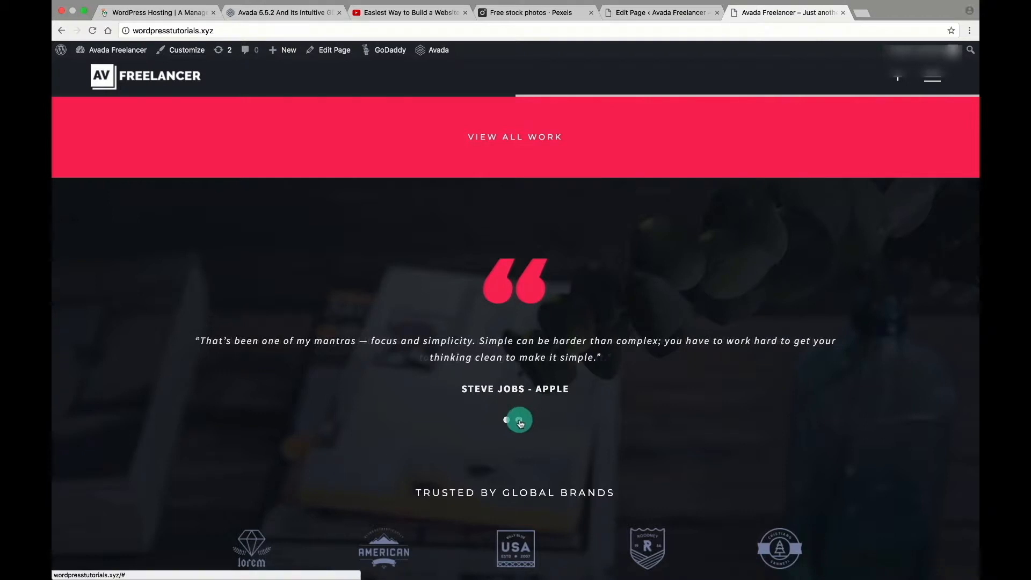
left_click(520, 421)
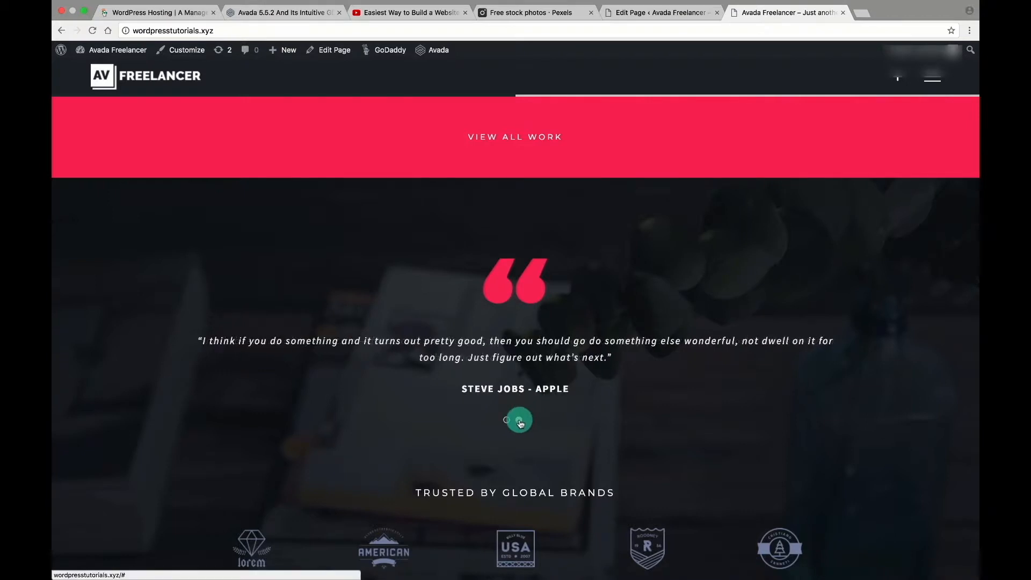
Clear the first testimonial's Steve Jobs quote text and close the testimonial dialogs.
left_click(681, 13)
left_click(476, 285)
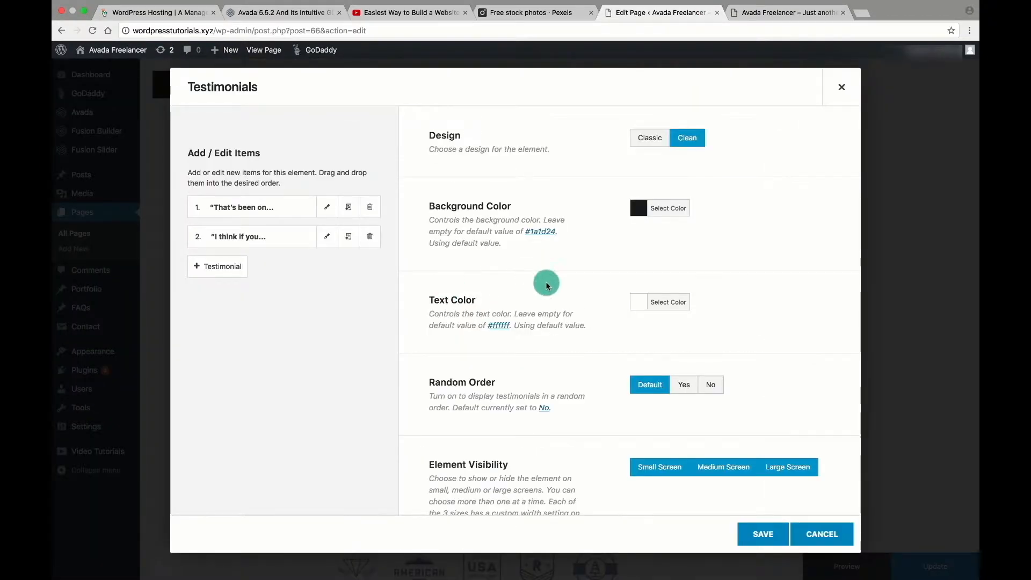
left_click(327, 207)
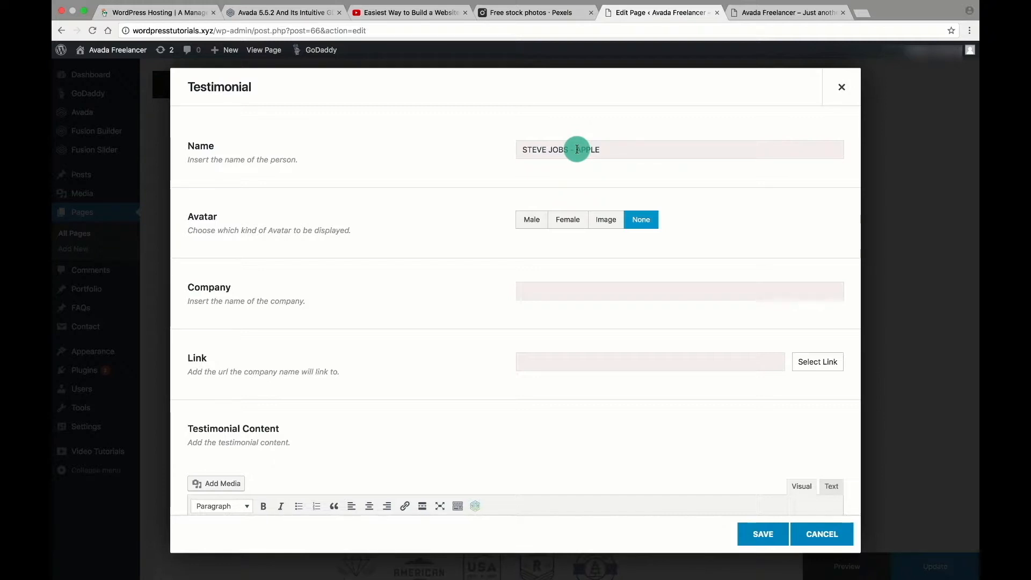
scroll(707, 277, "down", 3)
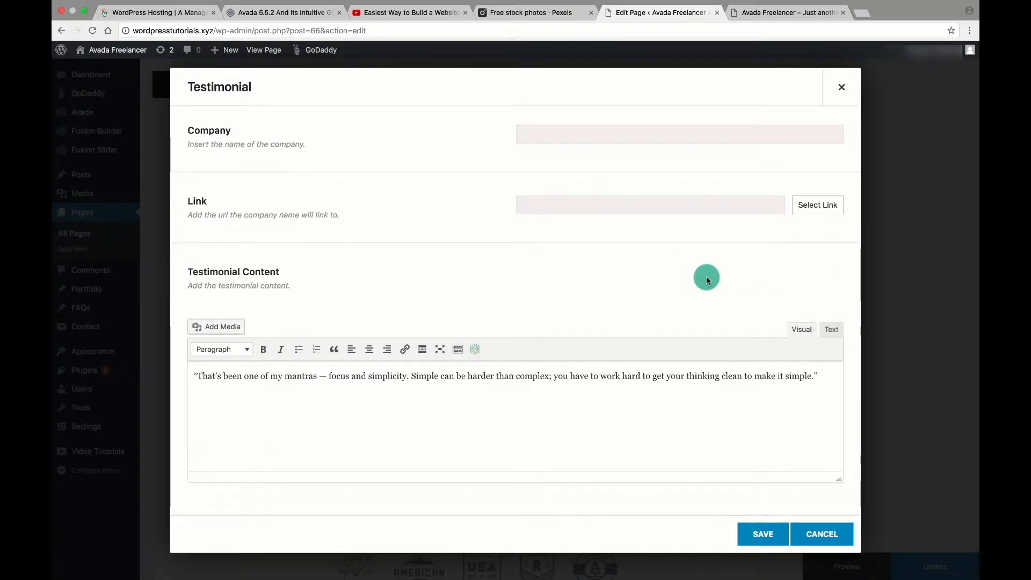
scroll(706, 277, "up", 2)
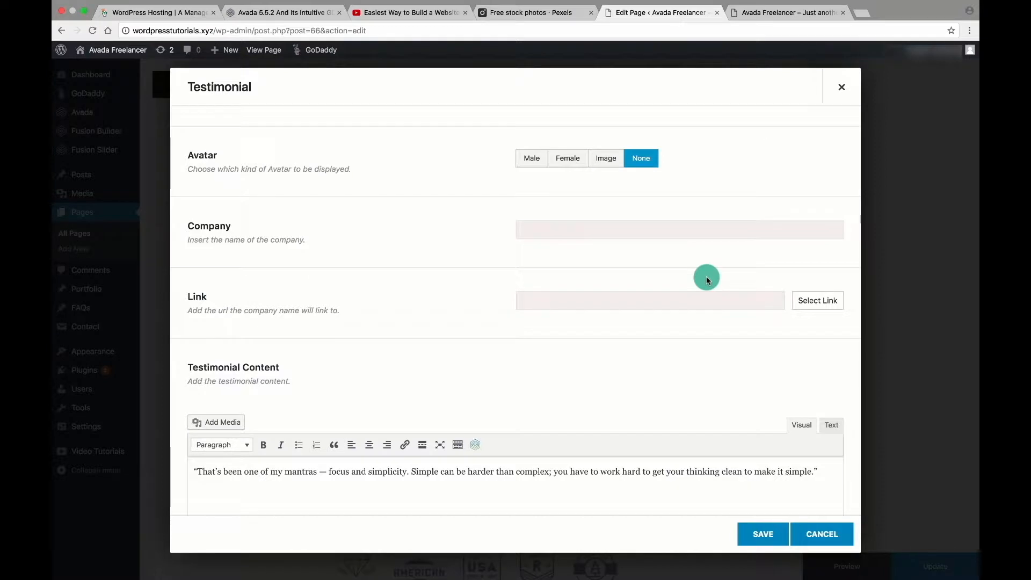
scroll(706, 276, "up", 1)
scroll(700, 322, "down", 3)
left_click(598, 377)
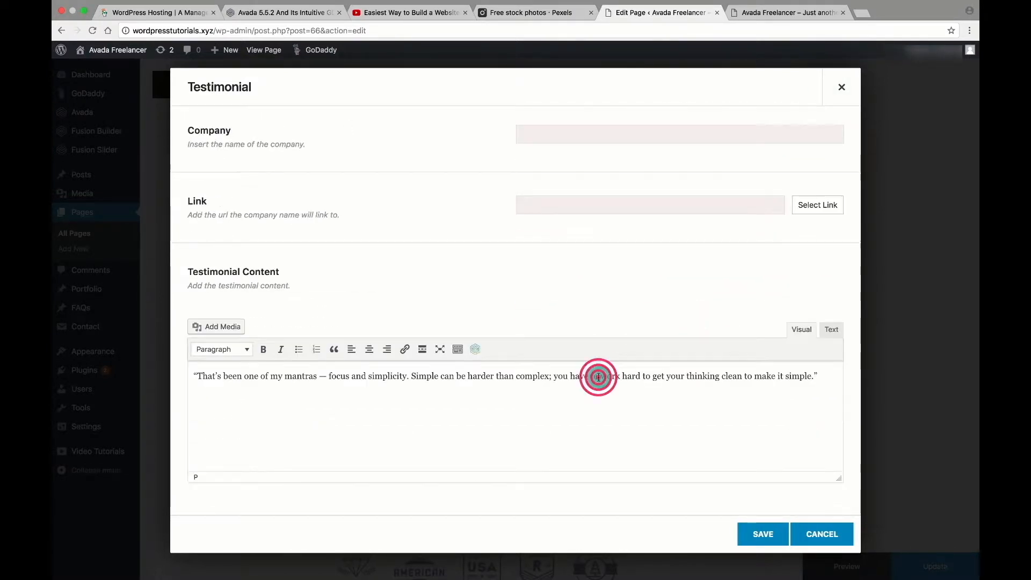
triple_click(598, 377)
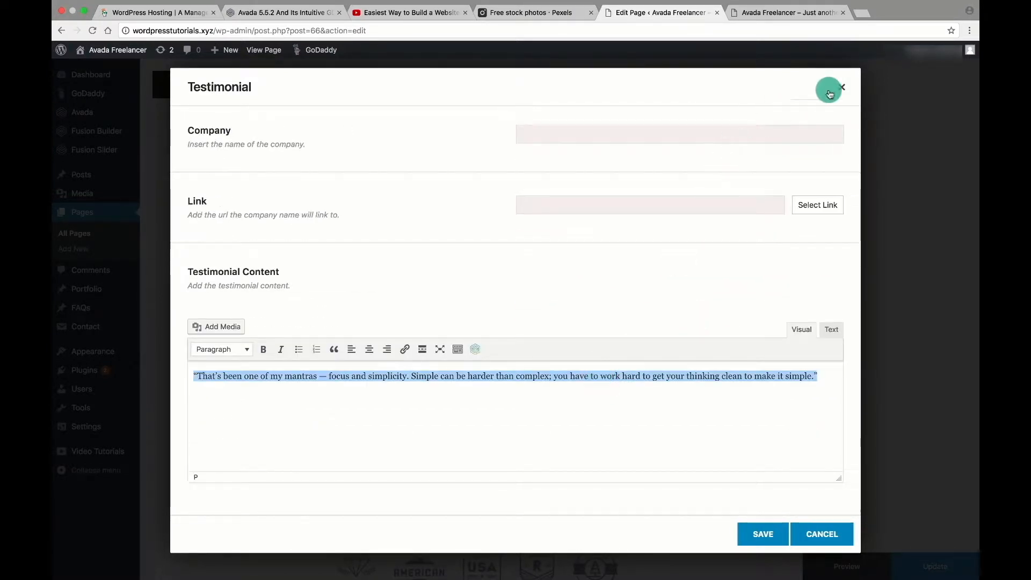
key("BackSpace")
left_click(850, 88)
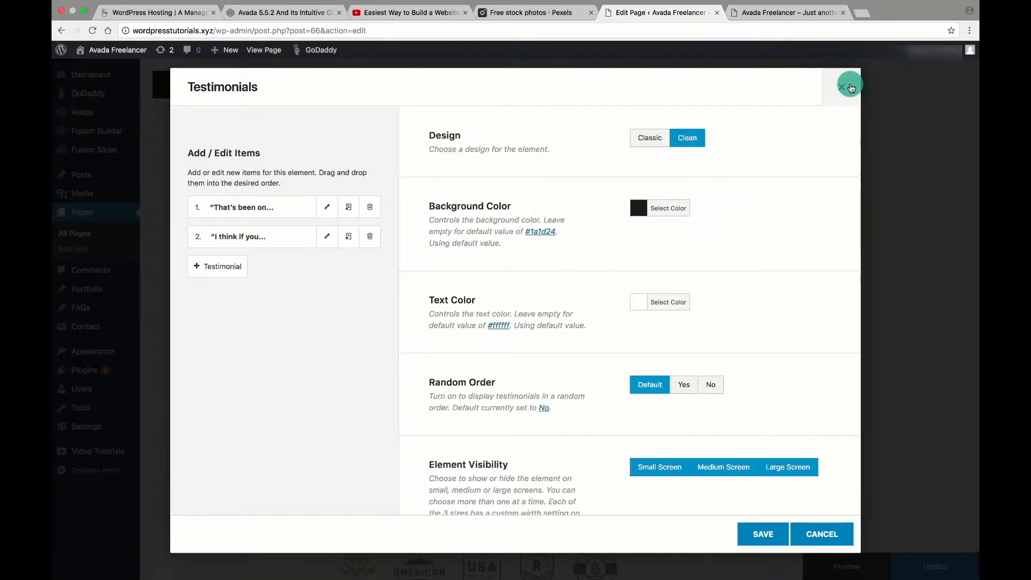
left_click(783, 12)
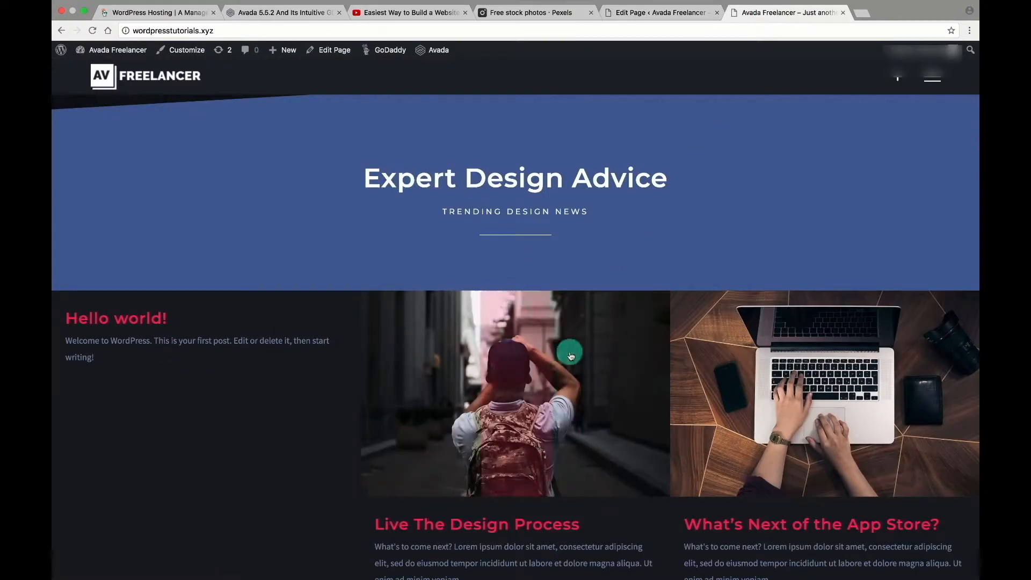
Review the Blog element's grid layout, 3-column settings and close it unchanged.
scroll(719, 397, "down", 5)
scroll(719, 398, "down", 2)
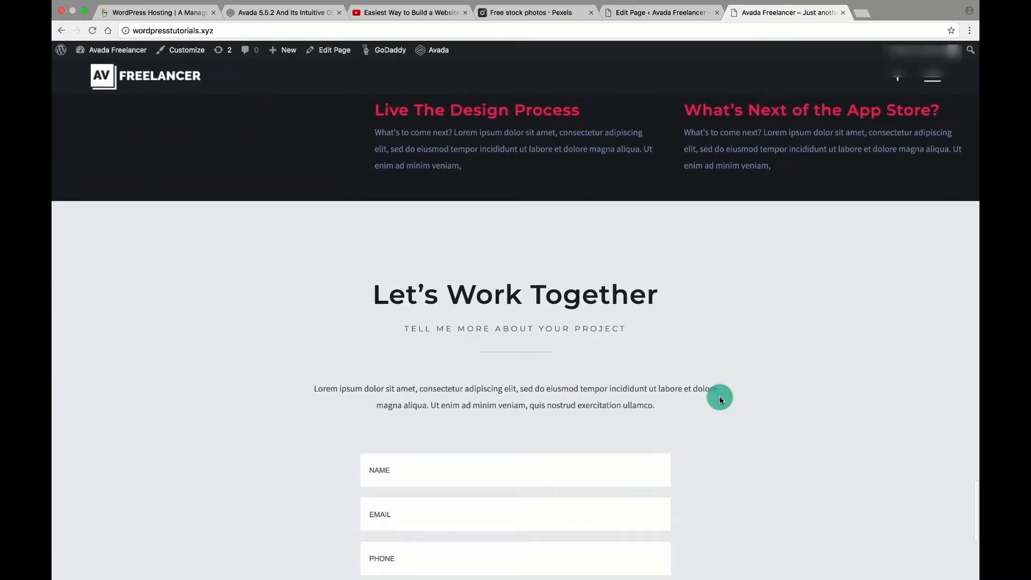
scroll(720, 397, "up", 5)
left_click(471, 417)
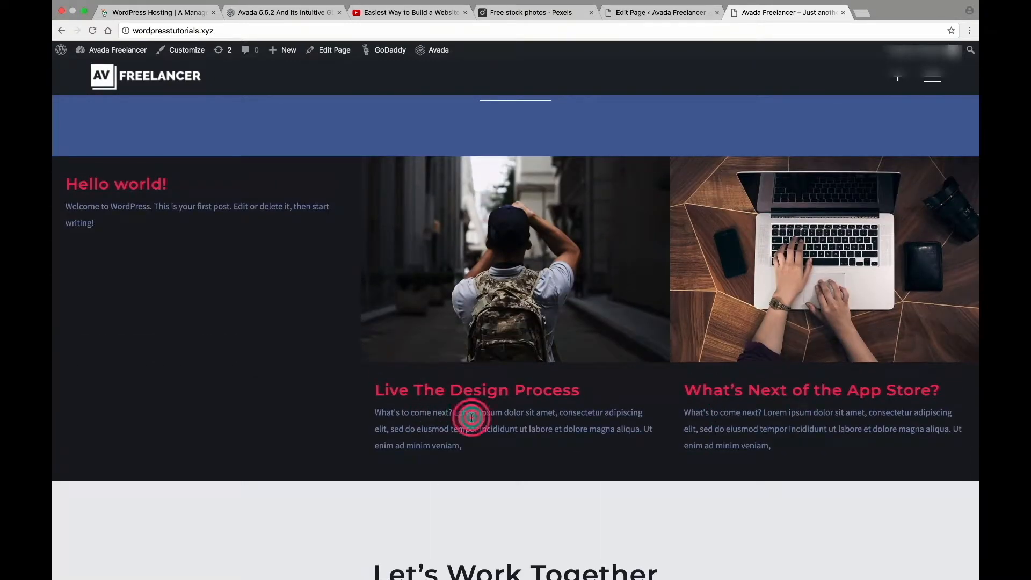
left_click(665, 12)
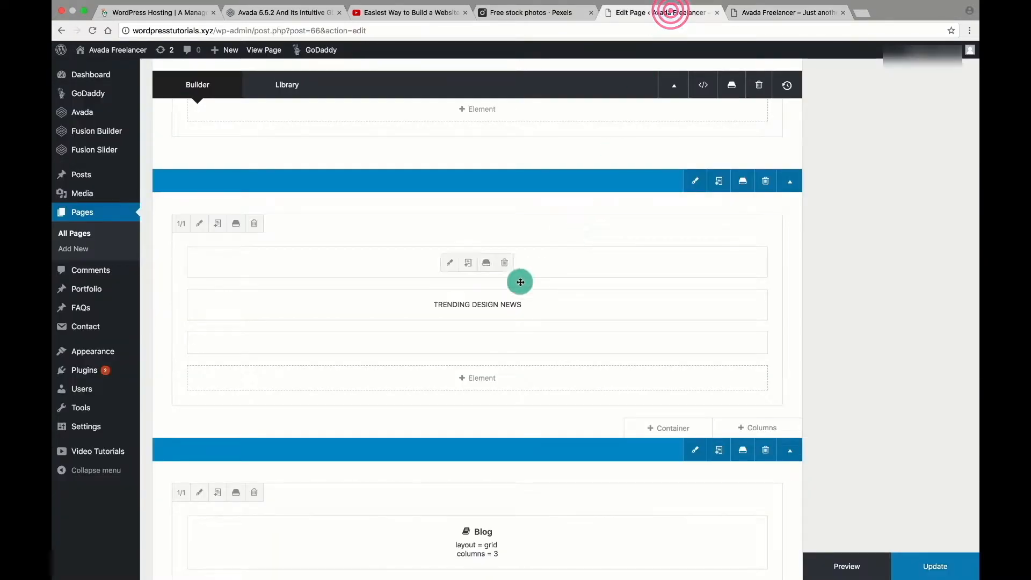
scroll(632, 371, "down", 4)
left_click(445, 334)
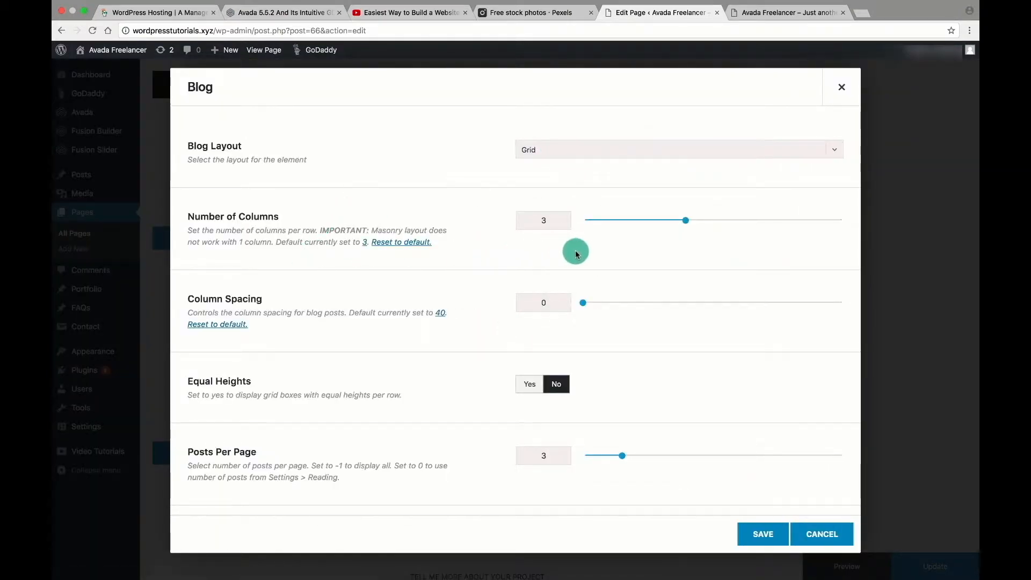
scroll(575, 251, "down", 6)
scroll(575, 253, "down", 10)
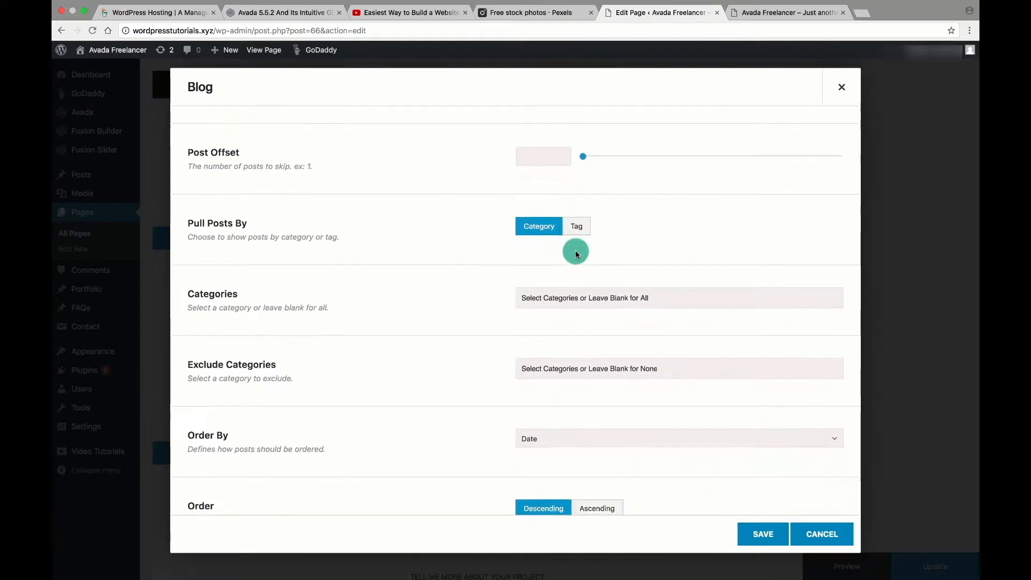
scroll(575, 252, "down", 15)
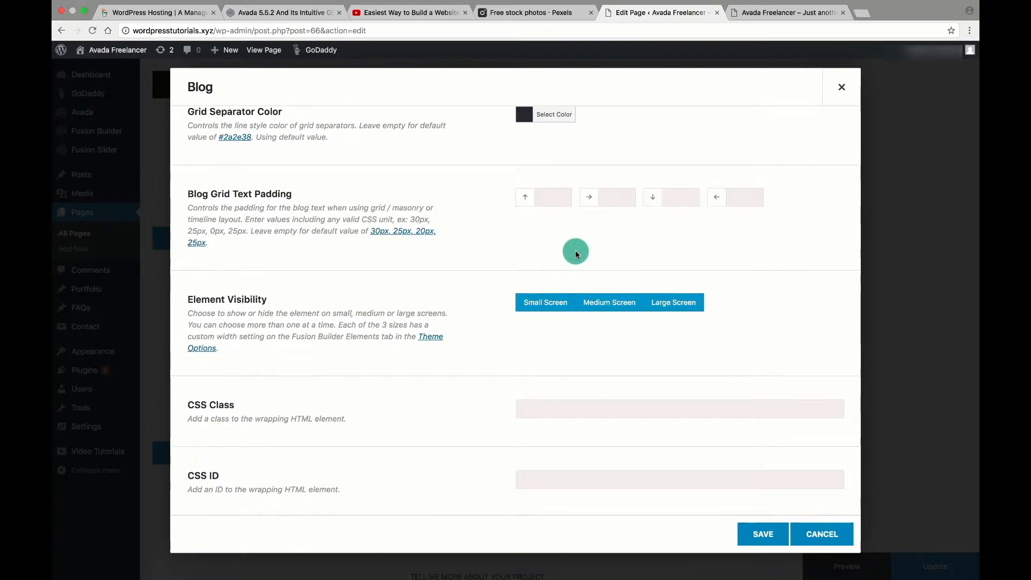
scroll(575, 251, "up", 20)
left_click(849, 86)
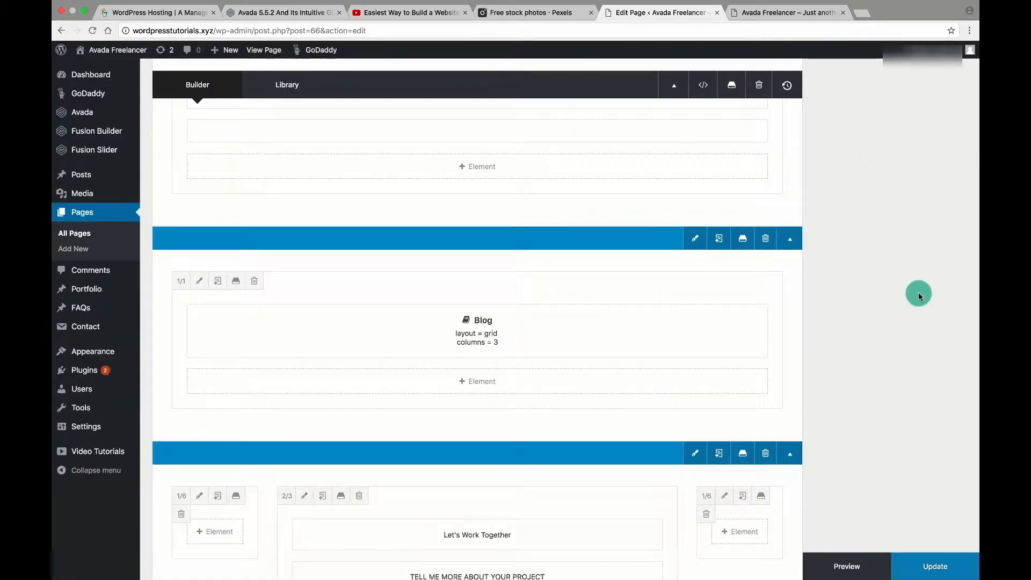
Go from the live Web Developer homepage to the admin Dashboard via the admin bar's site-name menu.
mouse_move(471, 335)
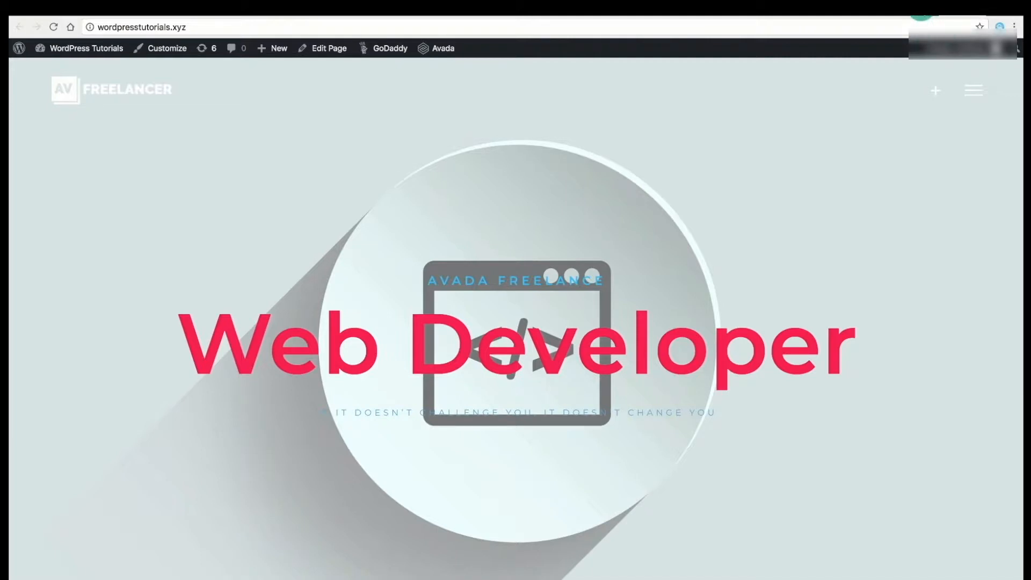
mouse_move(77, 50)
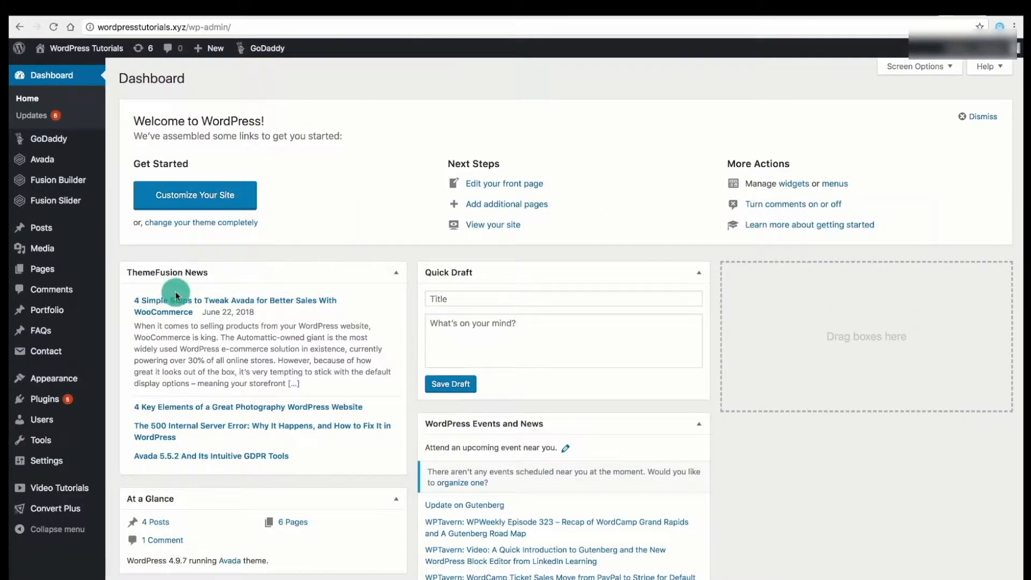
Apply the Move to Trash bulk action to all four demo posts in All Posts.
mouse_move(114, 231)
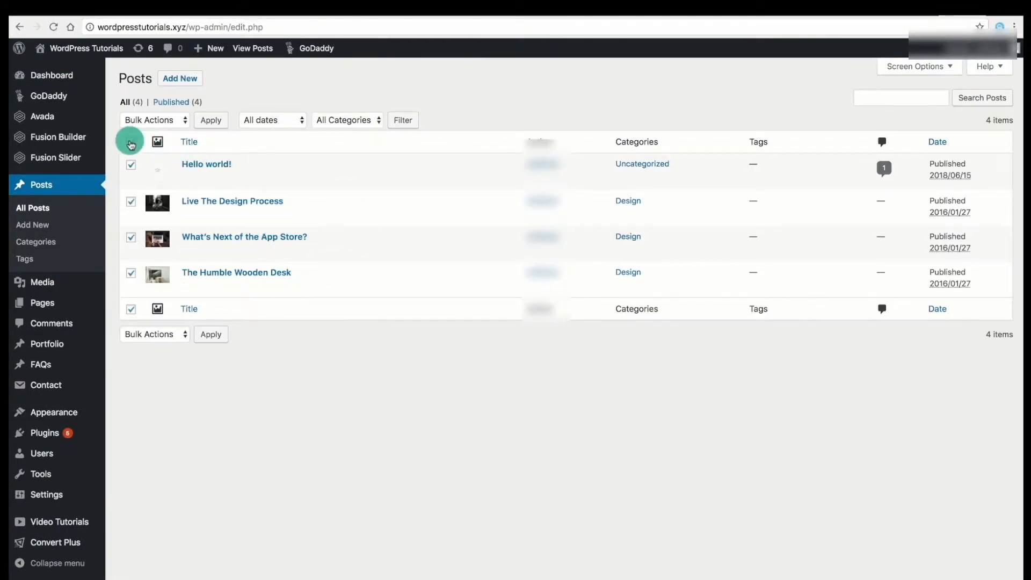
left_click(156, 121)
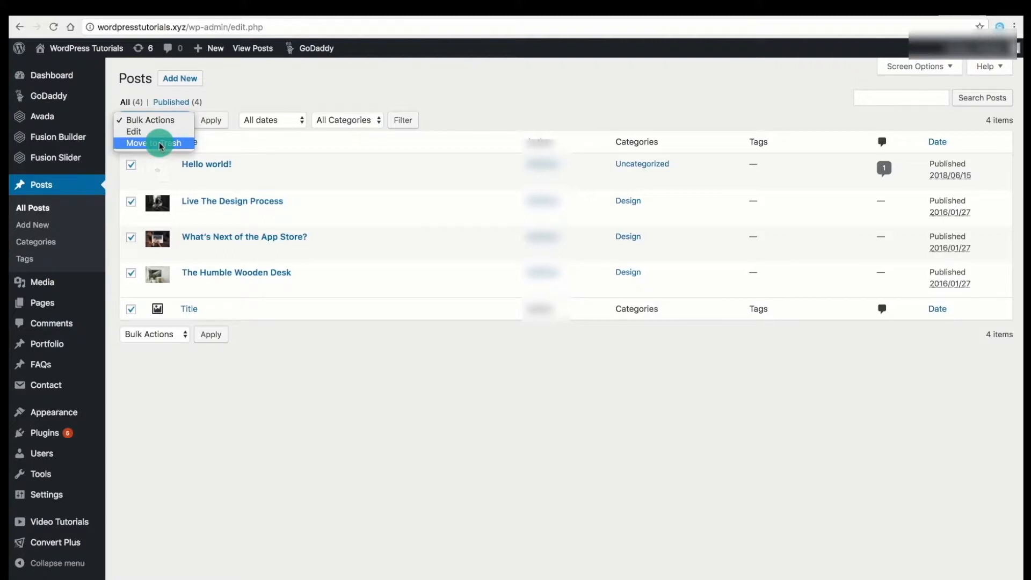
left_click(159, 144)
left_click(210, 123)
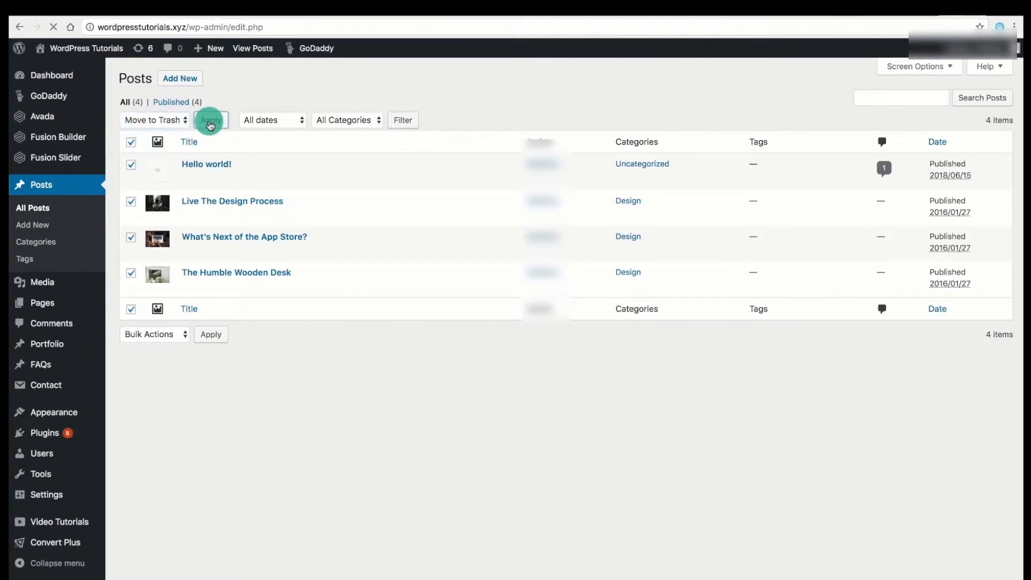
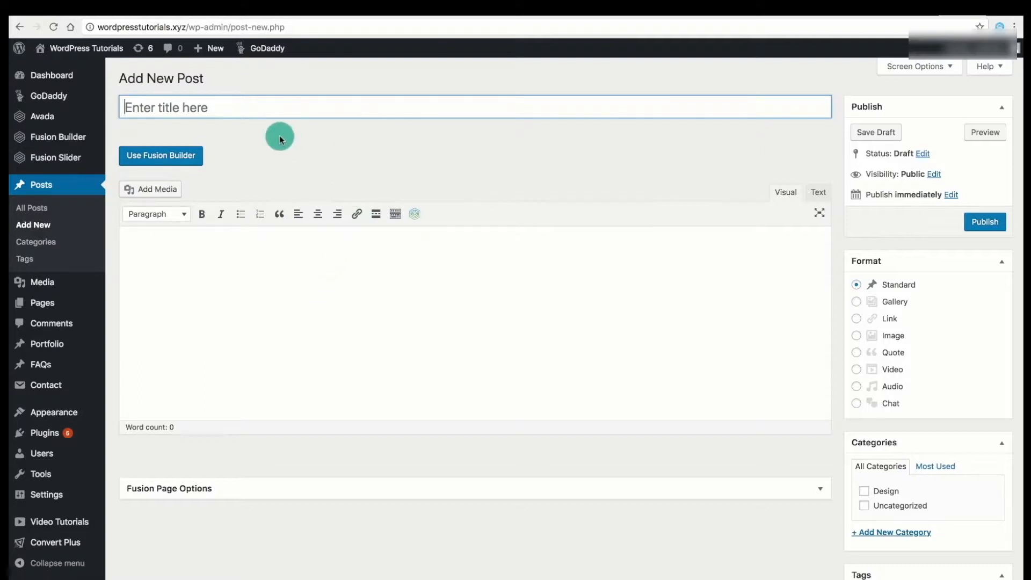
Try the Fusion Builder by adding a two-column half-and-half container, then removing it.
left_click(175, 157)
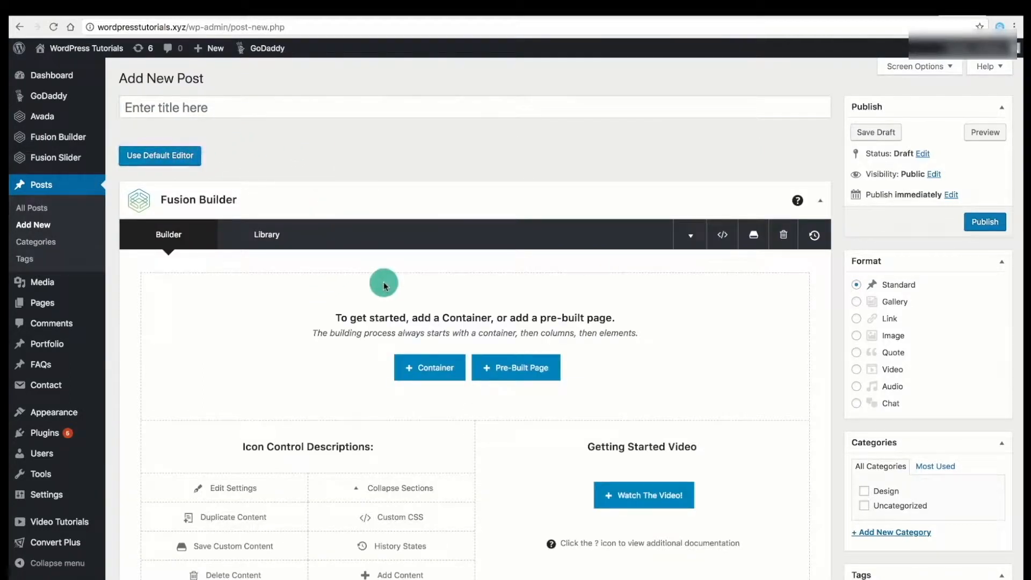
left_click(418, 369)
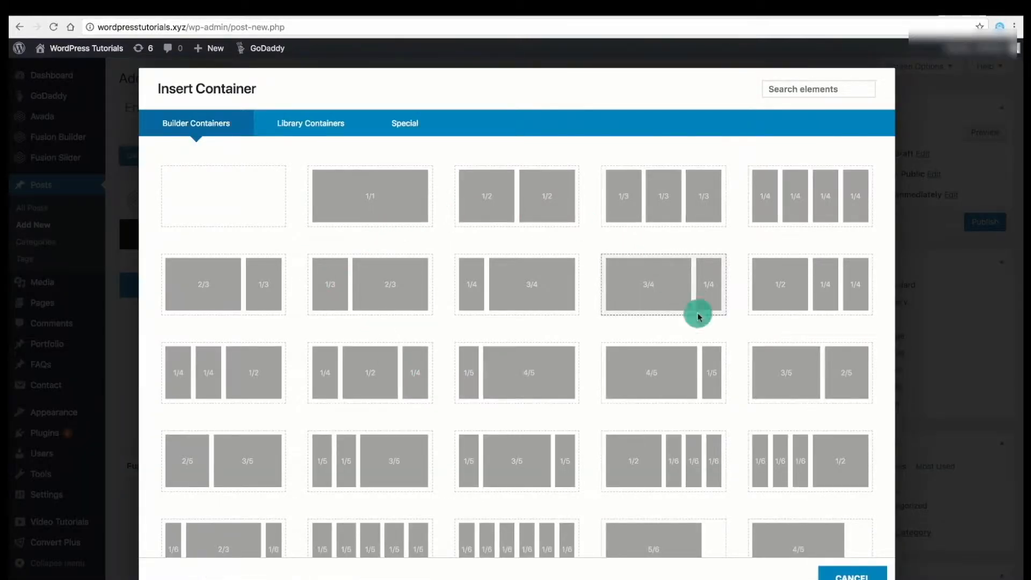
left_click(510, 191)
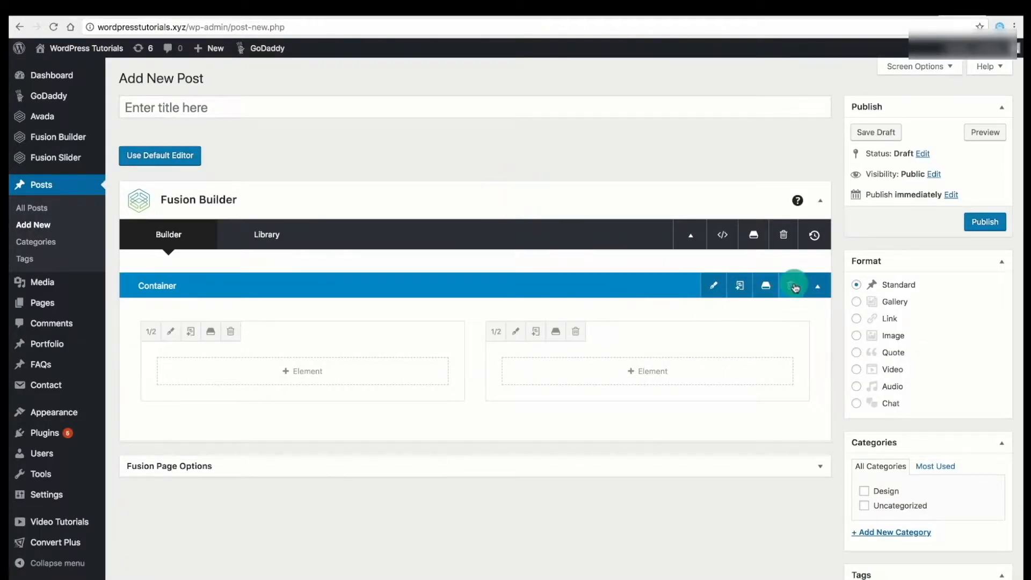
left_click(783, 234)
left_click(619, 92)
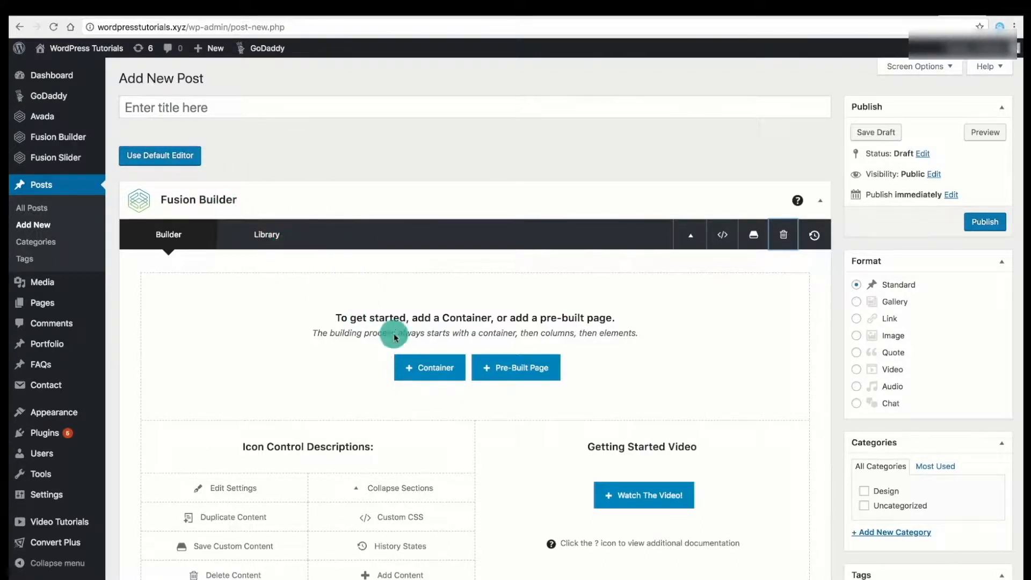
Browse the Avada Classic pre-built pages, then return to the default WordPress editor.
left_click(521, 368)
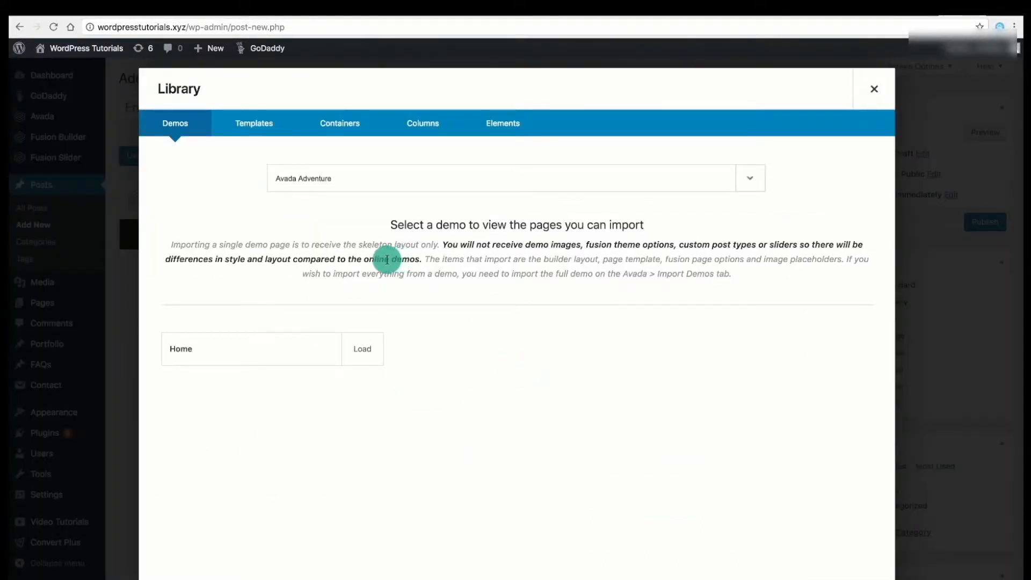
left_click(379, 178)
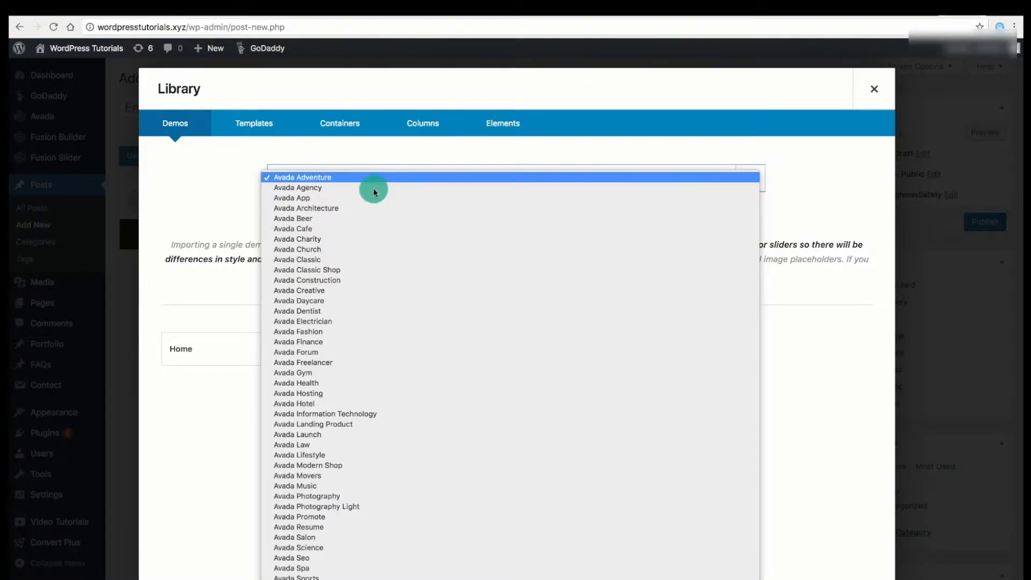
left_click(392, 259)
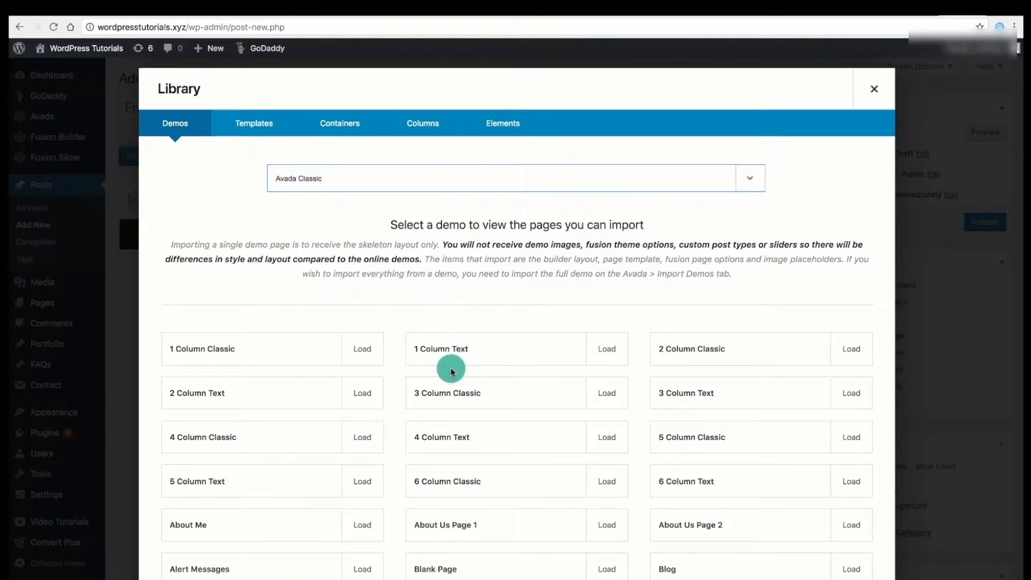
scroll(449, 365, "down", 3)
scroll(450, 370, "down", 4)
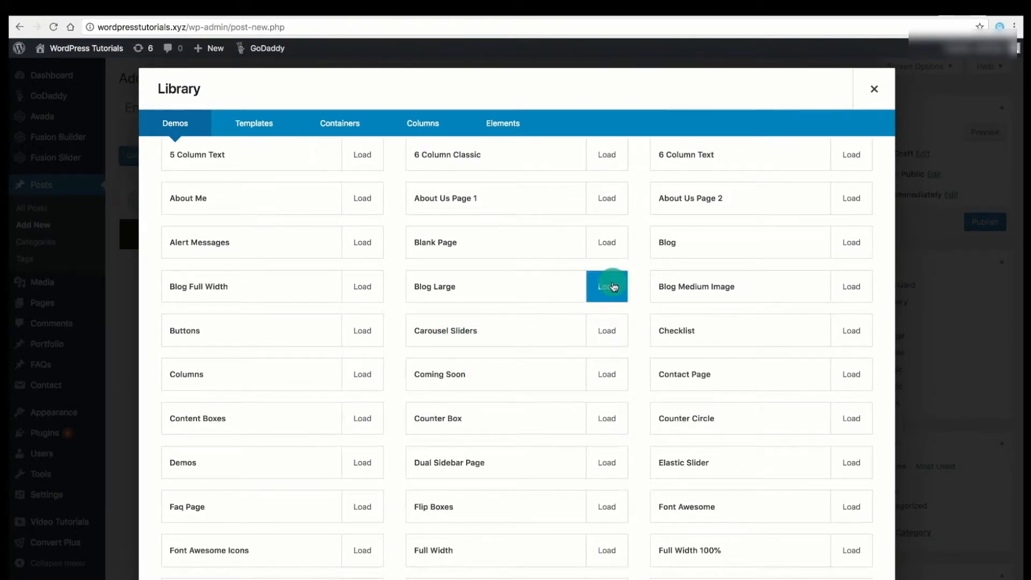
scroll(545, 419, "down", 9)
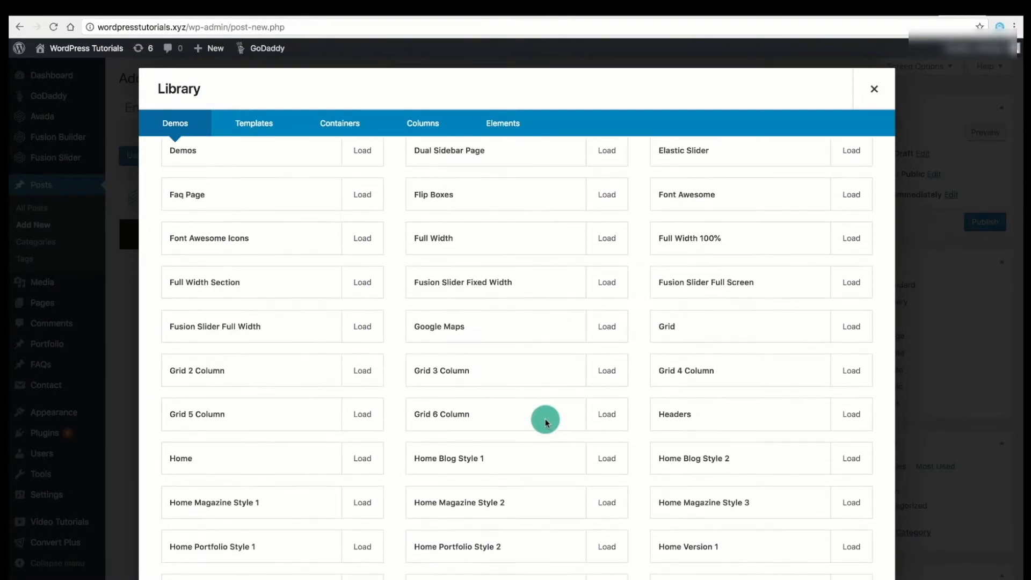
scroll(545, 419, "down", 14)
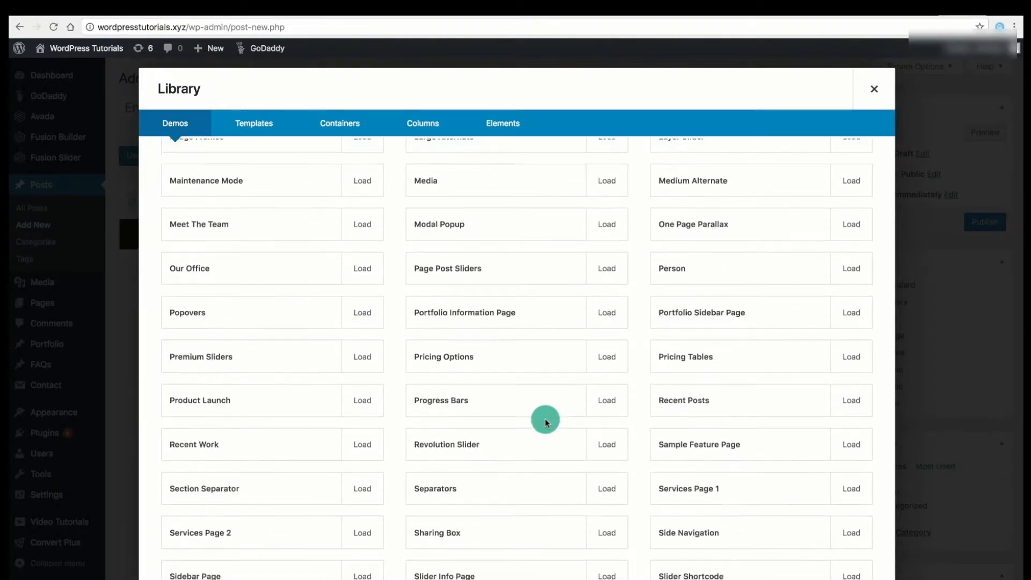
scroll(545, 422, "up", 20)
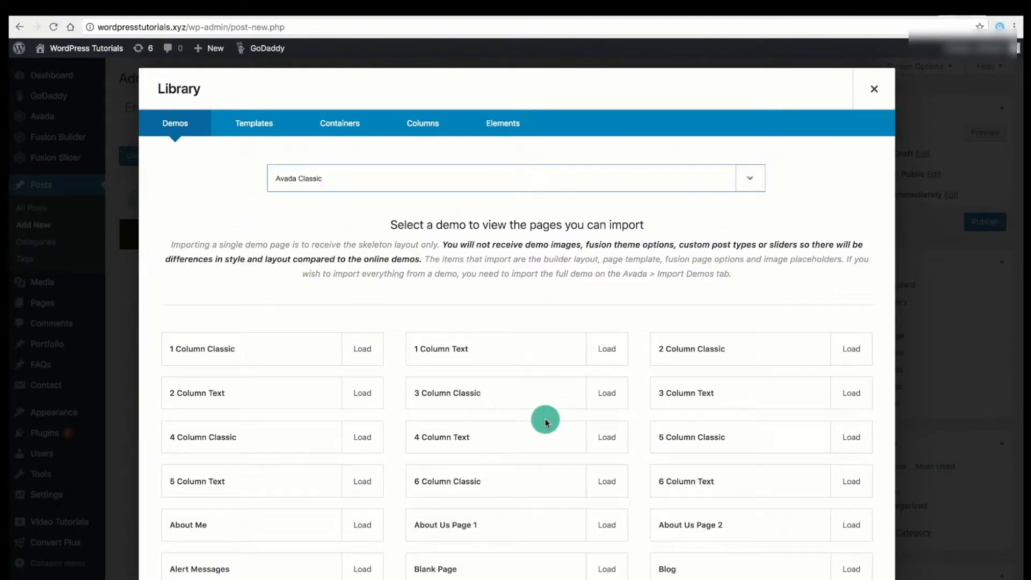
left_click(873, 88)
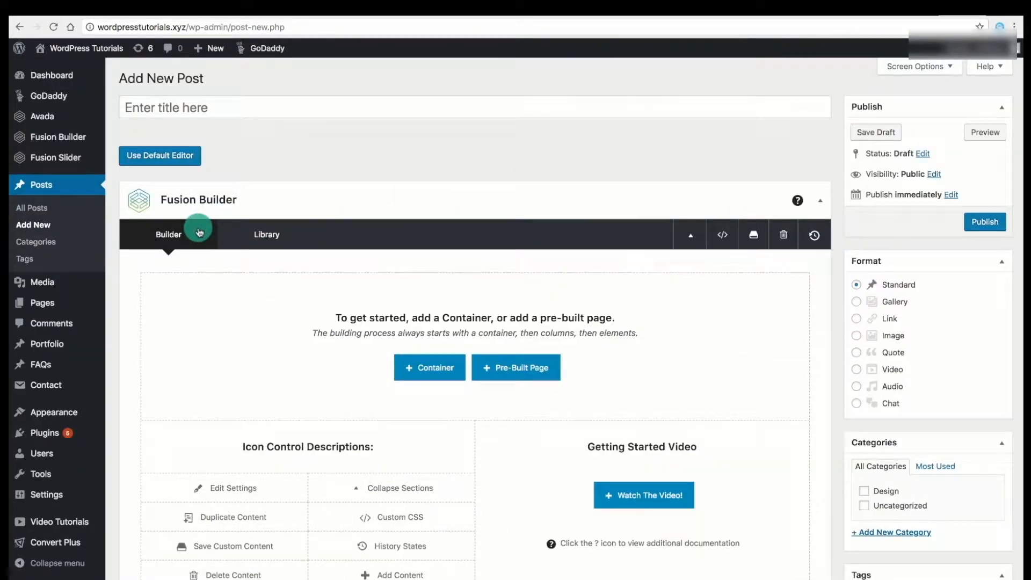
left_click(149, 156)
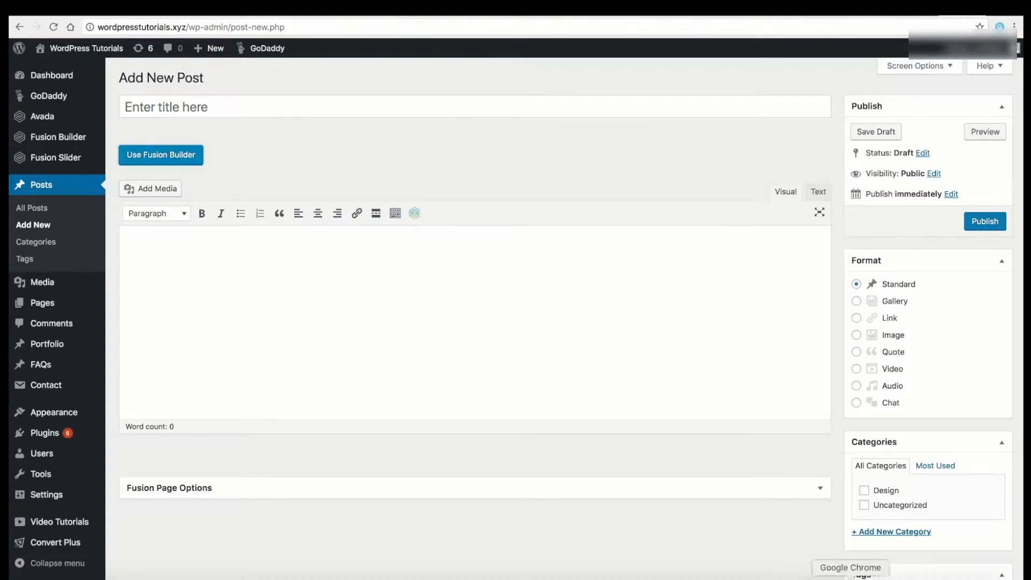
Copy the article title from Pages into the post title: 'Create a WordPress website in 2018'.
left_click(778, 578)
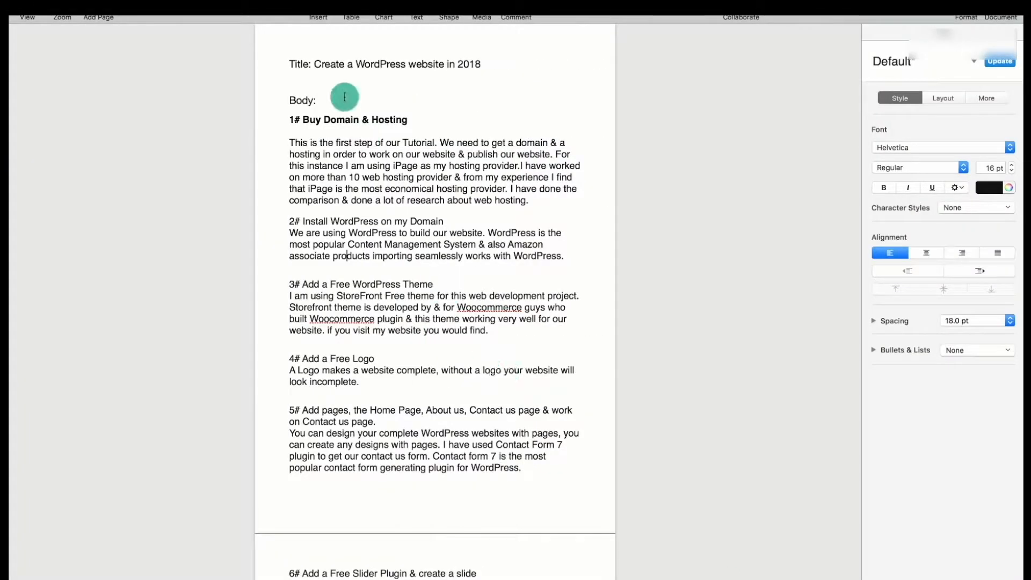
left_click_drag(315, 59, 499, 65)
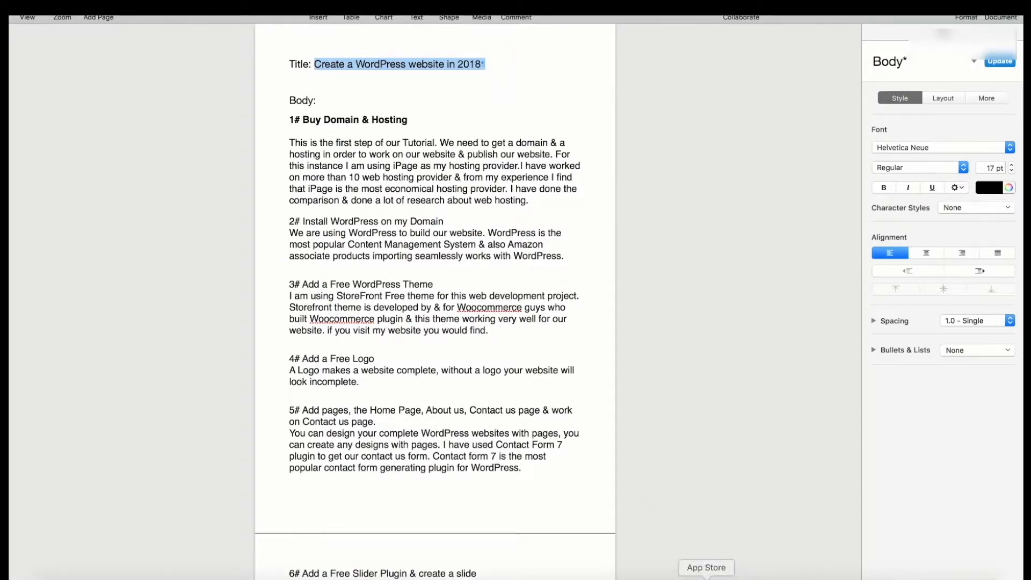
left_click(852, 575)
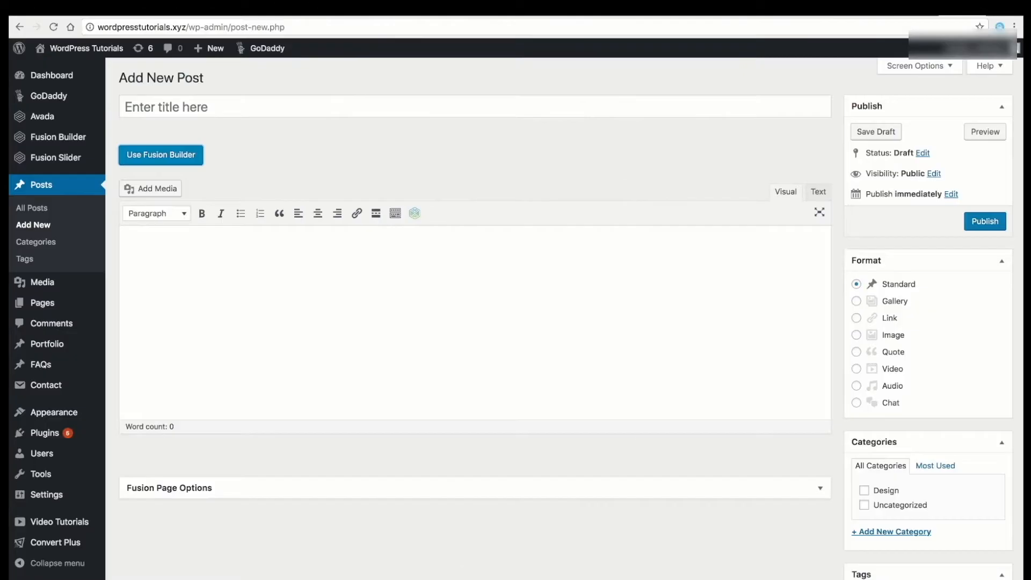
left_click(204, 105)
type("Create a WordPress website in 2018")
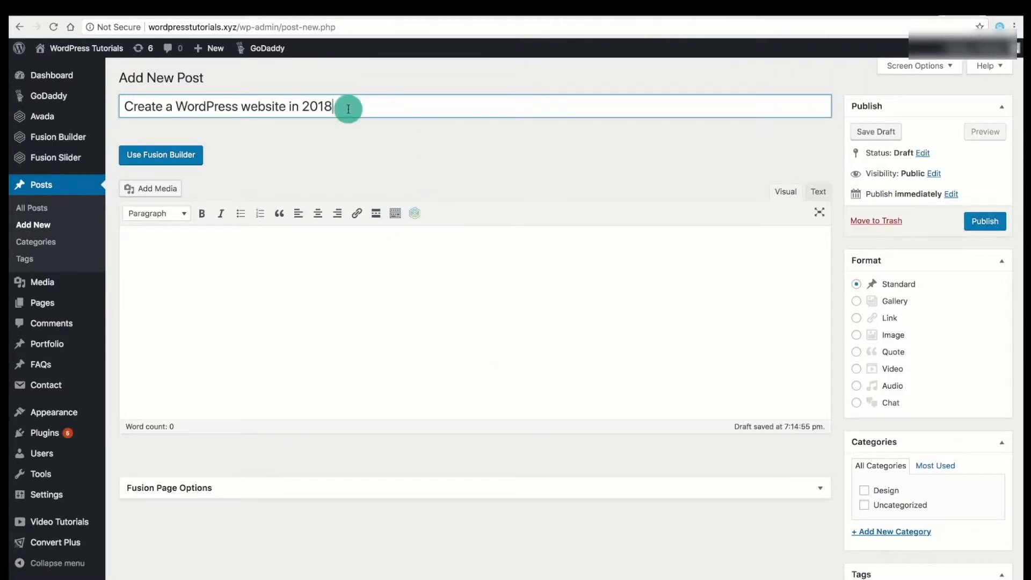
Copy the article body sections 1# to 6# from Pages into the Visual editor.
key("super+Tab")
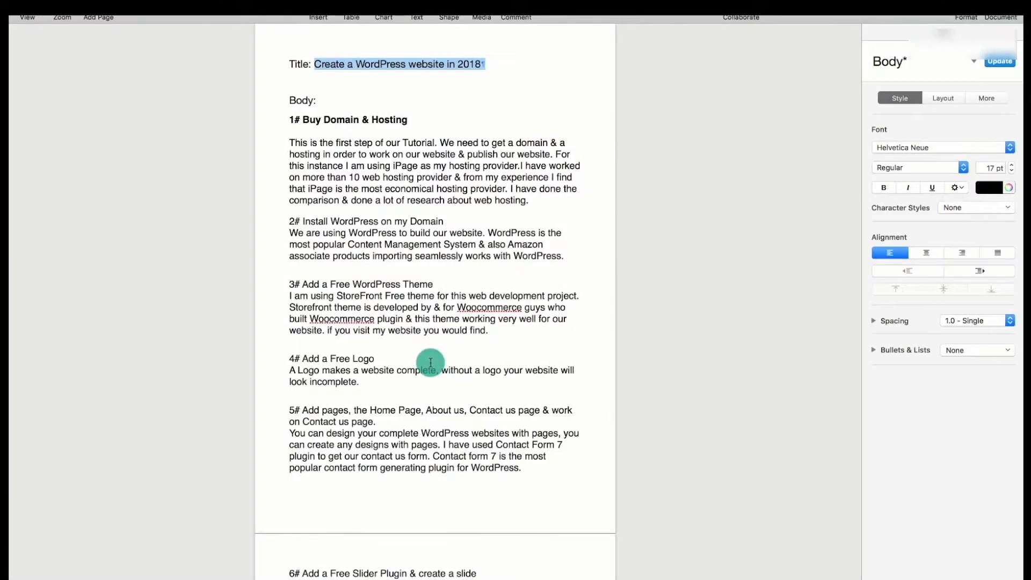
left_click(289, 118)
left_click_drag(290, 119, 486, 350)
key("super+c")
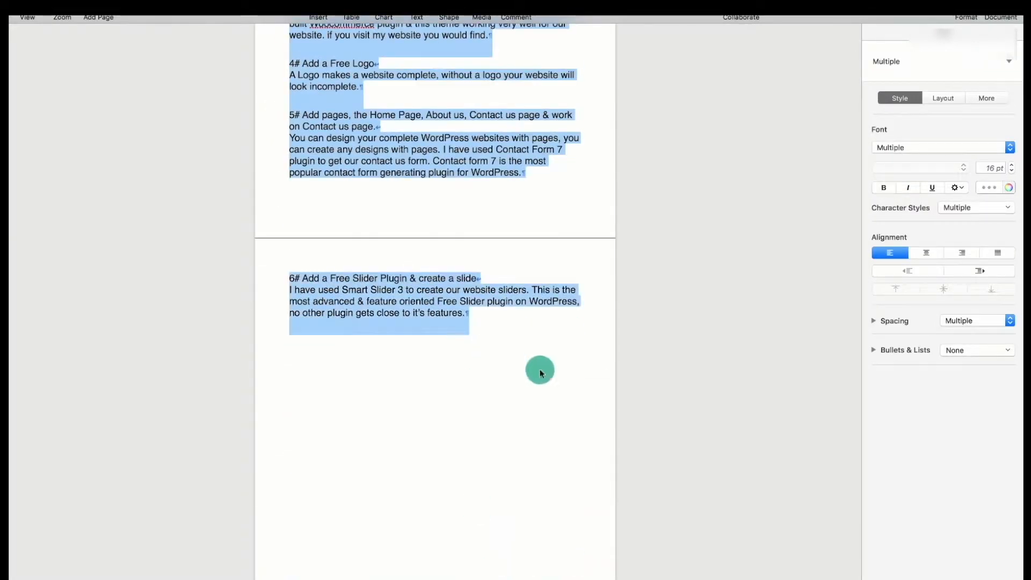
left_click(850, 578)
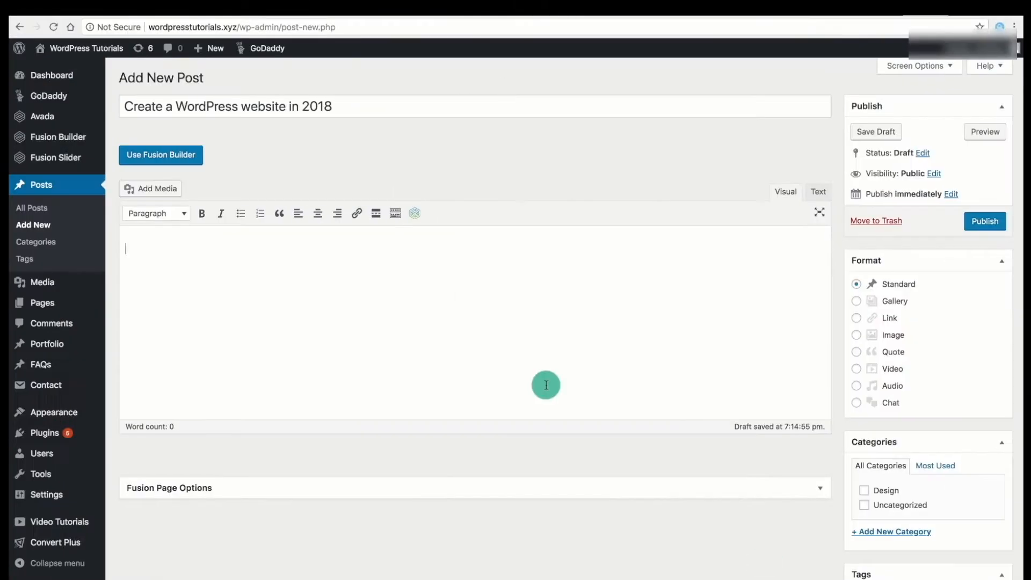
key("super+v")
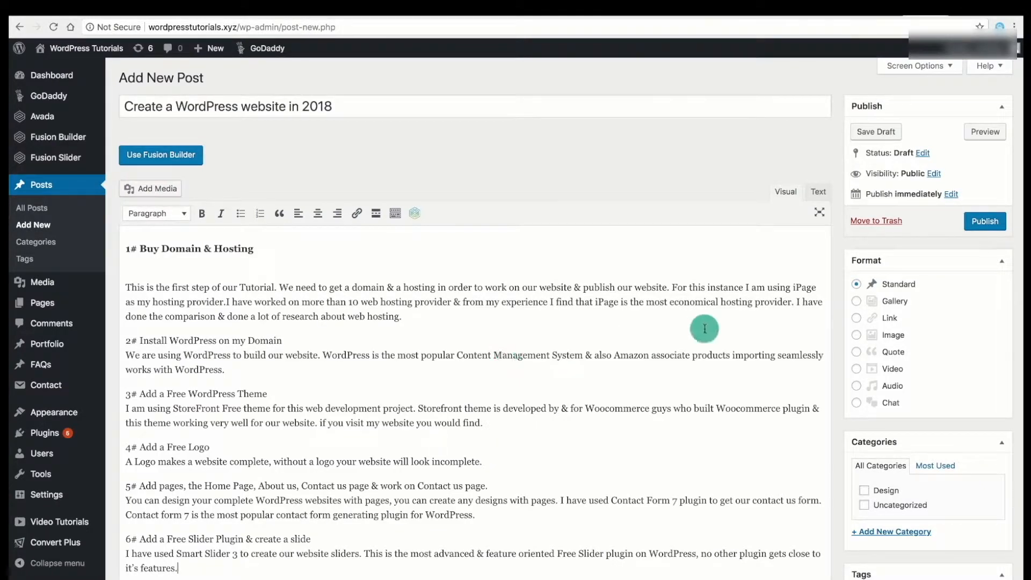
Create and assign a new post category named WordPress Tutorial.
scroll(755, 413, "down", 2)
left_click(891, 433)
left_click(872, 460)
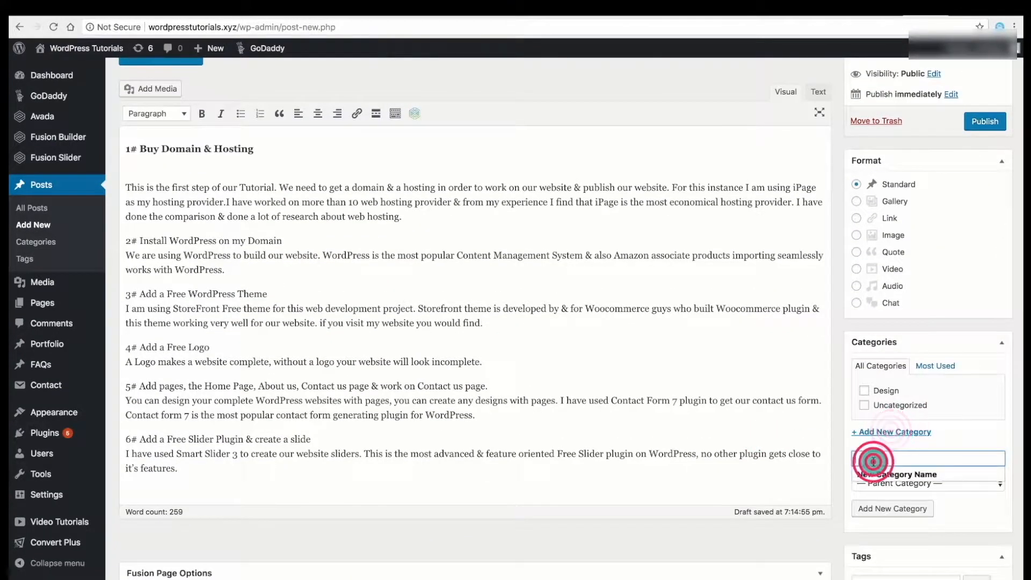
type("Word")
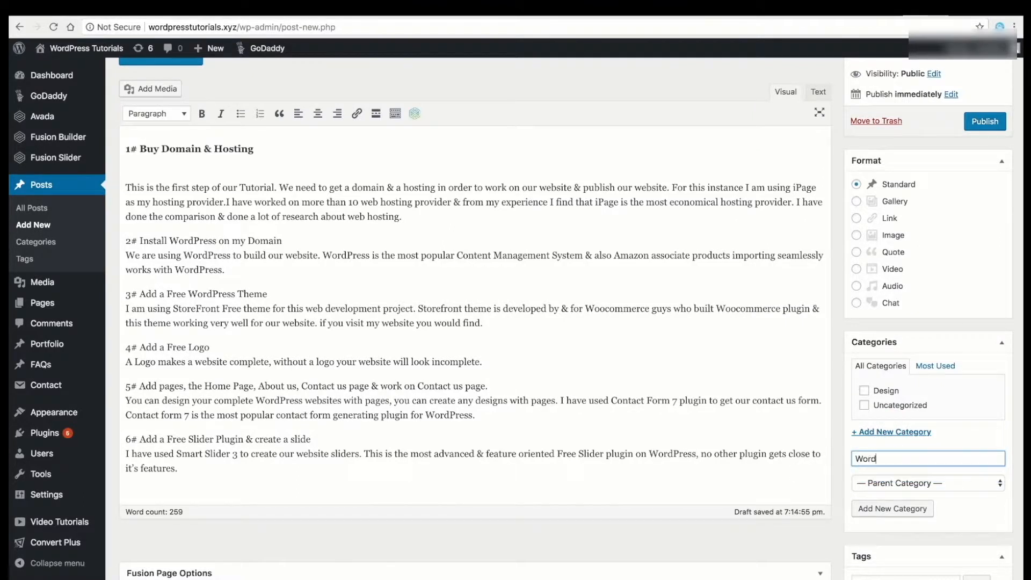
type("Press Tutorial")
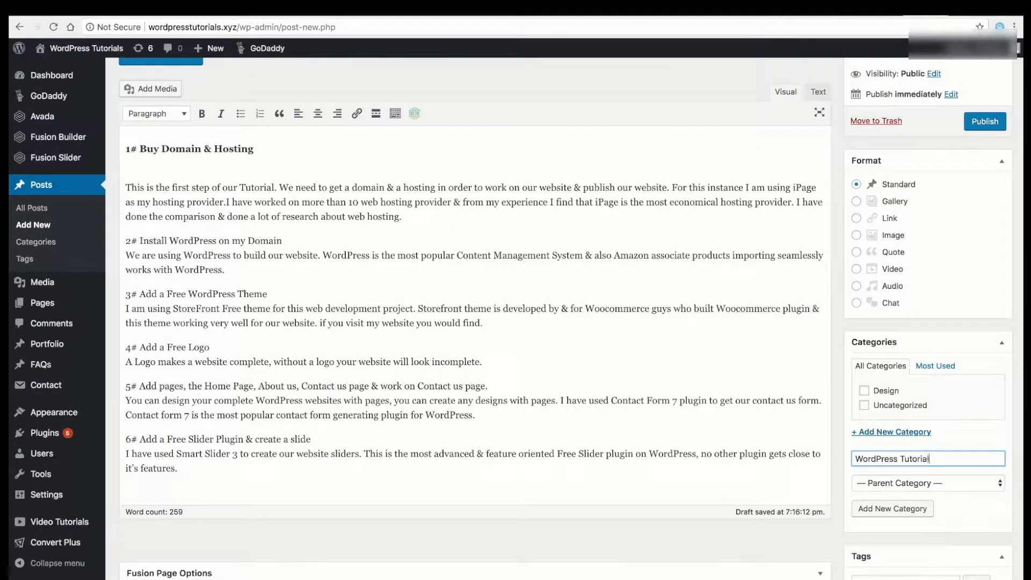
left_click(912, 508)
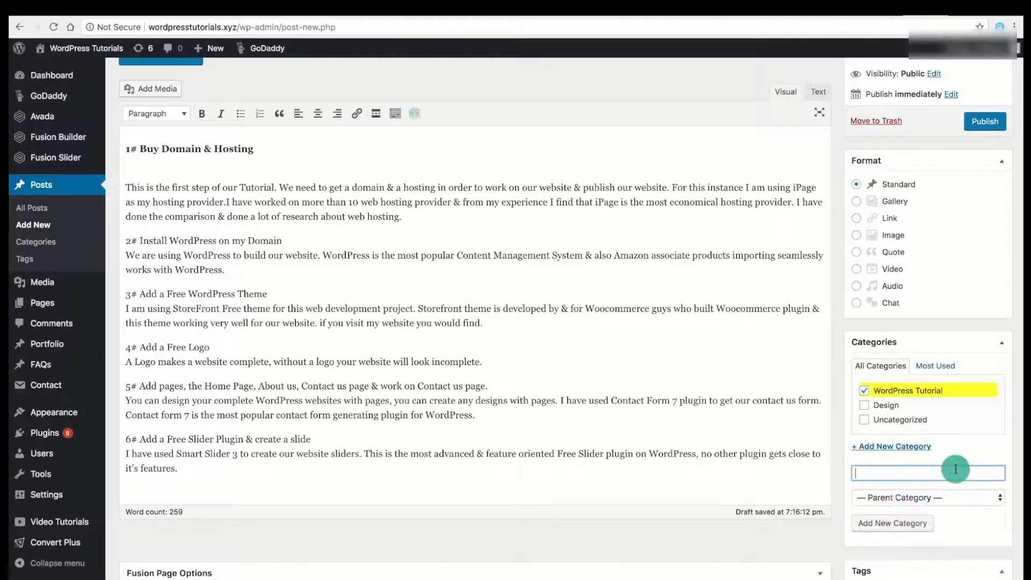
Add the tags 'Wordpress tutorial', 'create a wordpress website' and 'create a blog' to the post.
scroll(956, 470, "down", 3)
left_click(886, 427)
type("Word")
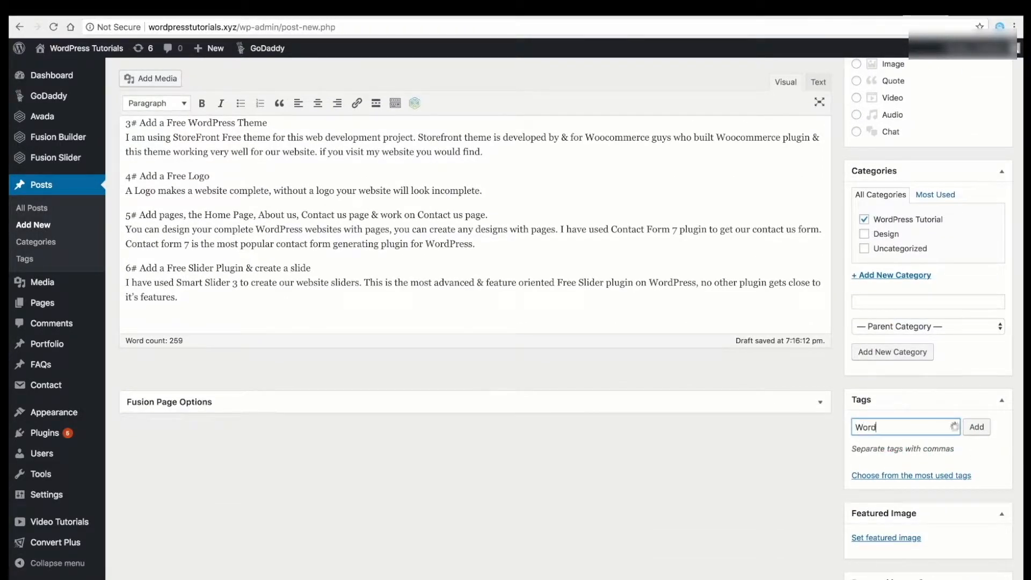
type("press tutorial")
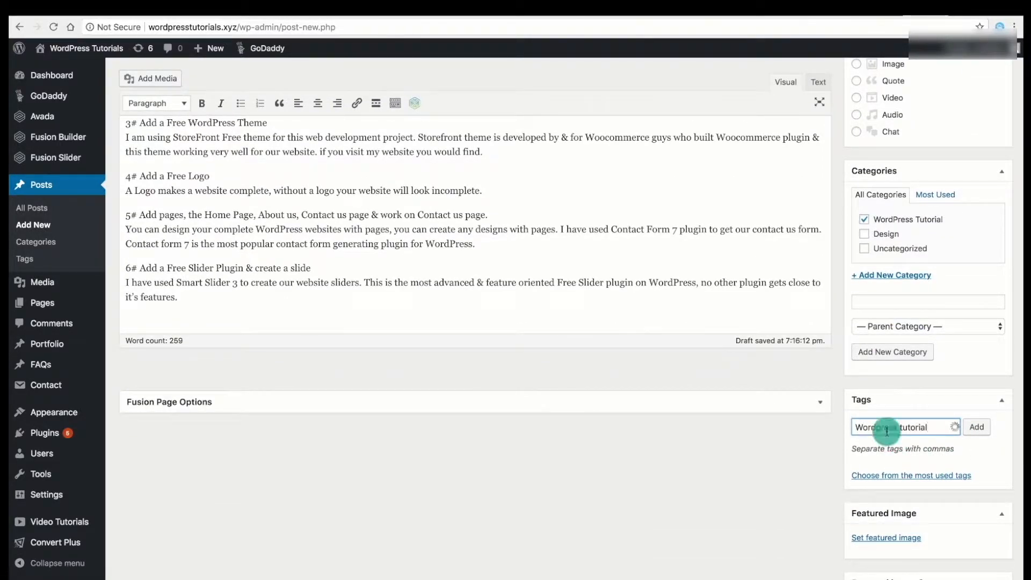
left_click(971, 427)
left_click(876, 428)
type("create a w")
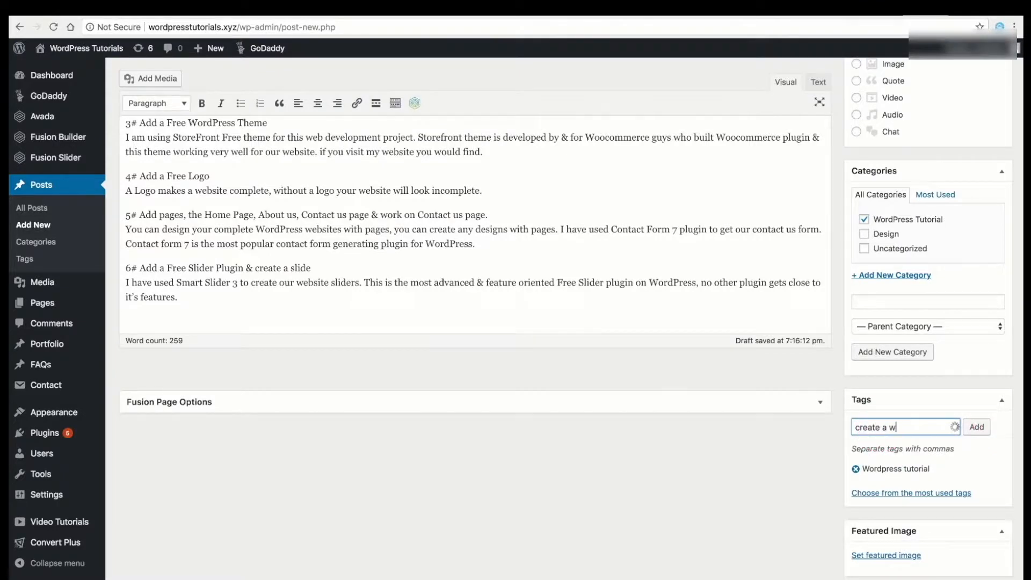
type("ordpress website")
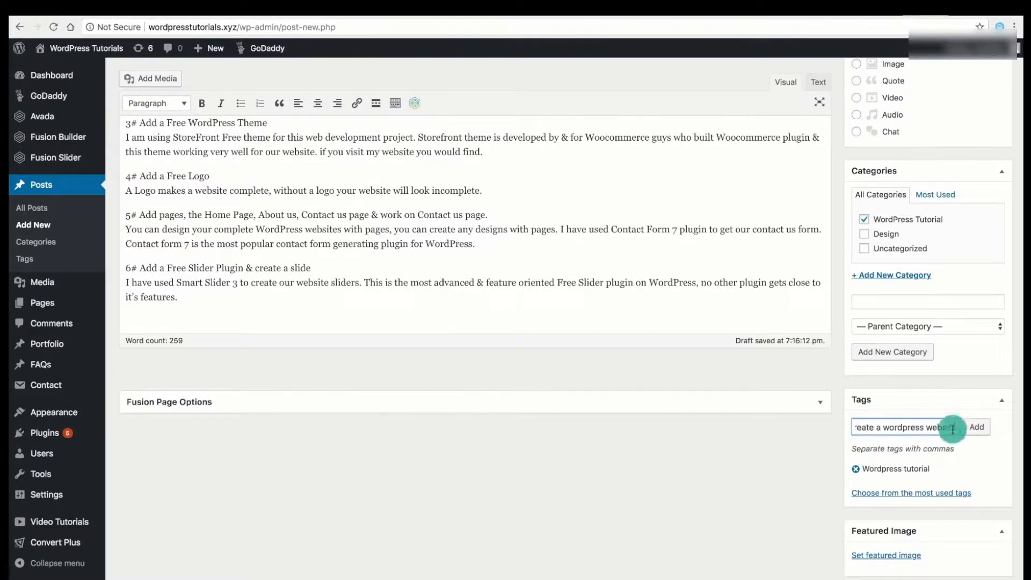
left_click(976, 427)
left_click(886, 425)
type("create a bl")
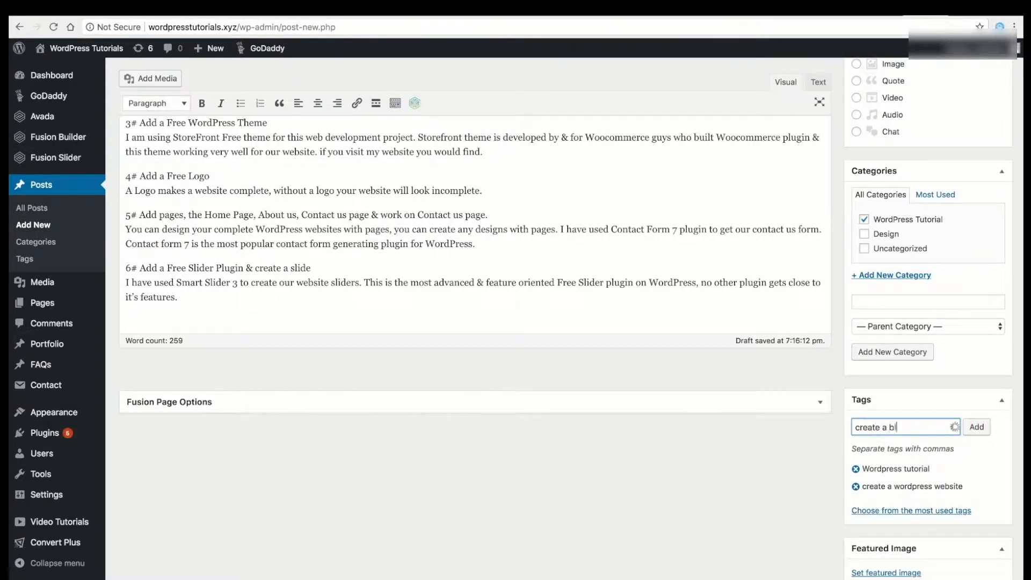
type("og")
left_click(976, 427)
scroll(881, 477, "down", 3)
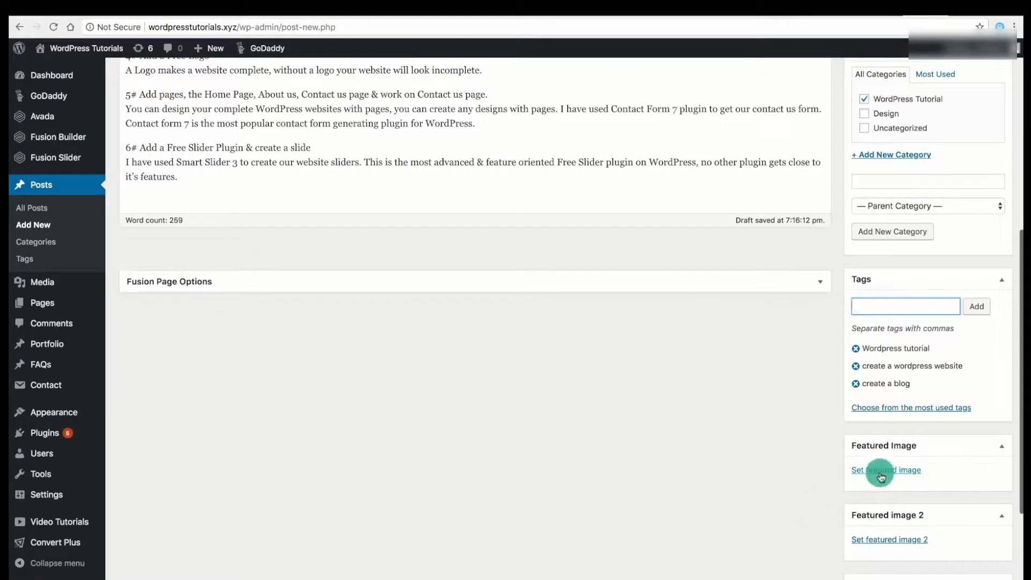
Set the laptop photo blog2-featured.jpg as featured image with alt text 'wordpress tutorials'.
left_click(881, 476)
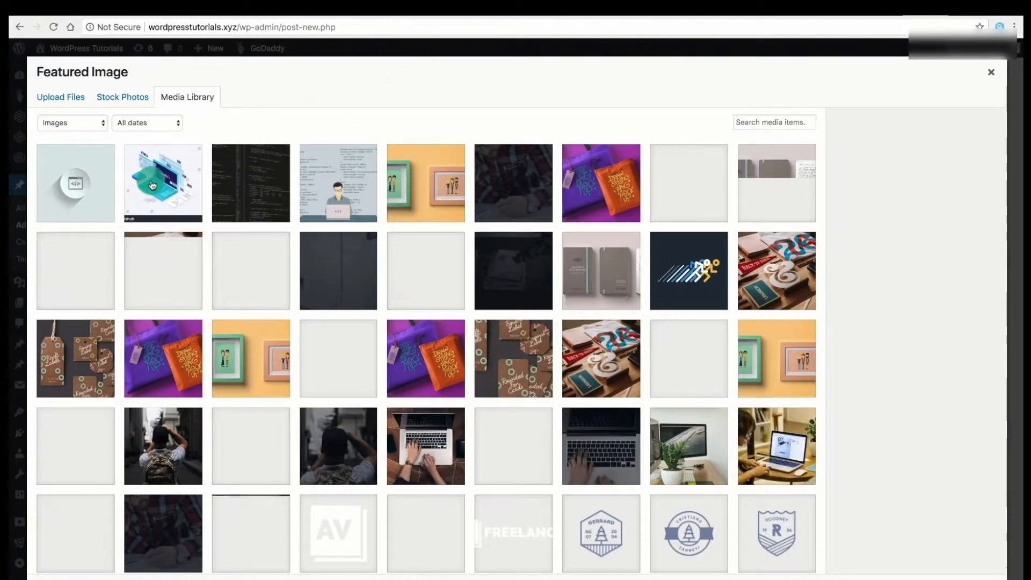
left_click(410, 448)
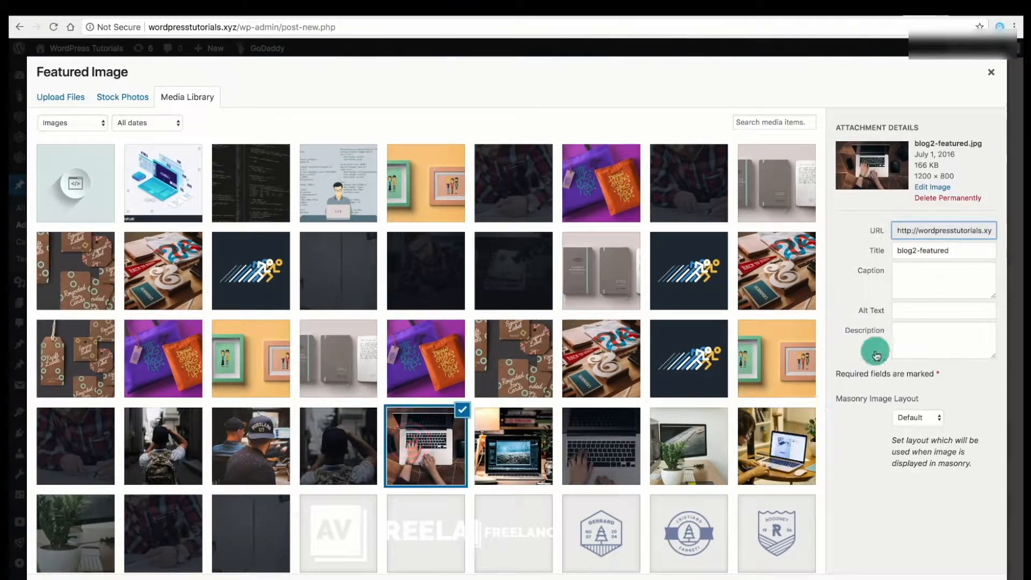
left_click(904, 313)
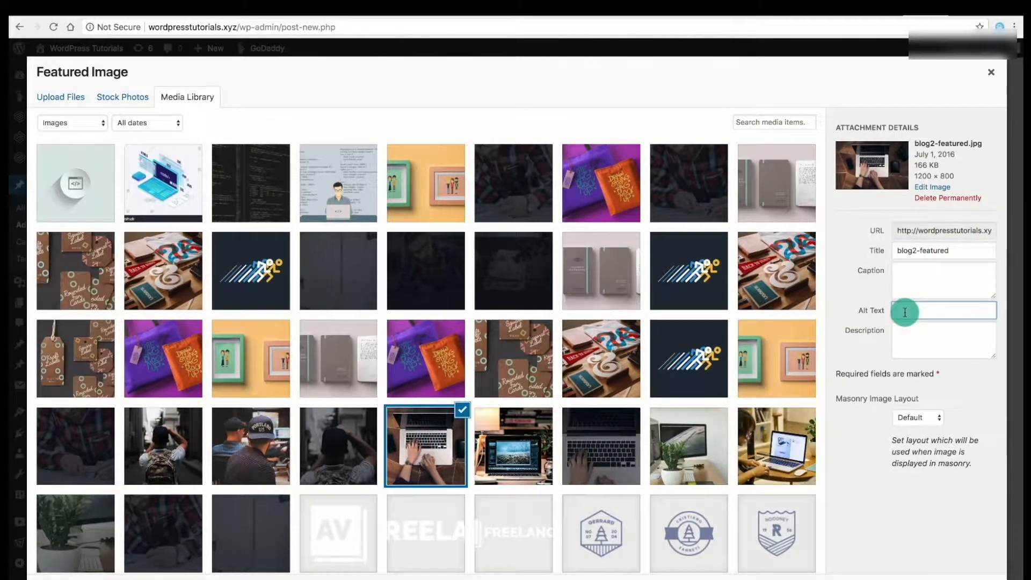
type("wordpre")
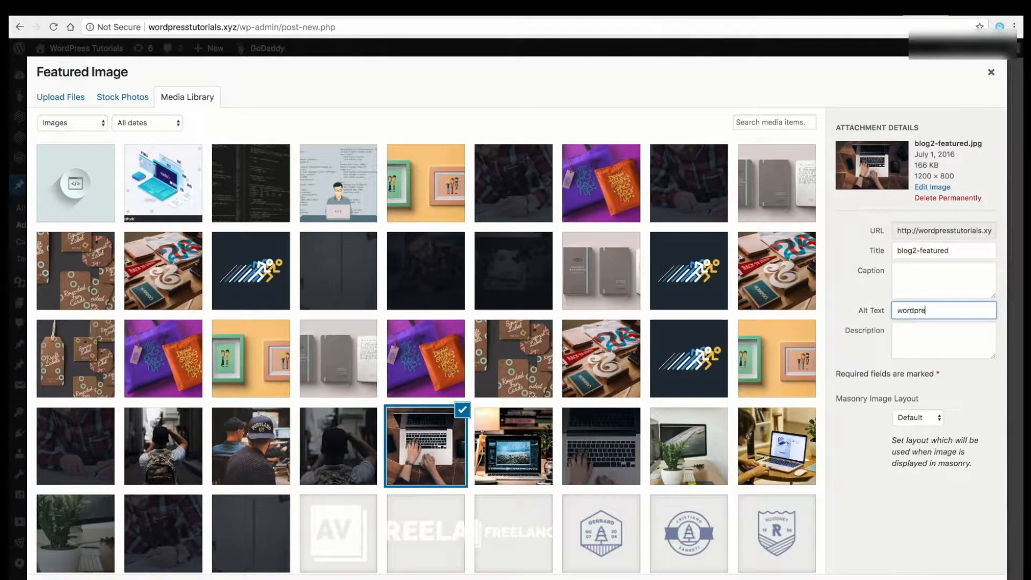
type("ss tutorials")
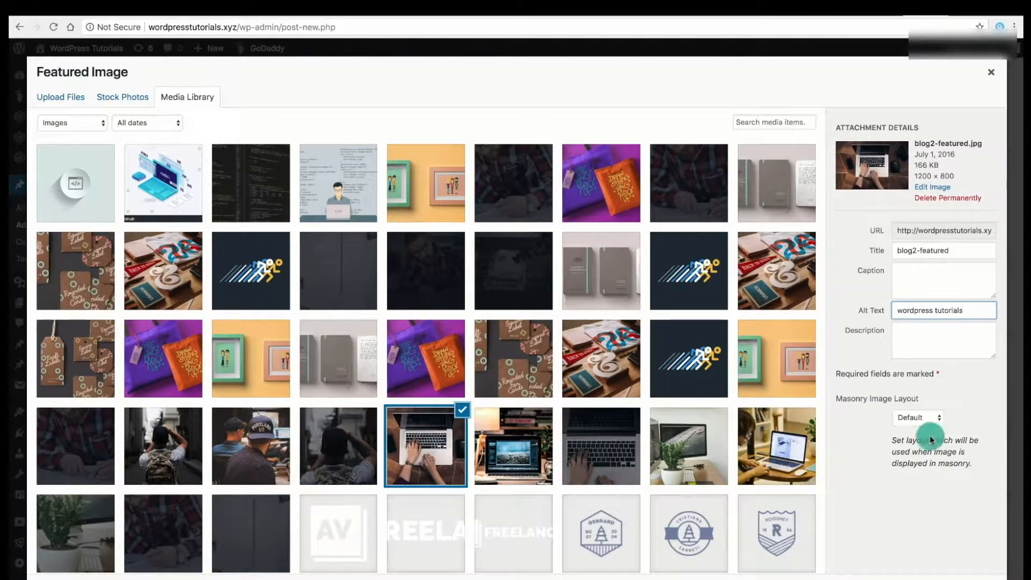
left_click(920, 335)
left_click(966, 579)
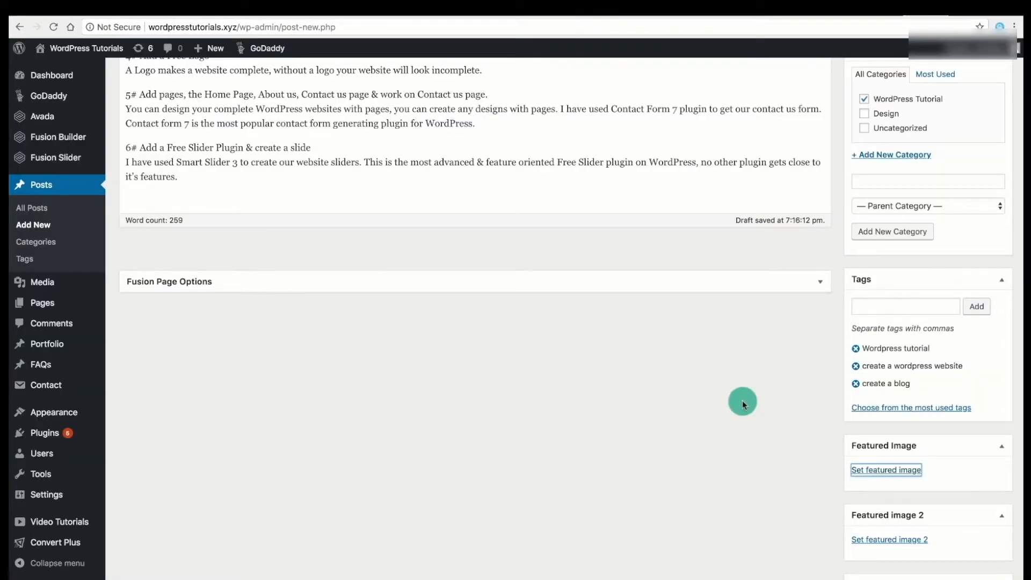
Publish the post.
scroll(742, 401, "down", 5)
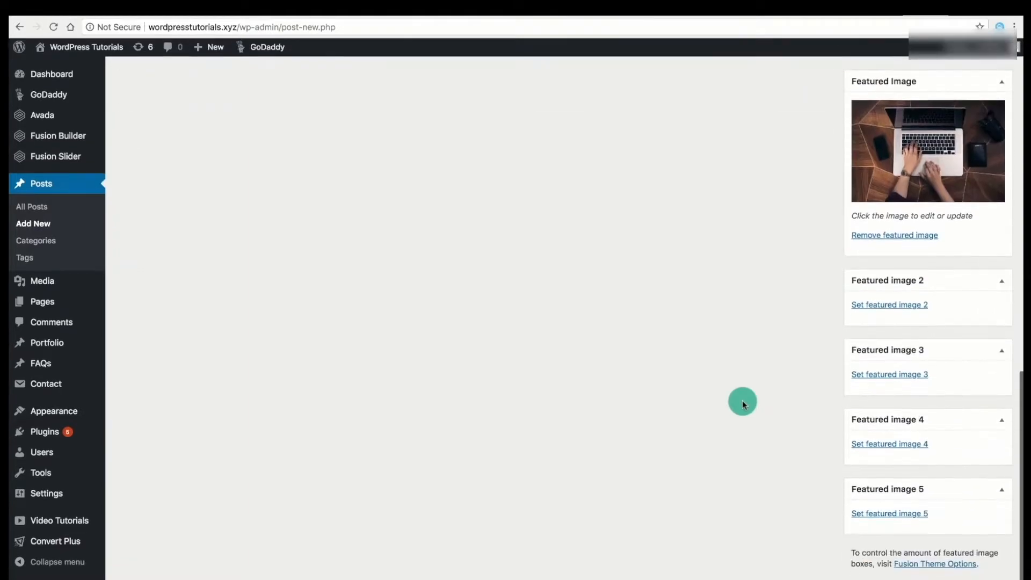
scroll(742, 400, "up", 10)
left_click(980, 197)
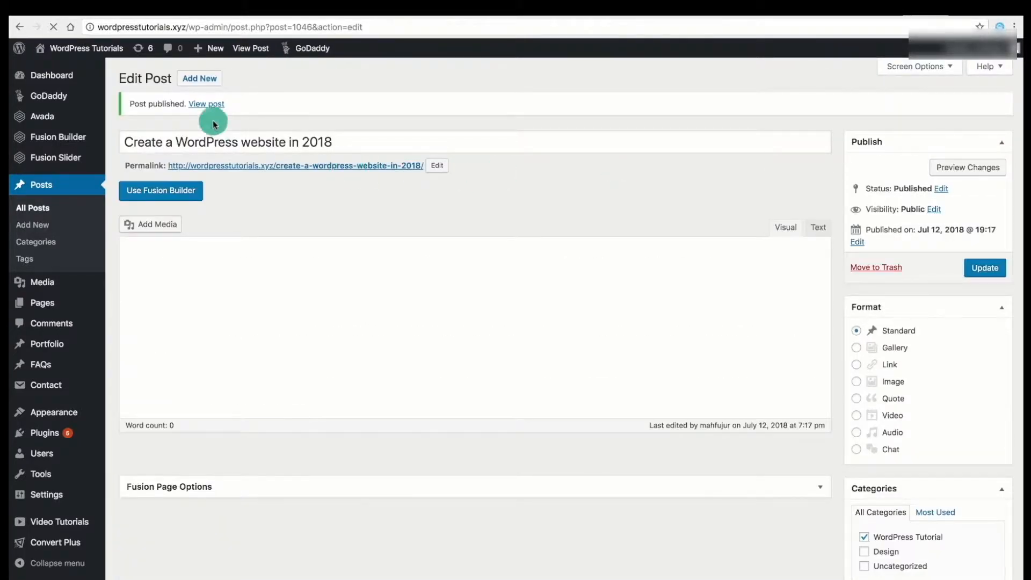
View the live 'Create a WordPress website in 2018' post, then scroll the homepage to the Let's Work Together form.
left_click(200, 91)
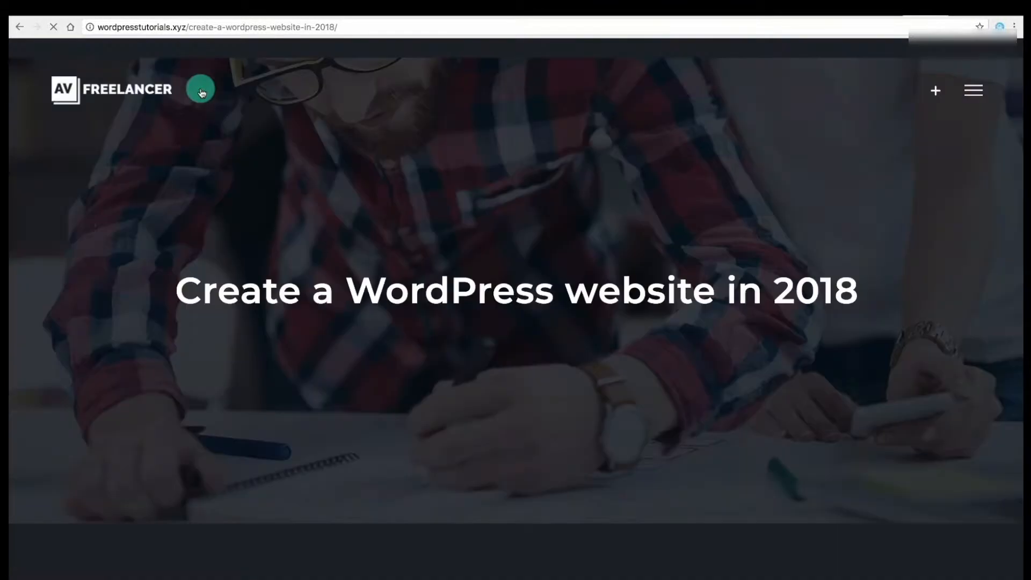
scroll(314, 231, "down", 10)
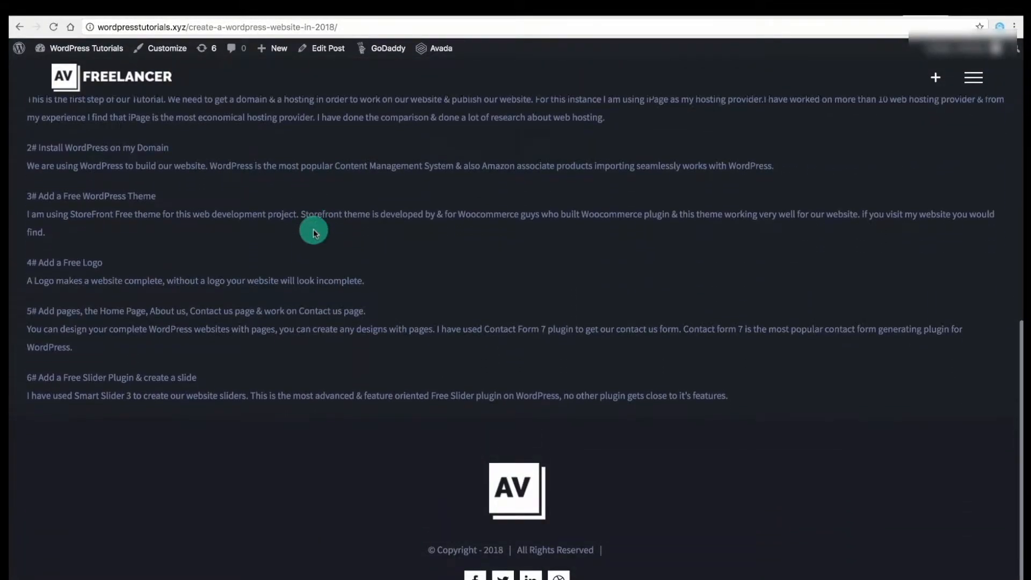
scroll(314, 230, "up", 5)
scroll(313, 229, "up", 5)
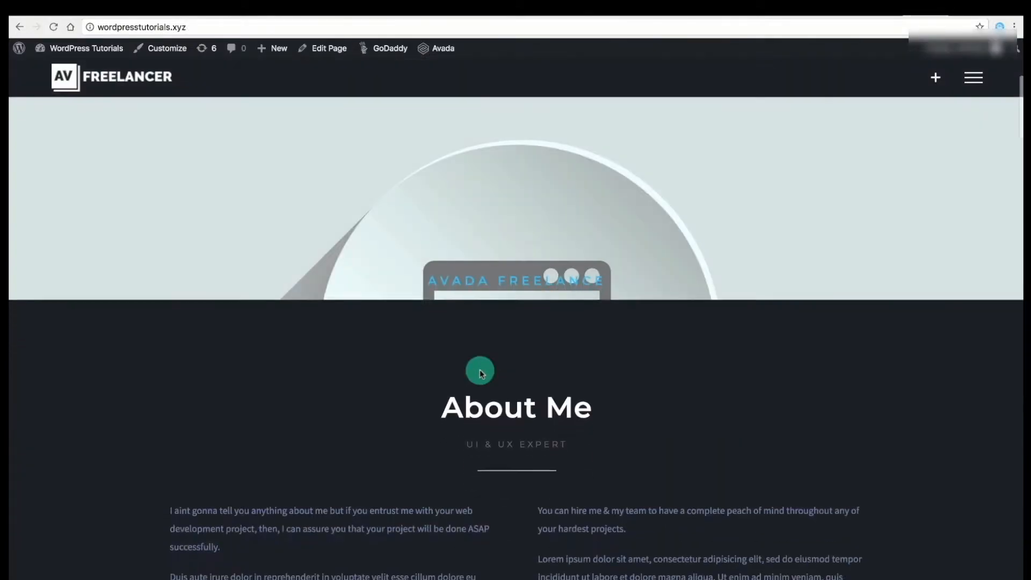
scroll(480, 372, "down", 20)
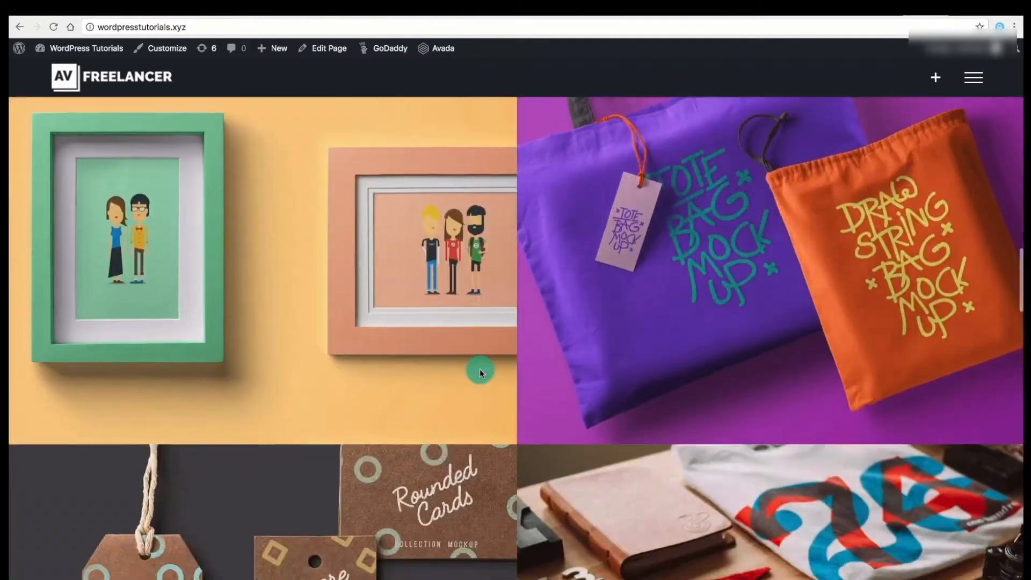
scroll(480, 372, "down", 20)
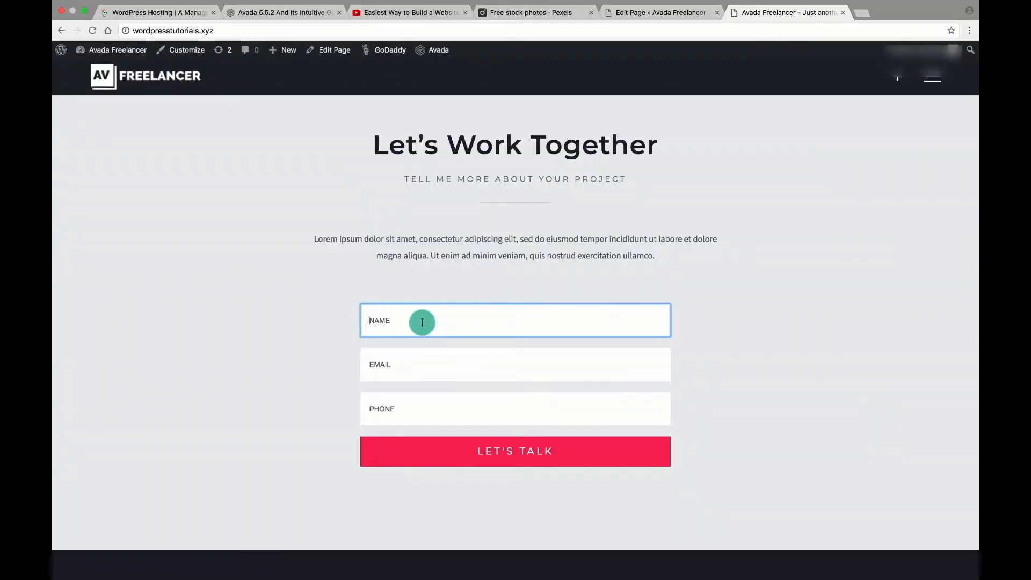
Submit a test message with a name, e-mail and phone number, then dismiss the failed-to-send error.
type("Hujuk")
left_click(422, 359)
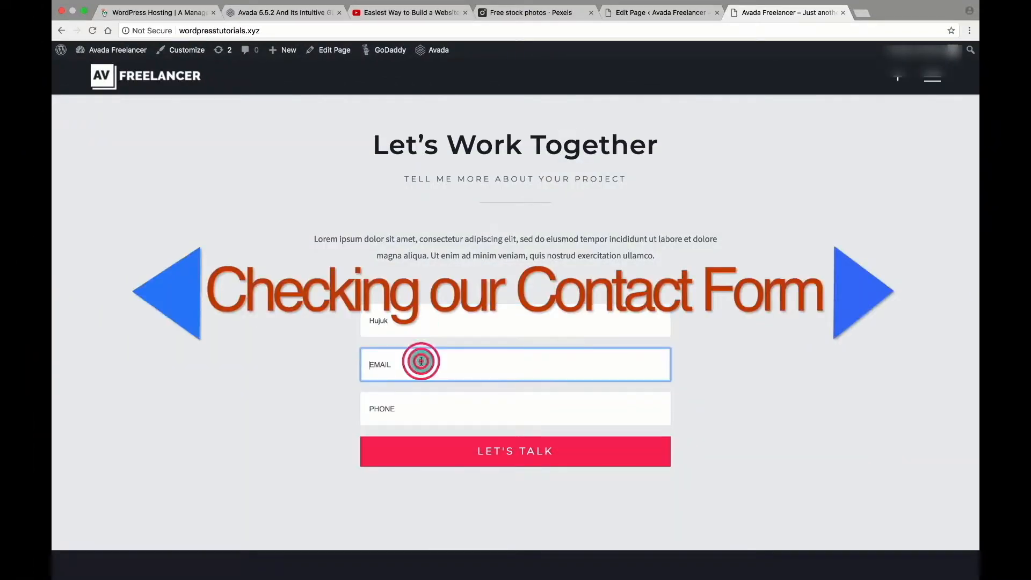
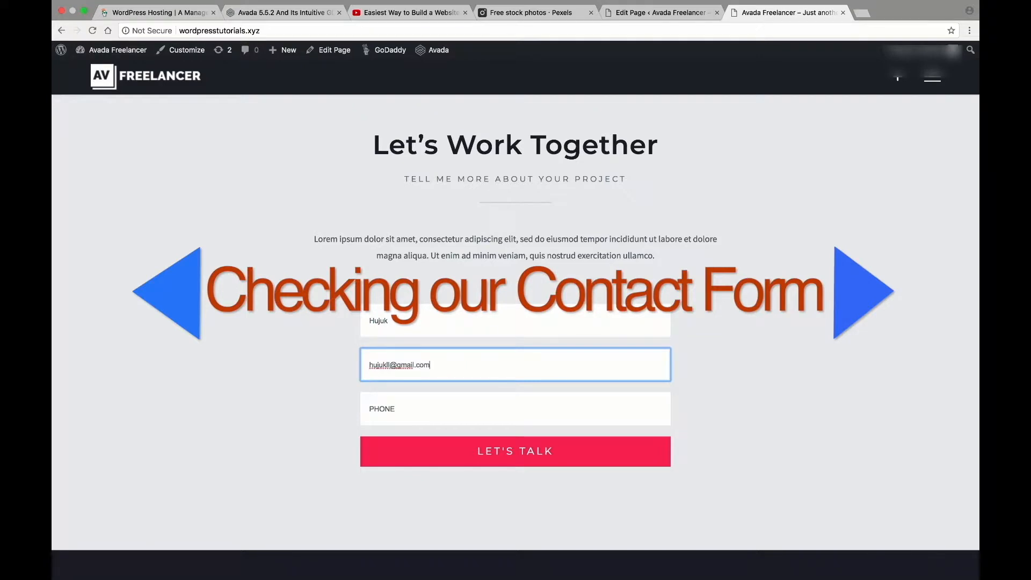
left_click(422, 411)
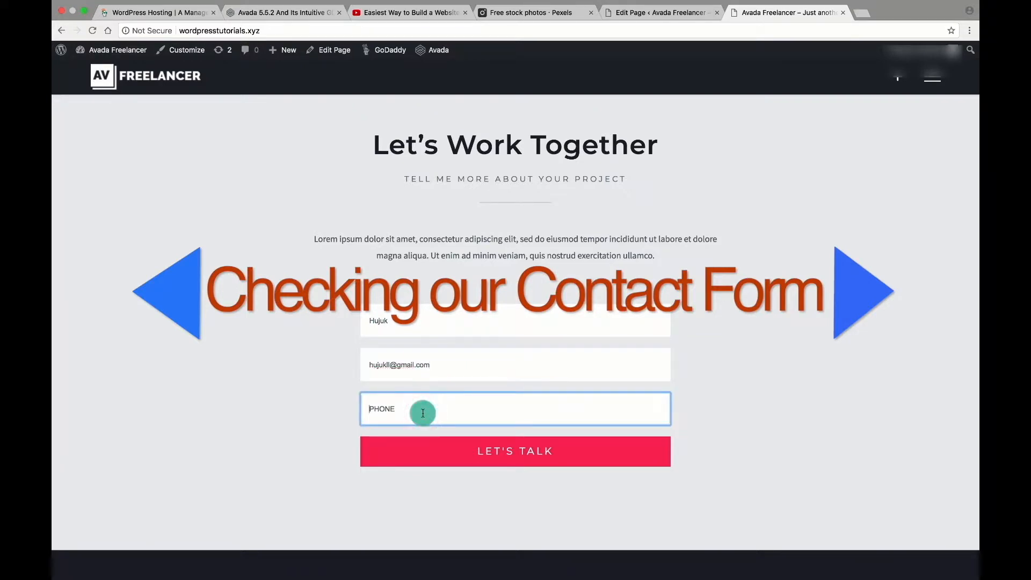
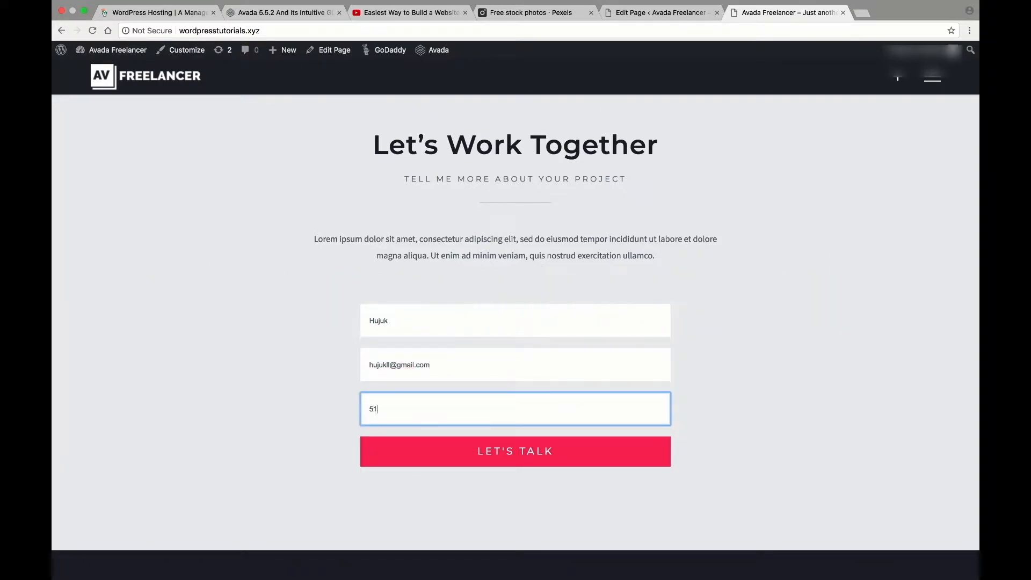
left_click(536, 452)
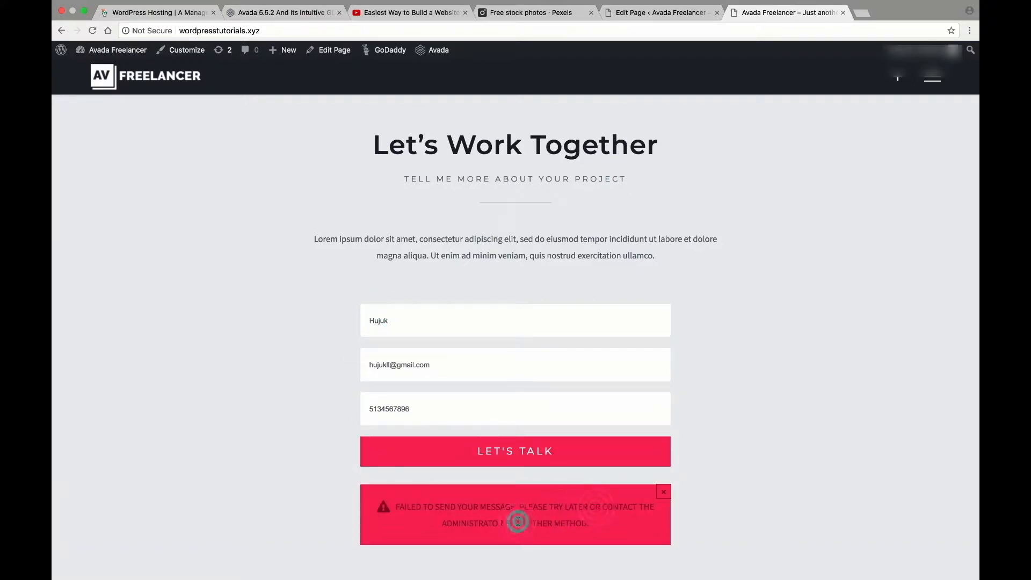
left_click(664, 492)
mouse_move(76, 329)
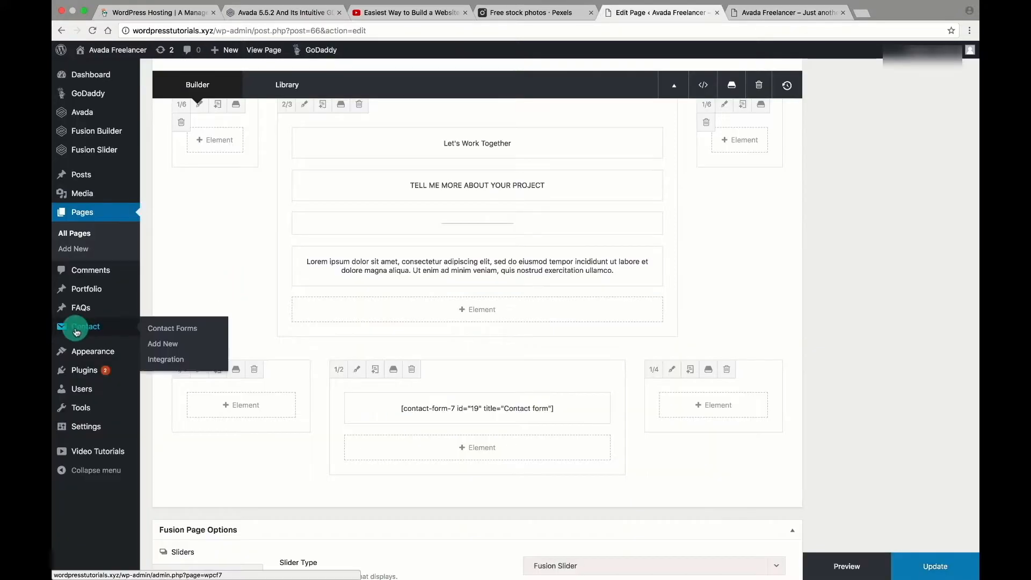
Open the contact forms list in a new tab and copy the Contact form 1 shortcode.
right_click(156, 330)
left_click(194, 335)
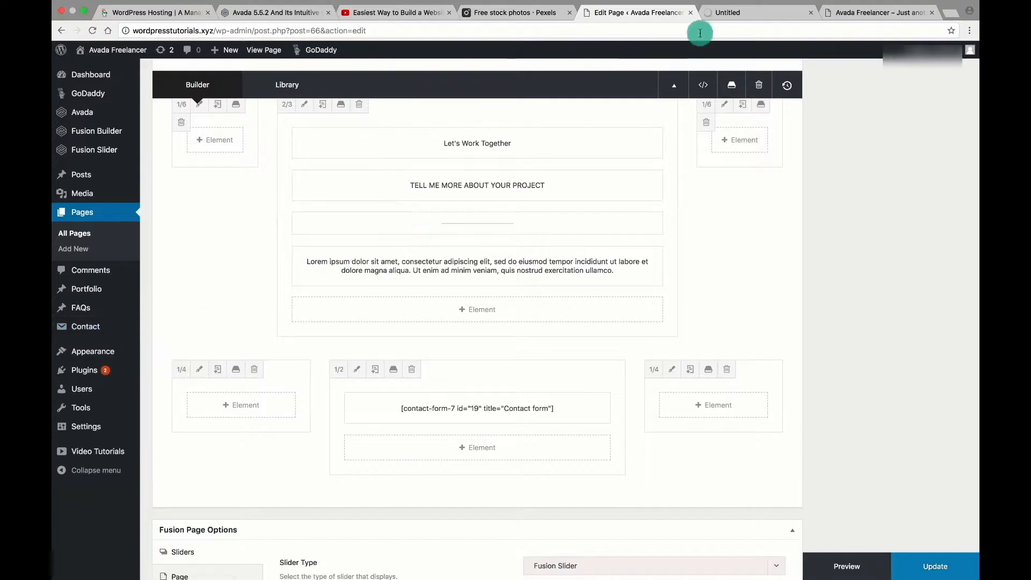
left_click(736, 20)
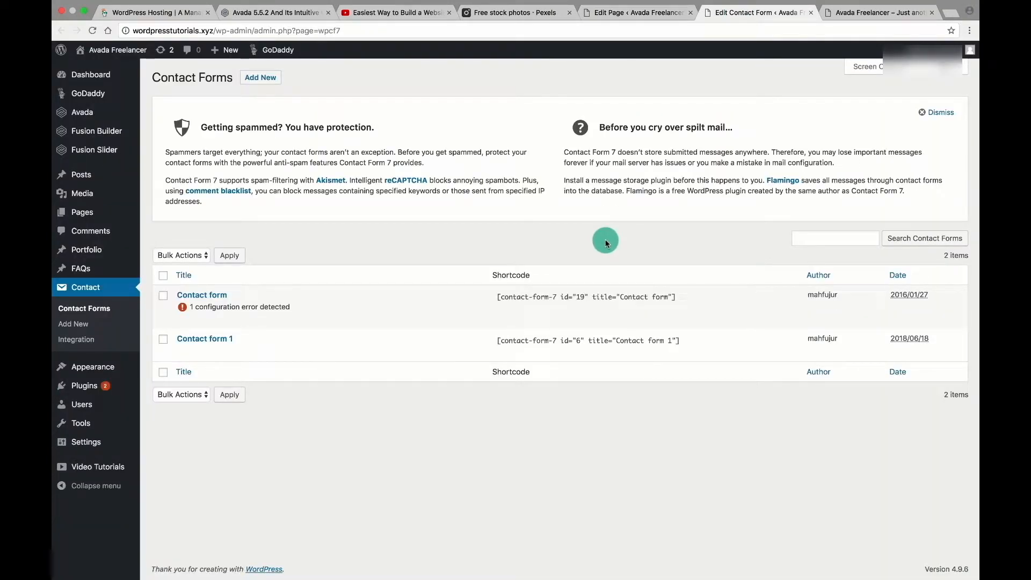
left_click(495, 340)
key("super+c")
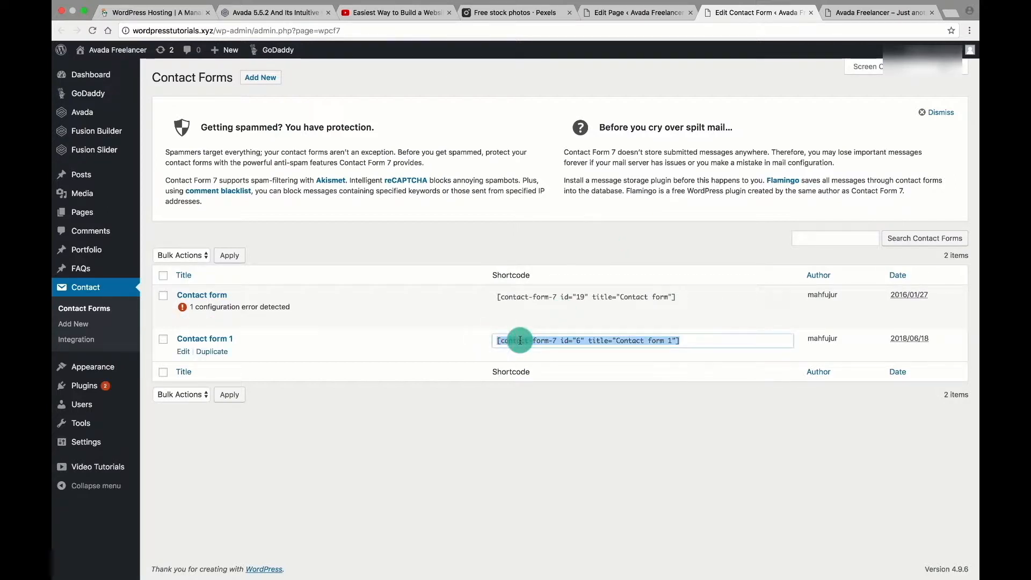
Replace the text block's id 19 form shortcode with Contact form 1 (id 6) and update the Home page.
left_click(638, 12)
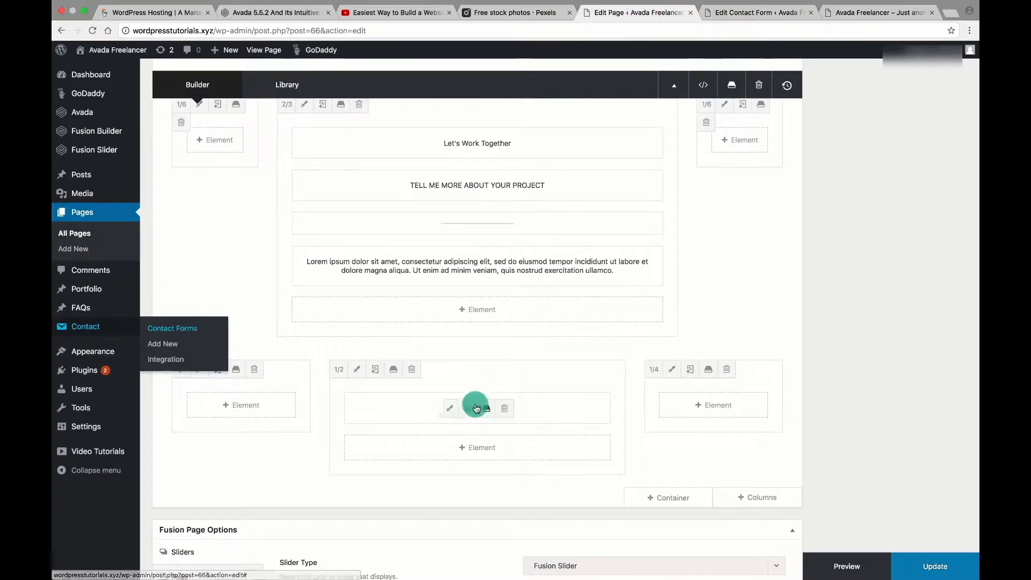
left_click(450, 408)
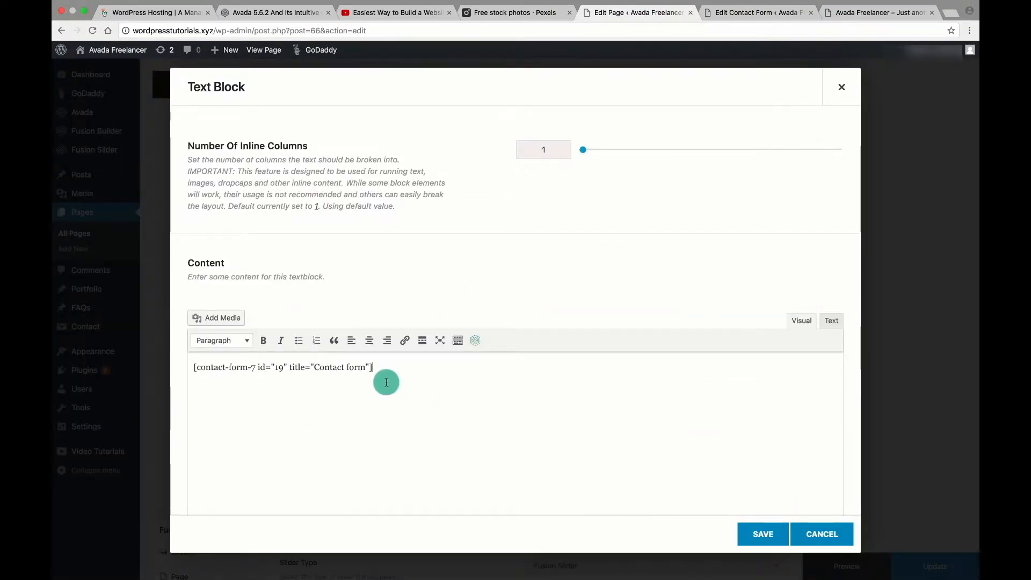
key("super+a")
key("super+v")
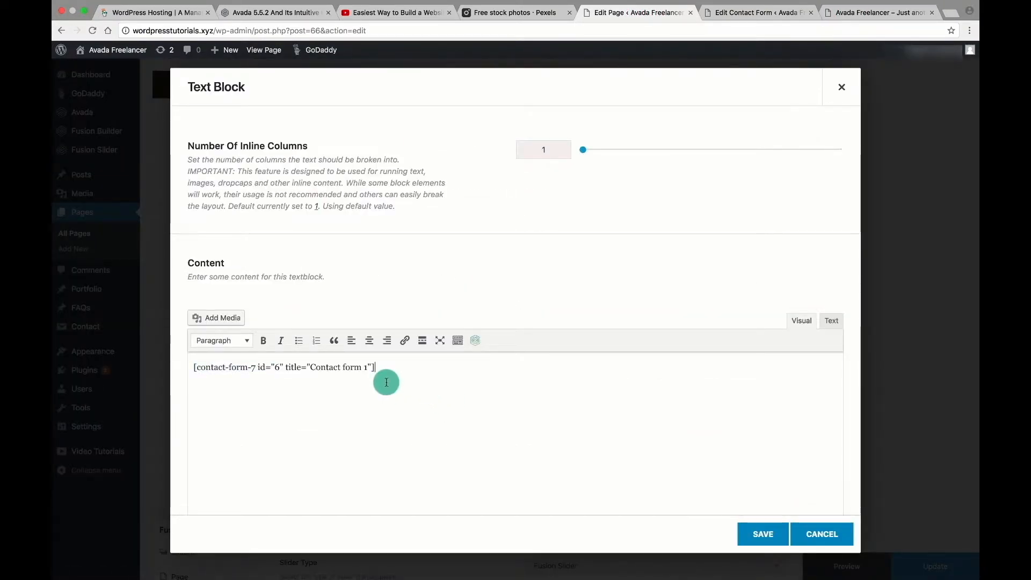
left_click(763, 536)
left_click(927, 566)
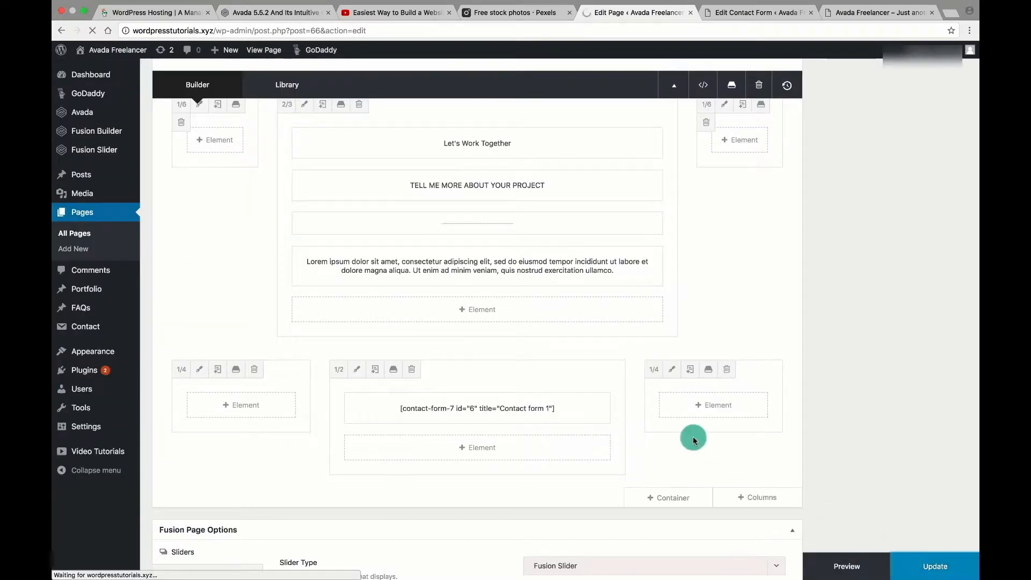
scroll(800, 247, "up", 20)
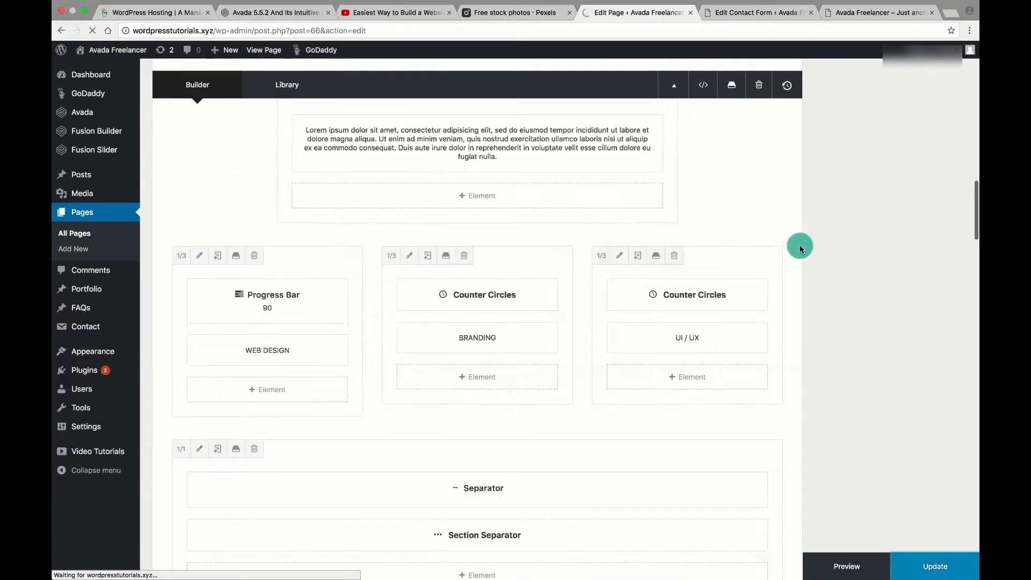
scroll(800, 248, "up", 12)
scroll(800, 248, "down", 20)
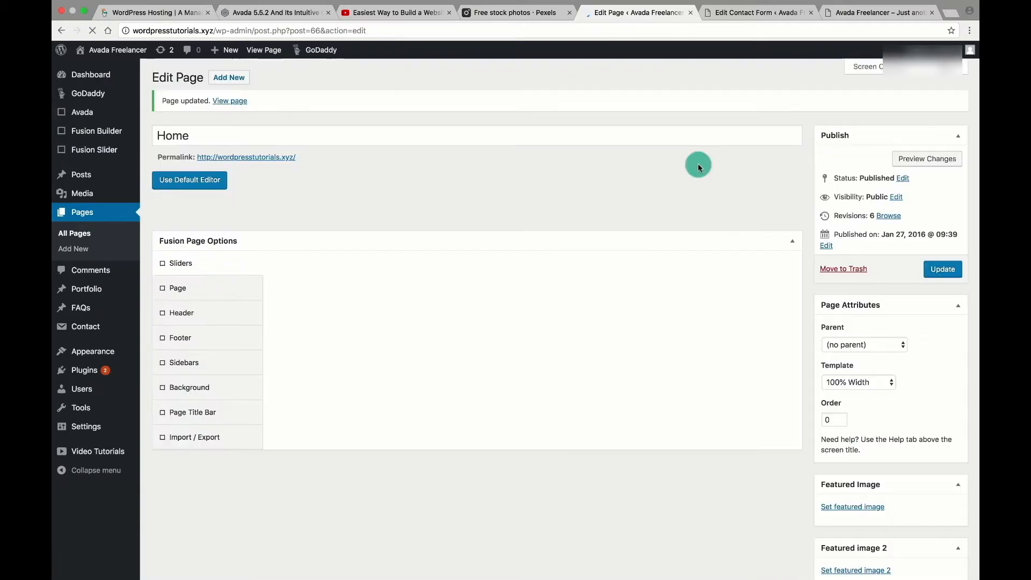
left_click(736, 12)
Reload the live front page and autofill the contact form's name and email fields.
left_click(854, 12)
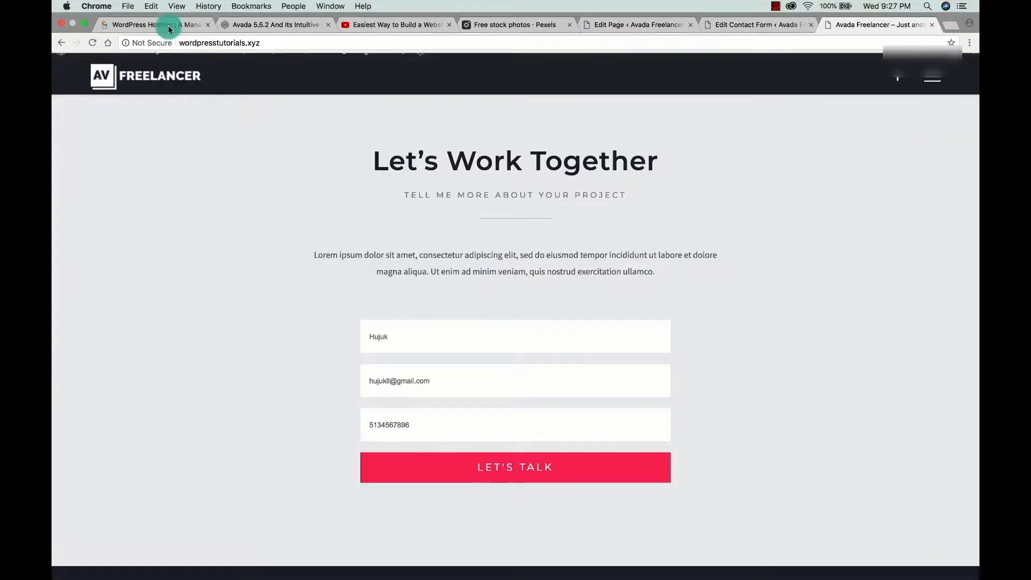
left_click(92, 42)
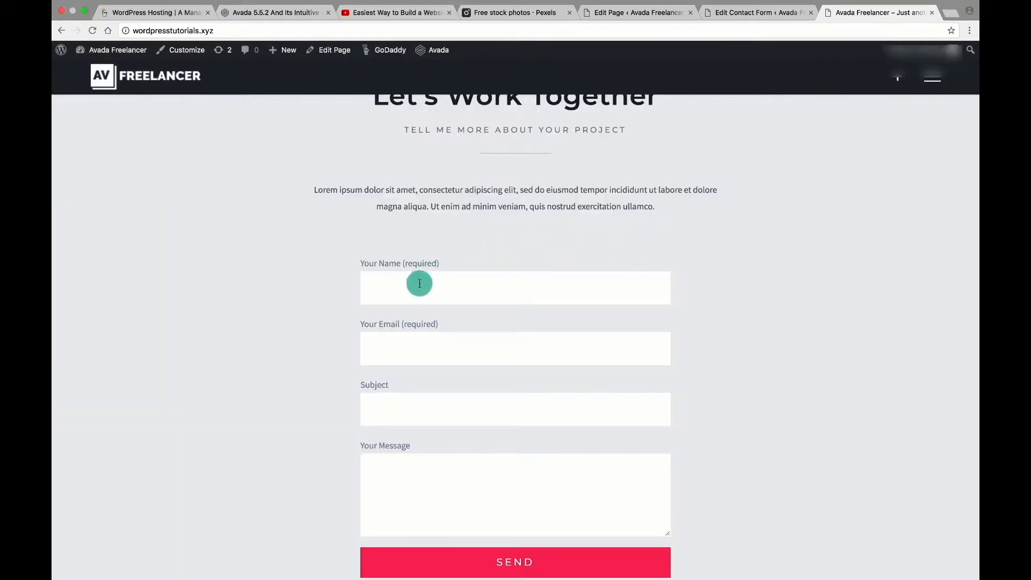
left_click(419, 284)
left_click(450, 306)
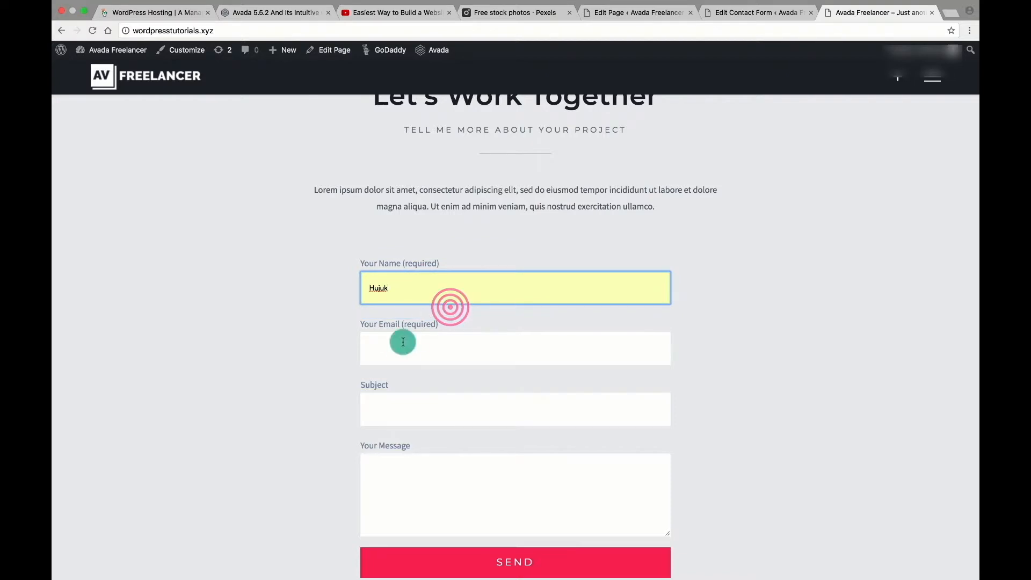
left_click(403, 342)
left_click(403, 366)
Enter subject 'Pr' and message 'Hi', send the test message, and go to the Contact Forms list.
left_click(403, 407)
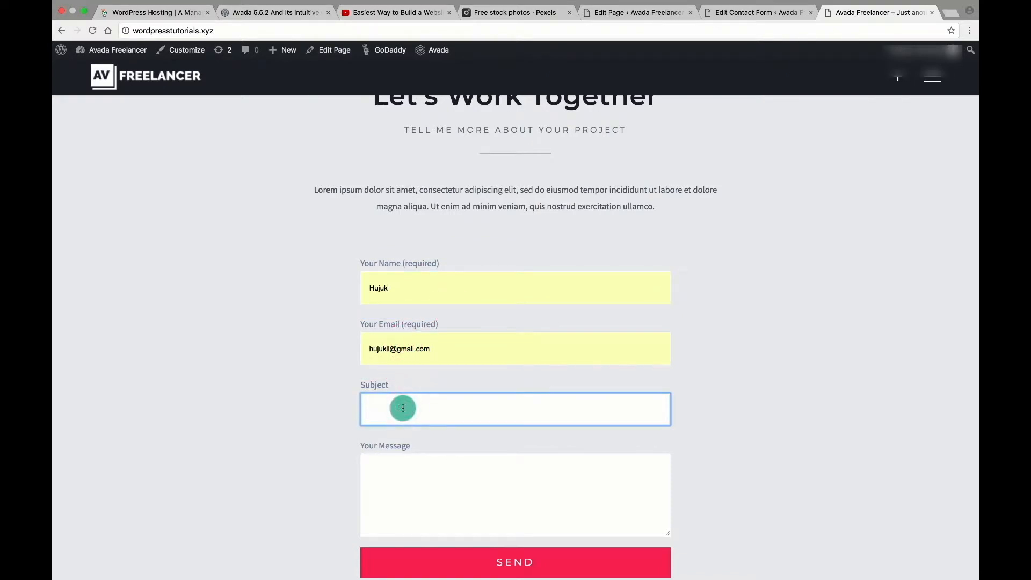
type("Projects")
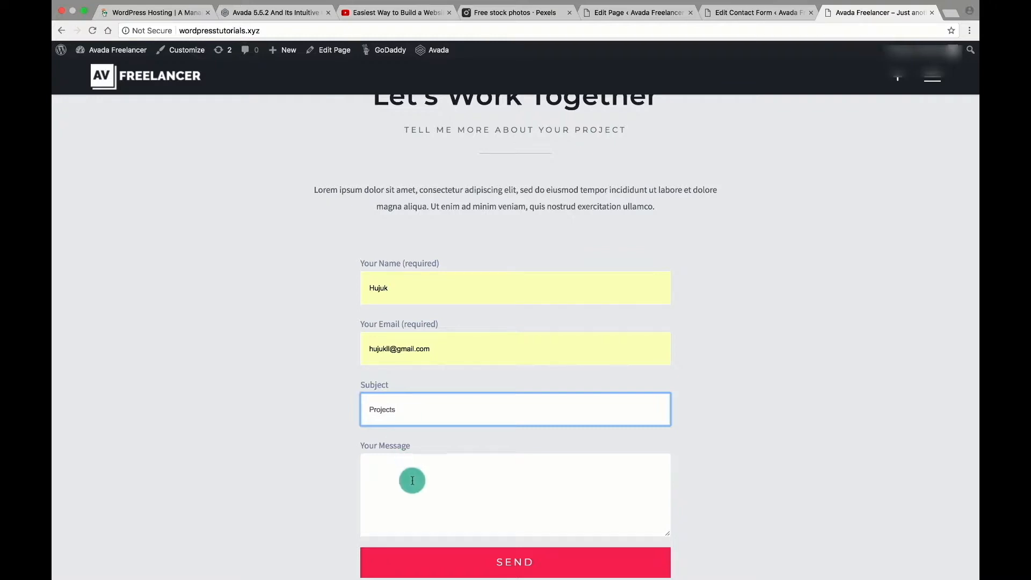
left_click(413, 480)
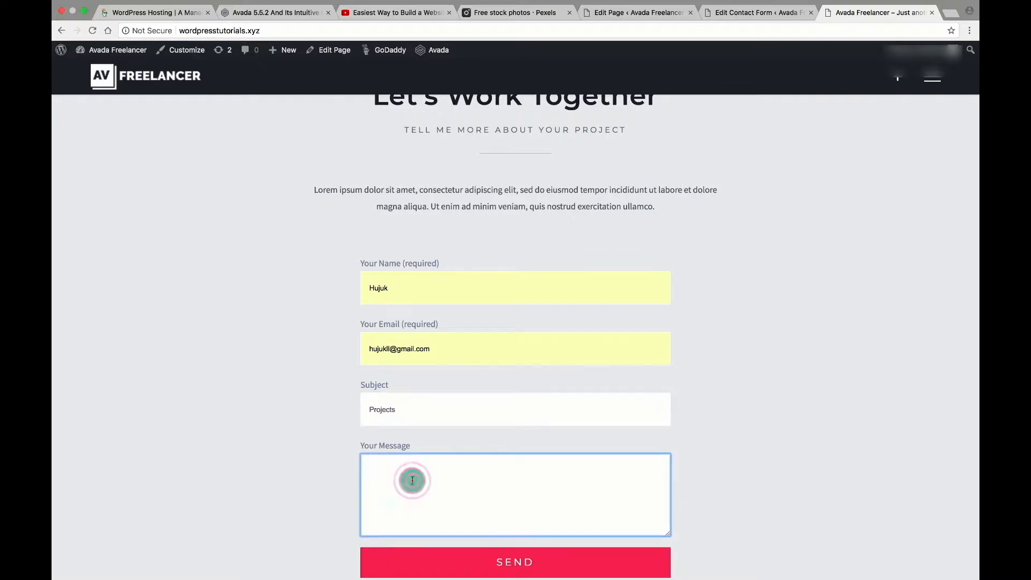
type("Hi")
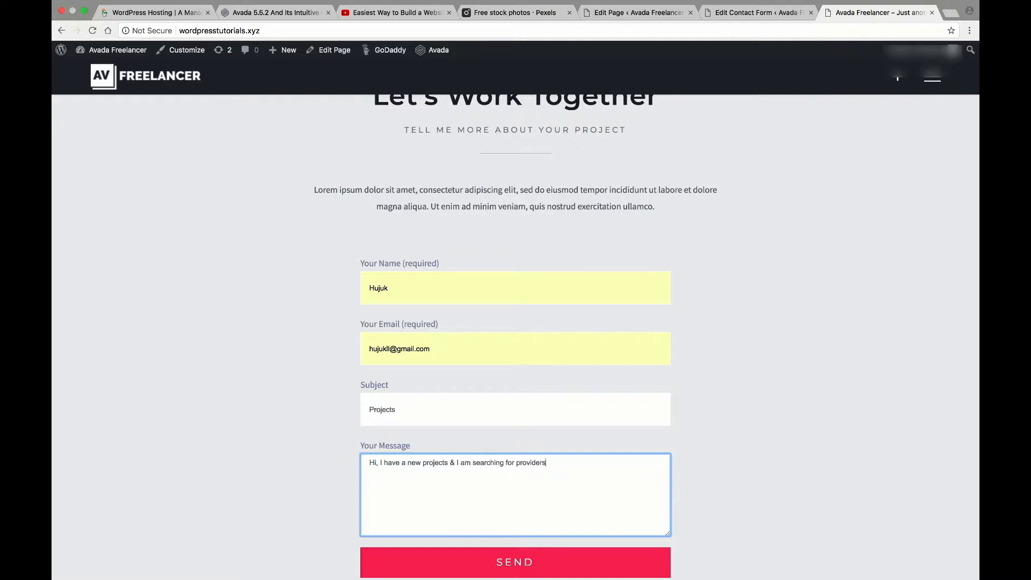
scroll(815, 494, "down", 2)
left_click(485, 468)
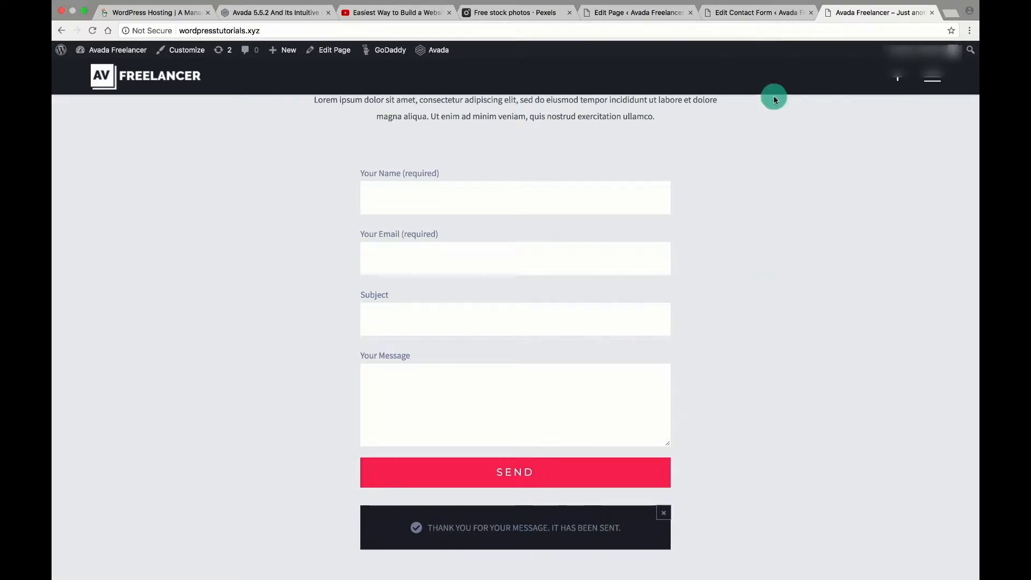
left_click(757, 13)
left_click(508, 460)
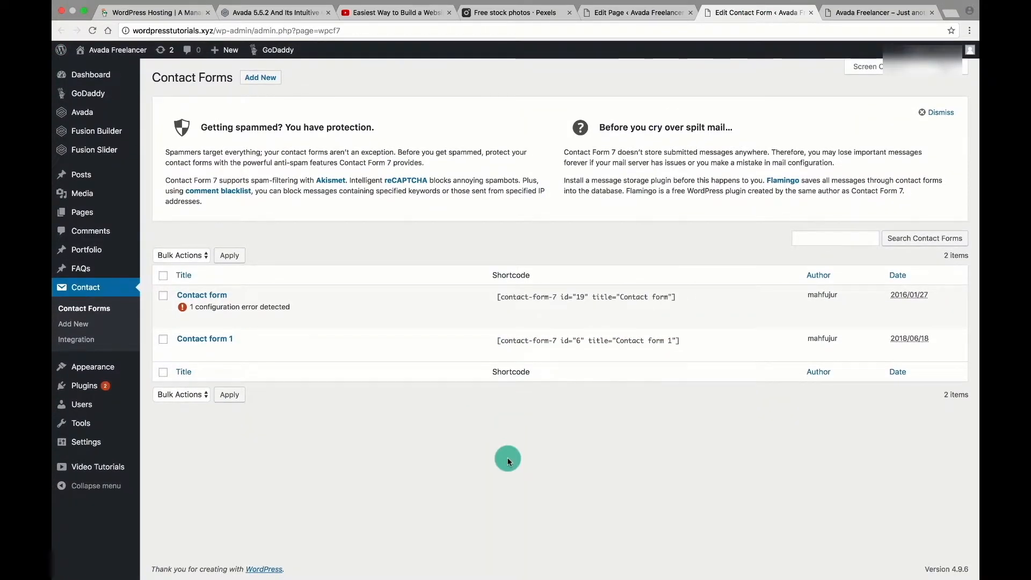
Check Contact form 1's Mail tab recipient, then view GoDaddy's three Office 365 Starter Email plans.
left_click(192, 341)
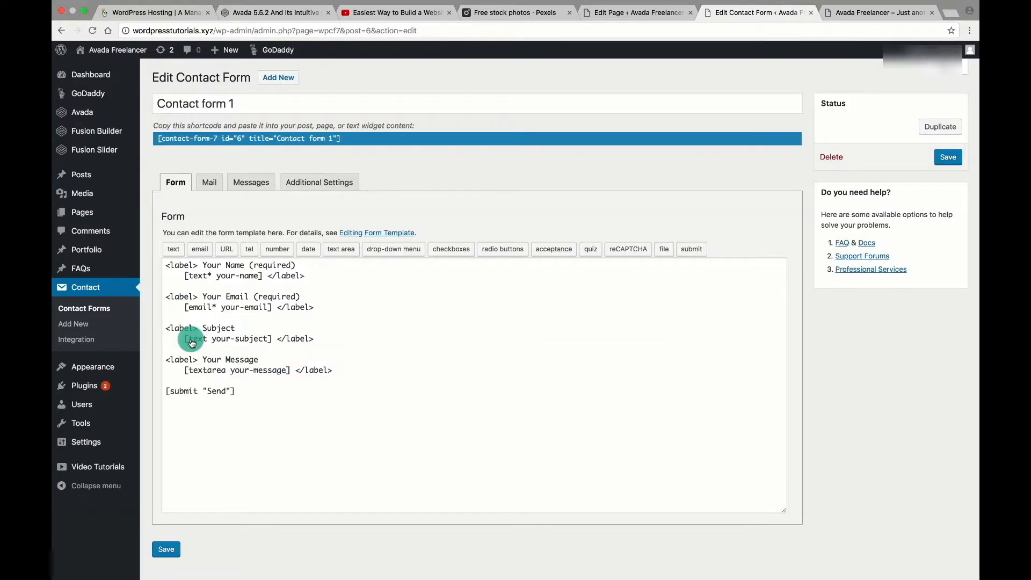
left_click(209, 182)
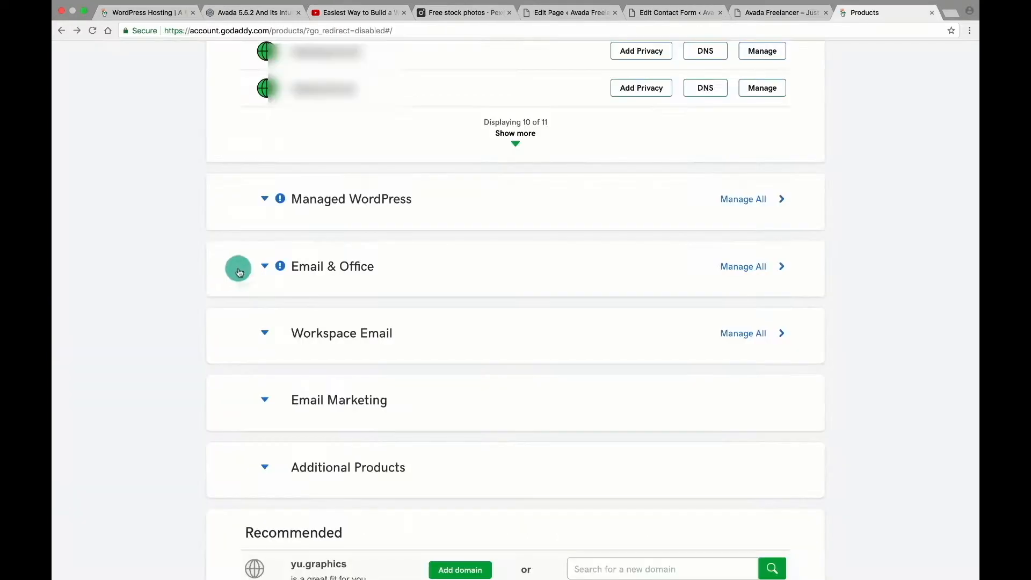
left_click(265, 266)
left_click(765, 306)
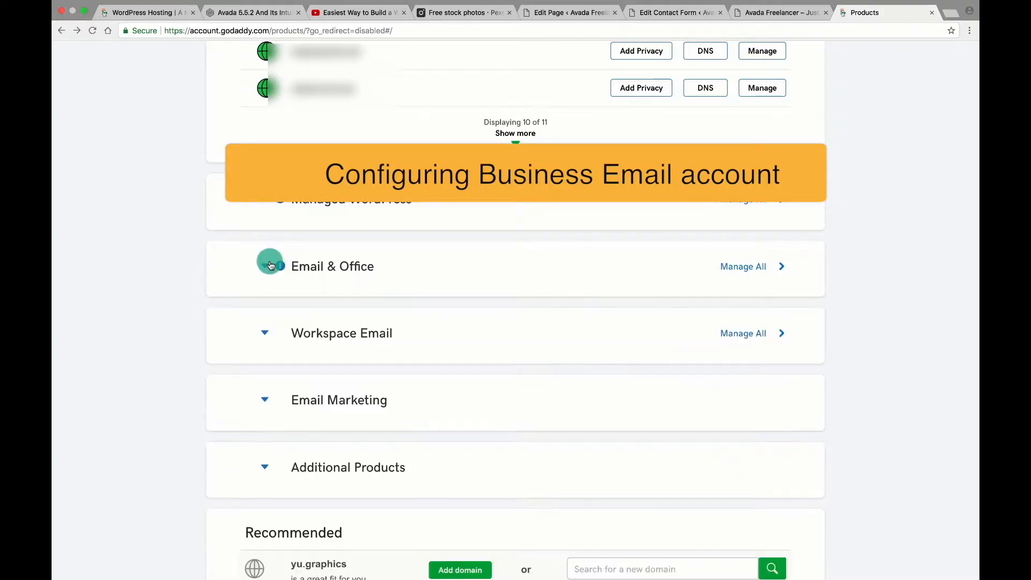
Set up an Office 365 Starter Email on wordpresstutorials.xyz, entering the username and first and last names.
left_click(272, 261)
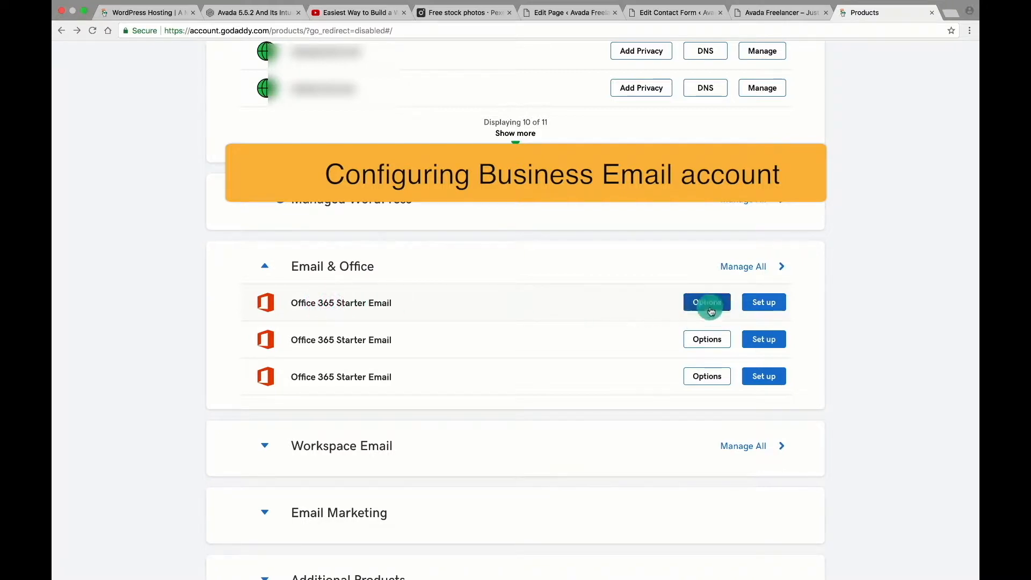
left_click(763, 303)
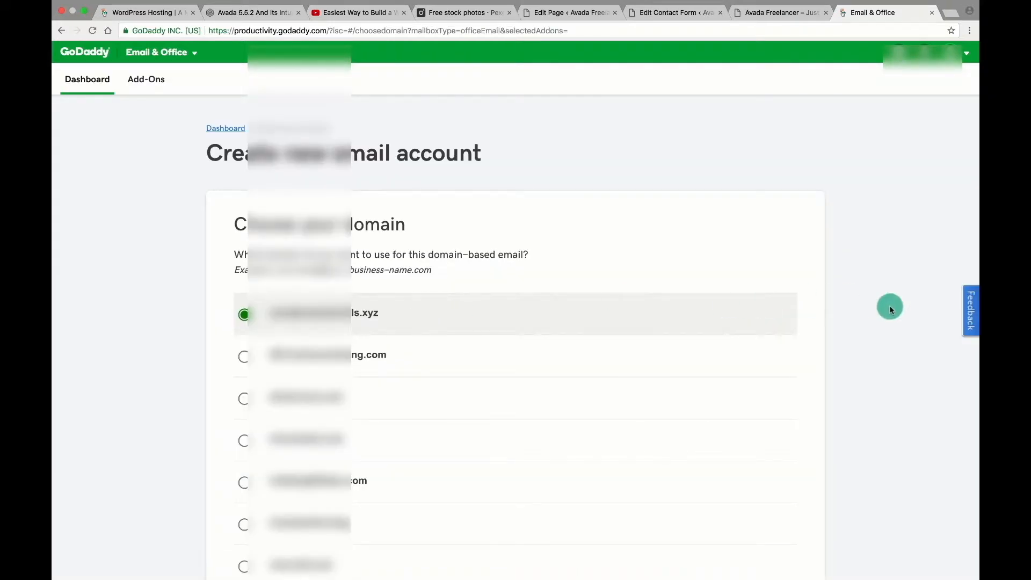
scroll(752, 338, "down", 7)
left_click(265, 432)
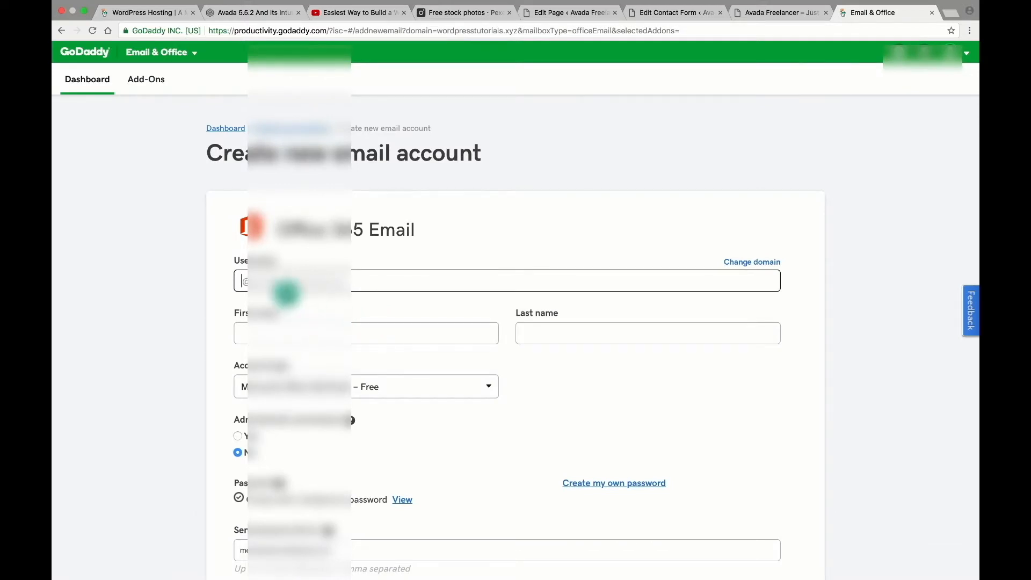
type("in")
left_click(242, 332)
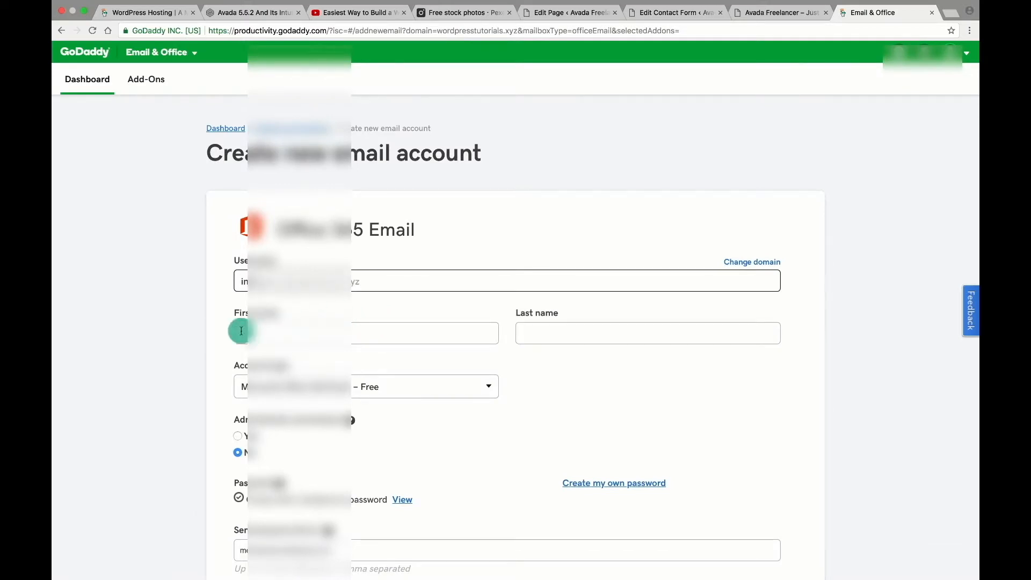
left_click(252, 350)
left_click(536, 327)
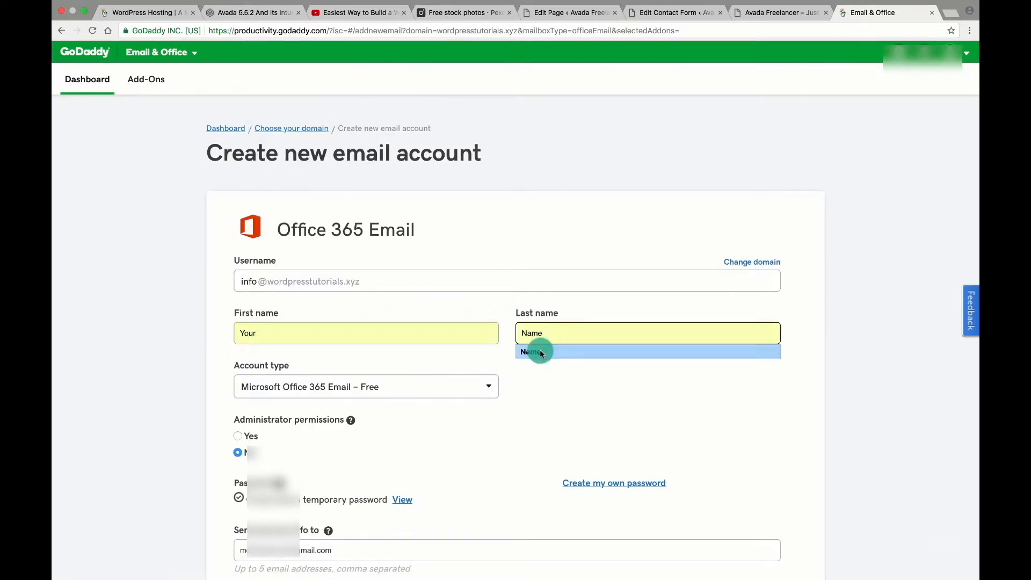
left_click(543, 349)
Grant administrator permissions, set a custom password, accept the trial terms and create the mailbox.
scroll(543, 441, "down", 3)
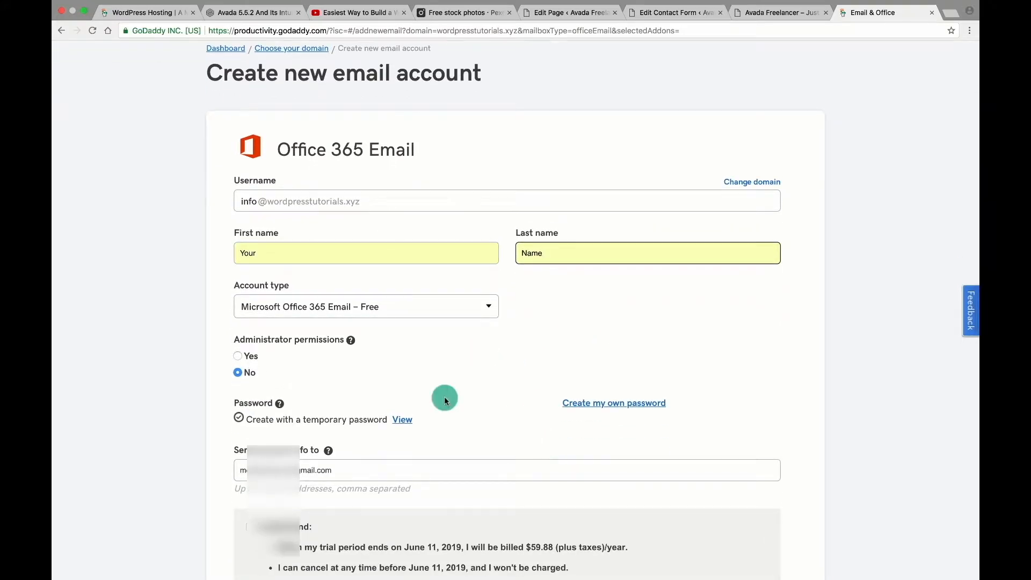
left_click(237, 356)
left_click(350, 342)
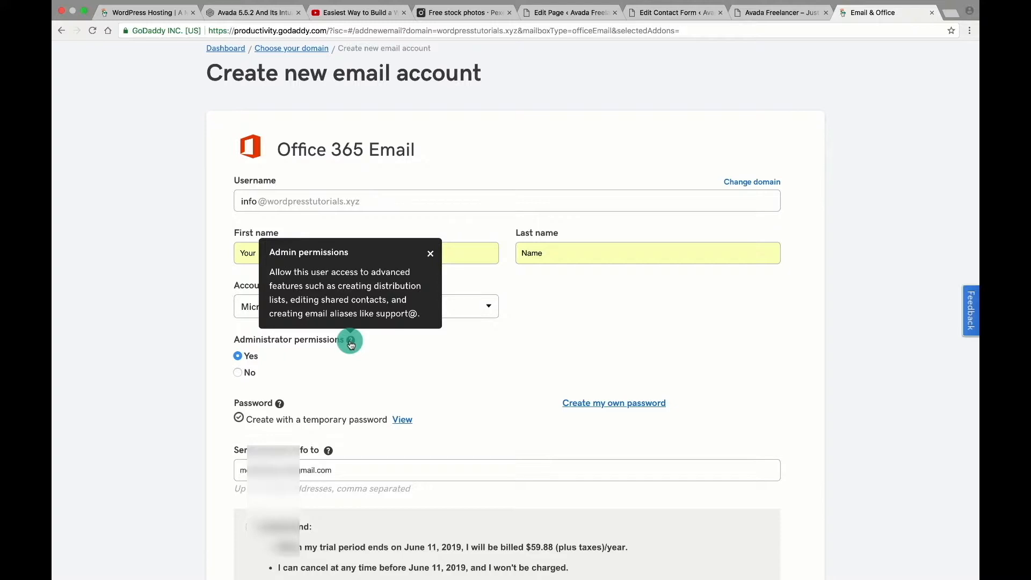
left_click(351, 342)
scroll(547, 381, "down", 3)
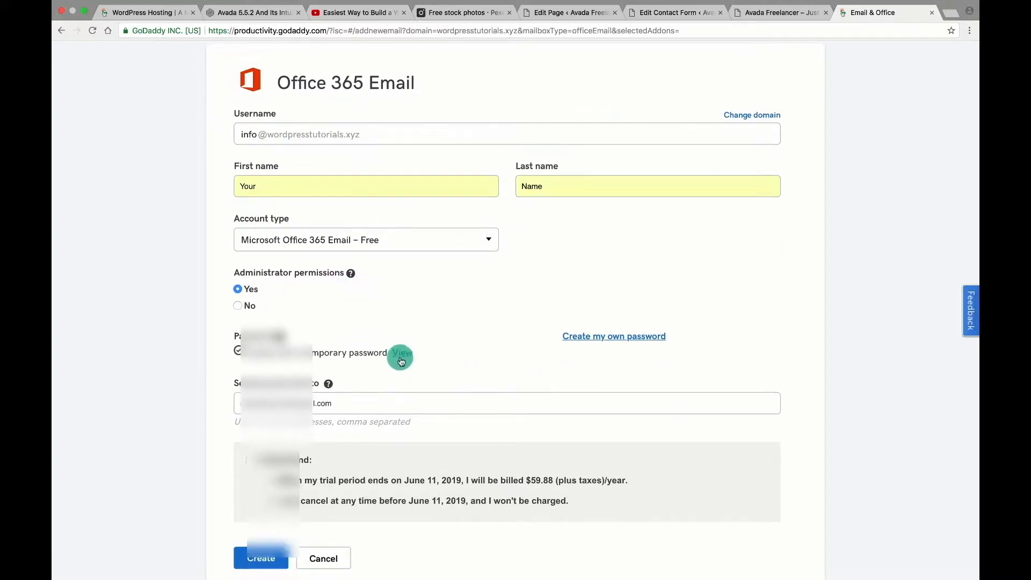
left_click(595, 338)
type("••••••••••••")
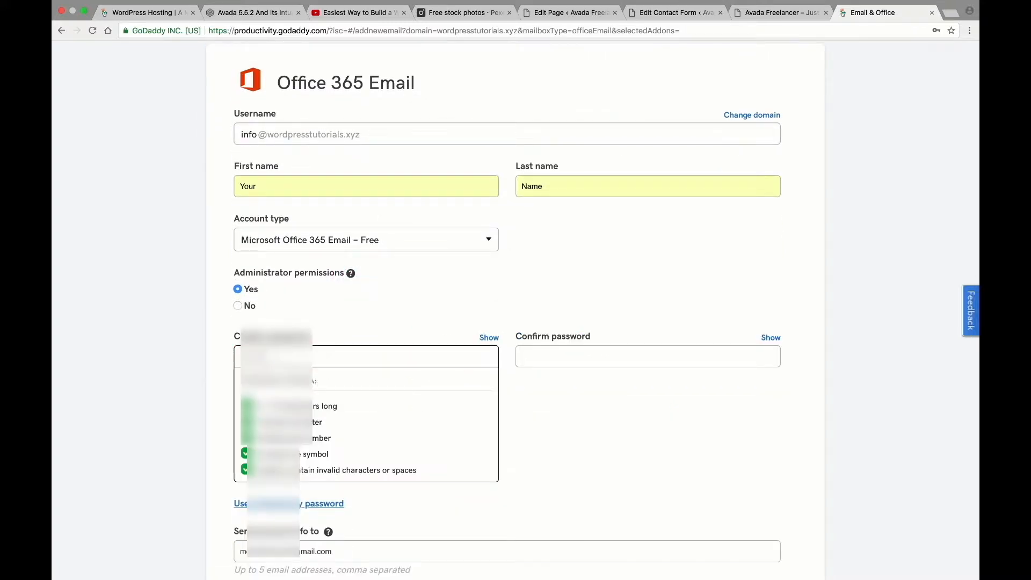
left_click(569, 357)
type("••••••••••••")
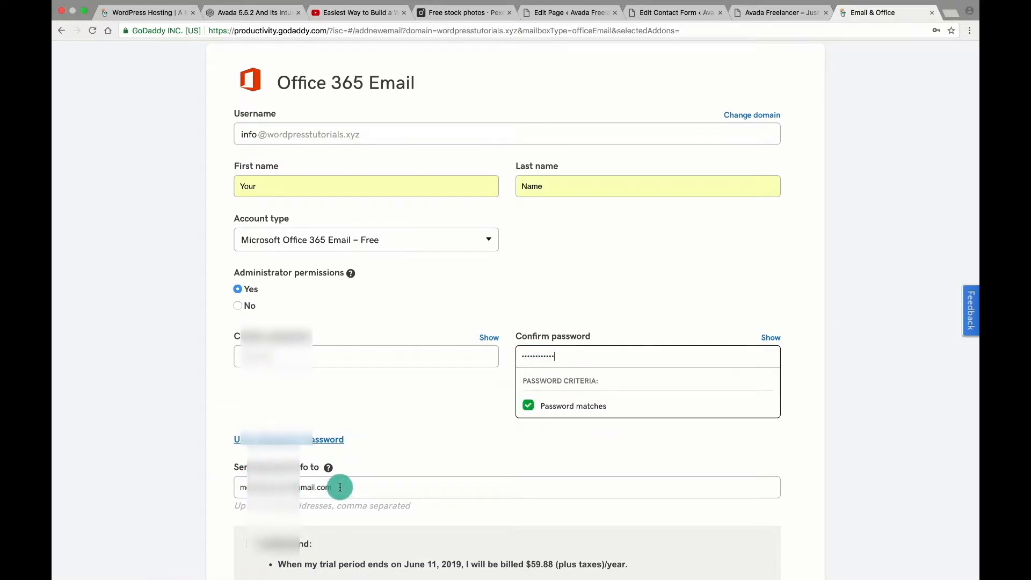
scroll(339, 488, "down", 5)
left_click(251, 438)
left_click(267, 484)
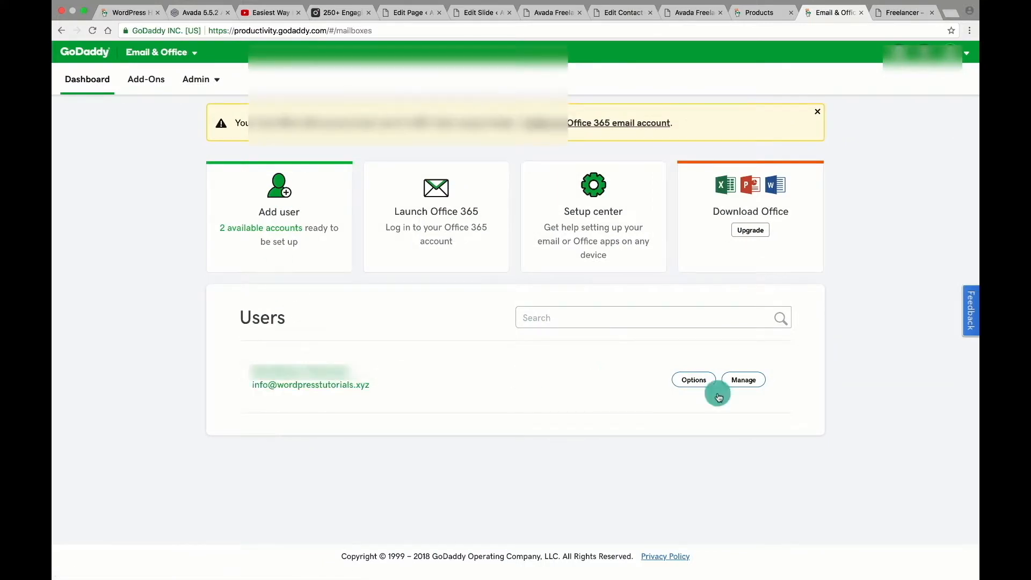
Open the new mailbox's management page and look over its email setup options.
left_click(750, 380)
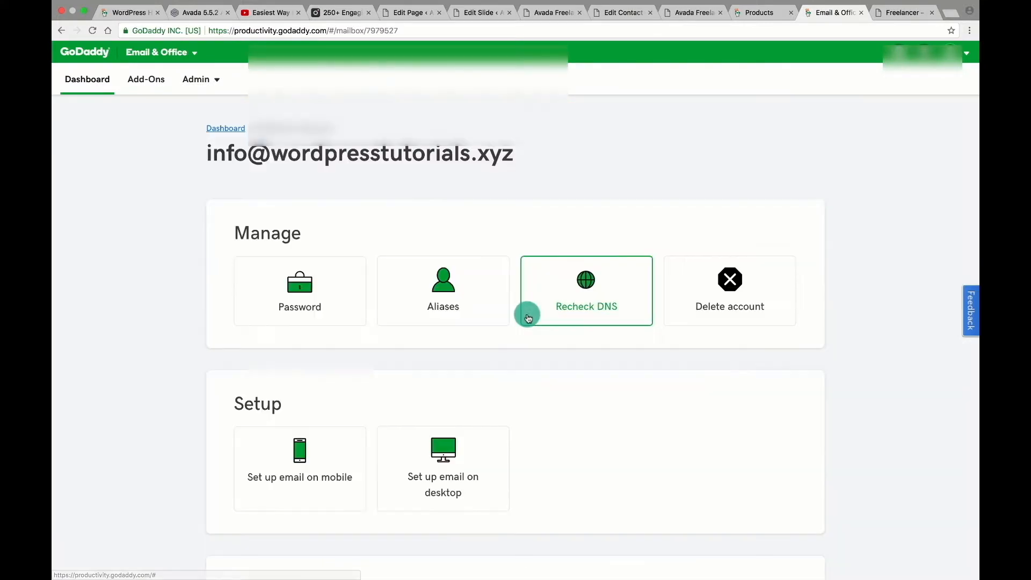
scroll(614, 376, "down", 3)
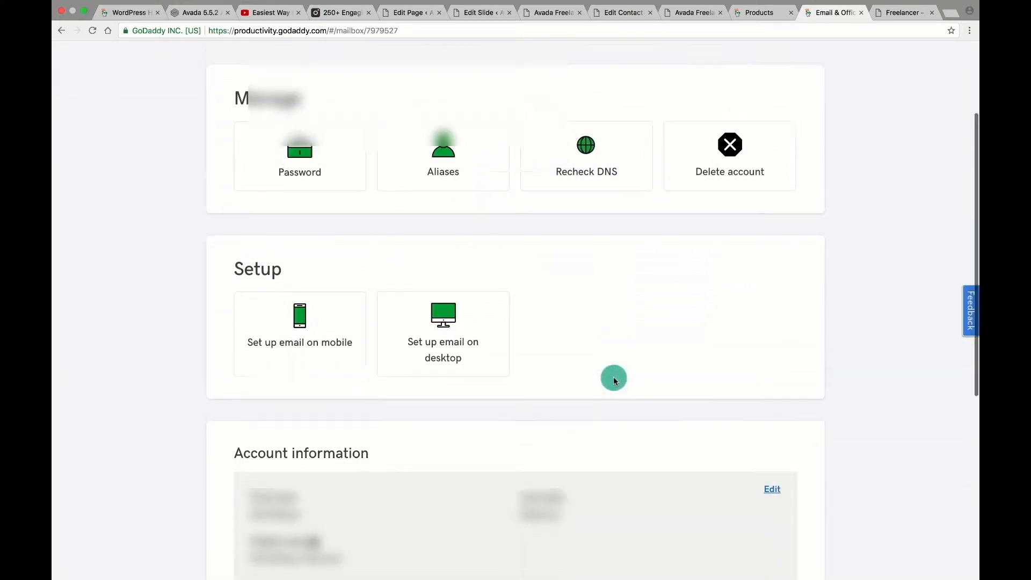
scroll(614, 375, "up", 3)
left_click_drag(206, 152, 536, 152)
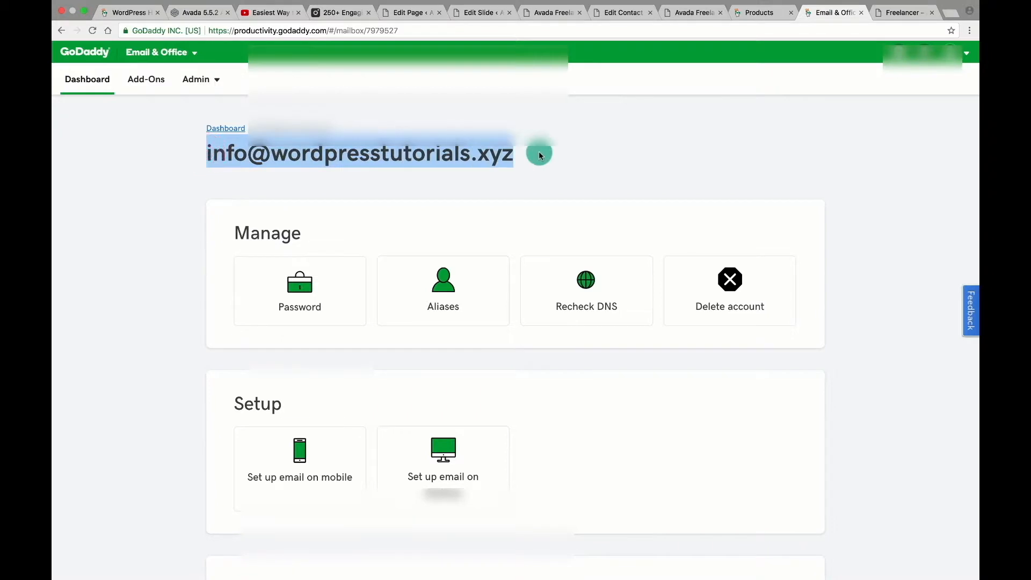
left_click(536, 152)
scroll(611, 448, "down", 4)
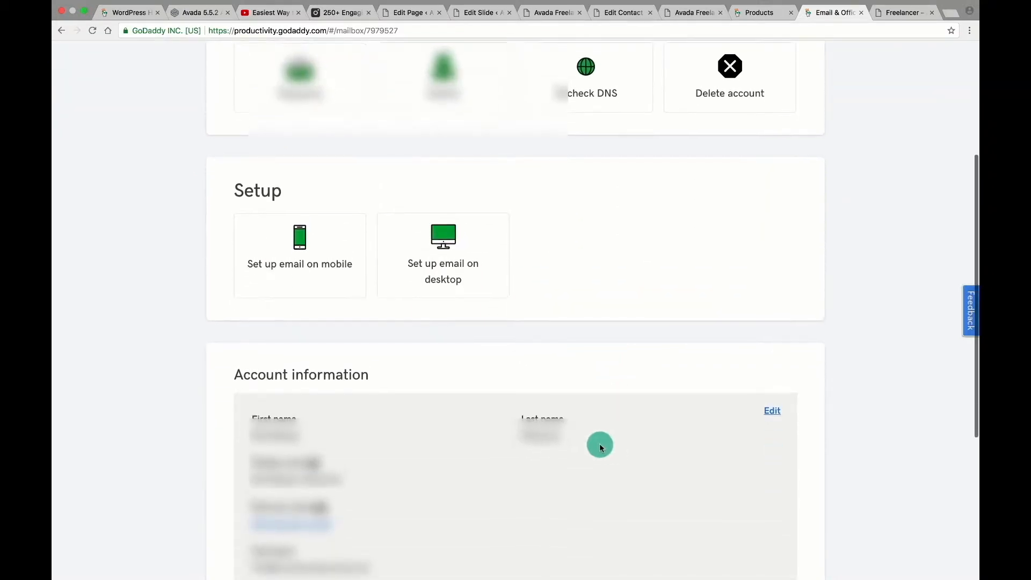
left_click(296, 243)
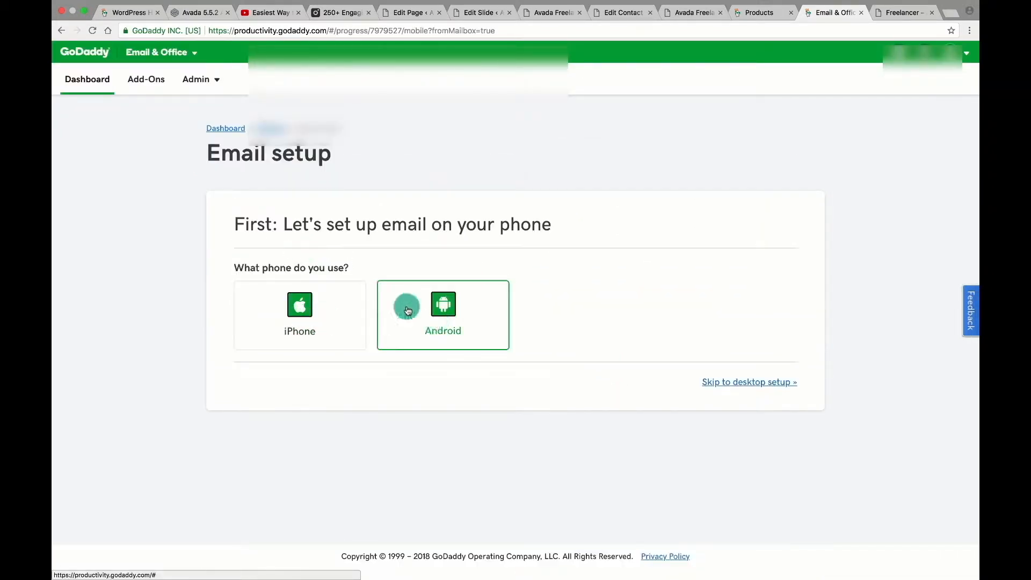
left_click(271, 128)
Choose desktop setup with Outlook on the web, launch it, and sign in to the mailbox.
left_click(438, 444)
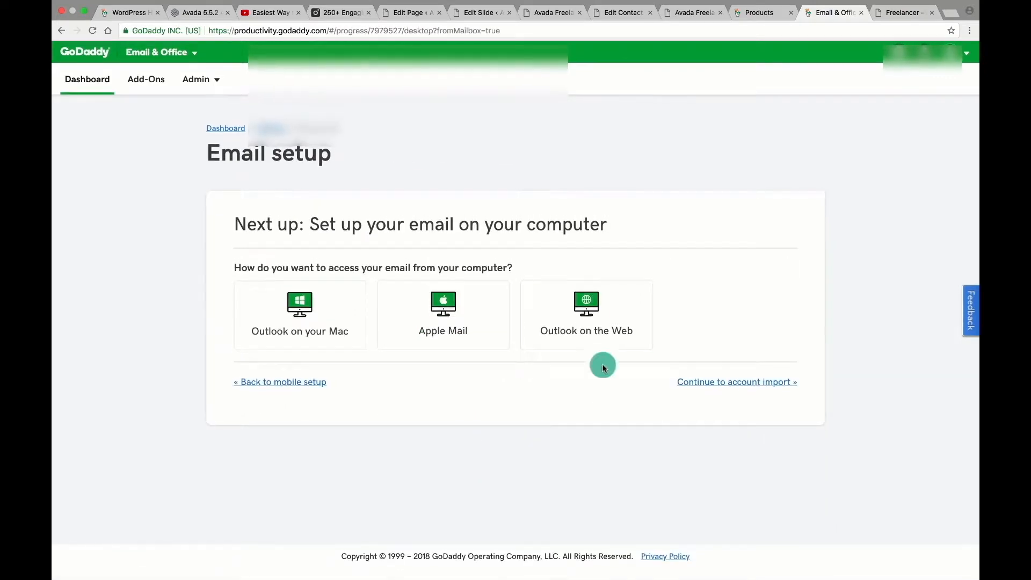
left_click(566, 321)
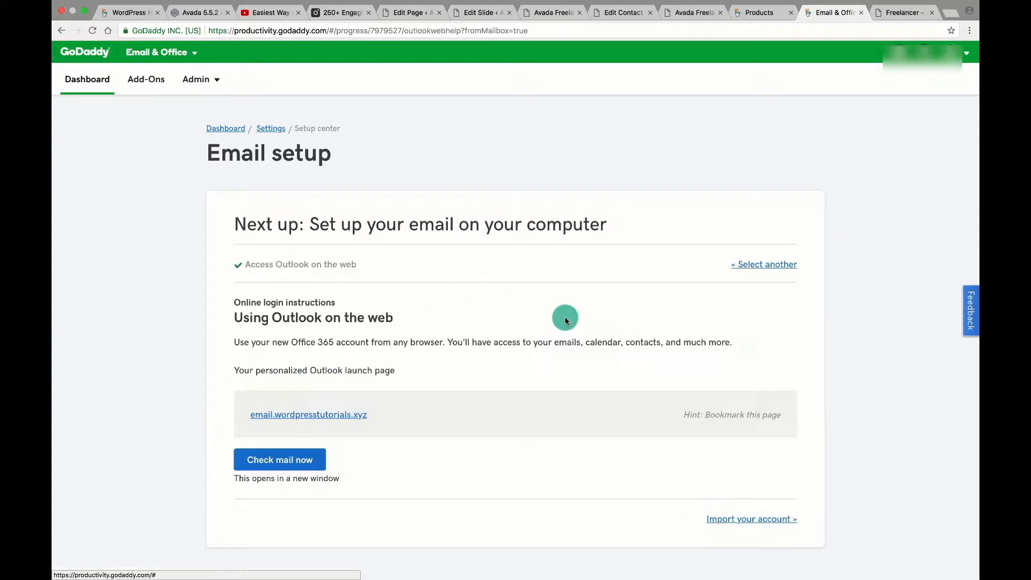
left_click(317, 415)
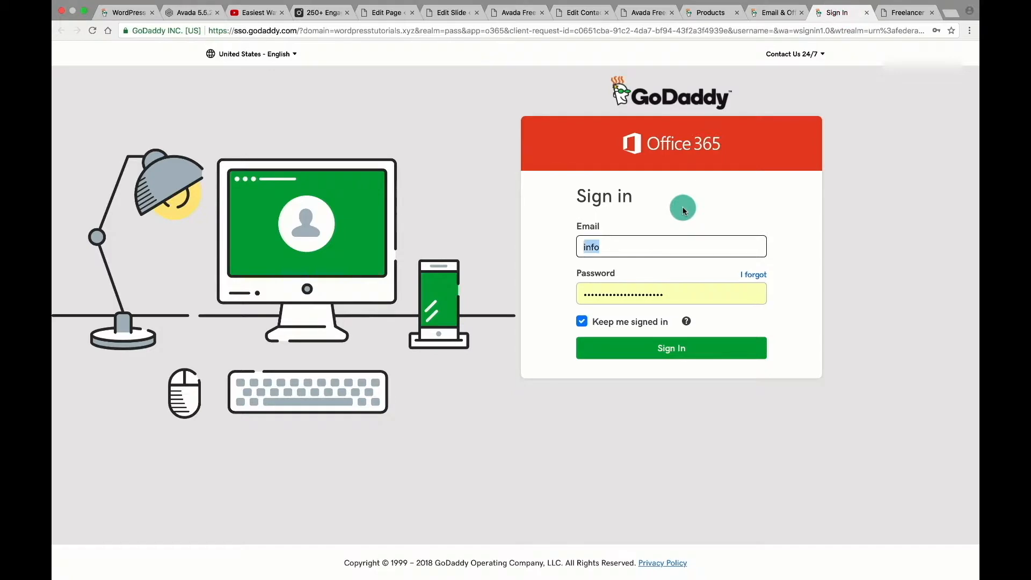
key("Tab")
type("**")
left_click(681, 338)
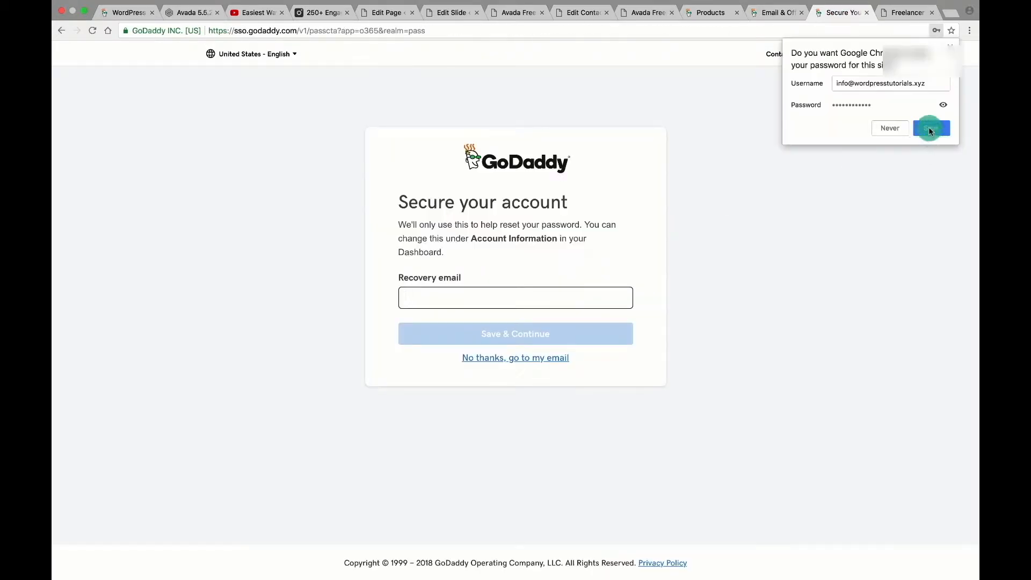
left_click(930, 129)
Add a recovery email address and stay signed in to the Microsoft account.
left_click(488, 295)
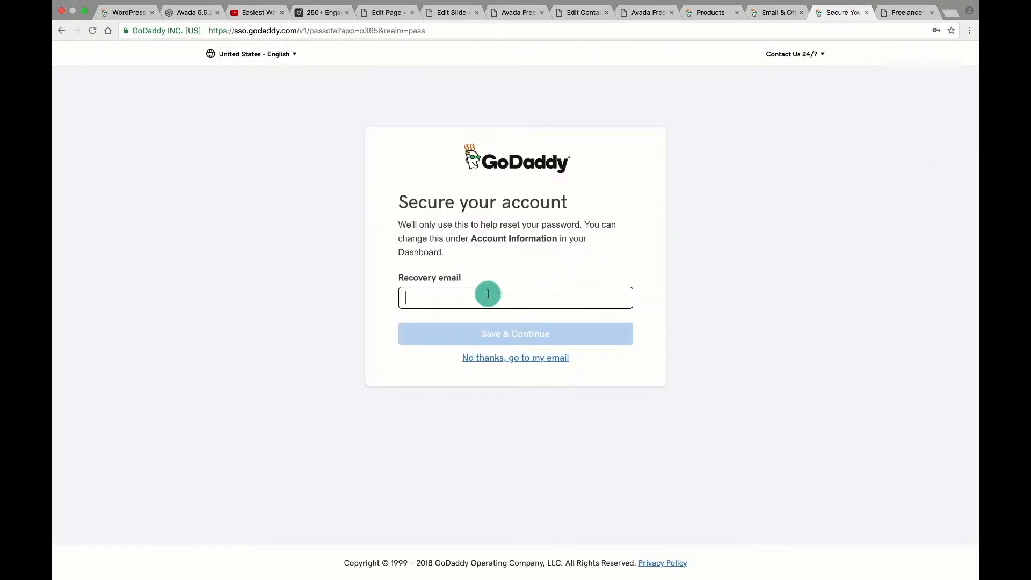
type("m")
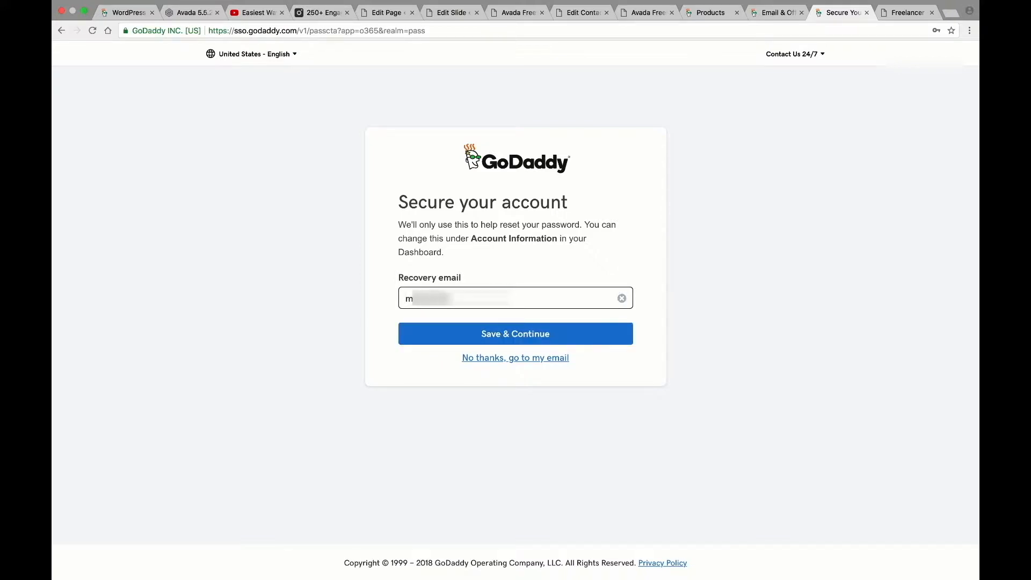
key("super+a")
type("s")
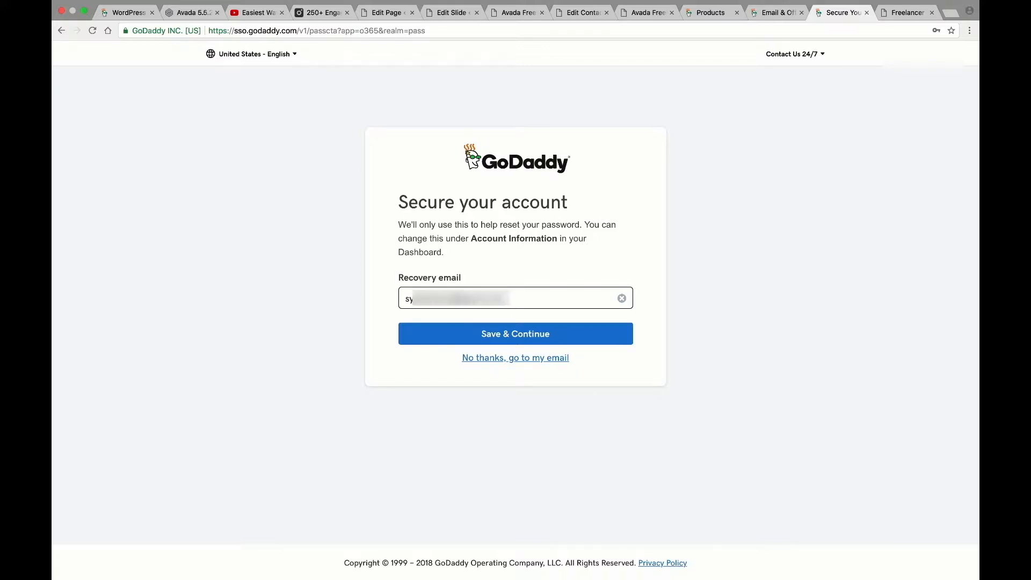
left_click(513, 333)
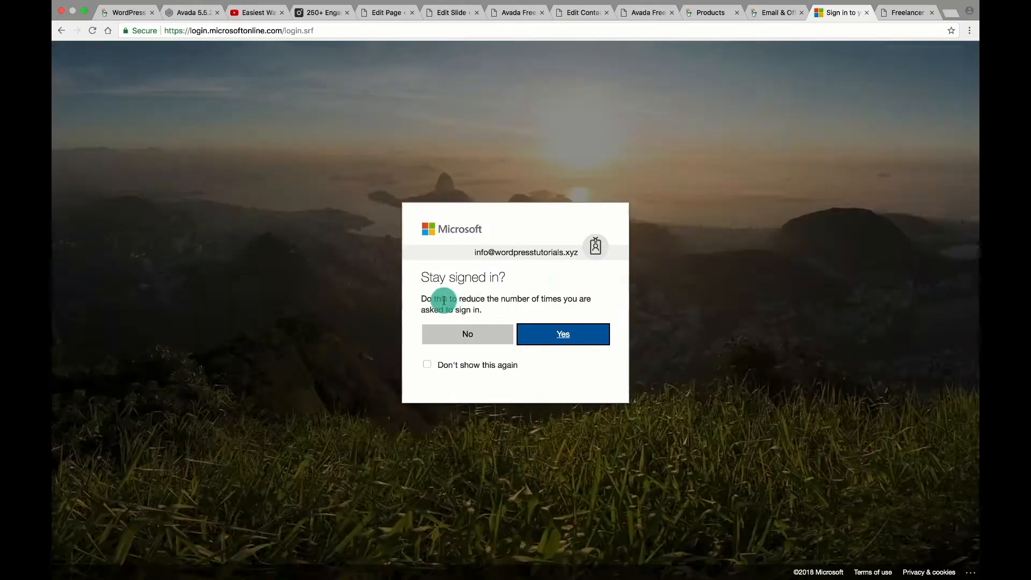
left_click(556, 336)
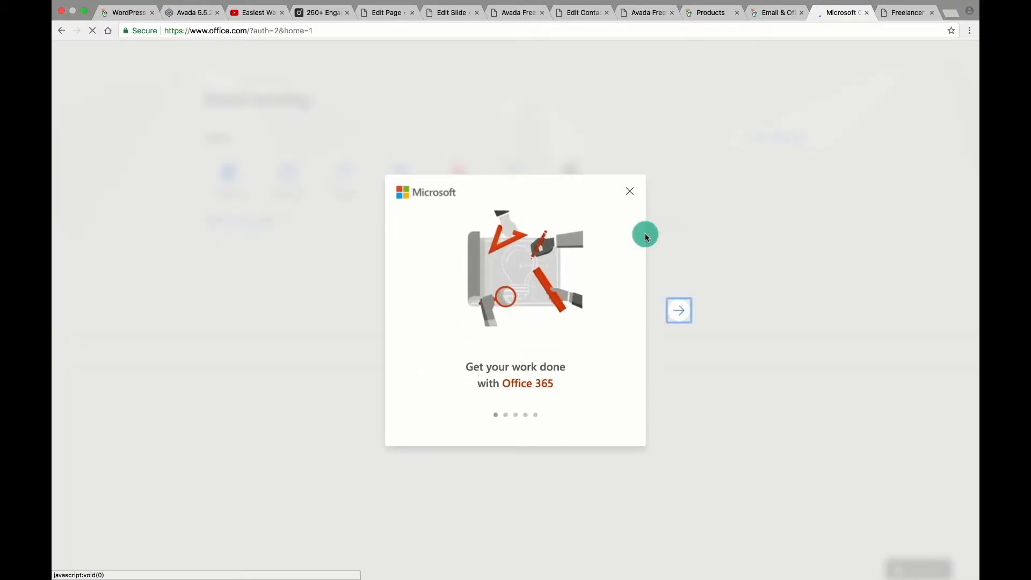
Skip through the Office 365 introduction slides and open the Outlook mail app.
left_click(679, 310)
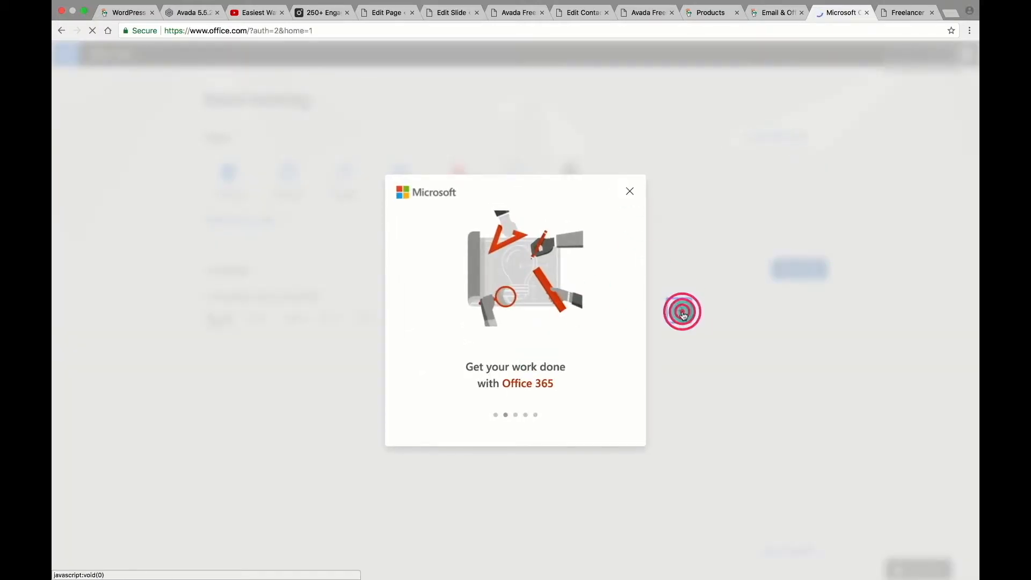
left_click(679, 310)
left_click(679, 310)
left_click(681, 311)
left_click(629, 194)
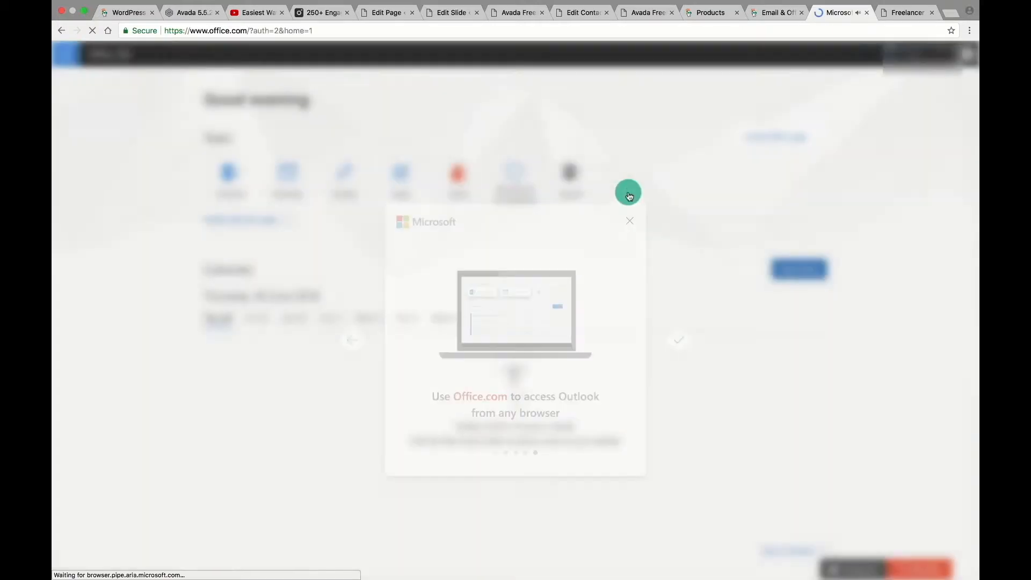
left_click(236, 182)
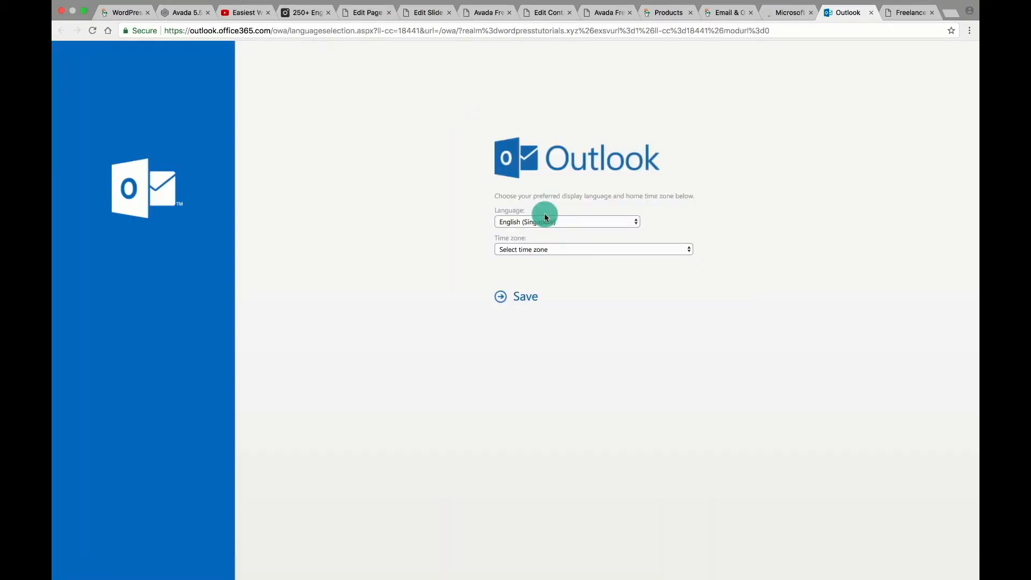
Set the Outlook time zone to International Date Line West and save.
left_click(525, 297)
left_click(525, 248)
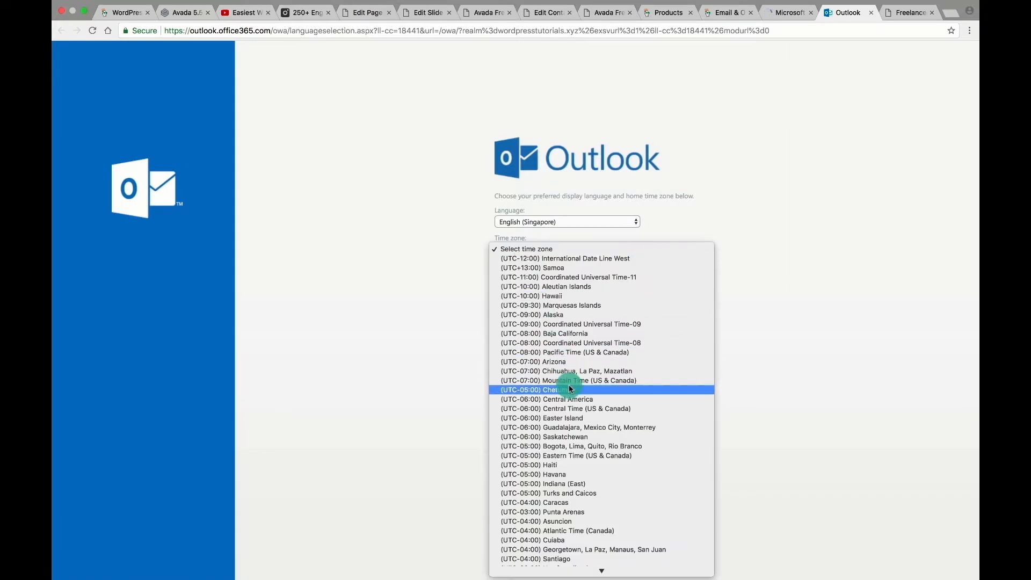
left_click(566, 258)
left_click(522, 298)
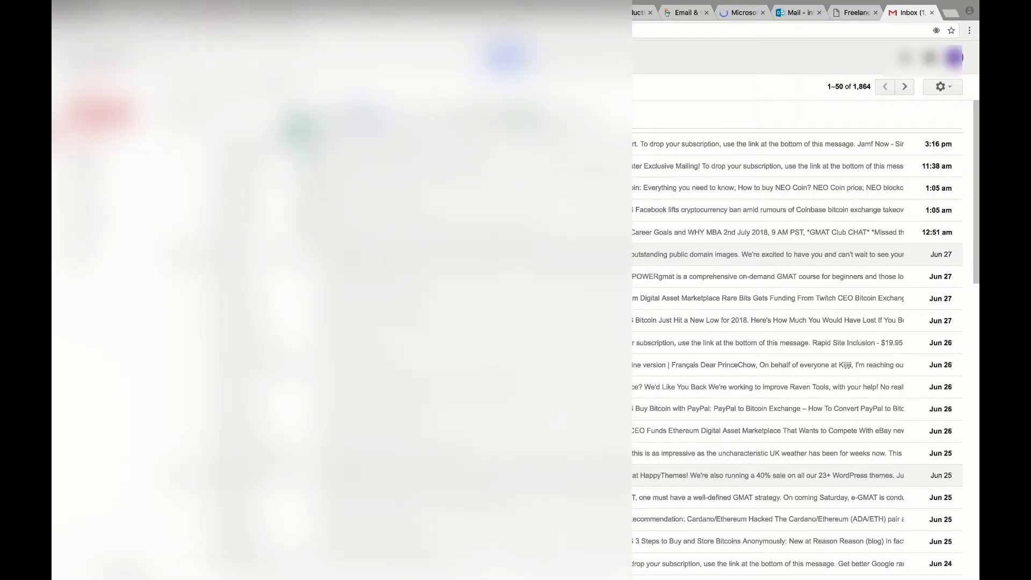
Send the Gmail test message 'A Web Dev Project' and open it in the Office 365 inbox.
left_click(664, 306)
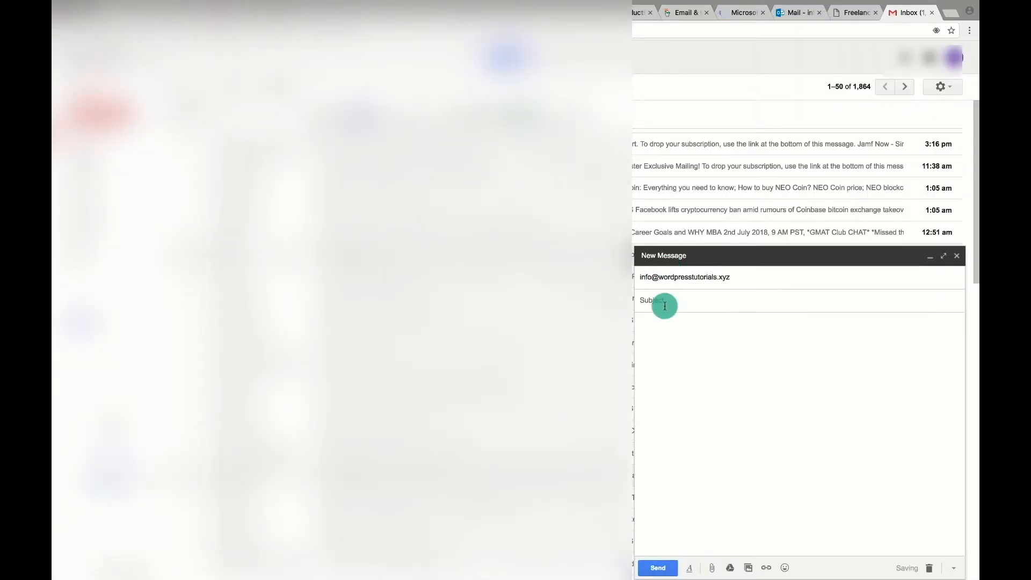
type("A Web Dev Project")
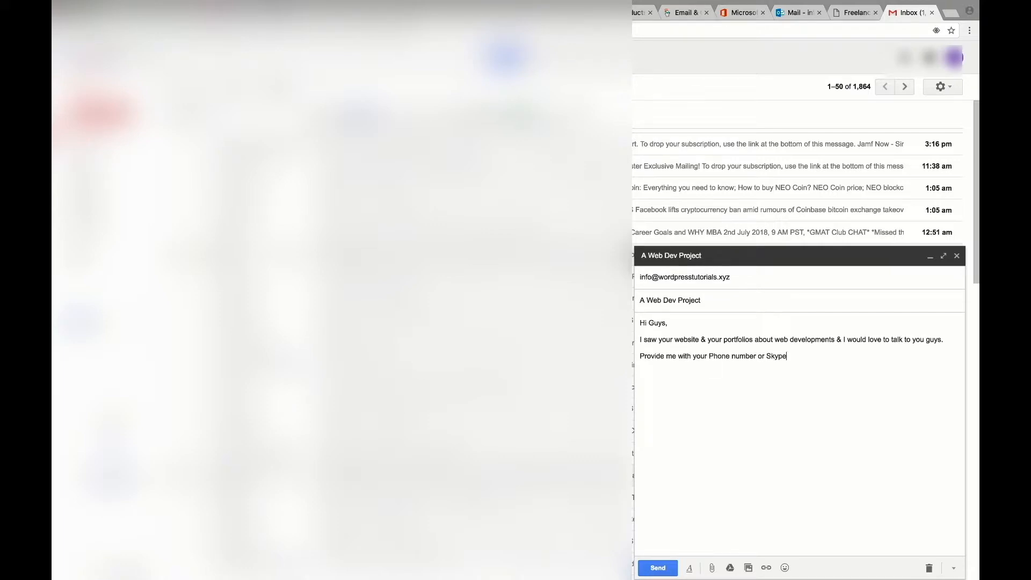
left_click(663, 574)
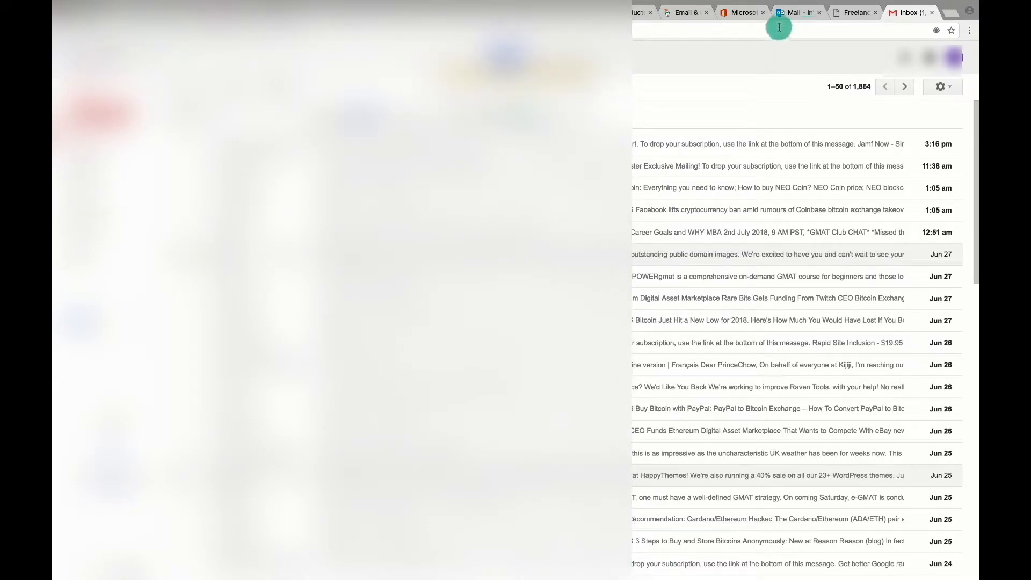
left_click(797, 13)
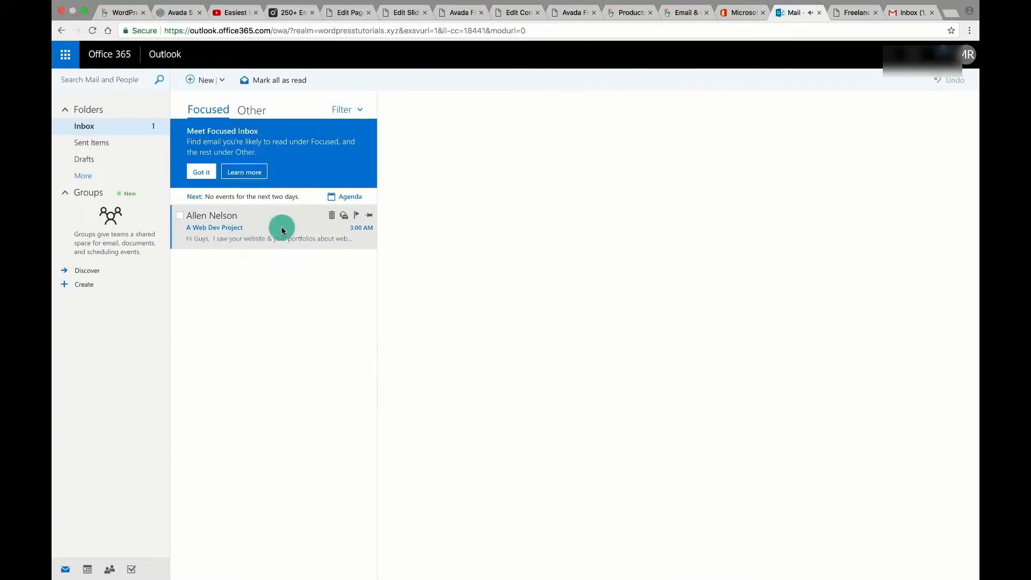
left_click(203, 172)
left_click(239, 161)
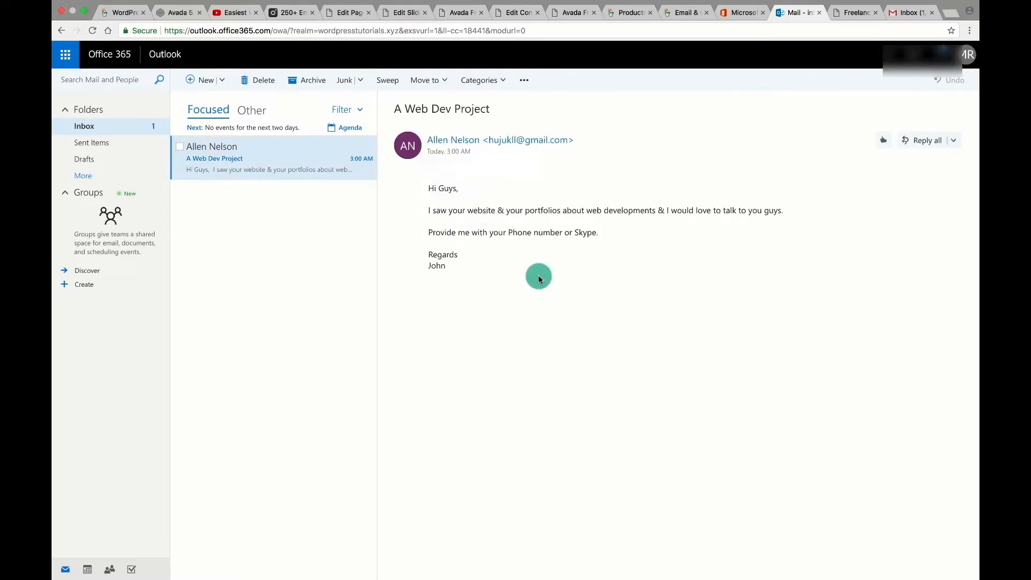
Copy the mailbox address from the GoDaddy products page.
left_click(636, 12)
right_click(269, 154)
left_click(299, 175)
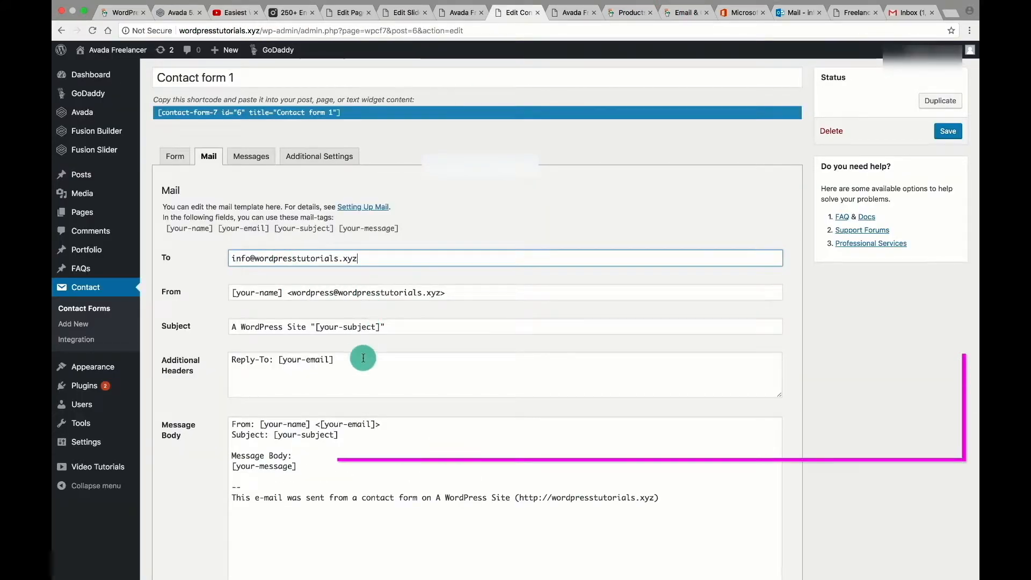
Save Contact form 1's mail settings.
scroll(363, 359, "down", 3)
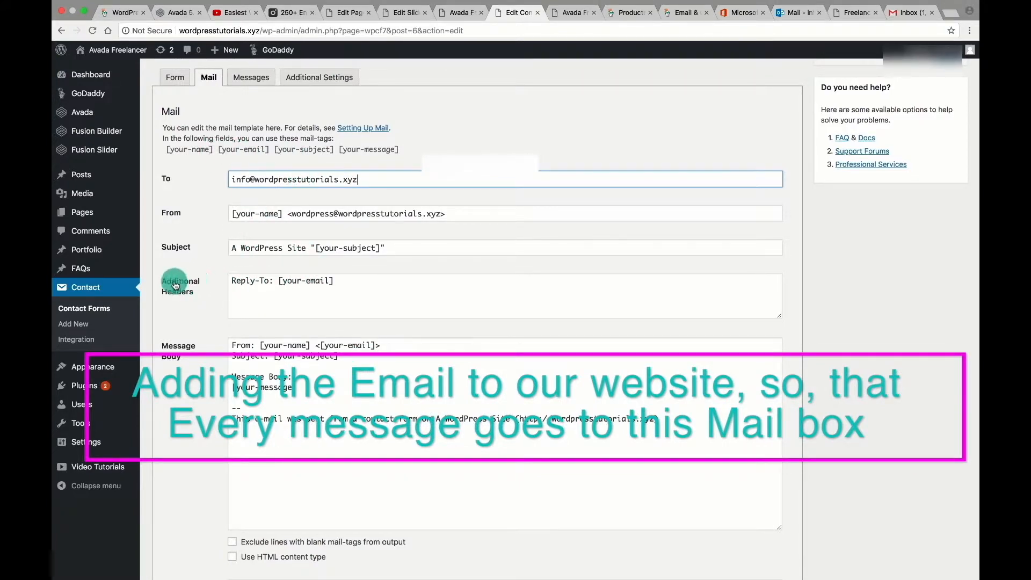
scroll(375, 343, "down", 5)
scroll(388, 343, "up", 6)
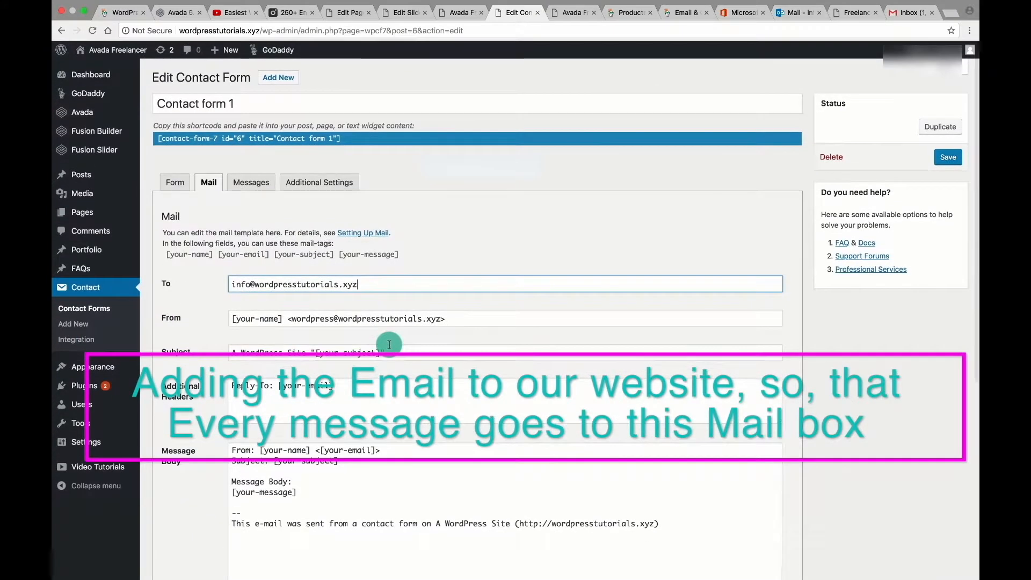
scroll(388, 343, "down", 6)
left_click(168, 525)
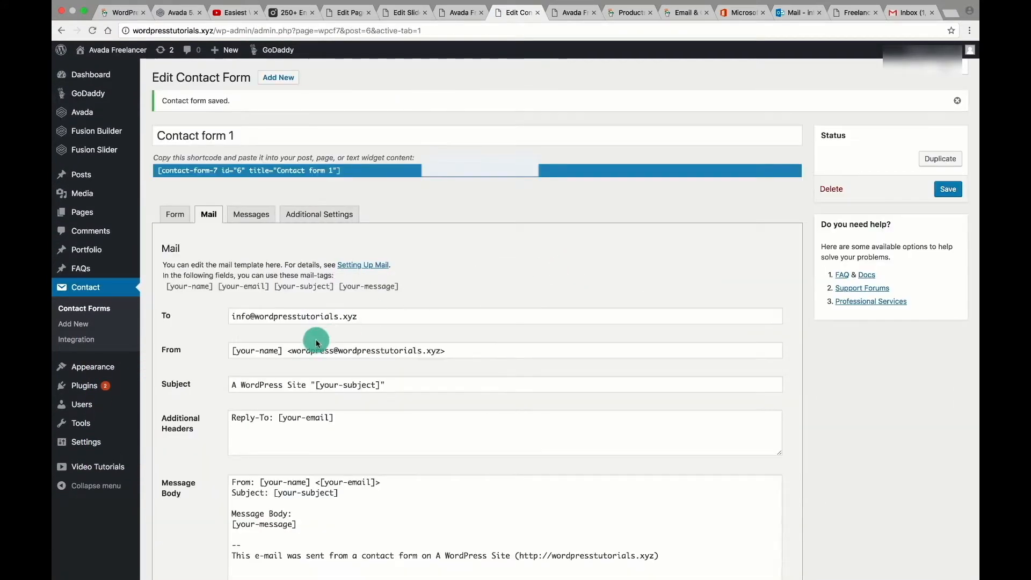
On the live contact page, enter a sender name, email, subject 'Web Development Project' and message, then send.
left_click(574, 12)
scroll(553, 376, "down", 20)
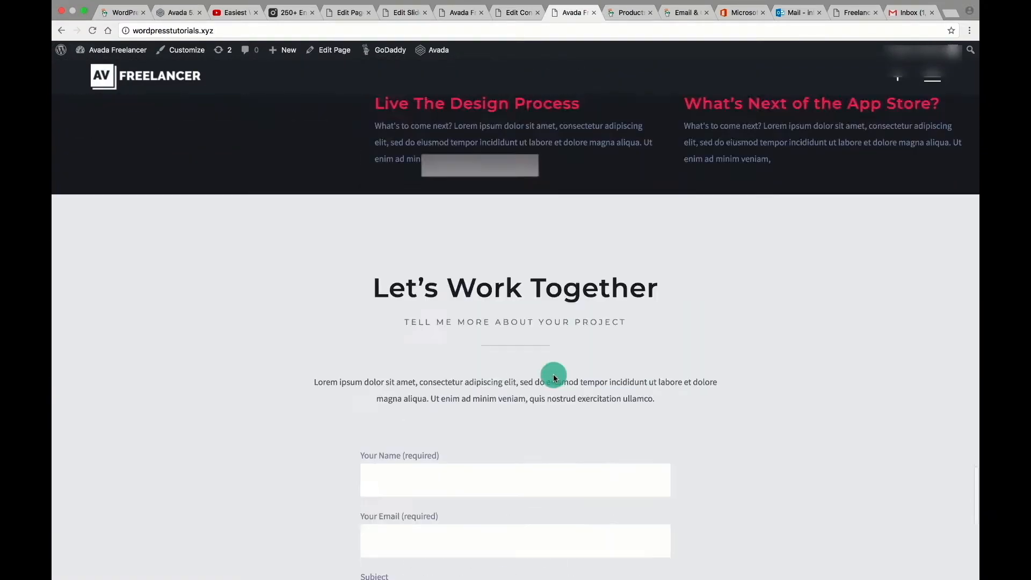
left_click(383, 224)
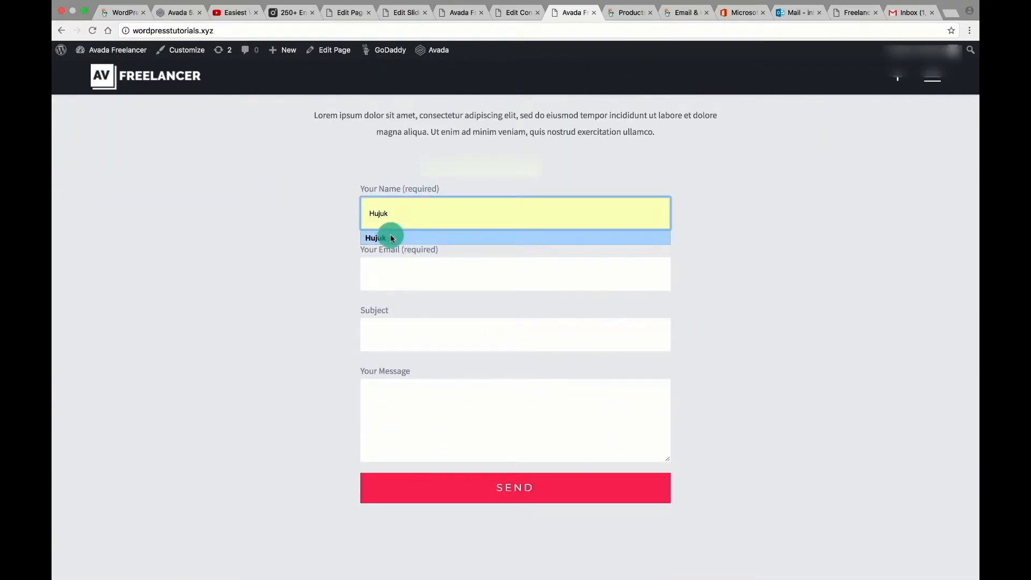
type("John")
key("Tab")
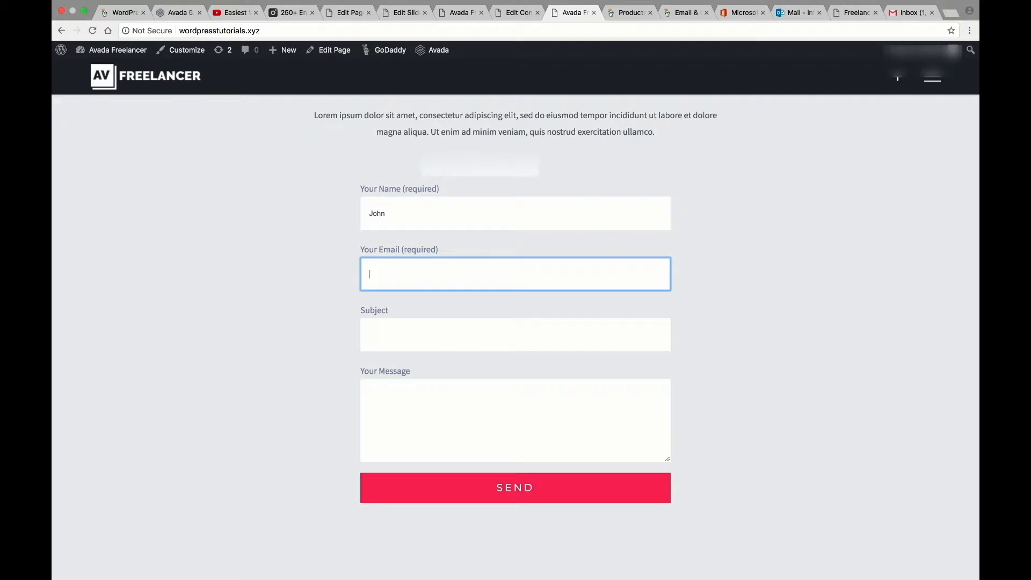
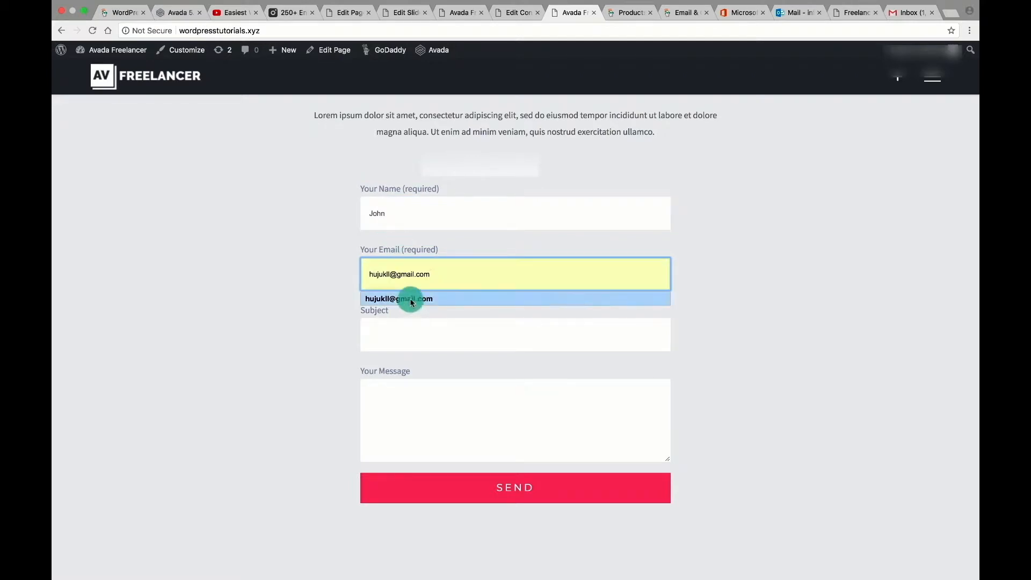
left_click(410, 299)
left_click(386, 338)
type("Web Development Project")
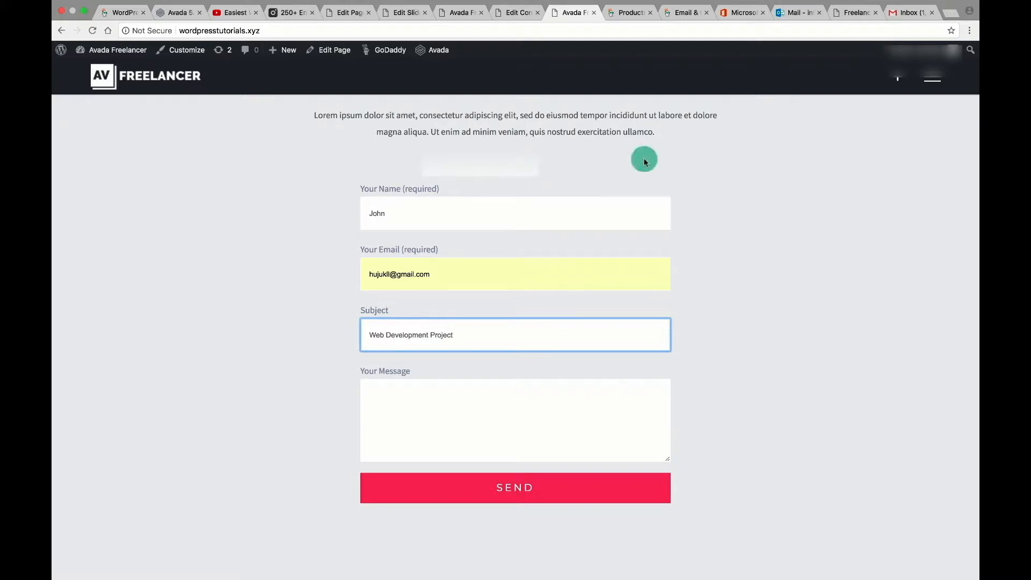
left_click(443, 403)
key("super+v")
left_click(510, 486)
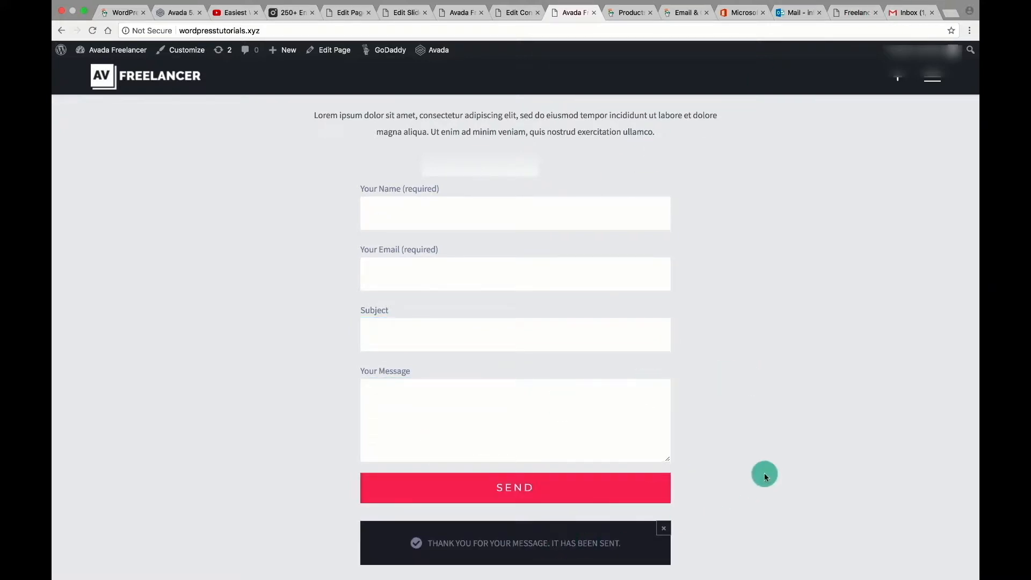
Open the received form message in the Office 365 inbox, then return to the contact form settings.
scroll(765, 475, "down", 4)
scroll(764, 475, "up", 4)
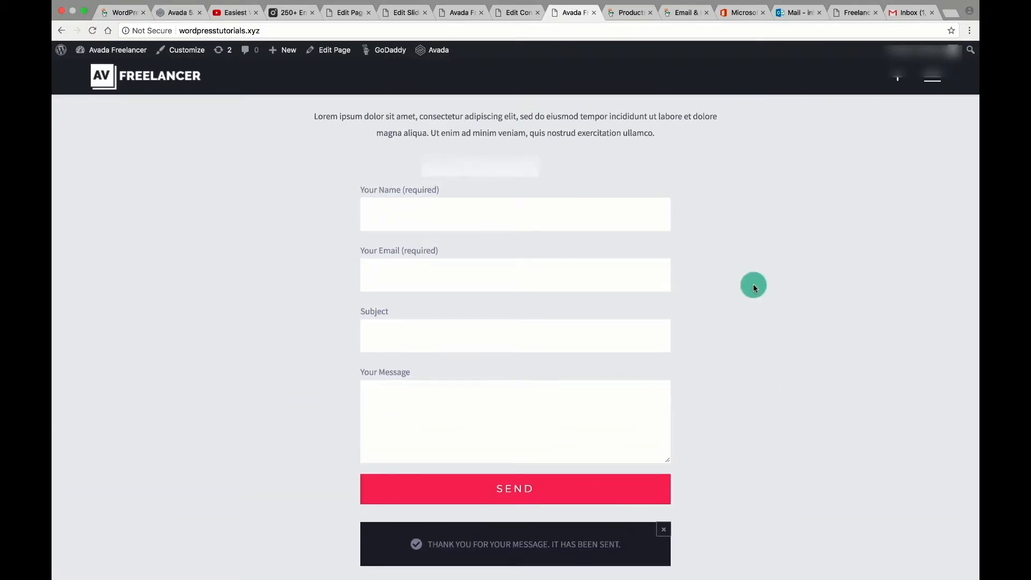
left_click(798, 13)
left_click(265, 156)
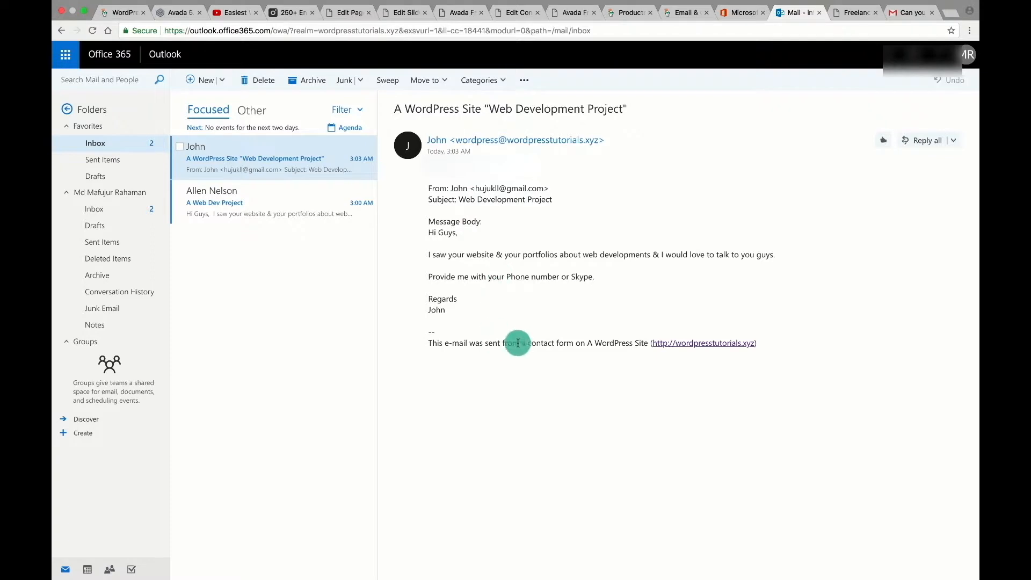
left_click(568, 344)
left_click(619, 343)
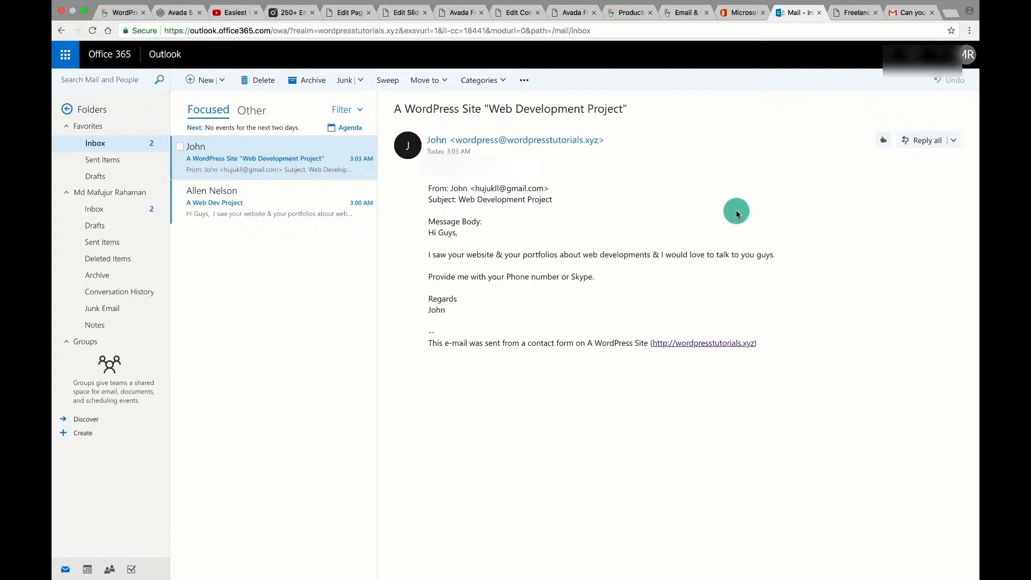
left_click(516, 13)
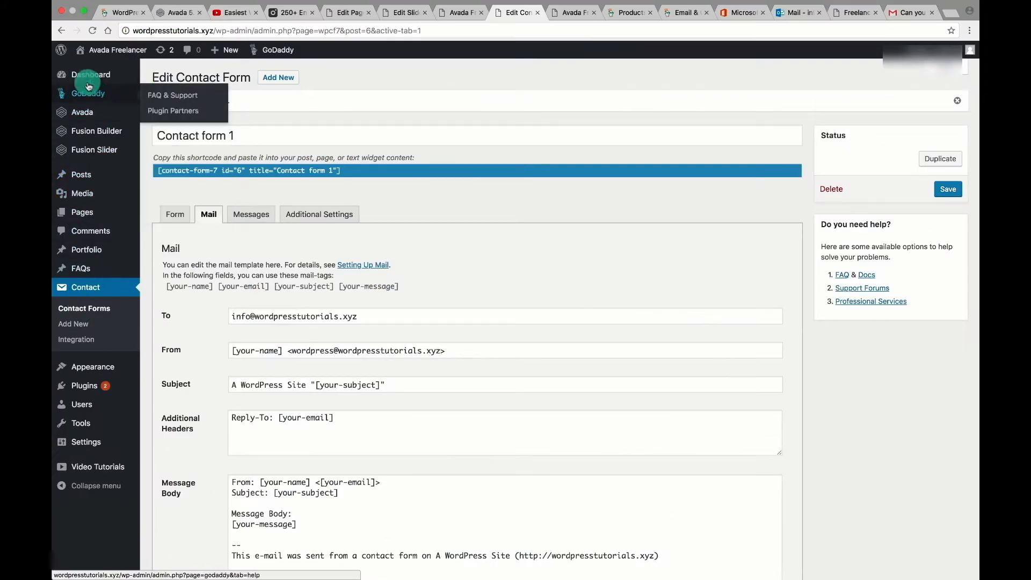
Install Convert Plus from Avada's premium plugins page and return from the plugin installer.
mouse_move(85, 110)
left_click(156, 192)
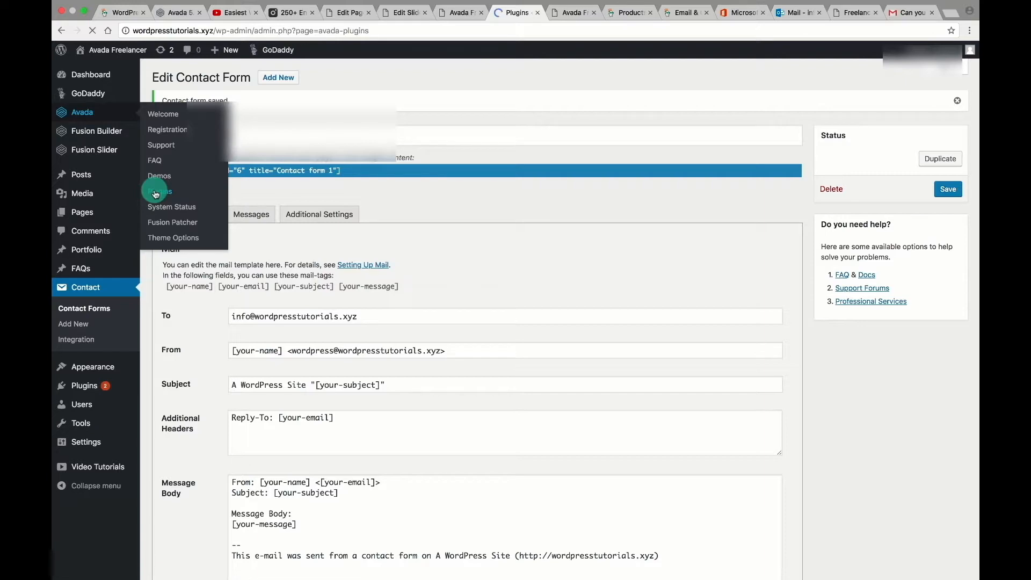
scroll(661, 239, "down", 2)
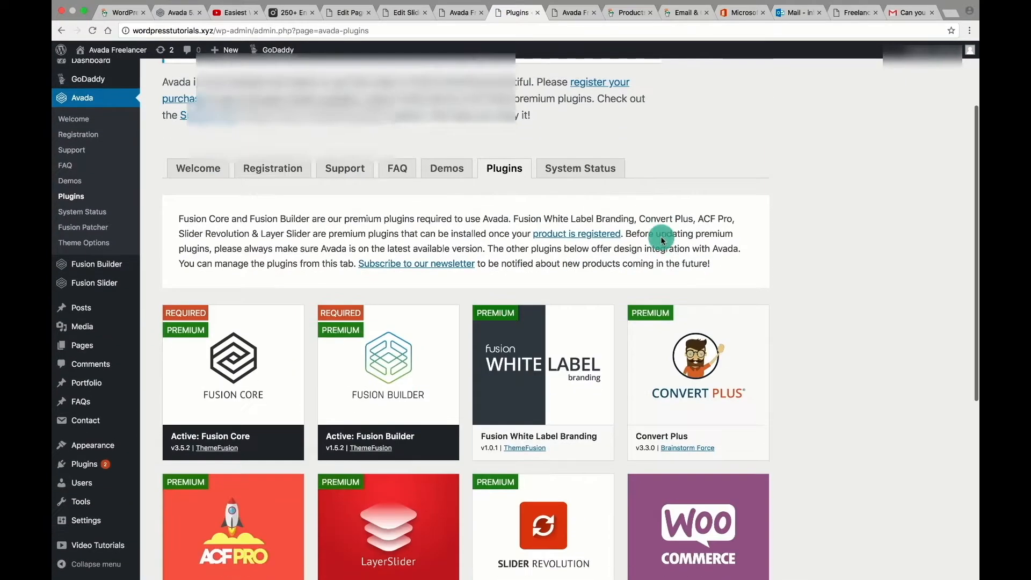
scroll(661, 240, "down", 2)
left_click(699, 272)
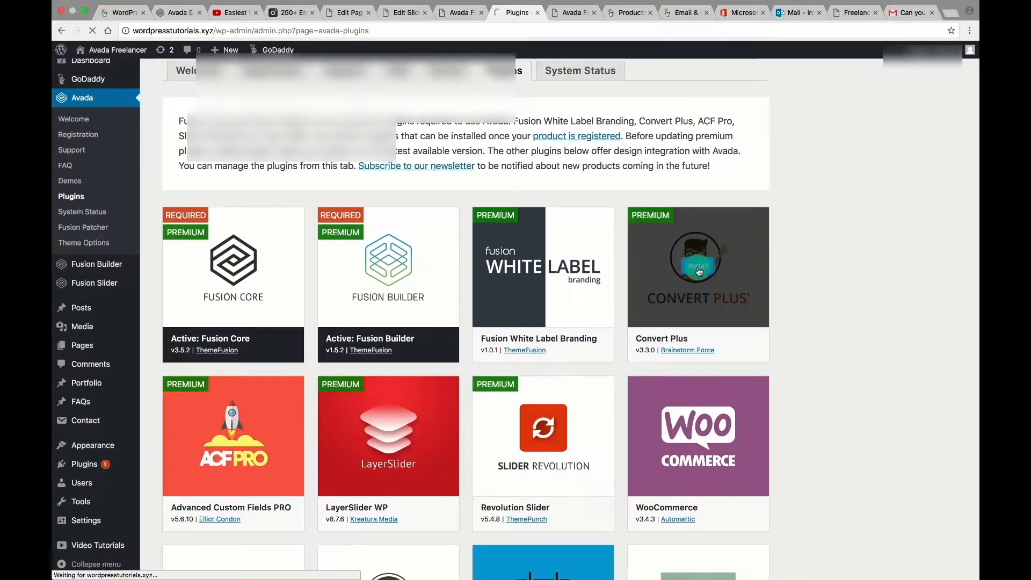
scroll(789, 203, "down", 3)
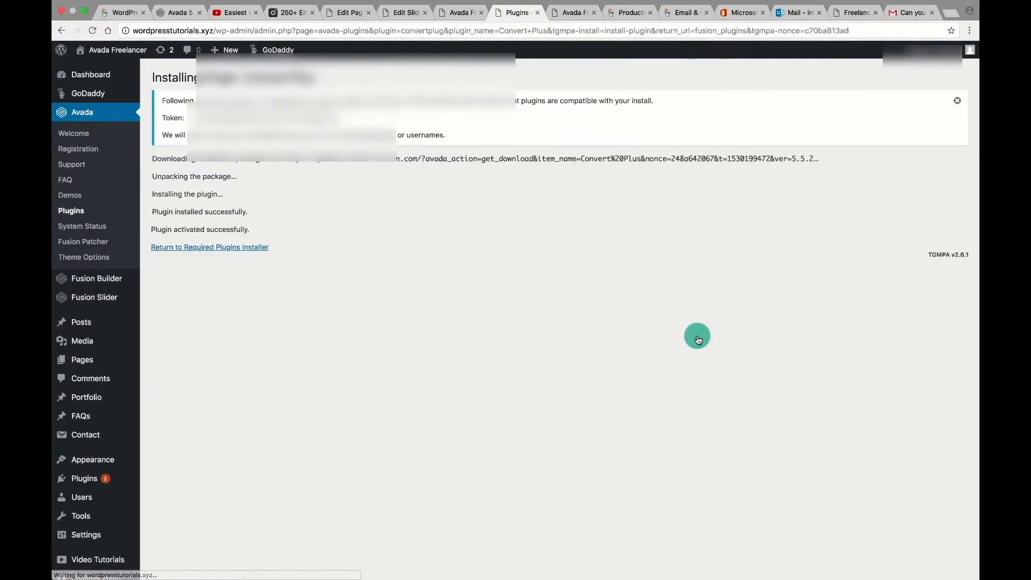
left_click(198, 248)
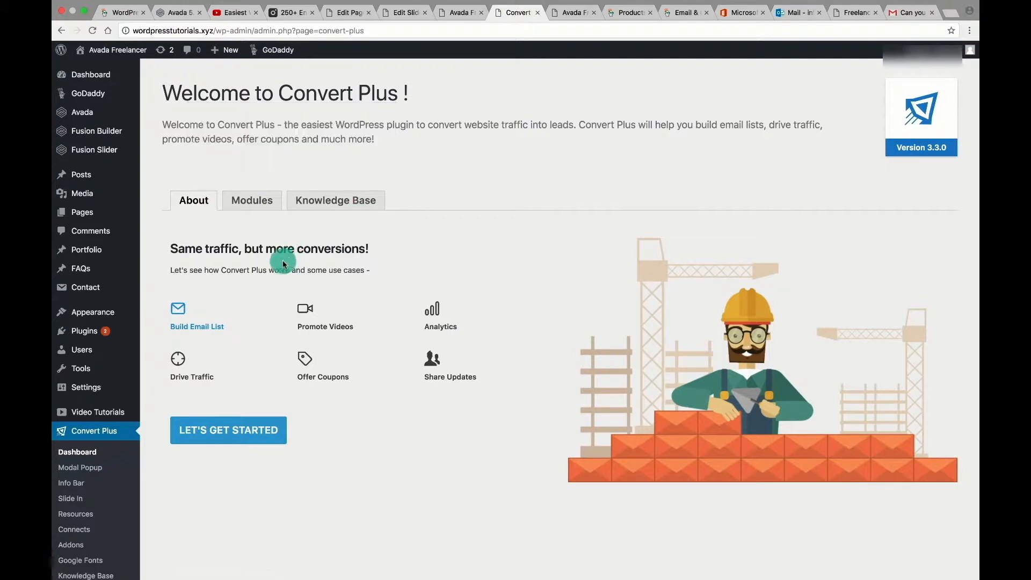
Start a new Convert Plus popup and scroll through the template gallery.
left_click(215, 432)
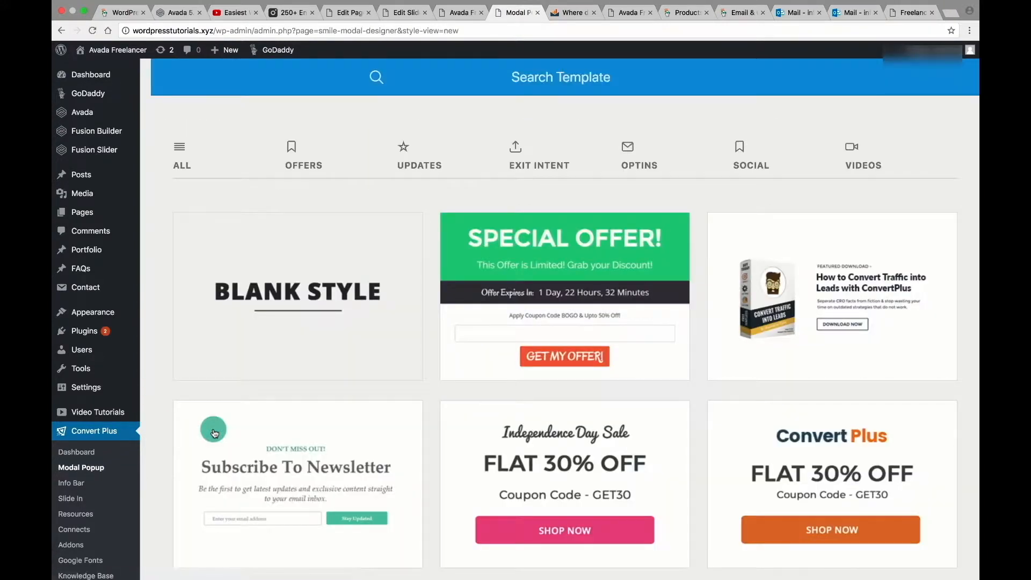
scroll(794, 324, "down", 3)
scroll(794, 324, "down", 15)
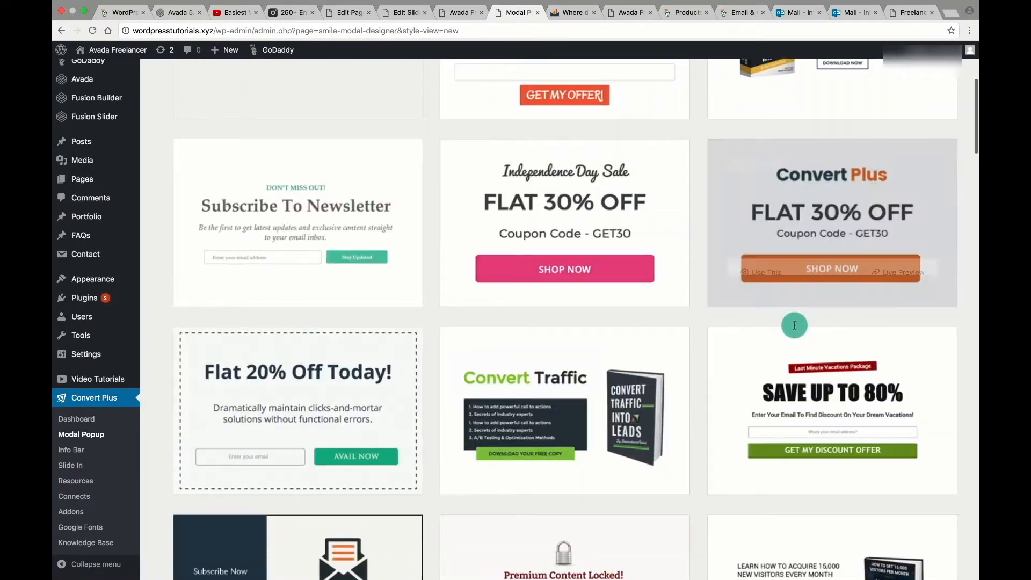
scroll(793, 323, "down", 20)
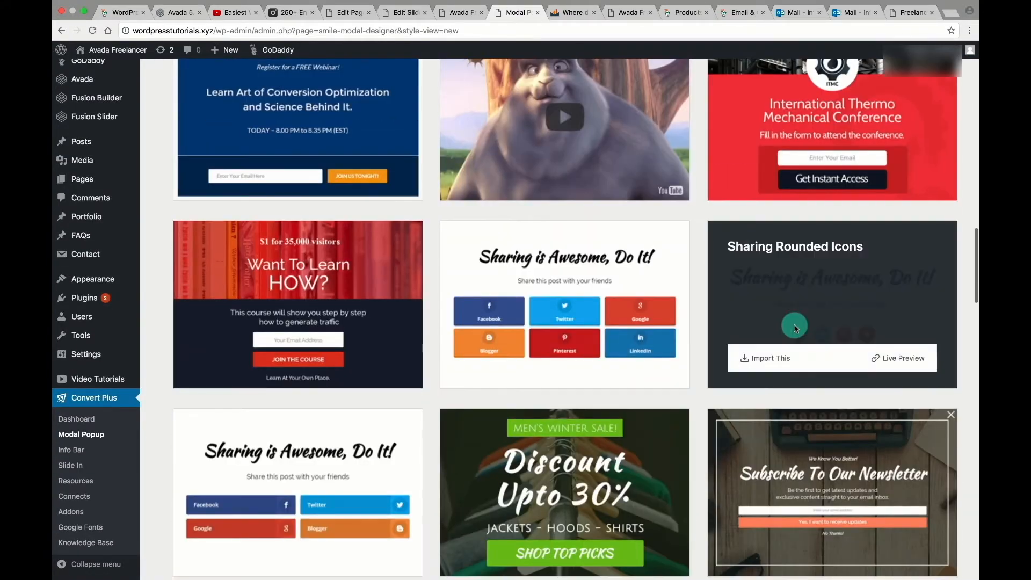
scroll(793, 323, "up", 20)
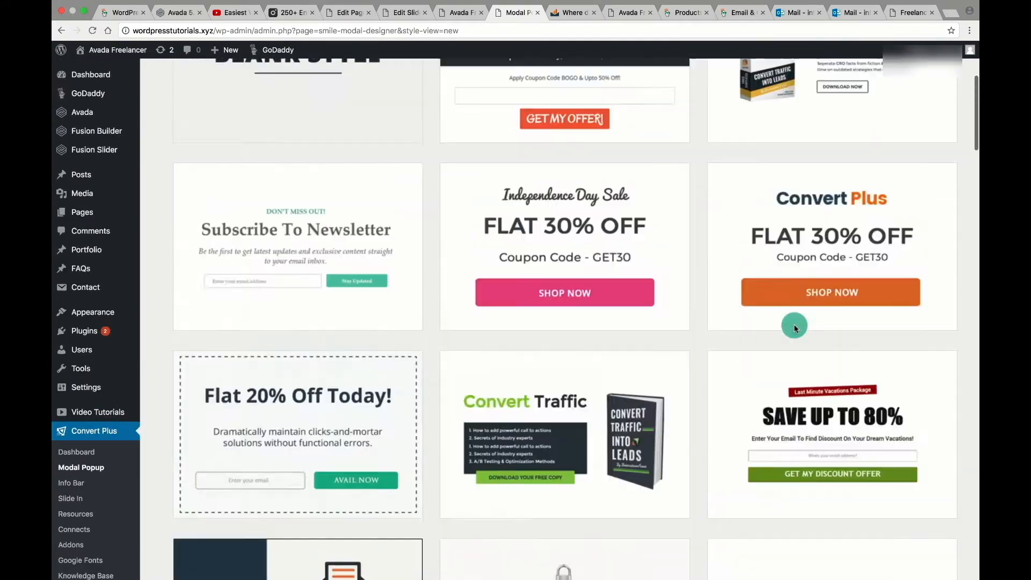
Browse the Offers, Updates, Exit Intent, Optins, Social and Videos templates, then use Every Design.
left_click(304, 161)
left_click(419, 156)
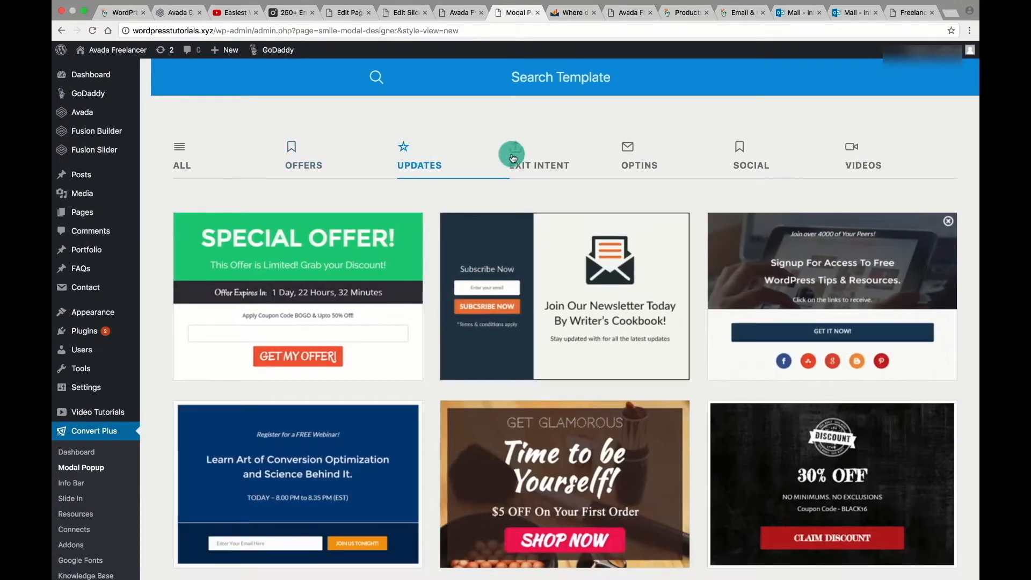
left_click(515, 153)
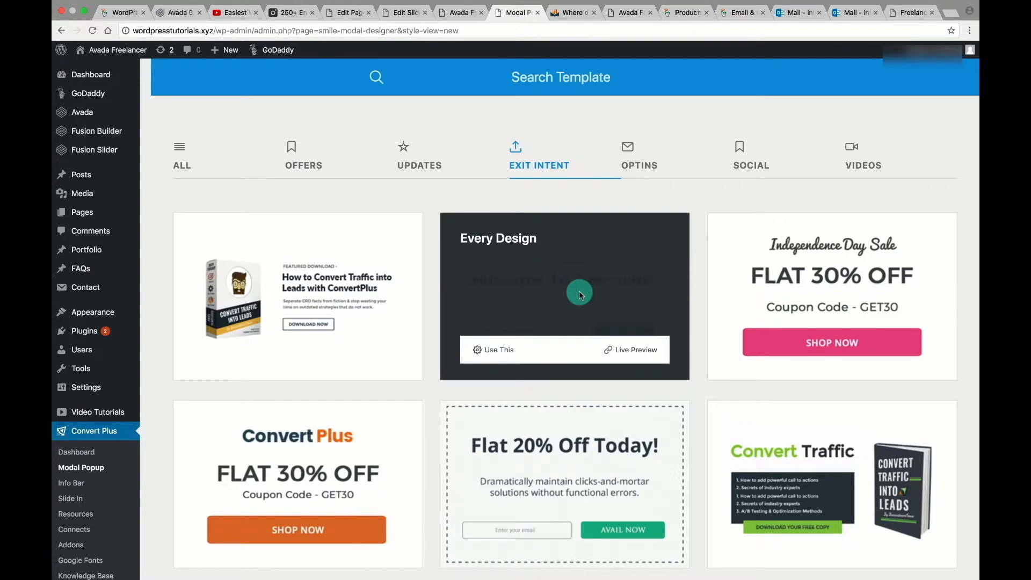
left_click(638, 153)
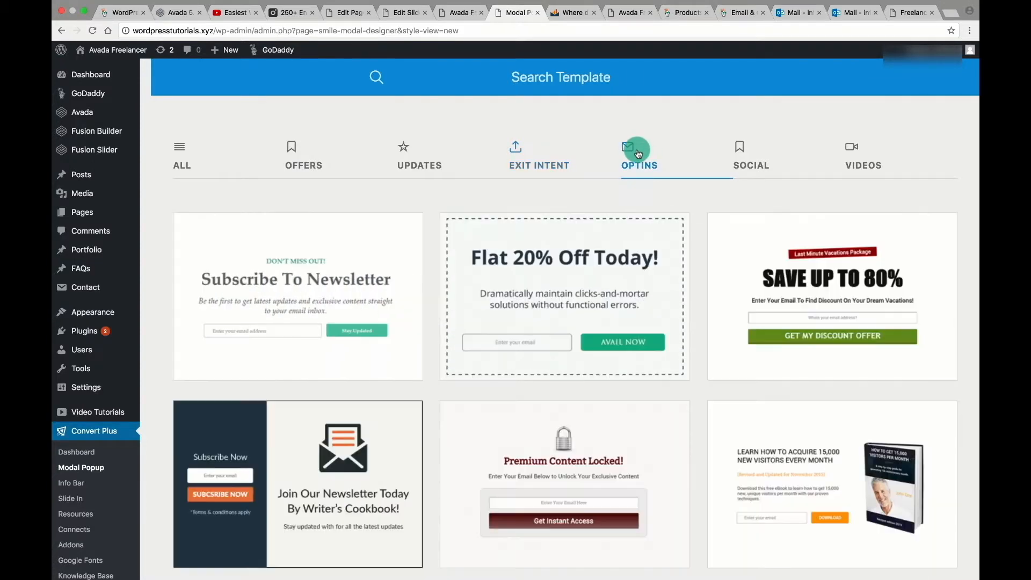
left_click(735, 150)
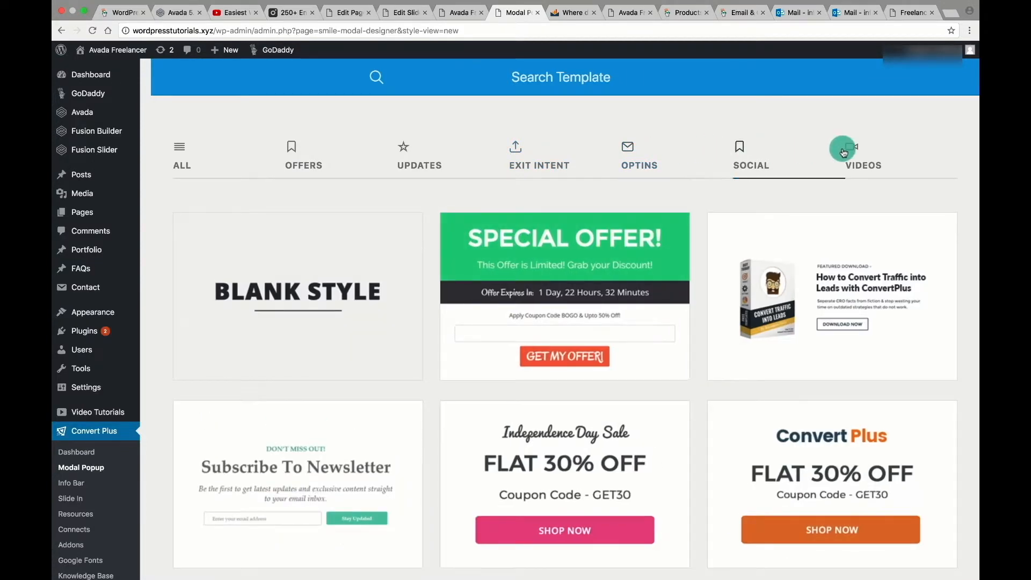
scroll(805, 200, "down", 4)
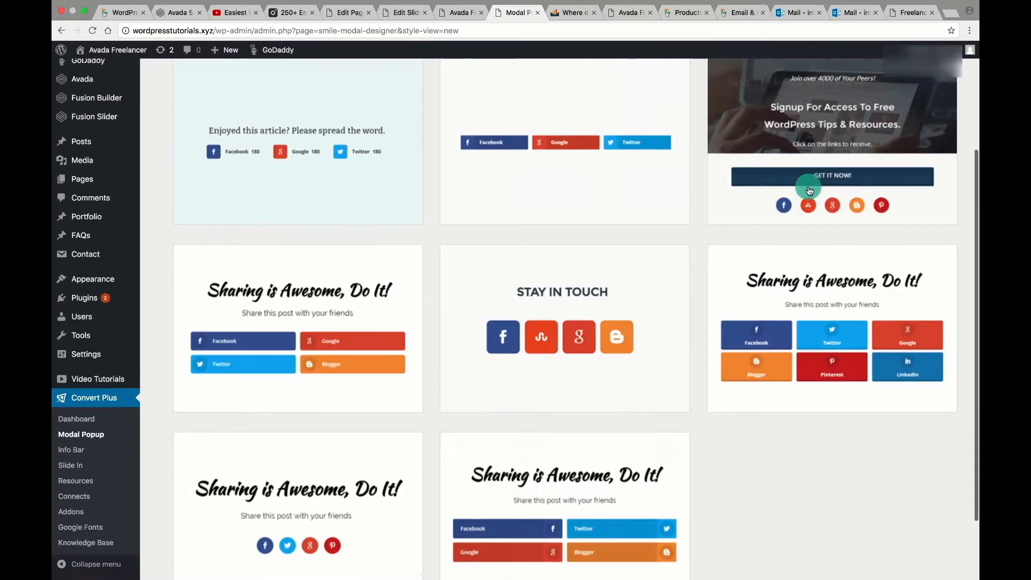
scroll(808, 193, "up", 4)
left_click(856, 156)
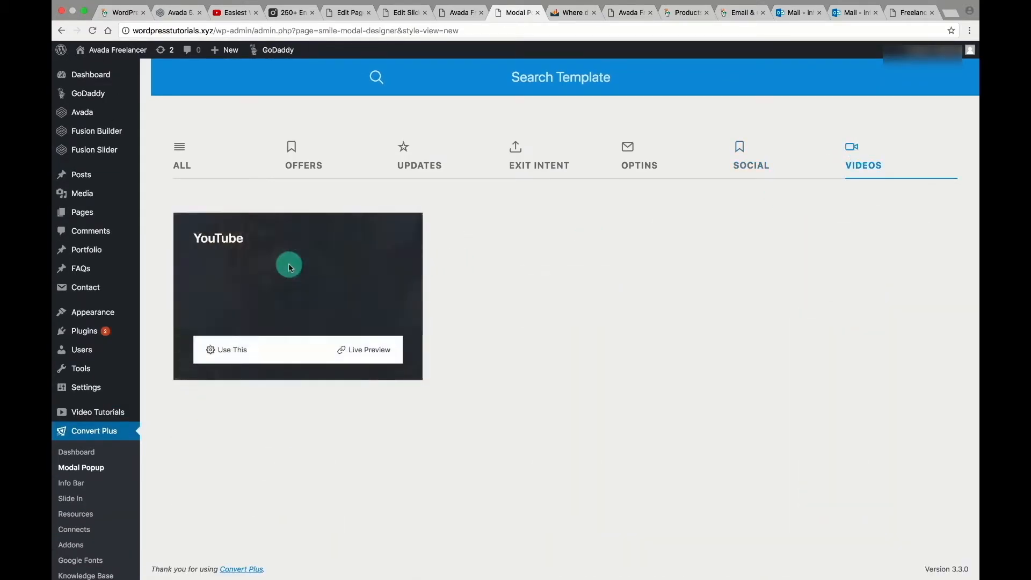
left_click(514, 157)
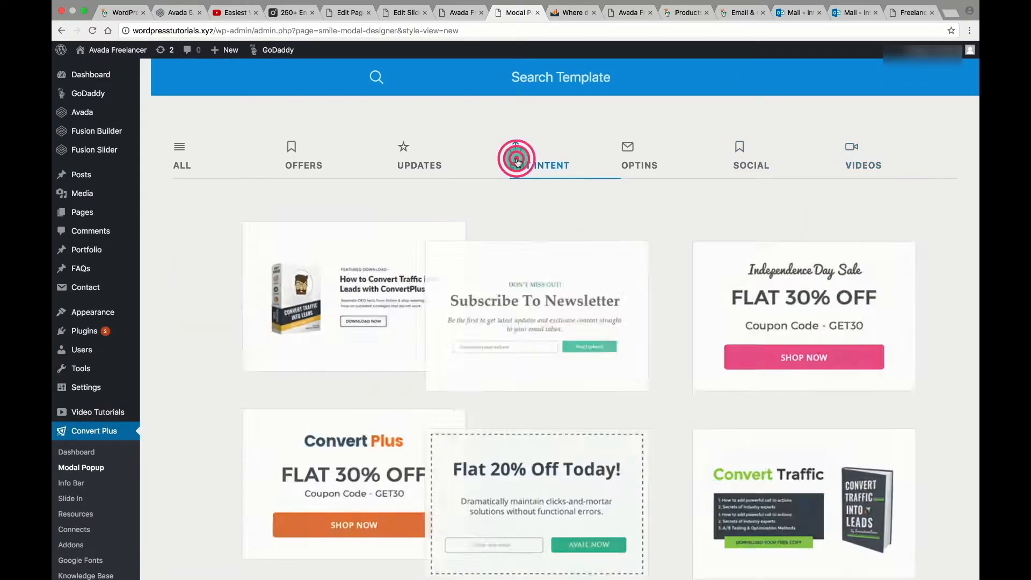
left_click(477, 352)
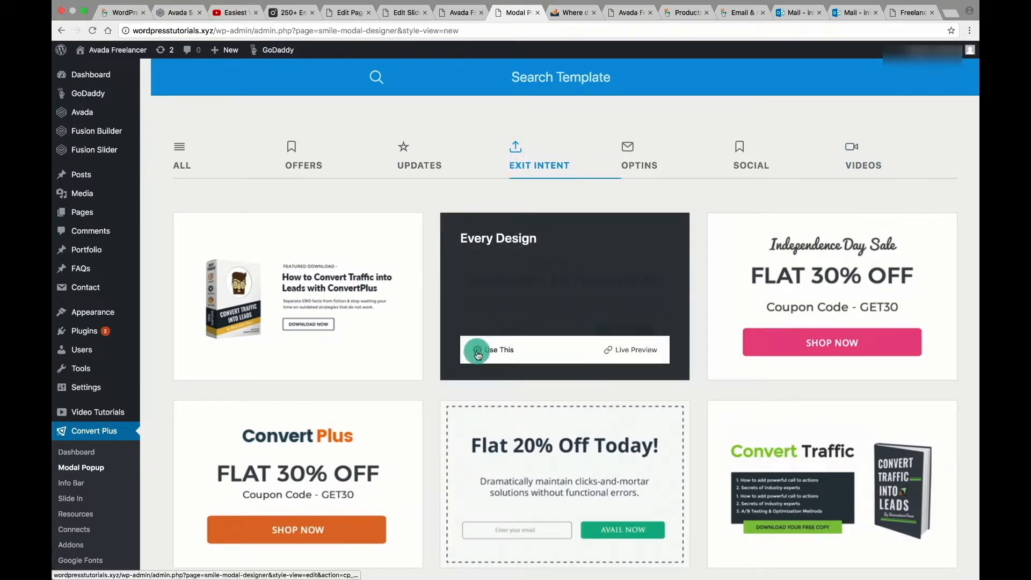
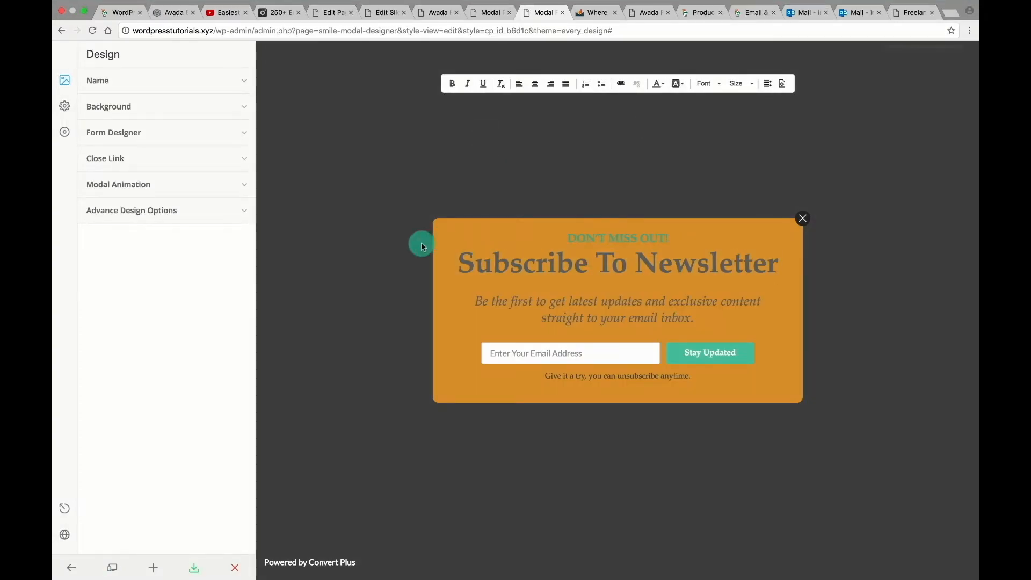
Lengthen the popup's Smart Launch load delay to 8.1 seconds and save.
left_click(70, 108)
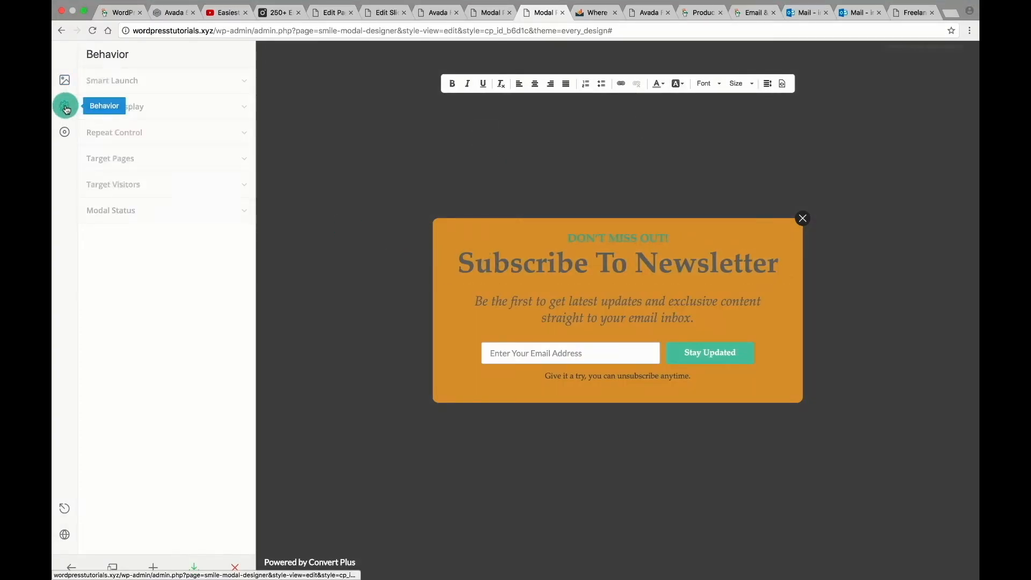
left_click(170, 84)
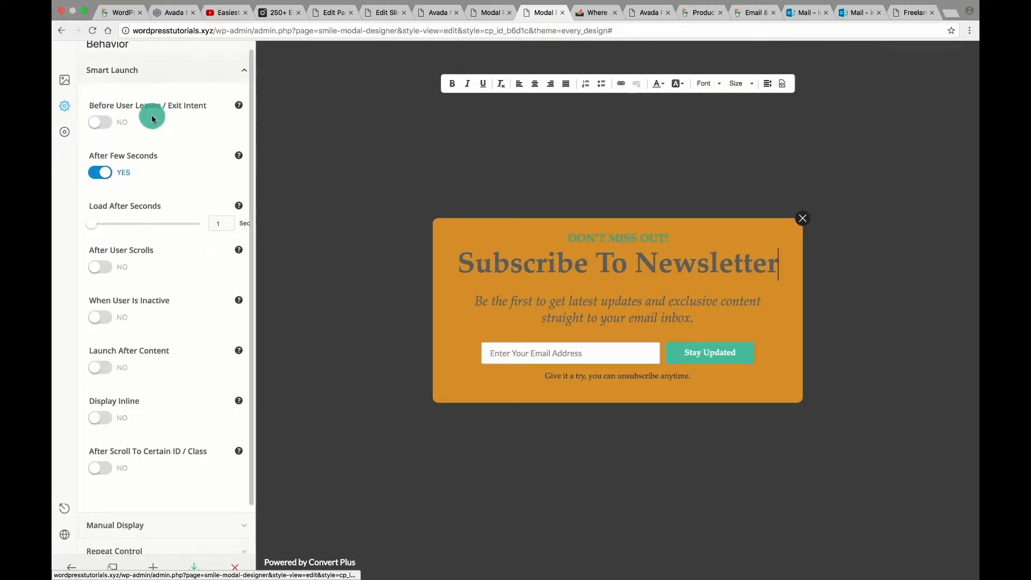
mouse_move(237, 134)
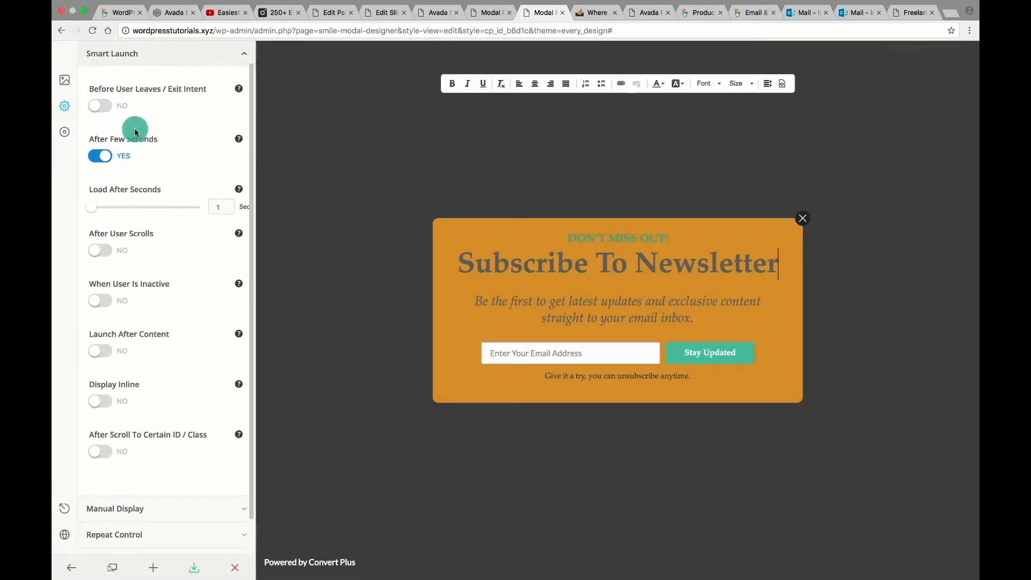
left_click(106, 156)
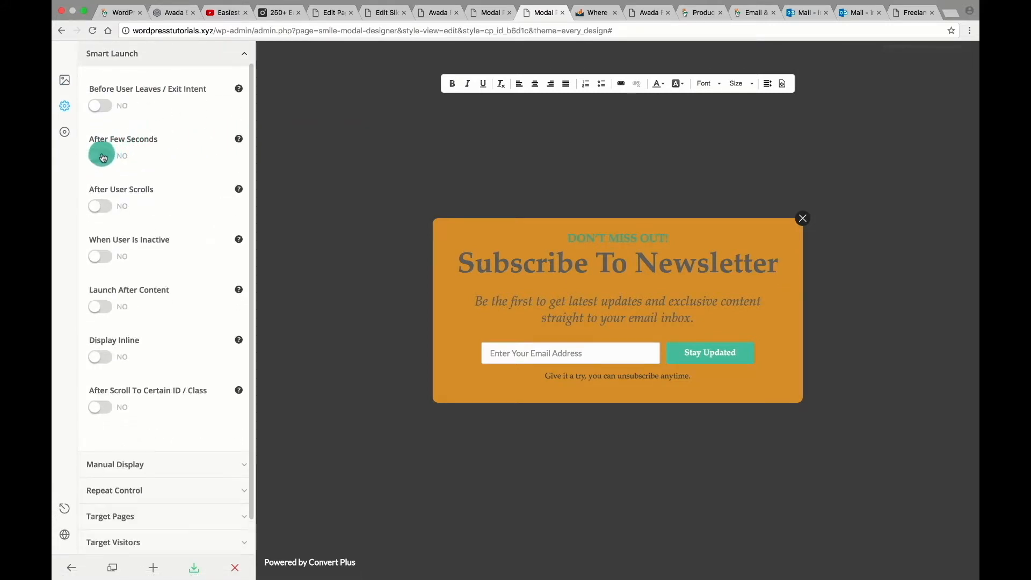
left_click(104, 156)
left_click_drag(91, 206, 99, 206)
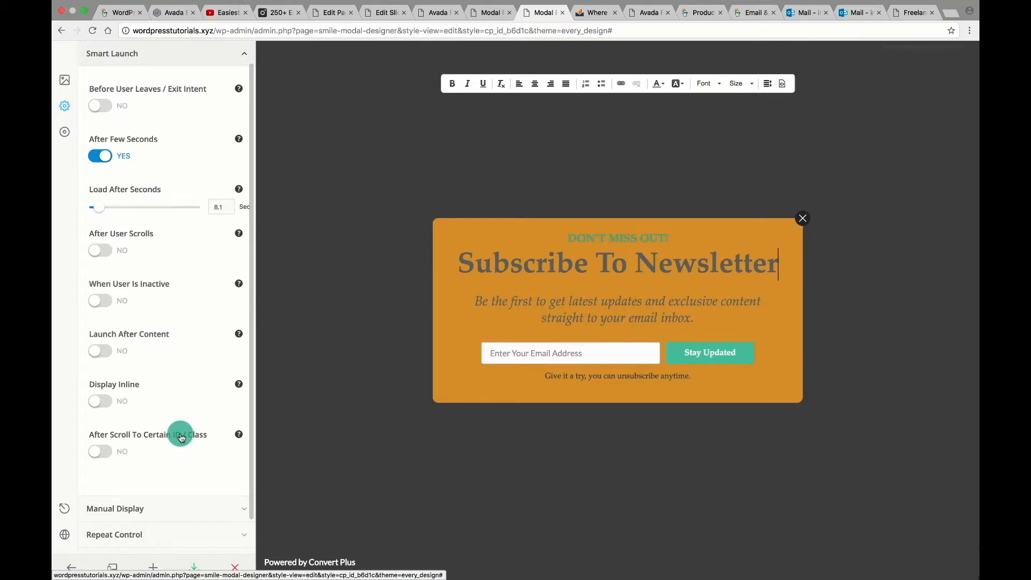
scroll(181, 438, "down", 3)
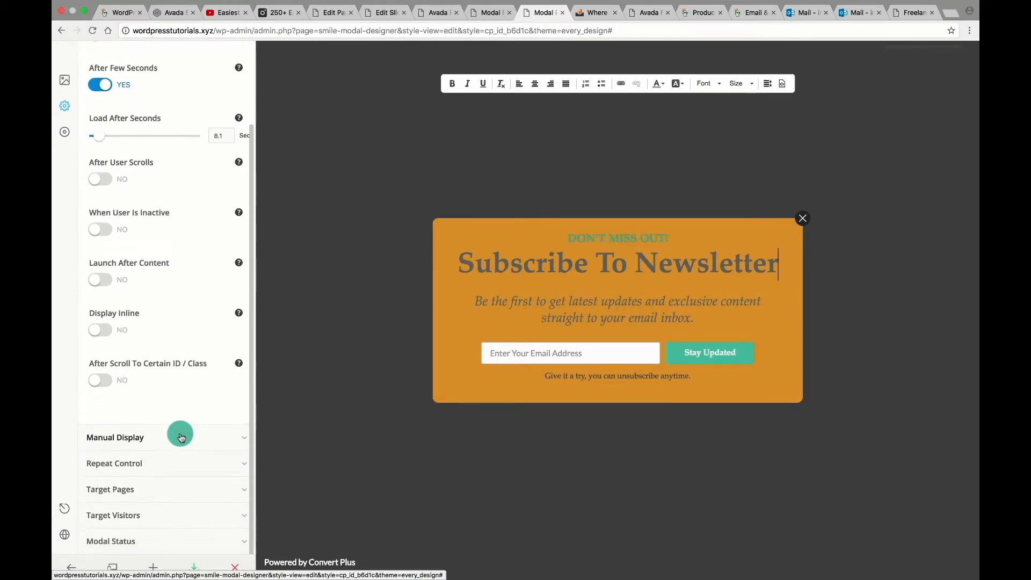
left_click(196, 567)
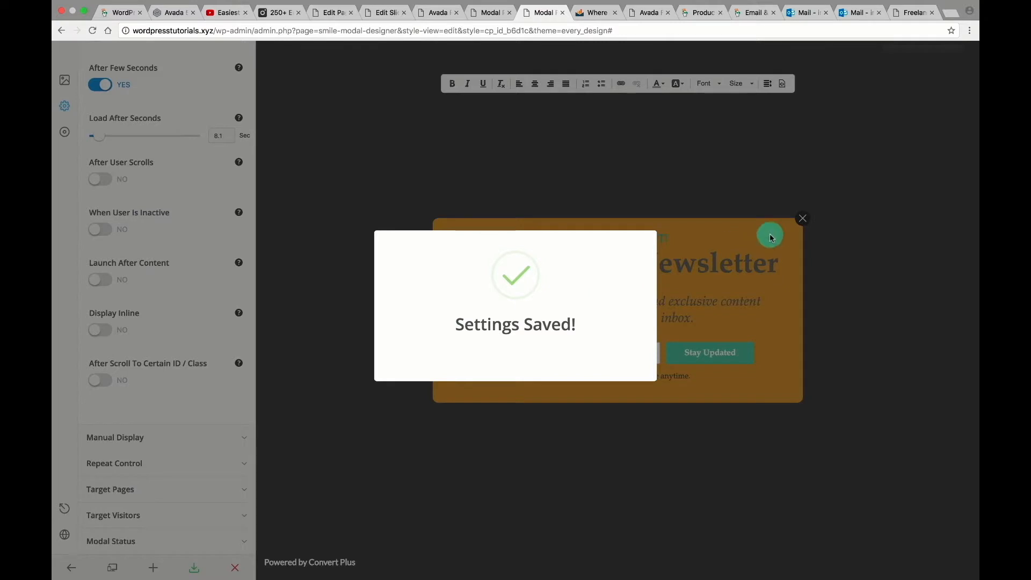
left_click(721, 258)
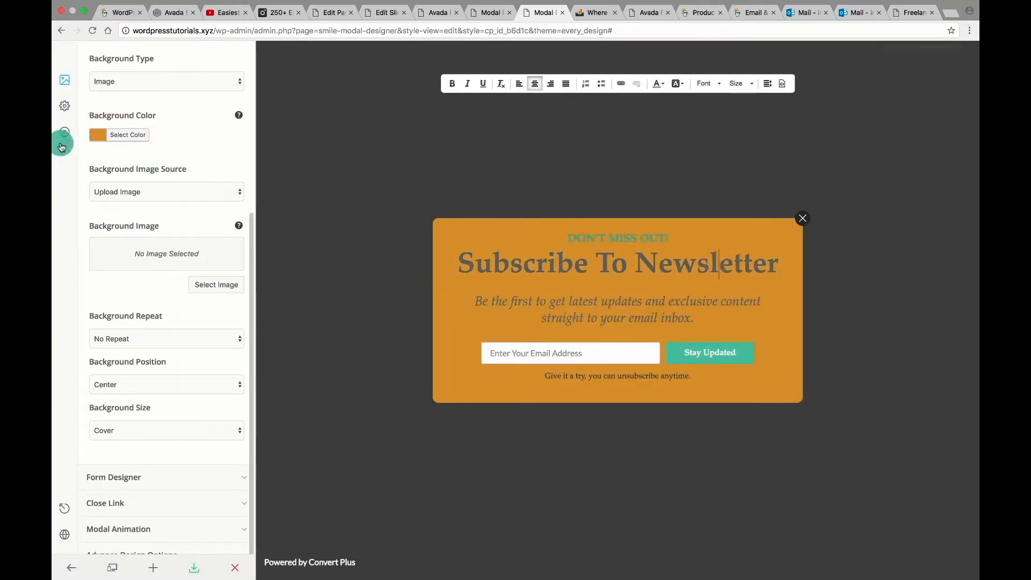
Set Smart Launch's Launch After Content to YES and save the popup again.
left_click(65, 106)
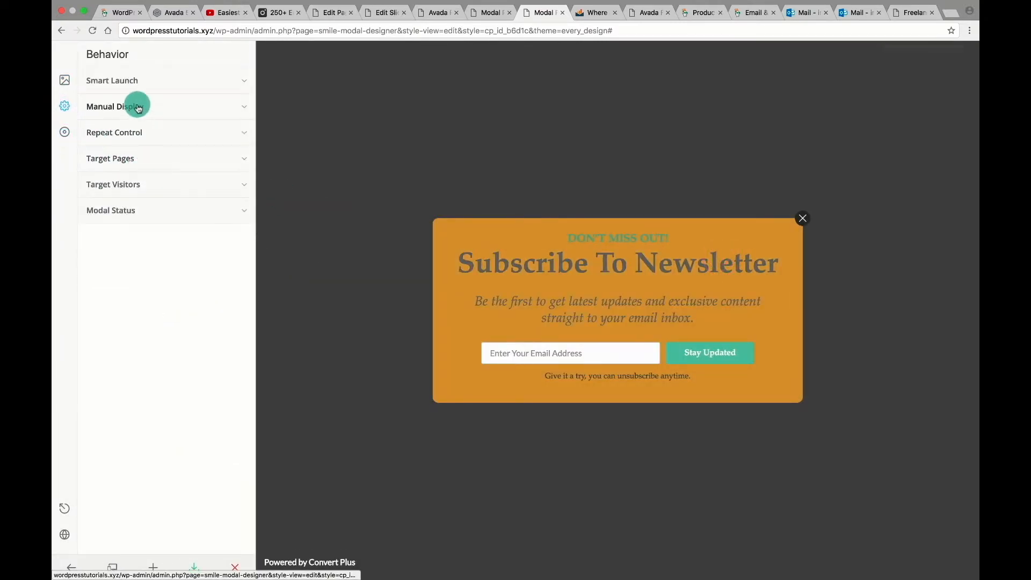
left_click(131, 79)
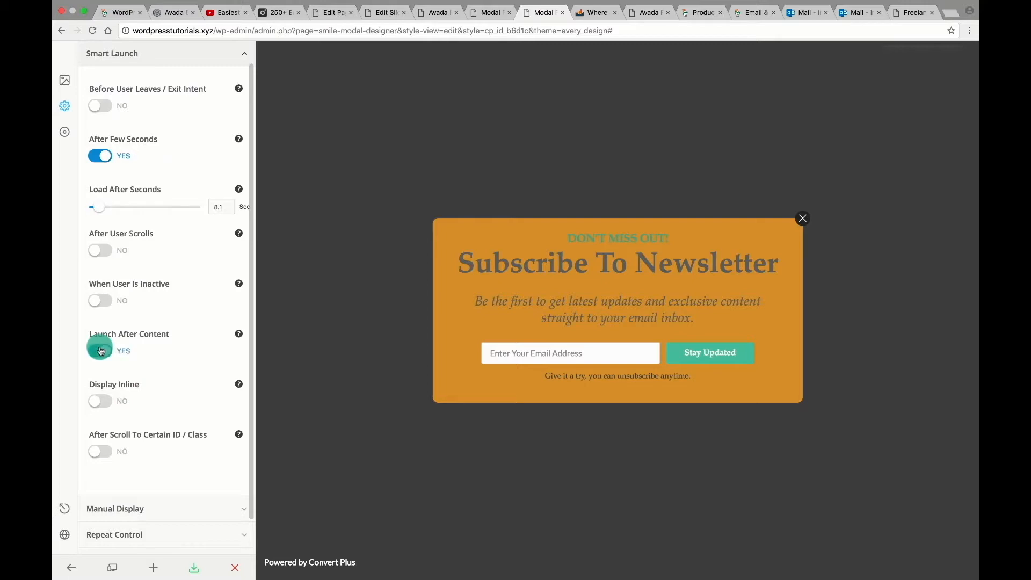
mouse_move(238, 333)
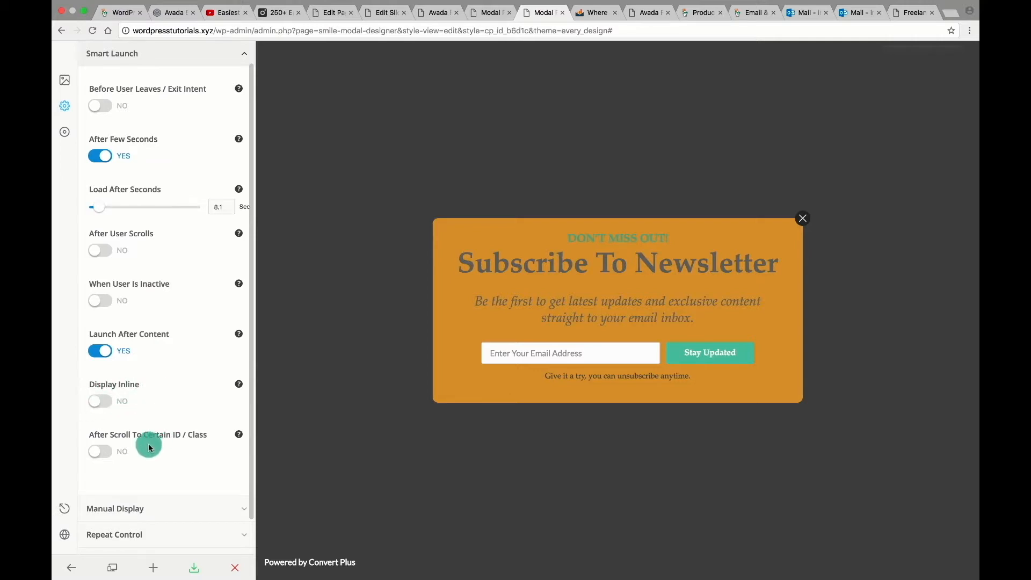
scroll(150, 448, "down", 3)
scroll(150, 448, "down", 1)
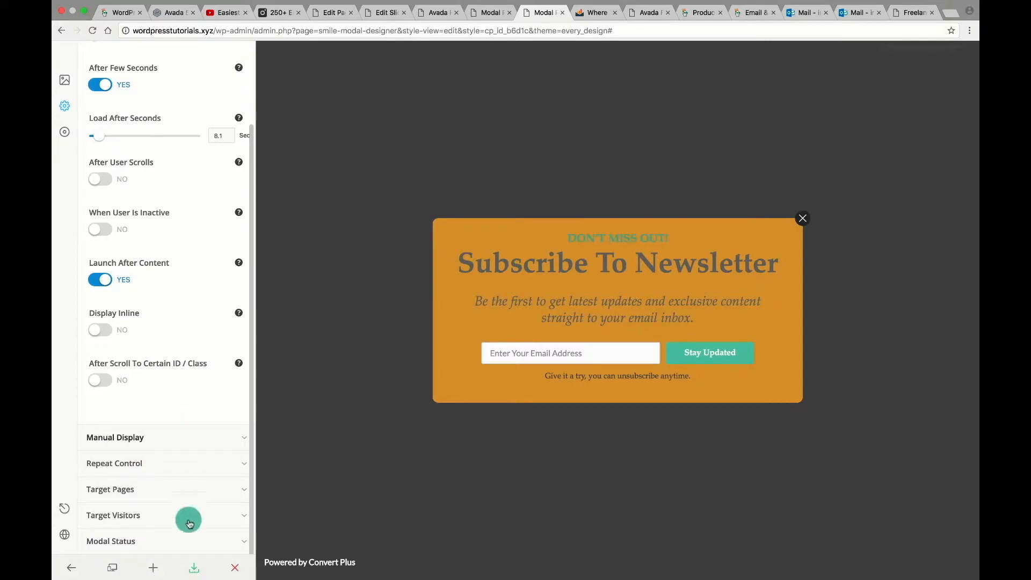
left_click(194, 568)
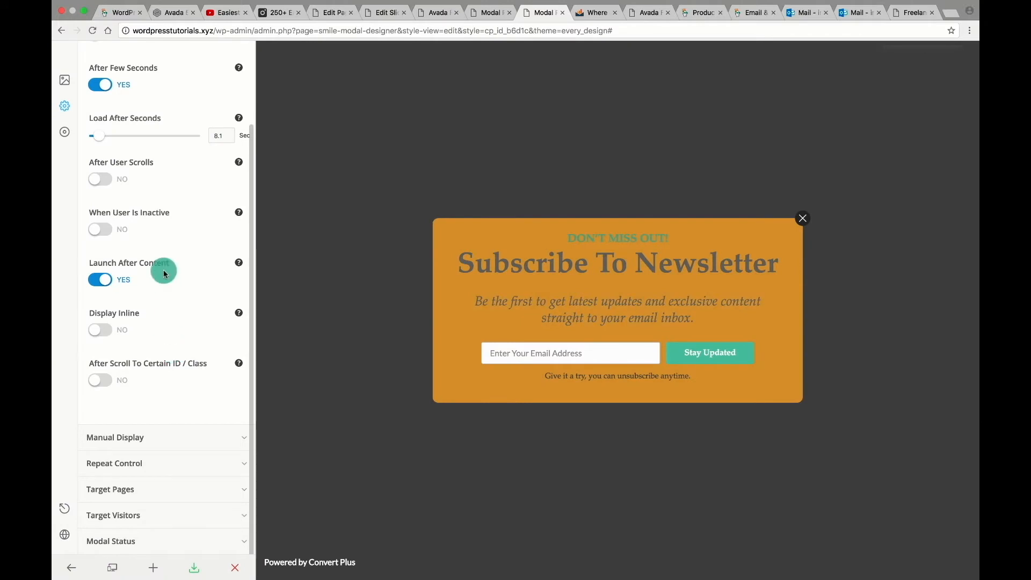
scroll(166, 265, "up", 3)
scroll(164, 273, "down", 2)
scroll(161, 322, "down", 1)
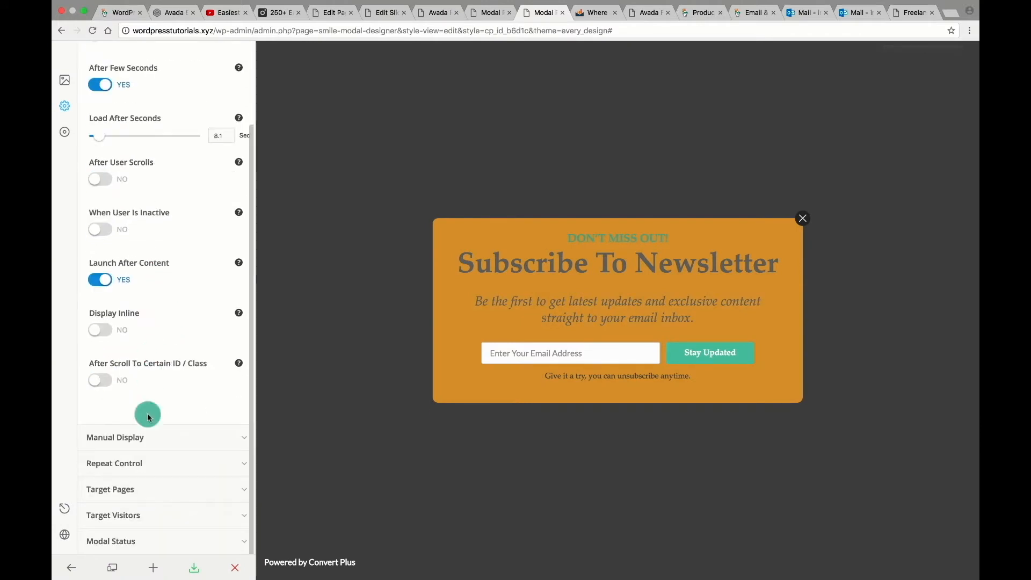
Check the Submission panel's success message, then view the Convert Plus Connects page.
left_click(66, 134)
left_click(148, 198)
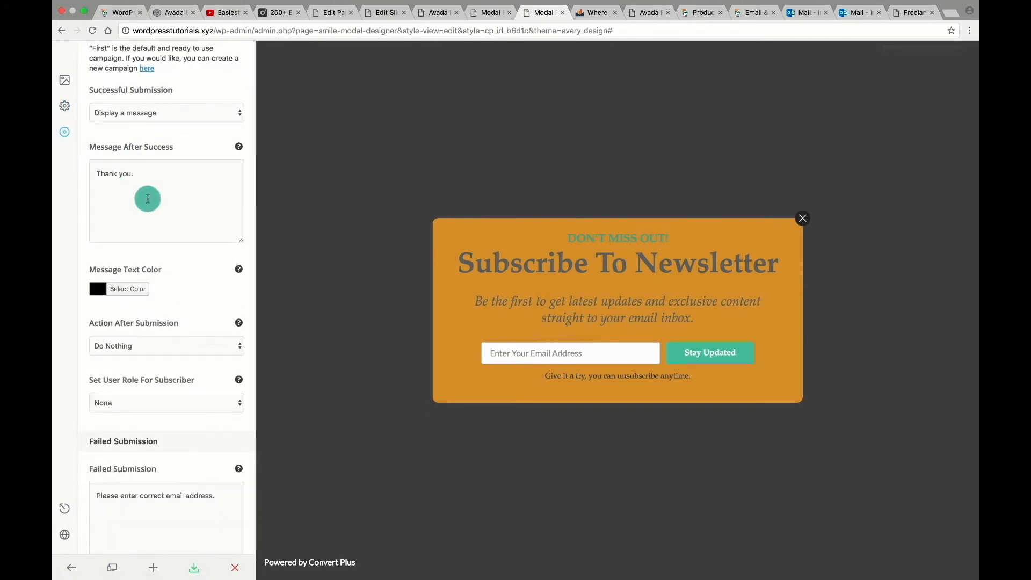
left_click(491, 12)
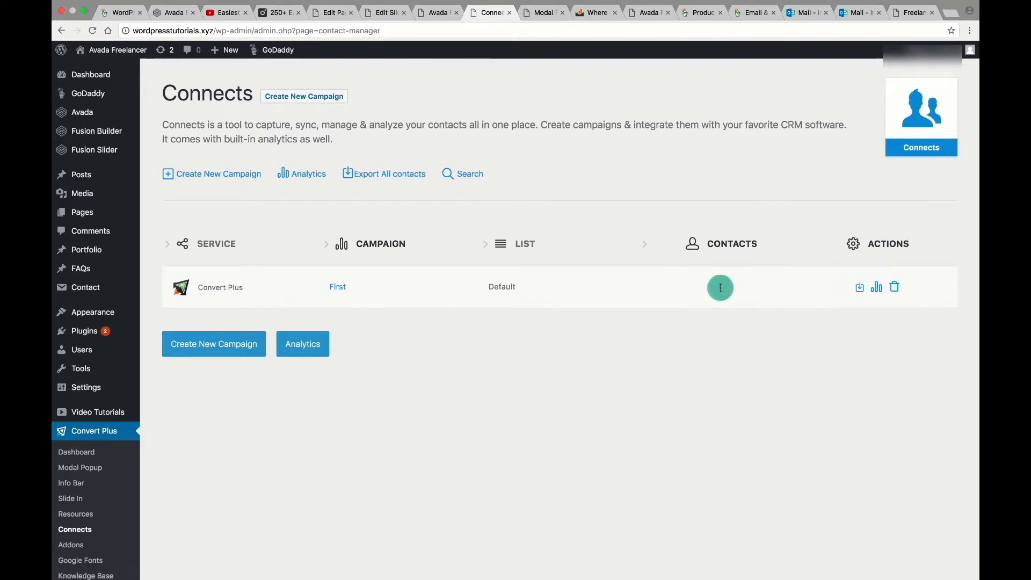
List the 'first' campaign's single subscribed contact, then return to the Convert Plus Dashboard.
left_click(333, 290)
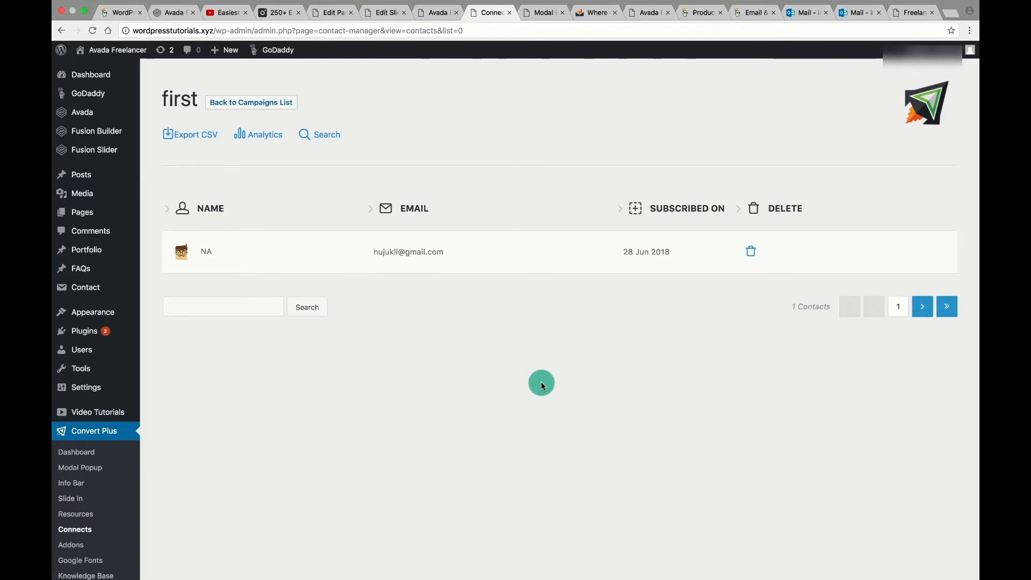
scroll(542, 385, "down", 2)
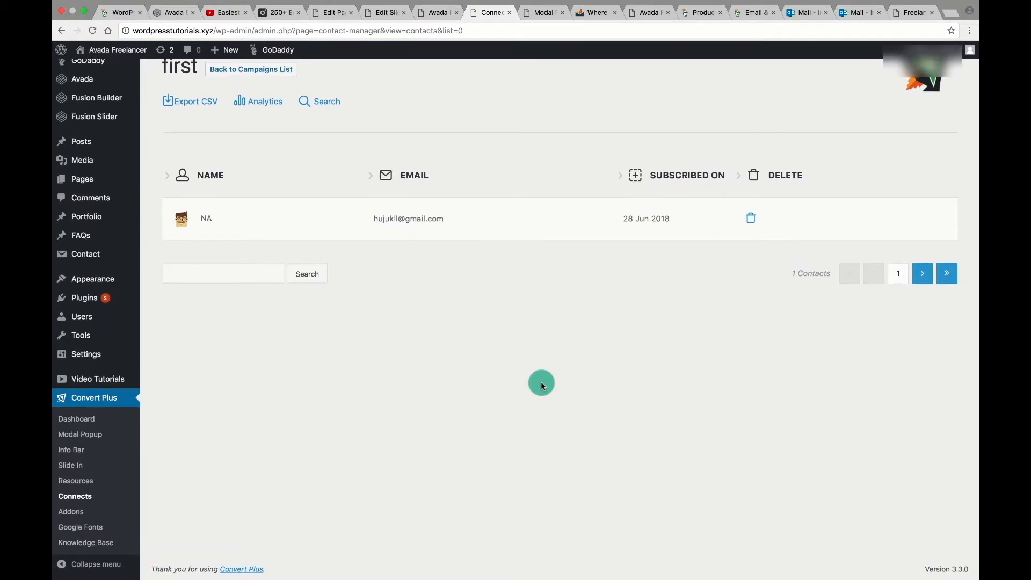
left_click(789, 6)
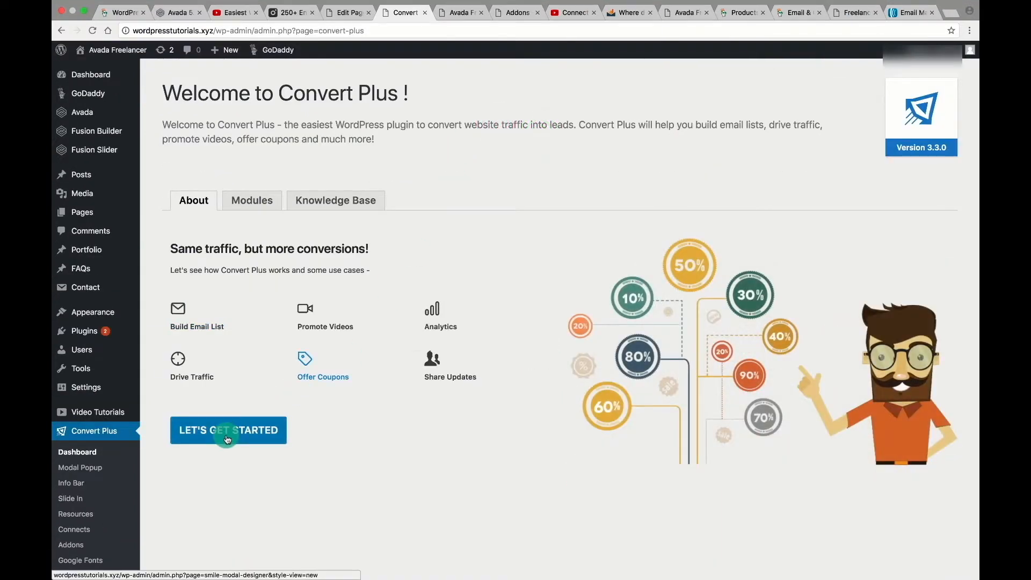
Browse the template gallery and create a modal from the Free Ebook template.
left_click(226, 438)
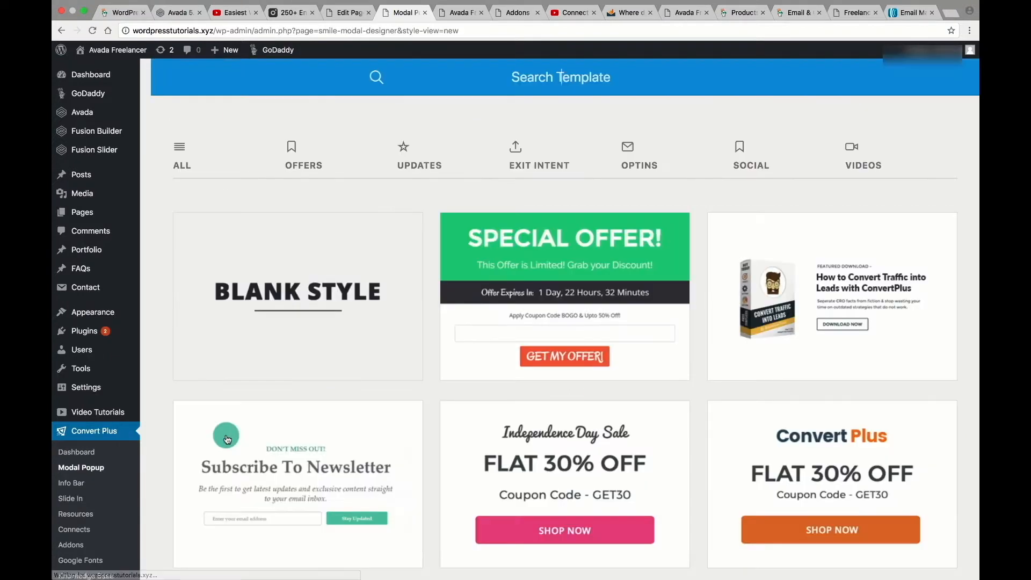
scroll(632, 92, "down", 1)
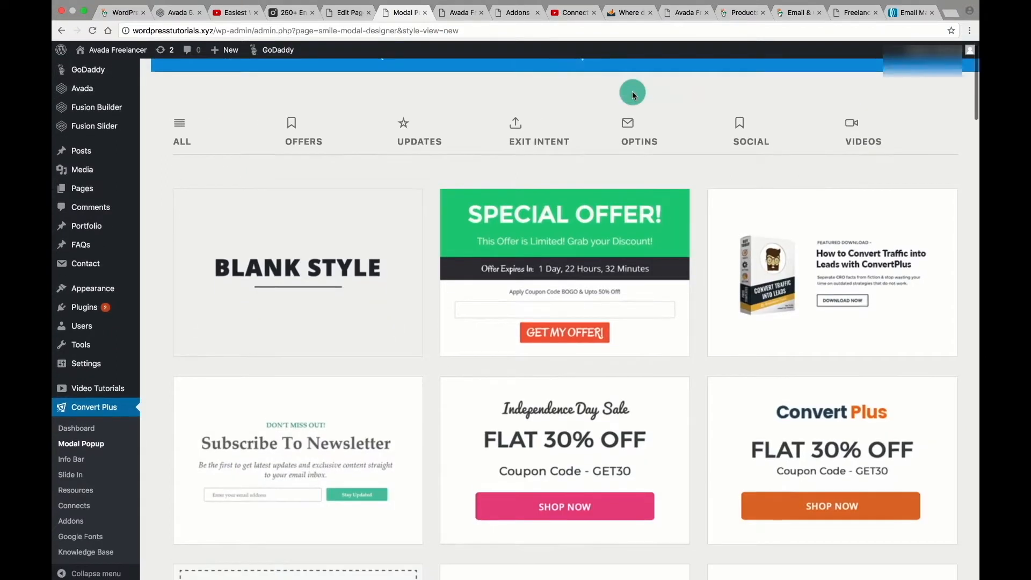
scroll(632, 91, "down", 1)
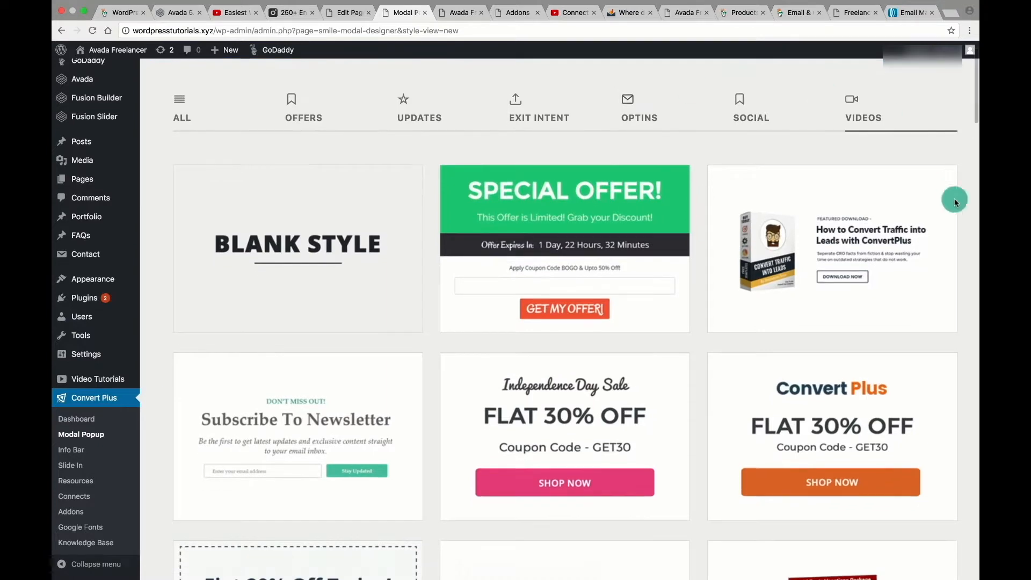
mouse_move(795, 268)
scroll(839, 238, "down", 5)
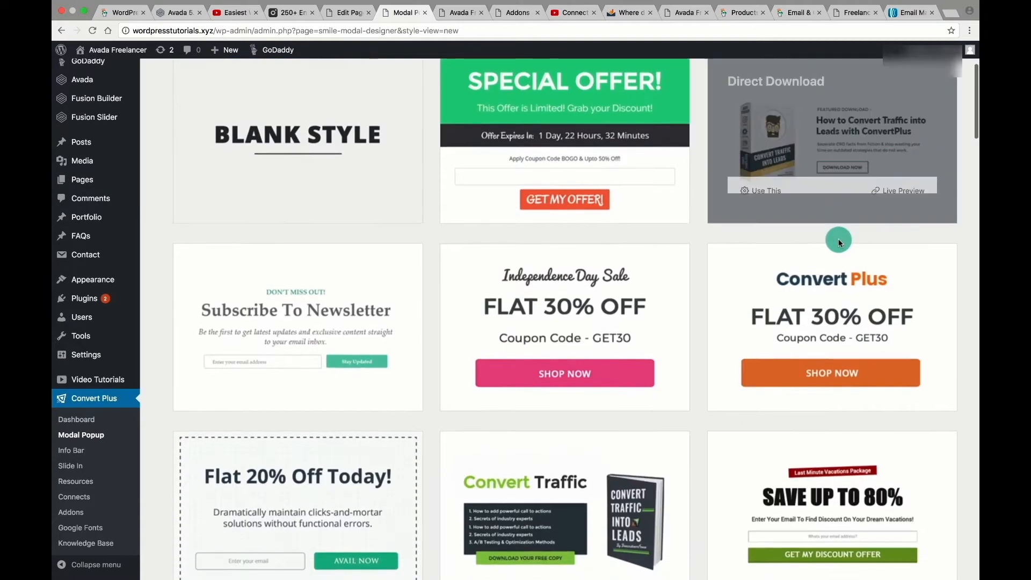
scroll(839, 238, "up", 3)
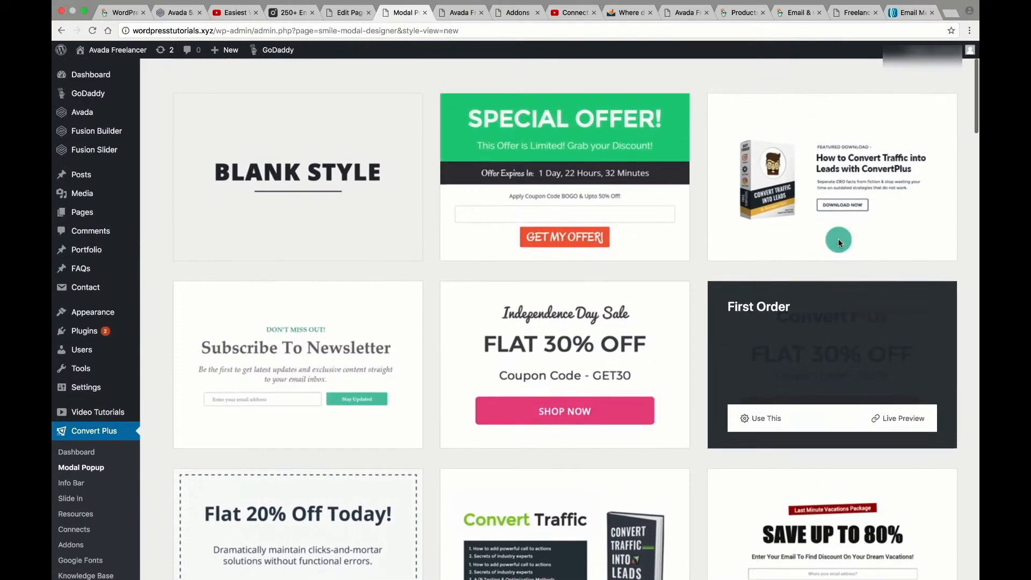
scroll(695, 346, "down", 6)
left_click(479, 439)
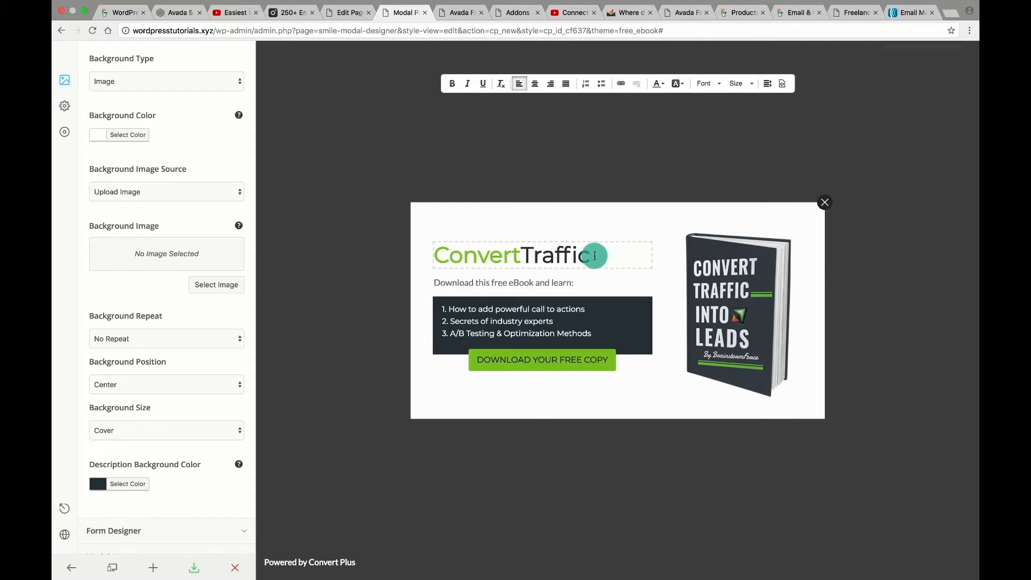
Change the heading from 'ConvertTraffic' to 'LearnTraffic' and select the book image.
left_click_drag(594, 256, 438, 255)
left_click(520, 257)
left_click(437, 255)
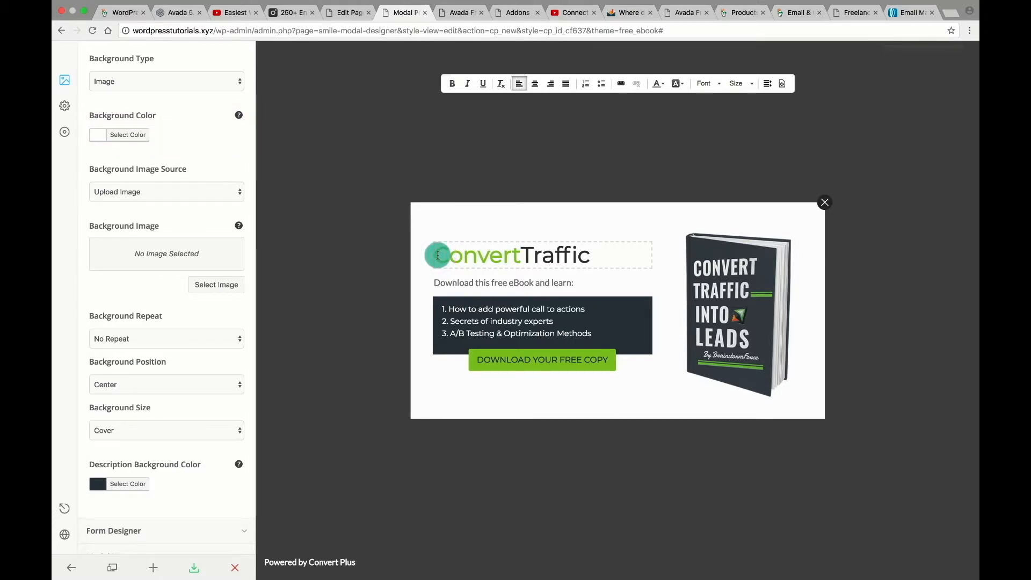
mouse_move(437, 255)
left_mouse_down()
mouse_move(514, 253)
mouse_move(439, 255)
left_mouse_up()
left_click(542, 255)
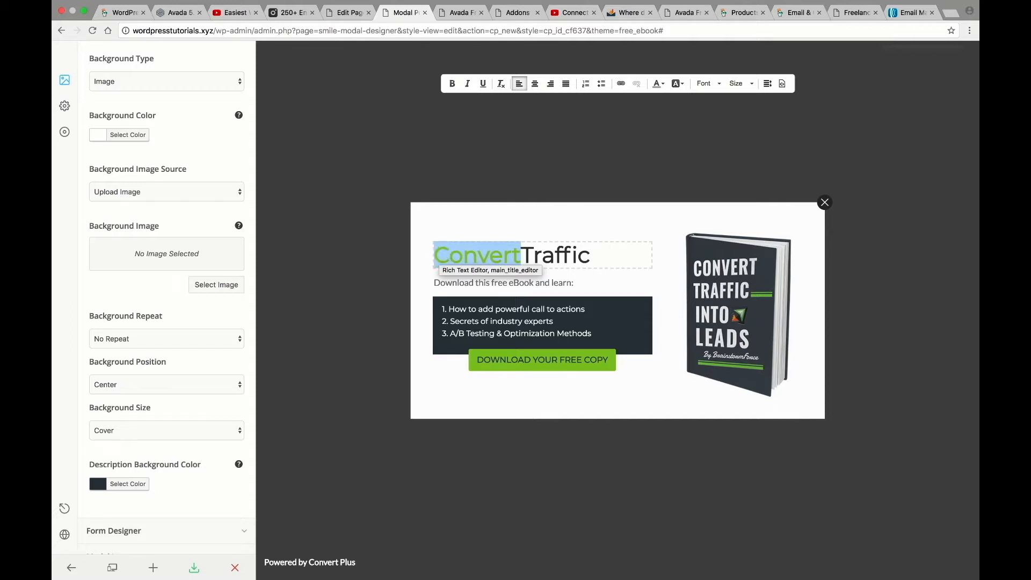
type("Learn")
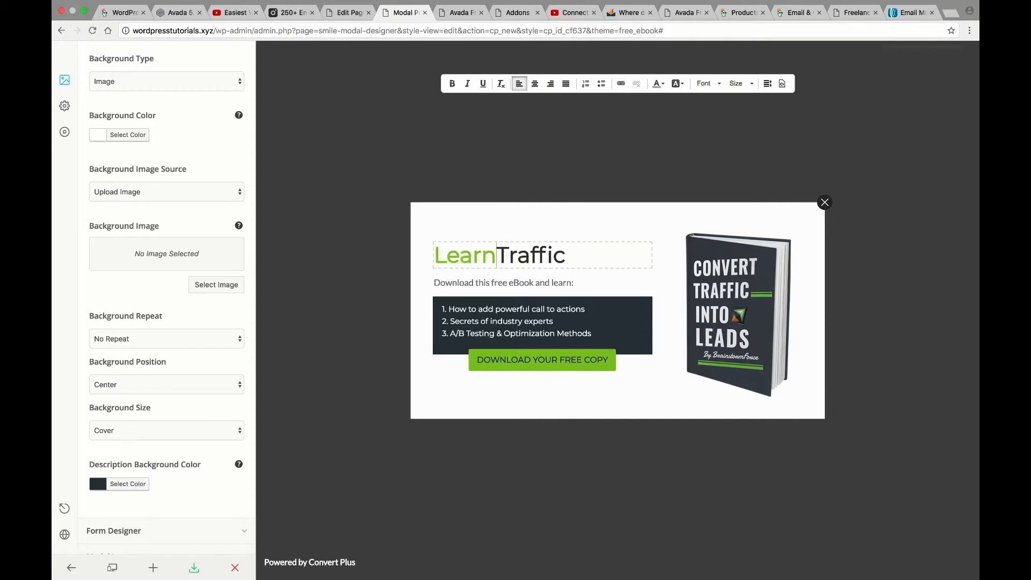
type(" about")
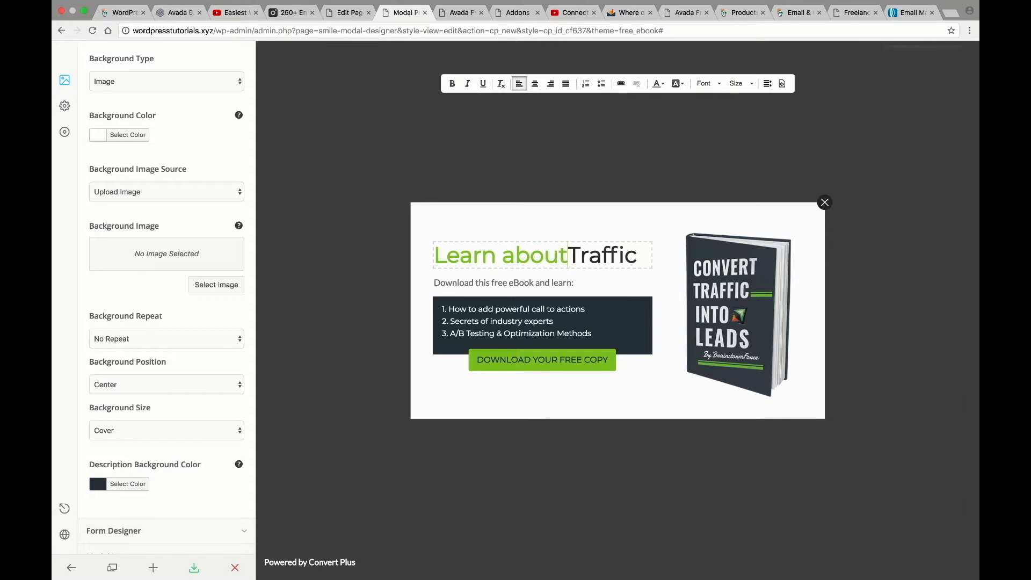
left_click_drag(568, 256, 500, 257)
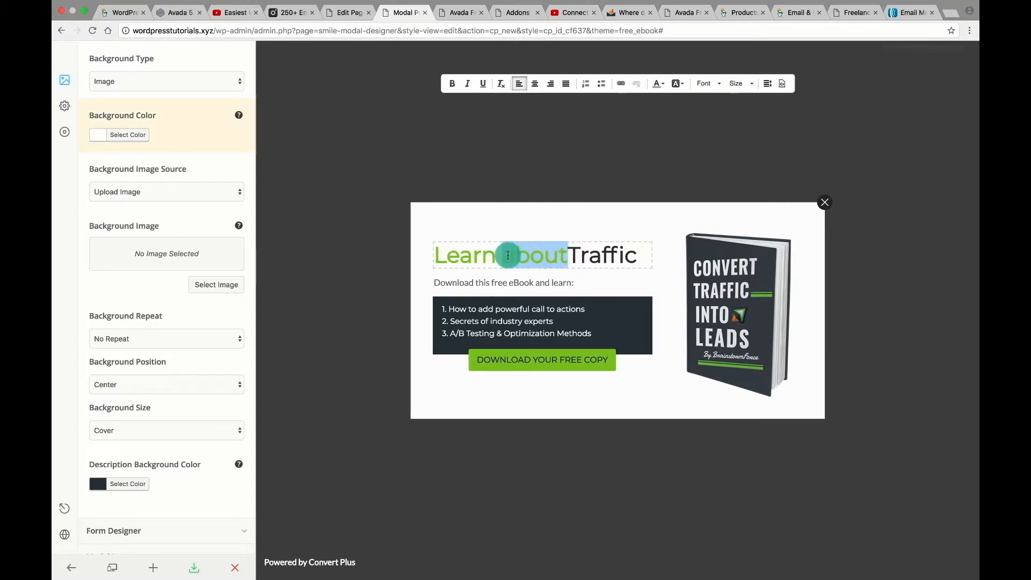
key("BackSpace")
key("BackSpace")
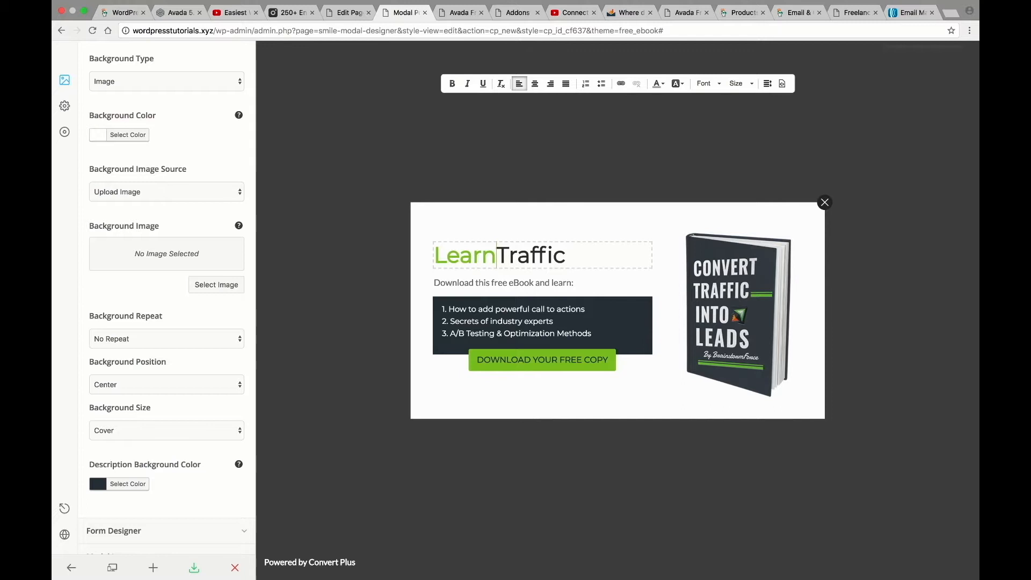
left_click(578, 258)
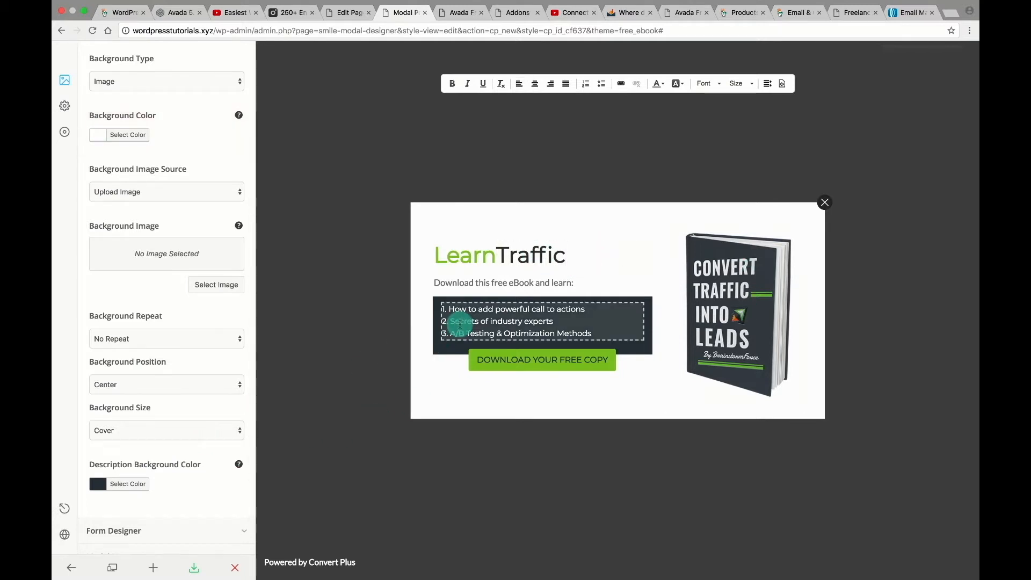
left_click(714, 291)
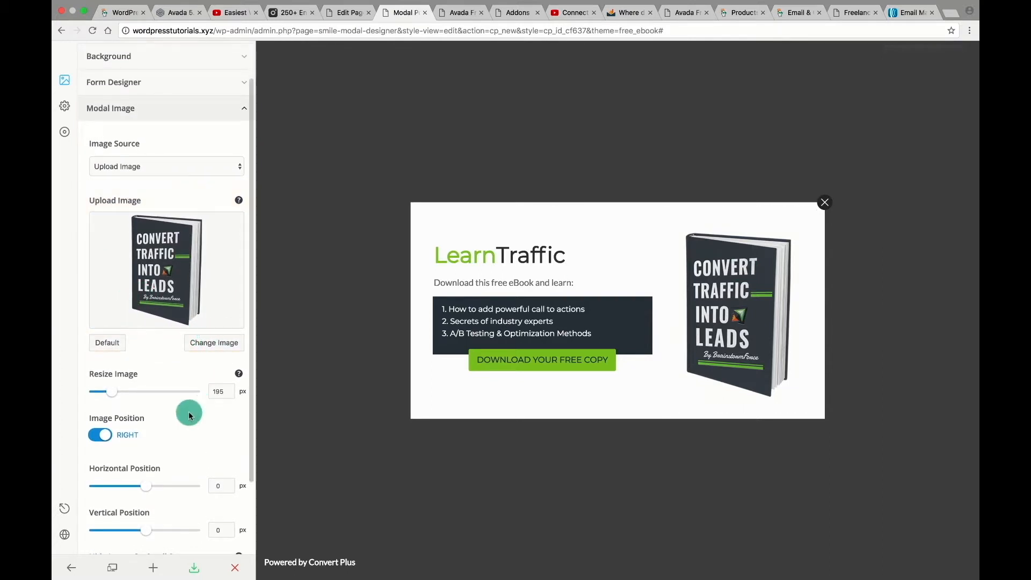
Inspect the download button's link settings and the popup's text, list and button elements.
scroll(229, 454, "down", 3)
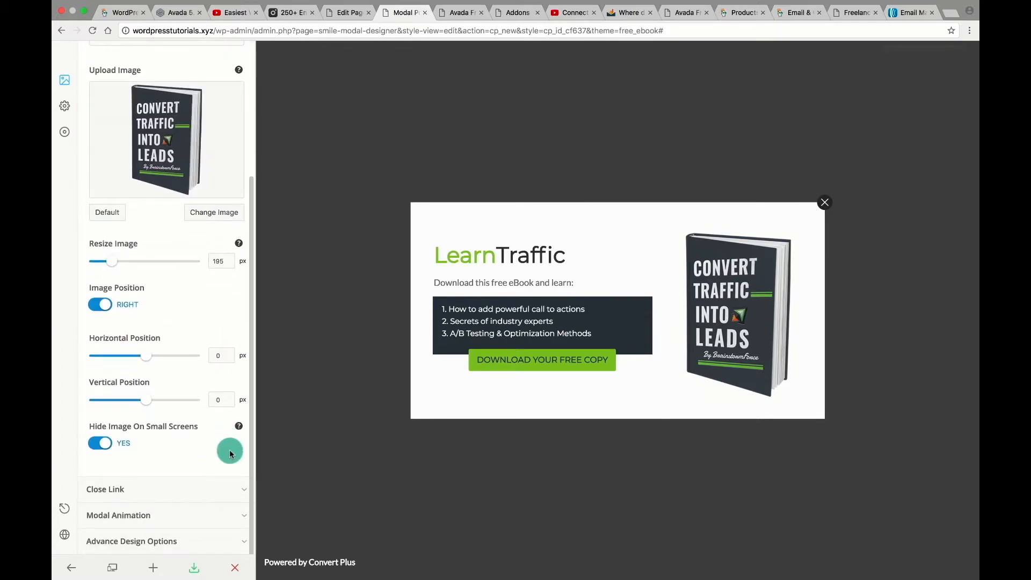
left_click(518, 359)
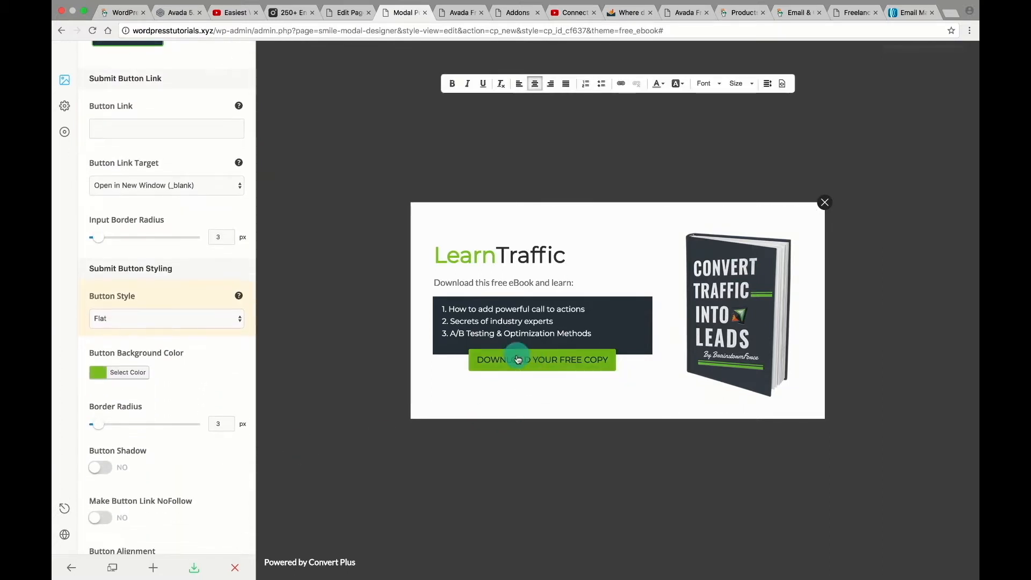
left_click(127, 124)
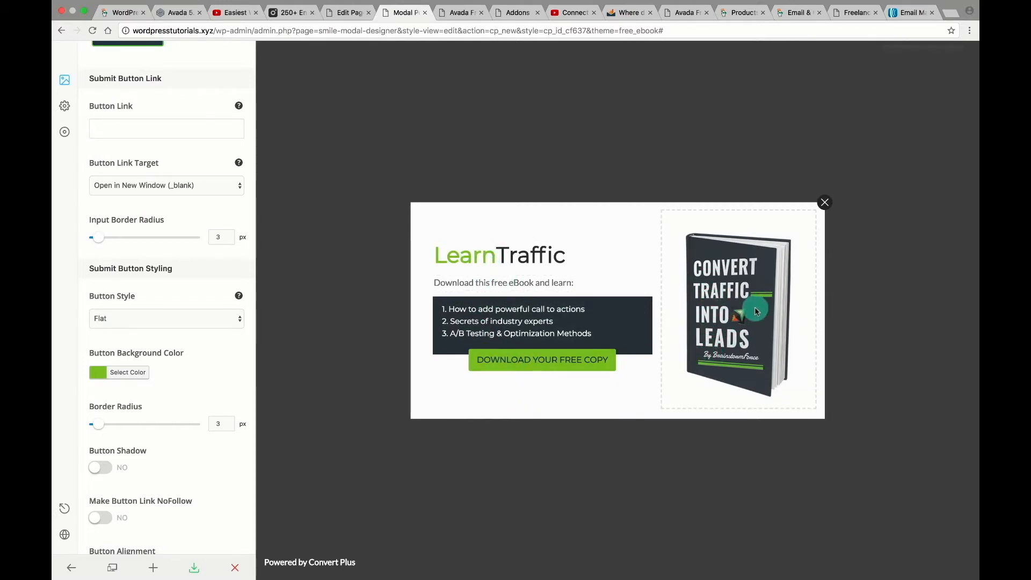
left_click(501, 280)
left_click(524, 321)
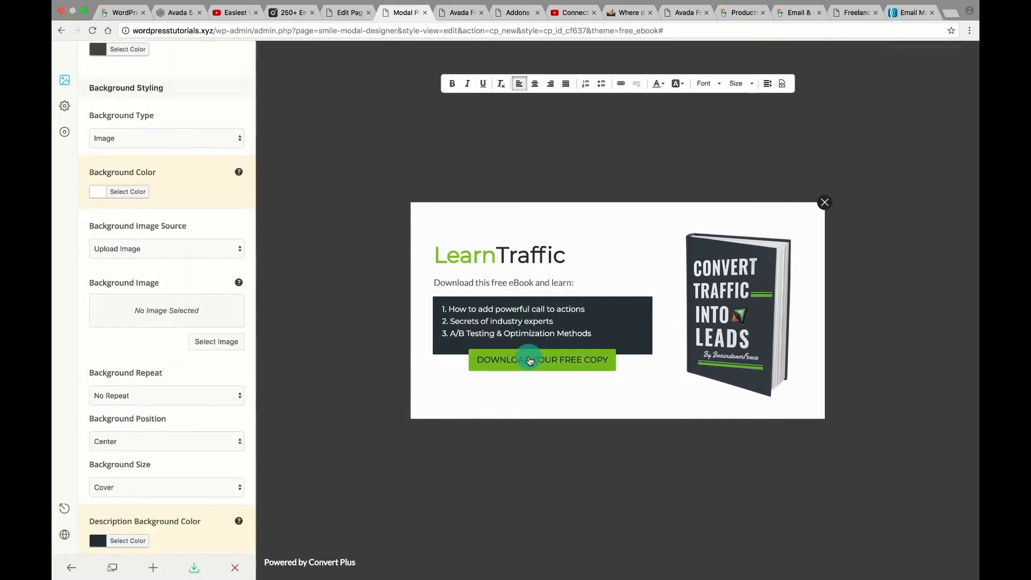
left_click(483, 357)
scroll(122, 226, "up", 2)
left_click(122, 226)
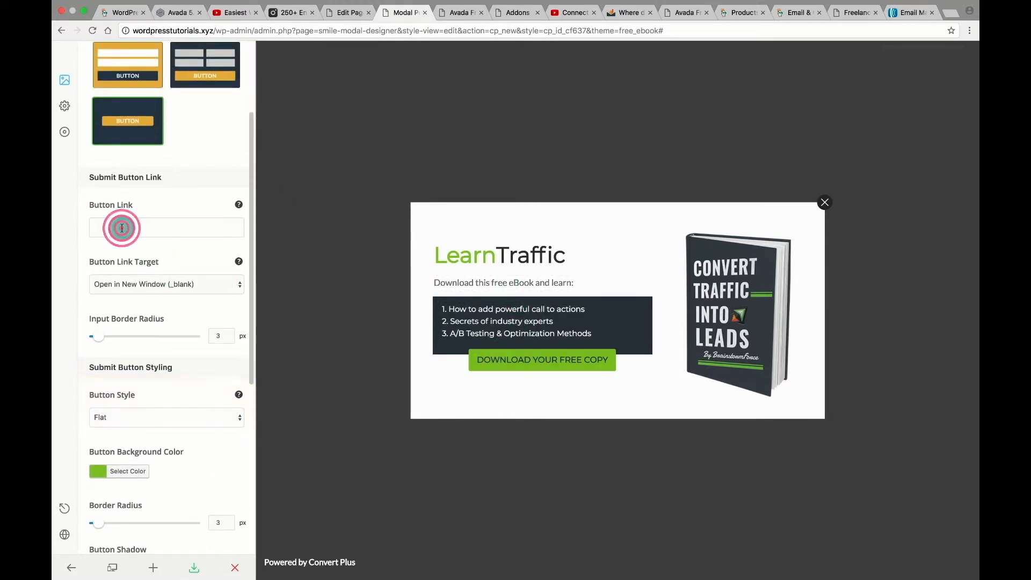
scroll(238, 461, "down", 4)
scroll(238, 461, "down", 3)
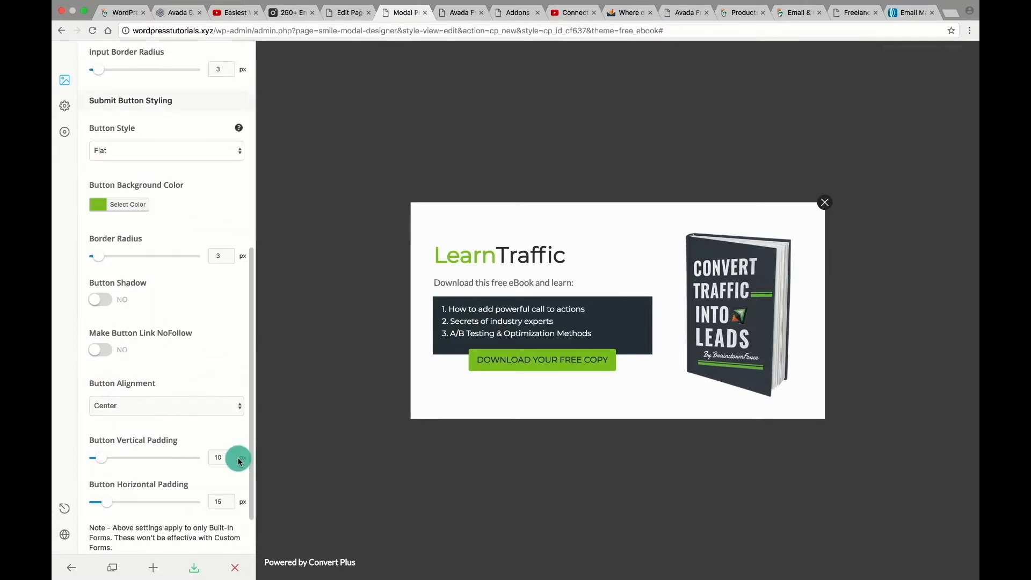
scroll(177, 398, "down", 4)
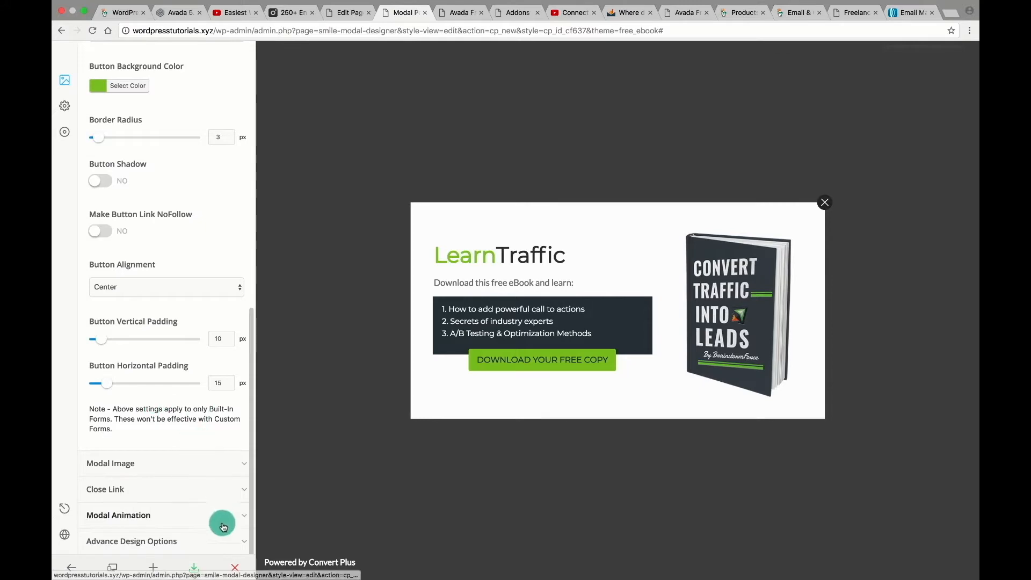
Publish the popup live, then close it on the previewed site.
left_click(234, 570)
left_click(575, 367)
left_click(515, 375)
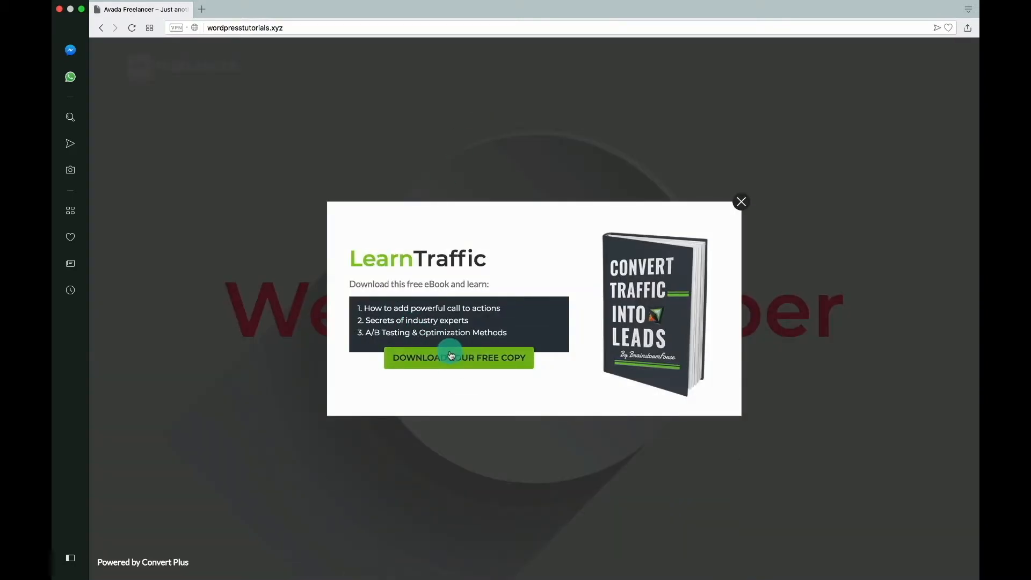
left_click(741, 202)
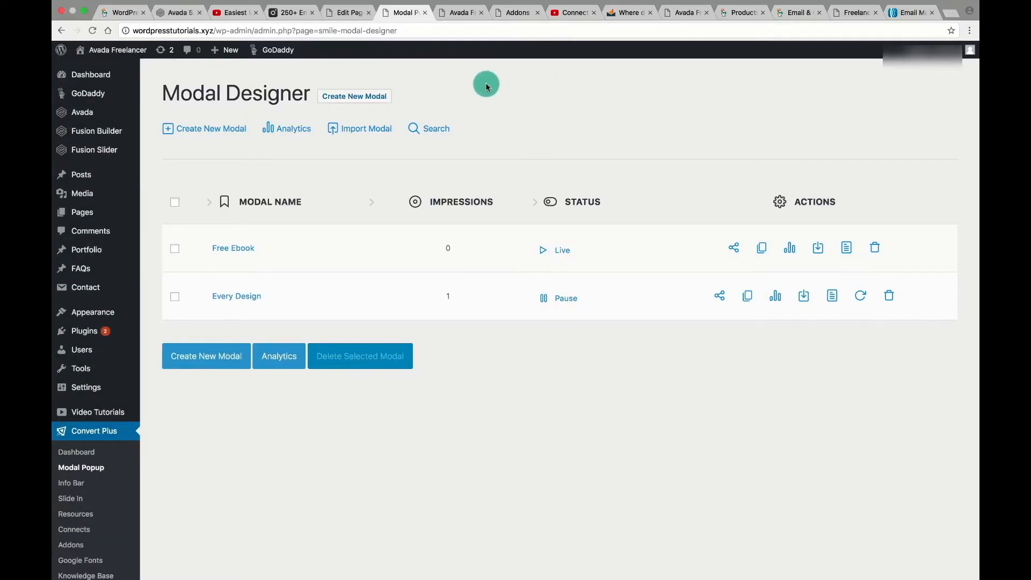
left_click(906, 19)
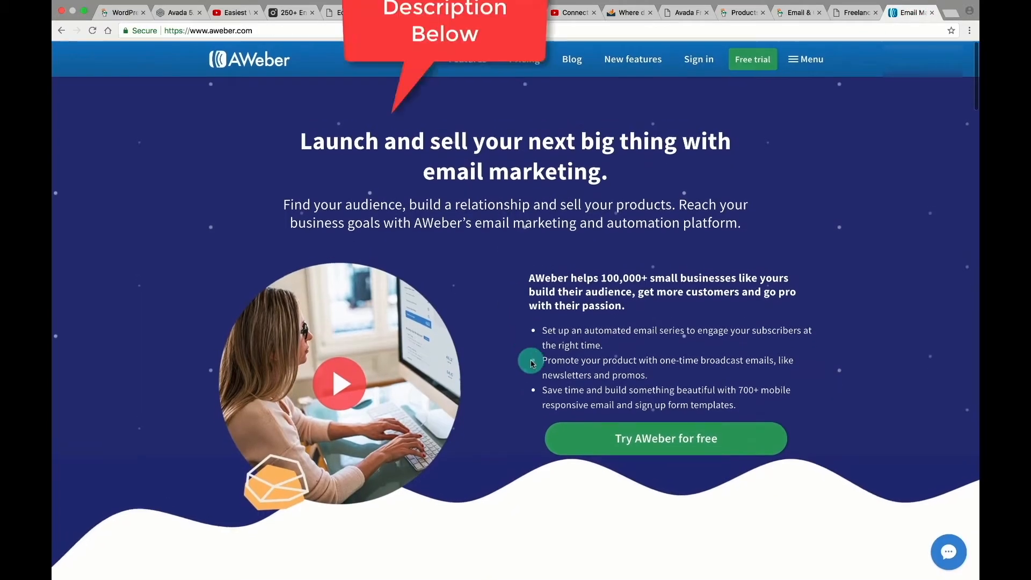
Scroll through the AWeber homepage to look over its email-marketing features.
scroll(680, 446, "down", 5)
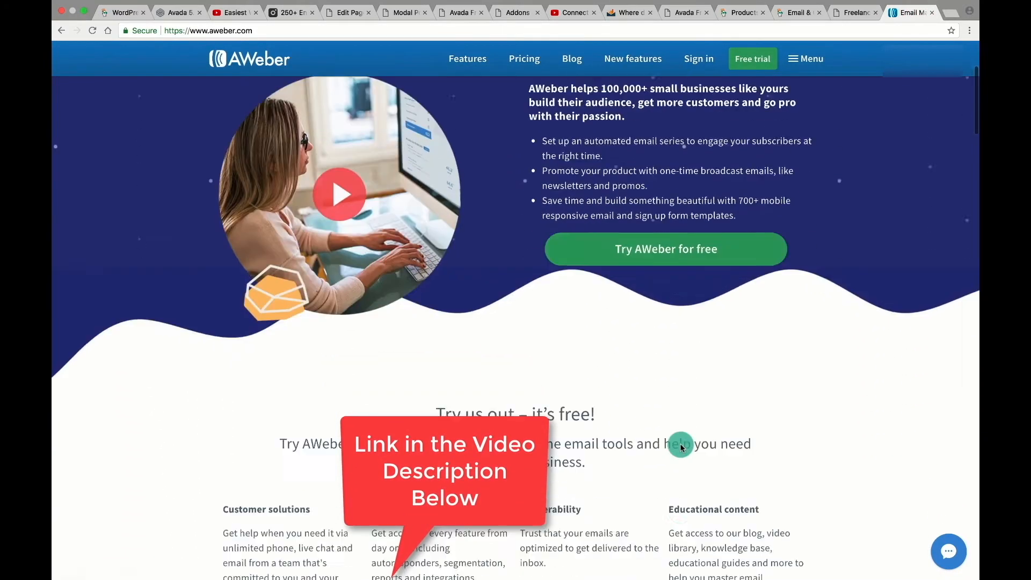
scroll(680, 448, "down", 20)
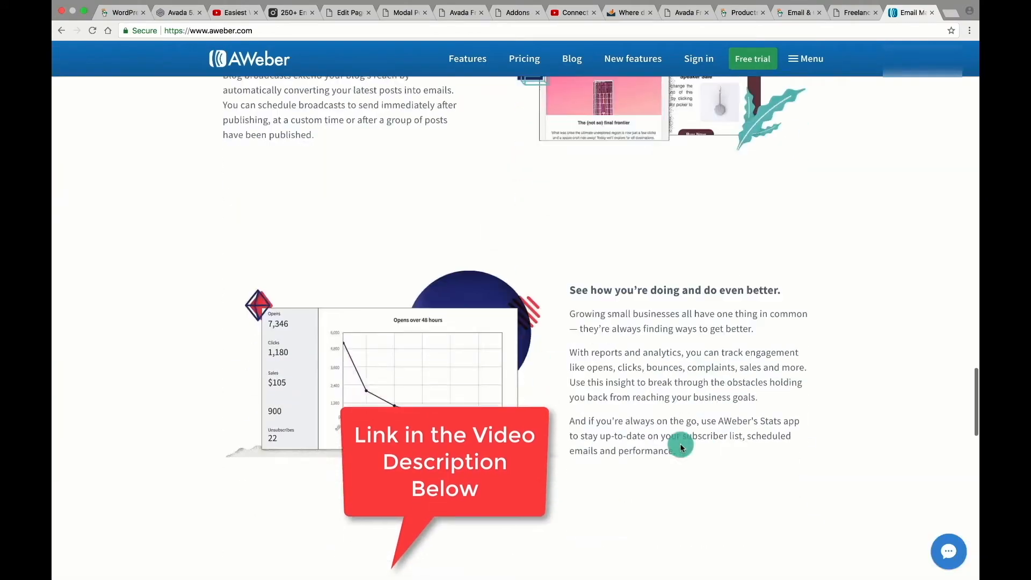
scroll(680, 447, "down", 15)
scroll(679, 447, "up", 20)
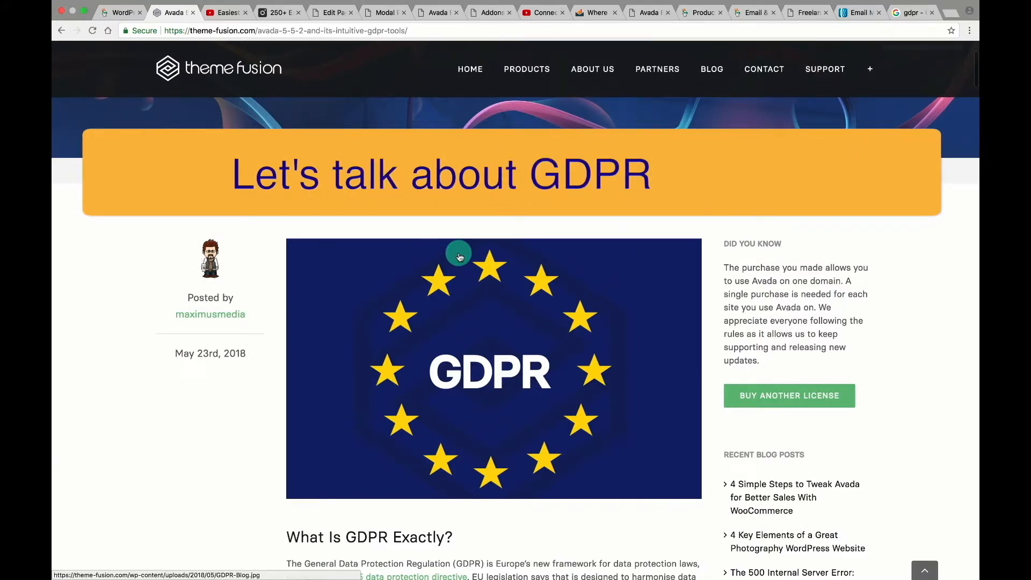
Expand and read the 'What is the GDPR?' answer in the gdpr search results.
left_click(911, 13)
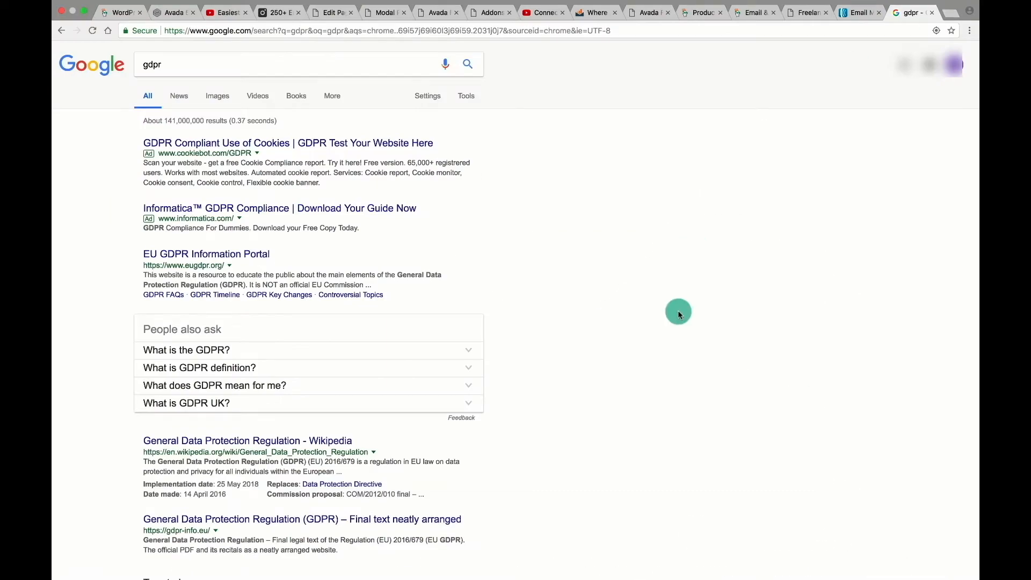
left_click(461, 348)
scroll(518, 353, "down", 3)
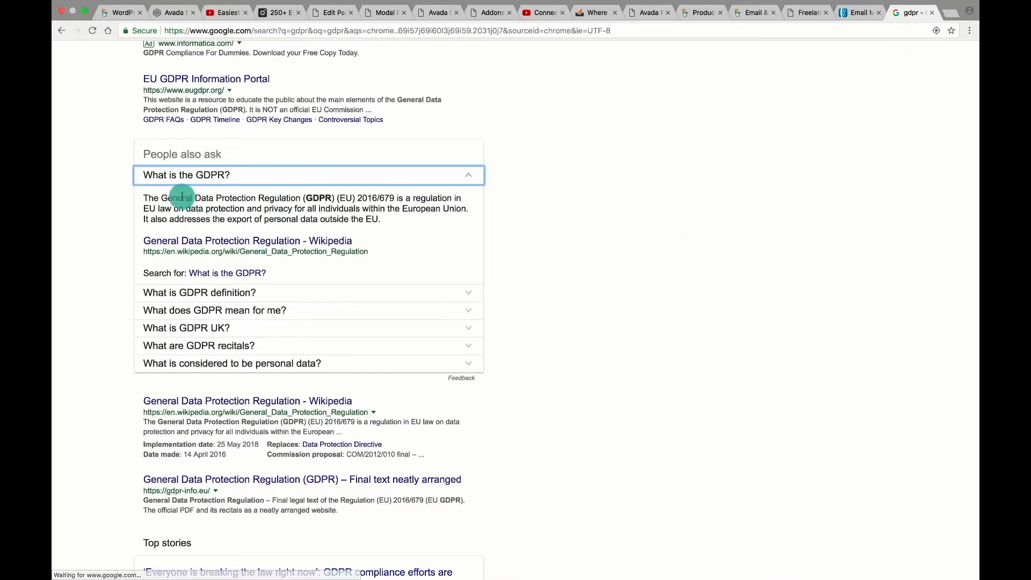
left_click_drag(382, 217, 143, 198)
left_click(141, 196)
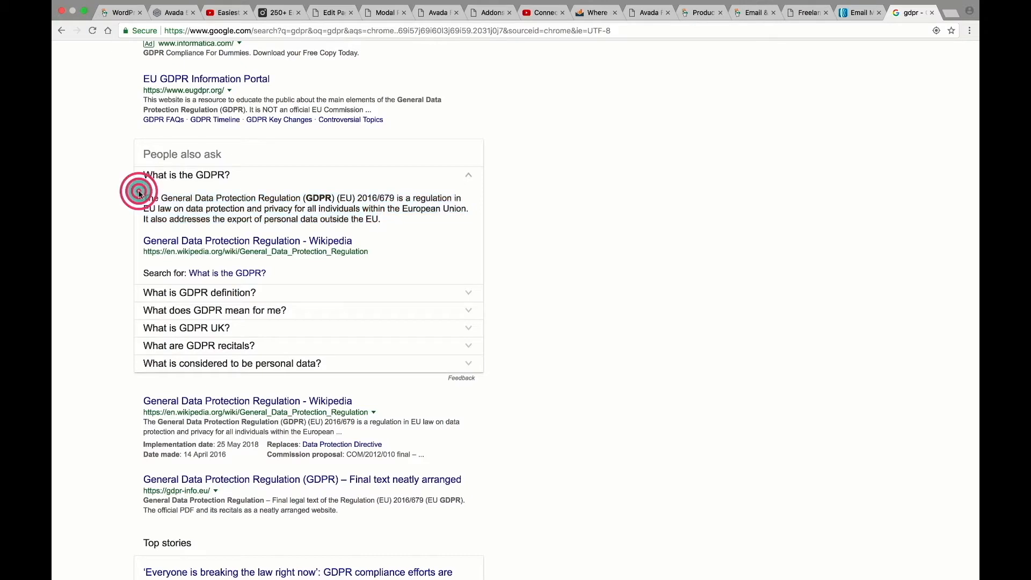
scroll(641, 274, "down", 4)
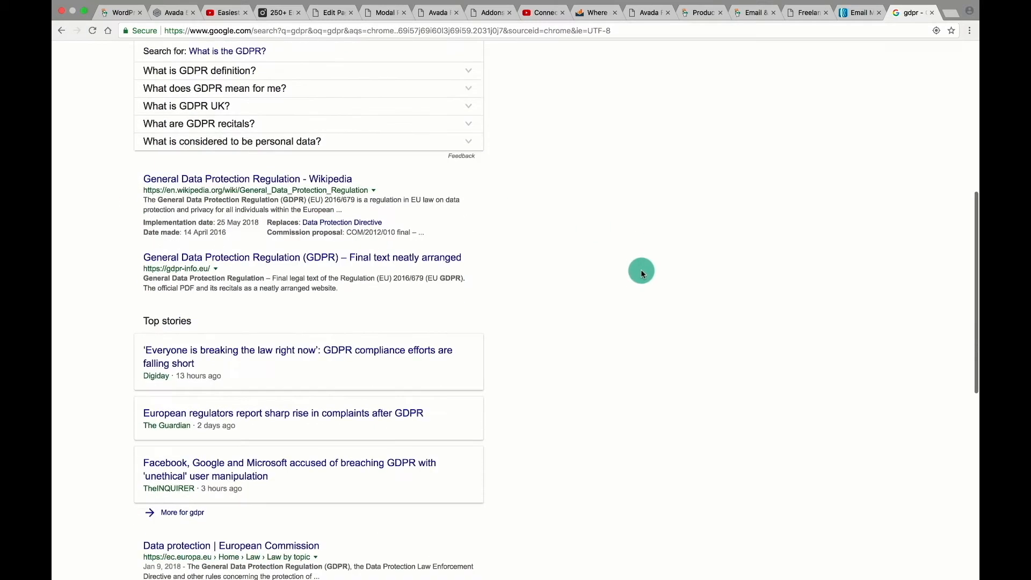
scroll(641, 273, "up", 6)
scroll(641, 272, "up", 2)
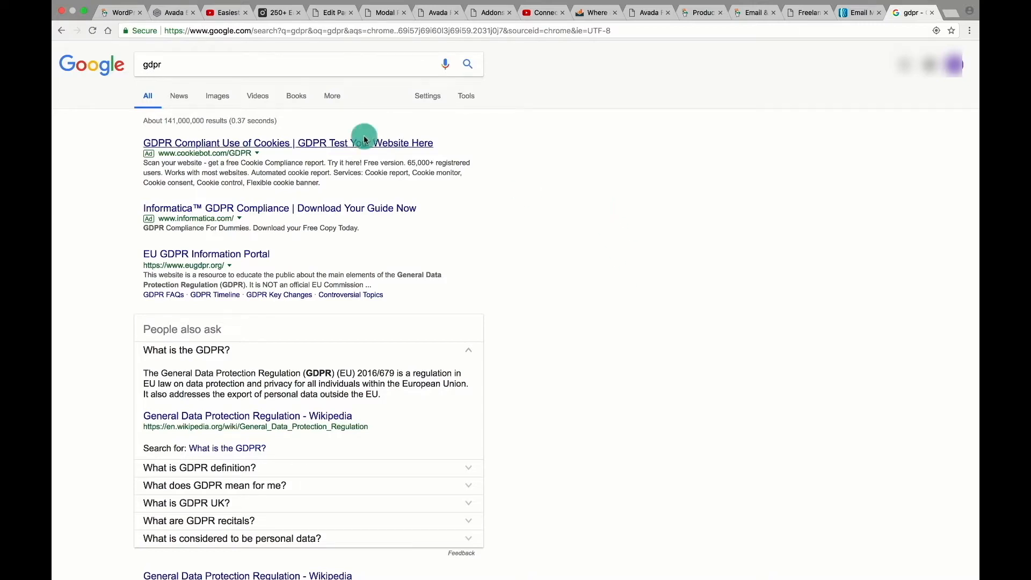
Read through ThemeFusion's Avada 5.5.2 GDPR article.
left_click(170, 15)
scroll(459, 253, "up", 15)
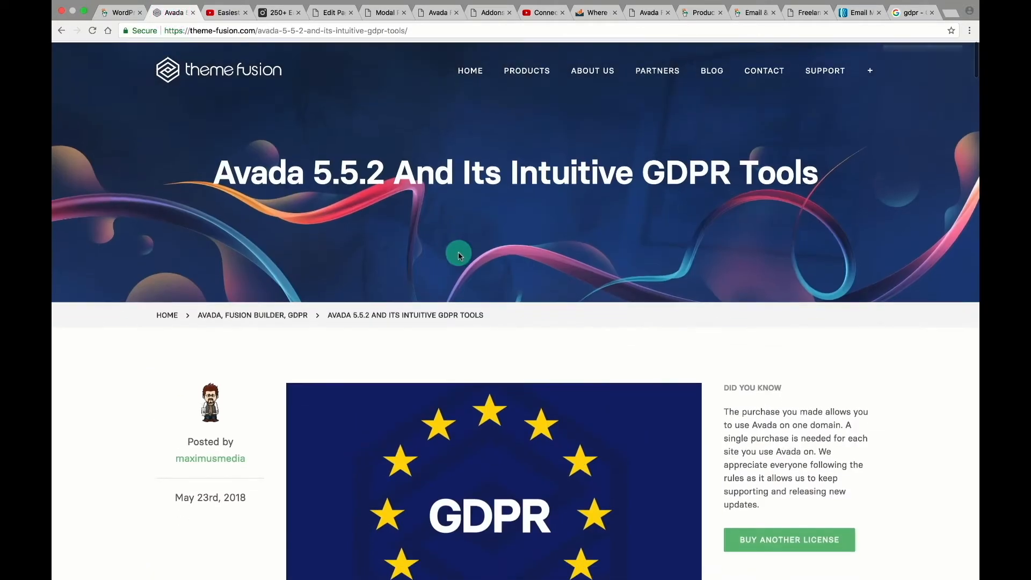
scroll(459, 254, "down", 3)
scroll(458, 255, "up", 2)
scroll(459, 254, "down", 8)
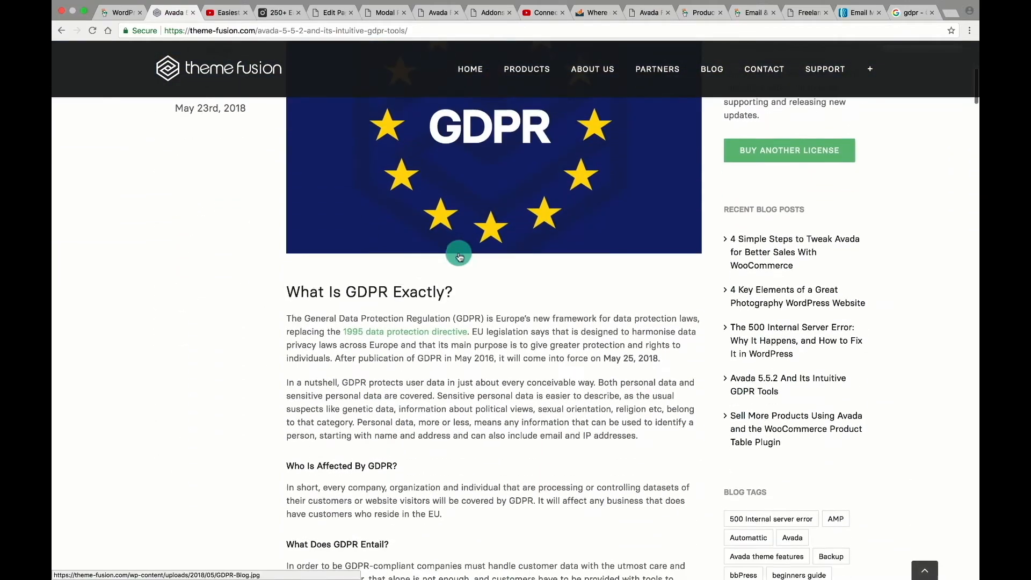
left_click(355, 238)
scroll(491, 302, "down", 8)
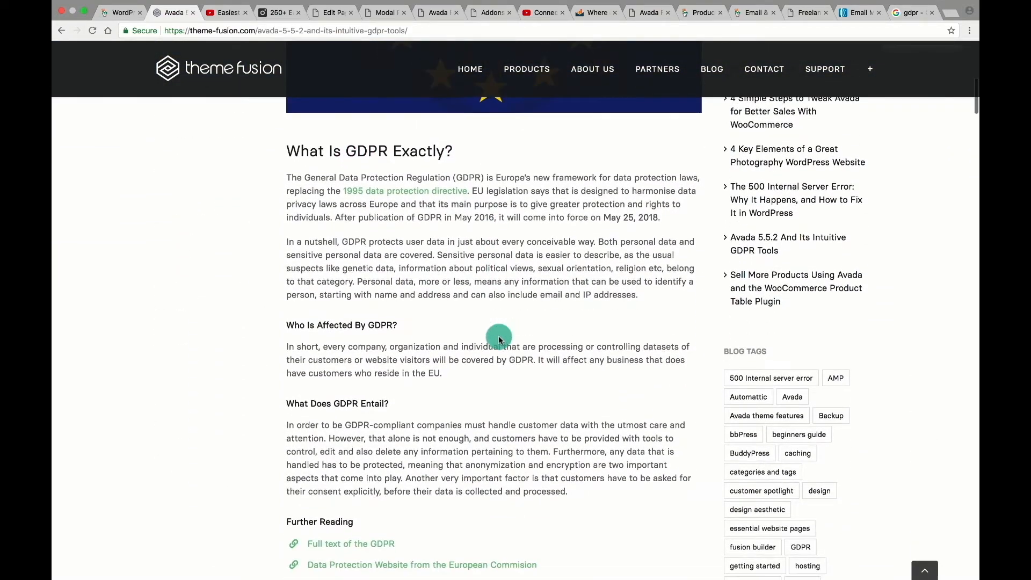
scroll(498, 336, "up", 6)
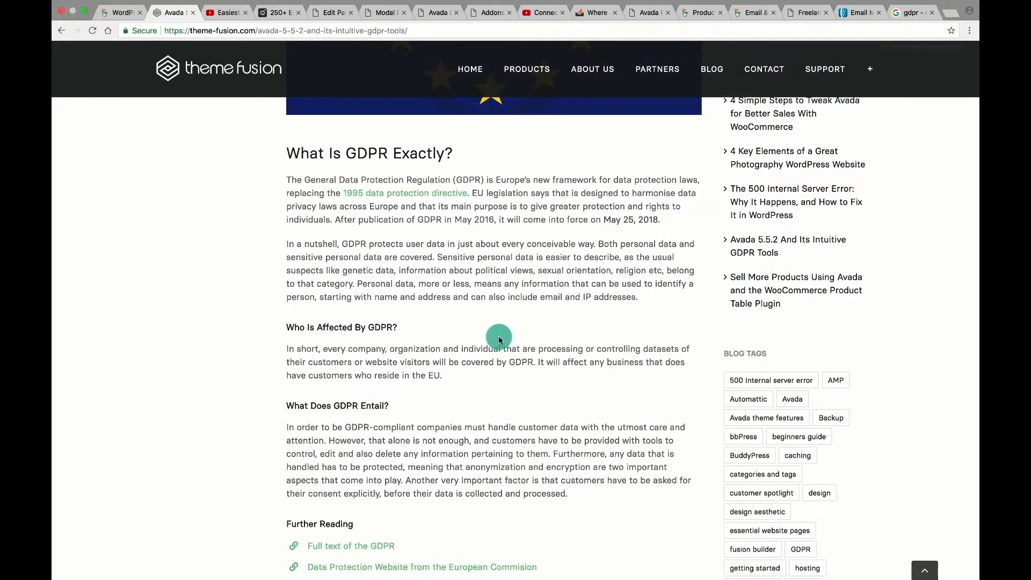
scroll(498, 338, "down", 10)
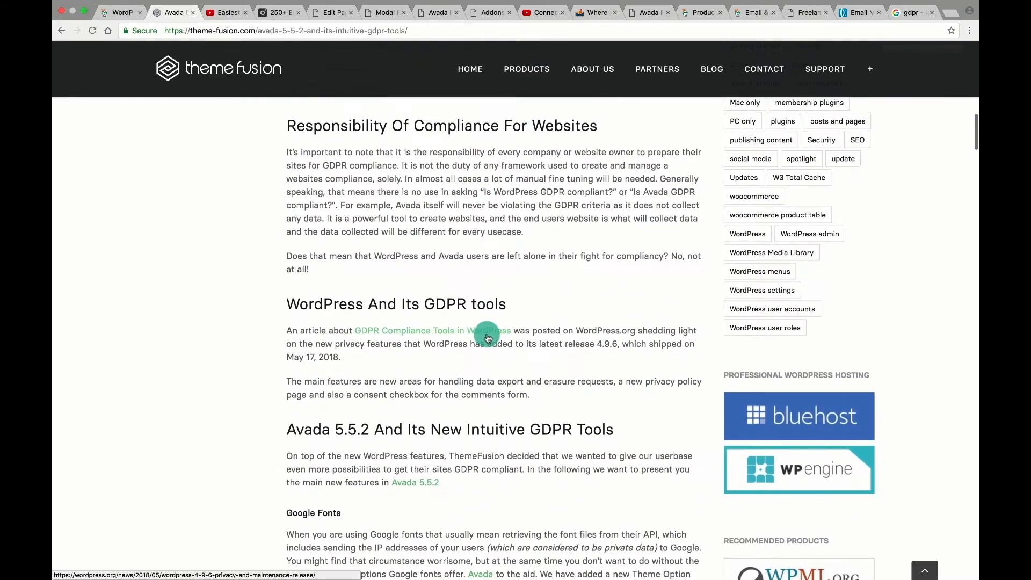
scroll(487, 335, "down", 3)
scroll(487, 336, "down", 1)
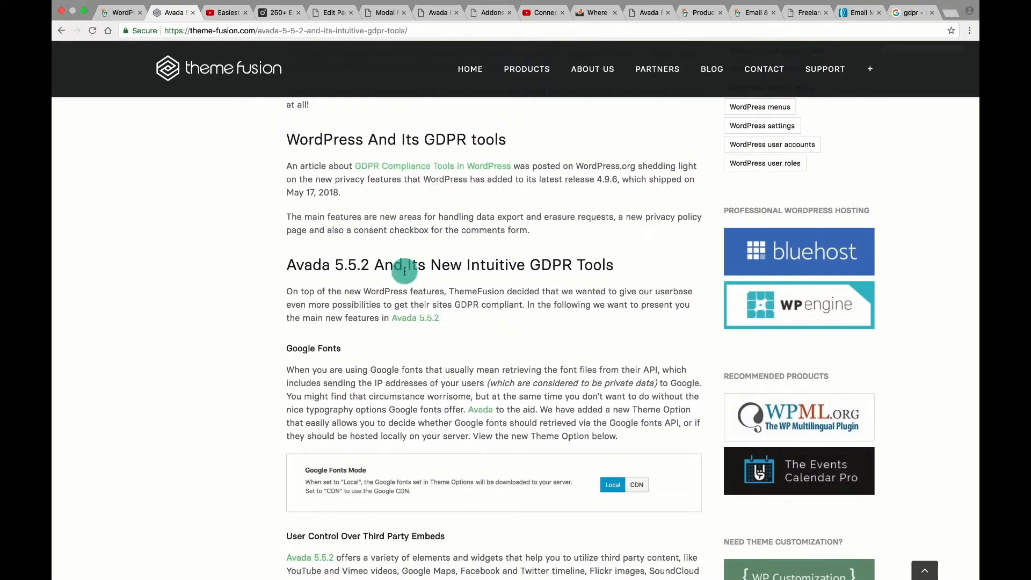
scroll(483, 345, "down", 3)
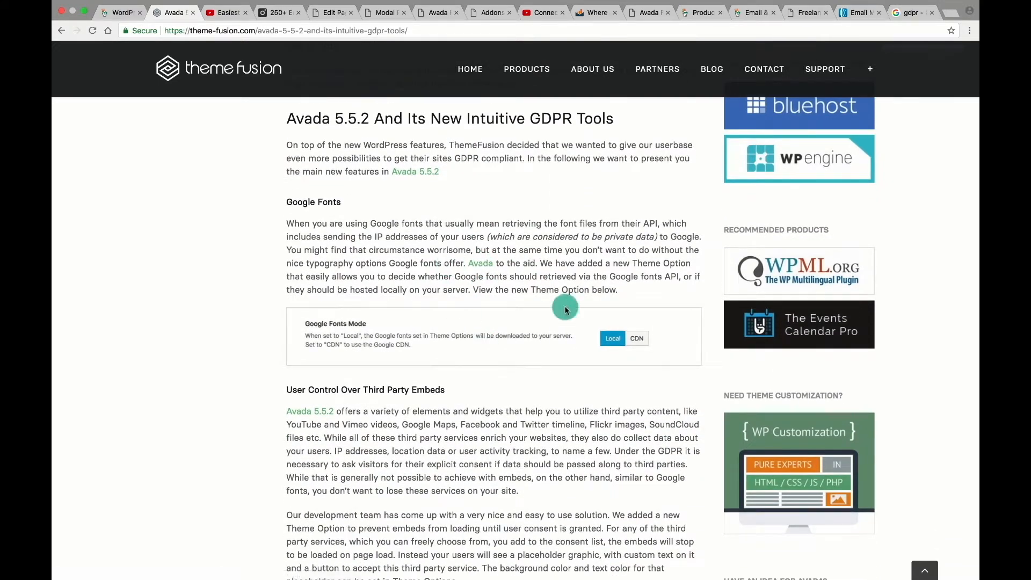
scroll(460, 429, "down", 2)
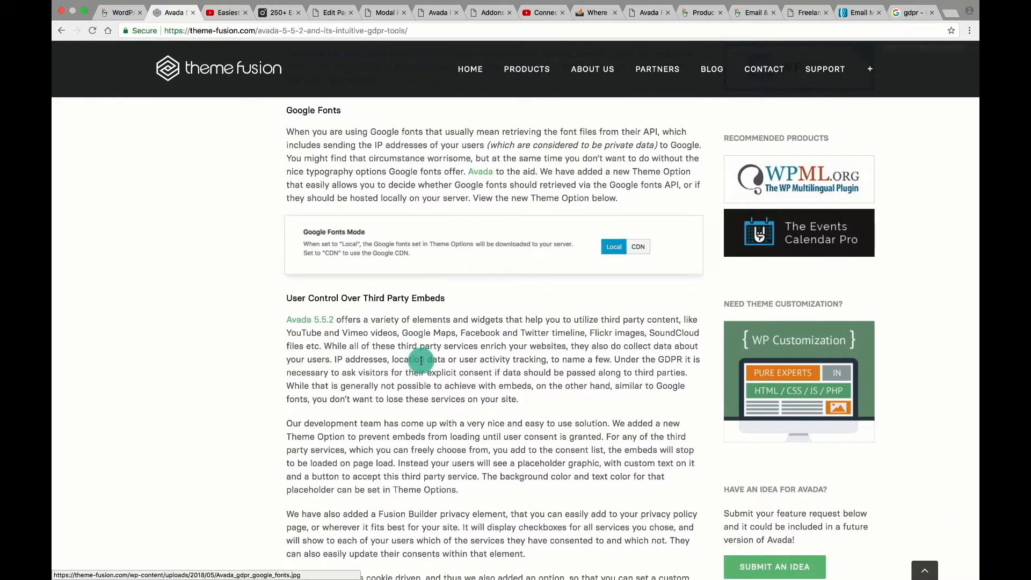
scroll(419, 357, "down", 11)
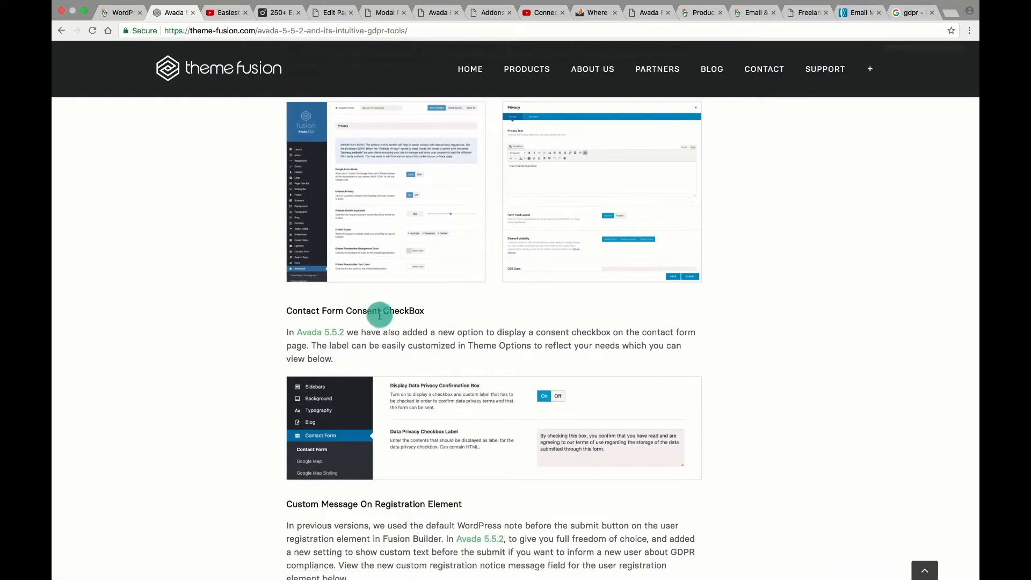
scroll(391, 307, "down", 1)
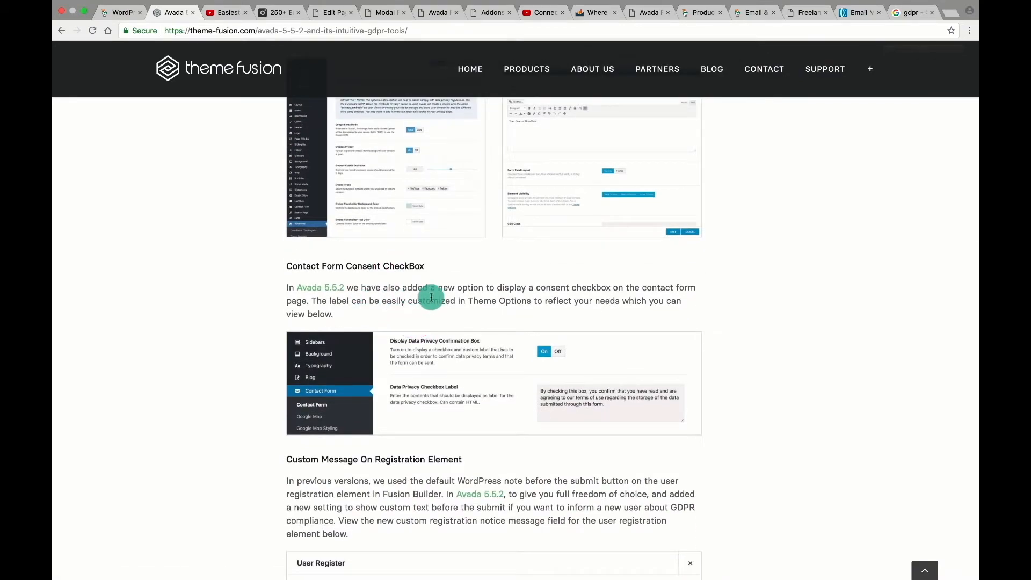
scroll(430, 297, "up", 8)
scroll(434, 327, "down", 8)
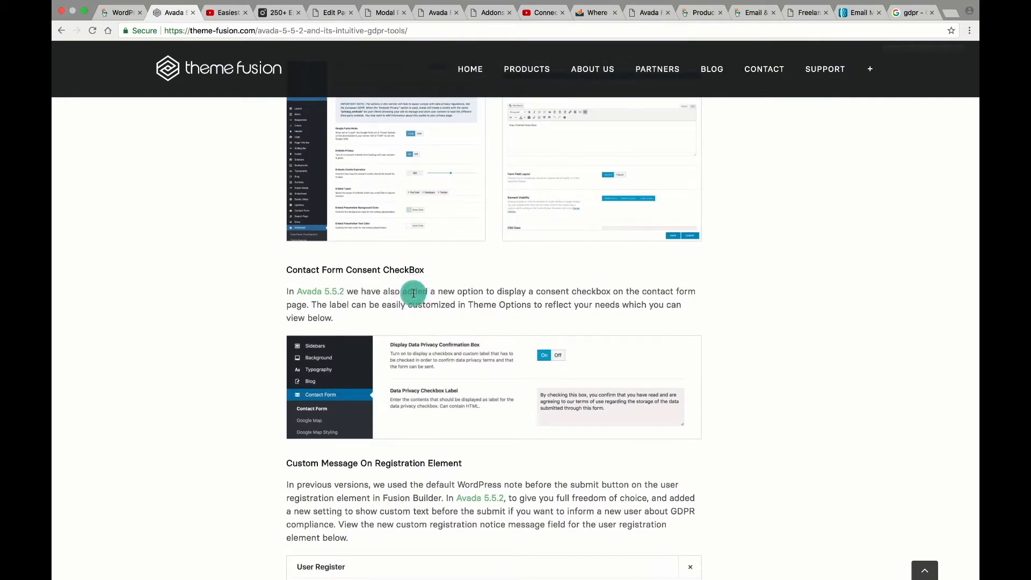
Select the Contact Form Consent CheckBox heading and WP GDPR Compliance name, then return to WordPress.
left_click_drag(286, 270, 450, 274)
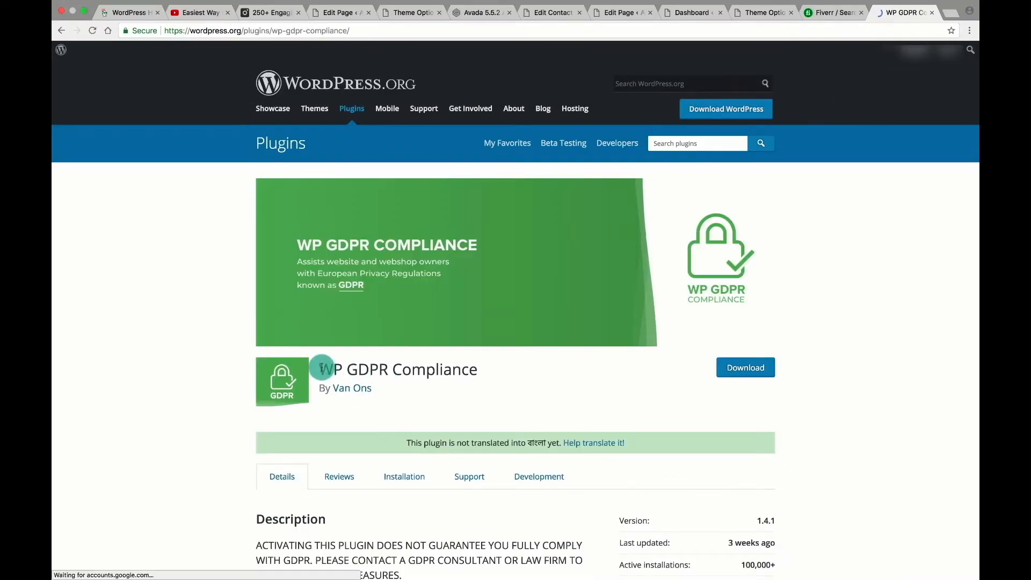
left_click(321, 368)
left_click_drag(321, 368, 479, 369)
key("super+c")
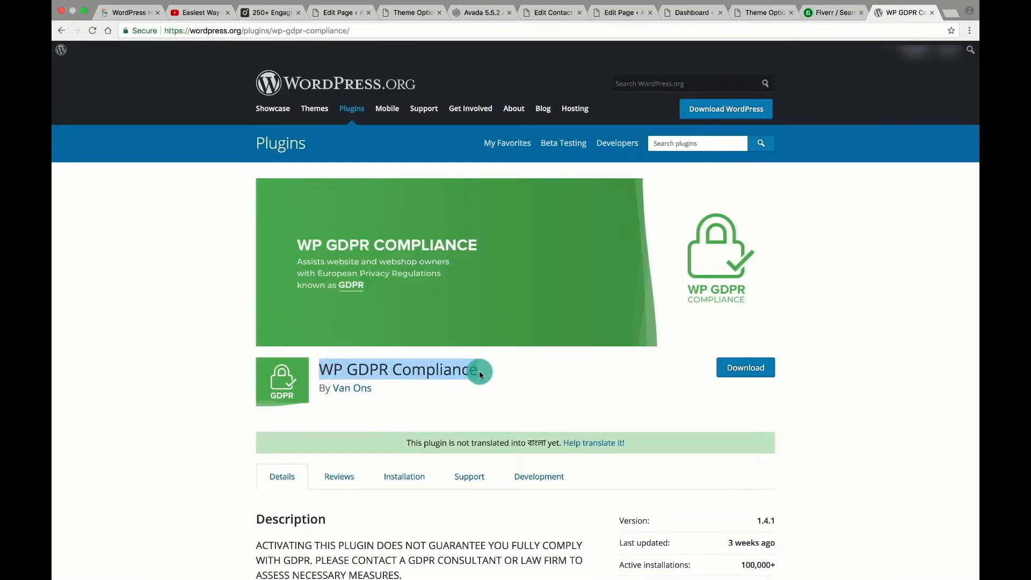
left_click(759, 13)
left_click(718, 16)
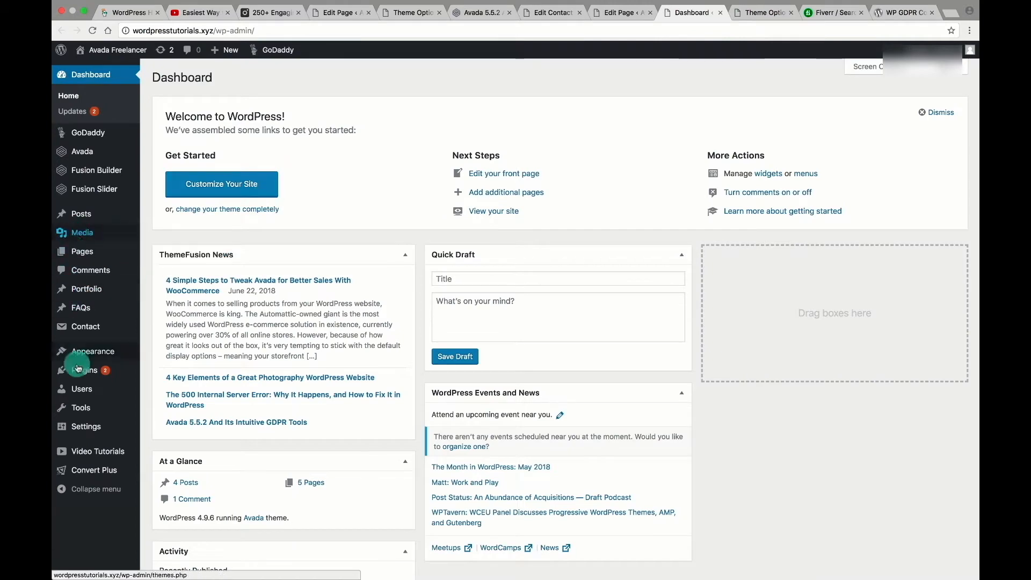
Search Add New plugins for WP GDPR Compliance and activate it.
mouse_move(84, 370)
left_click(167, 390)
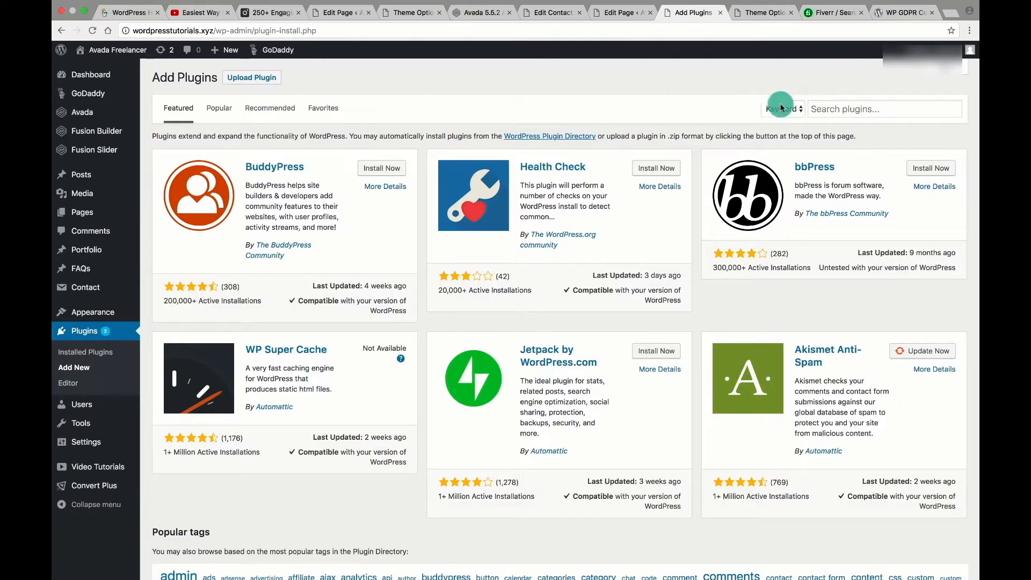
left_click(846, 112)
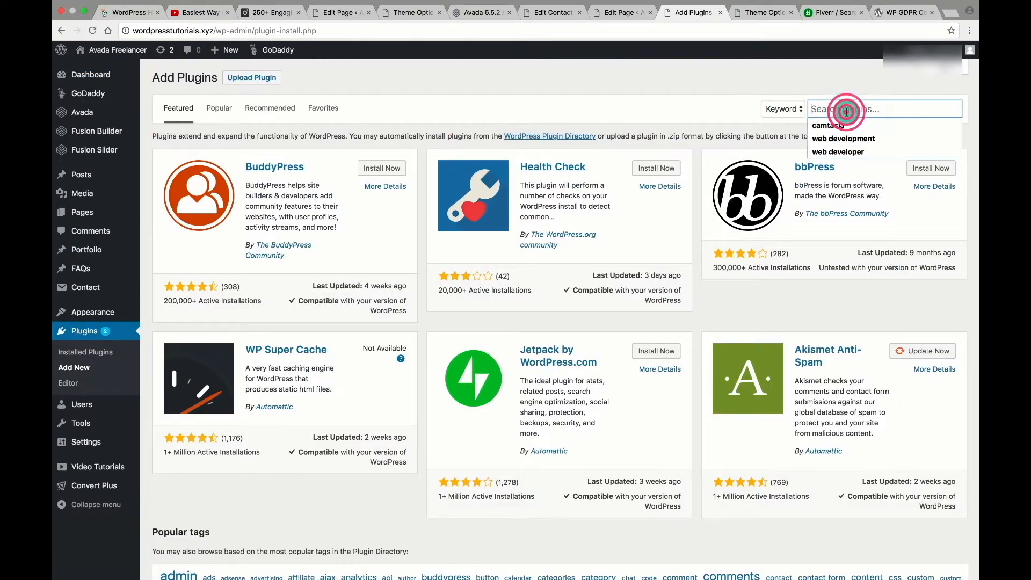
key("super+v")
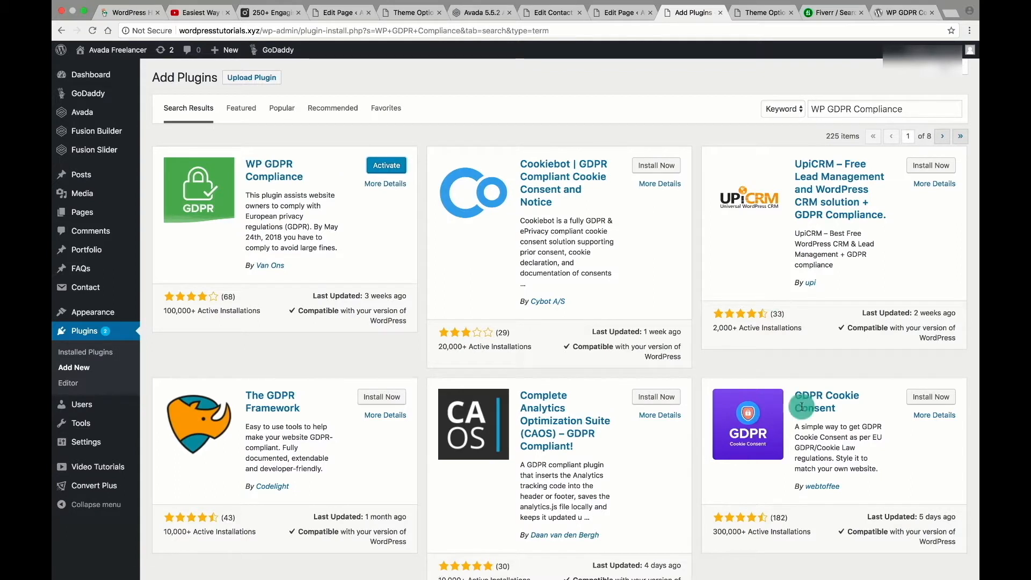
left_click(387, 165)
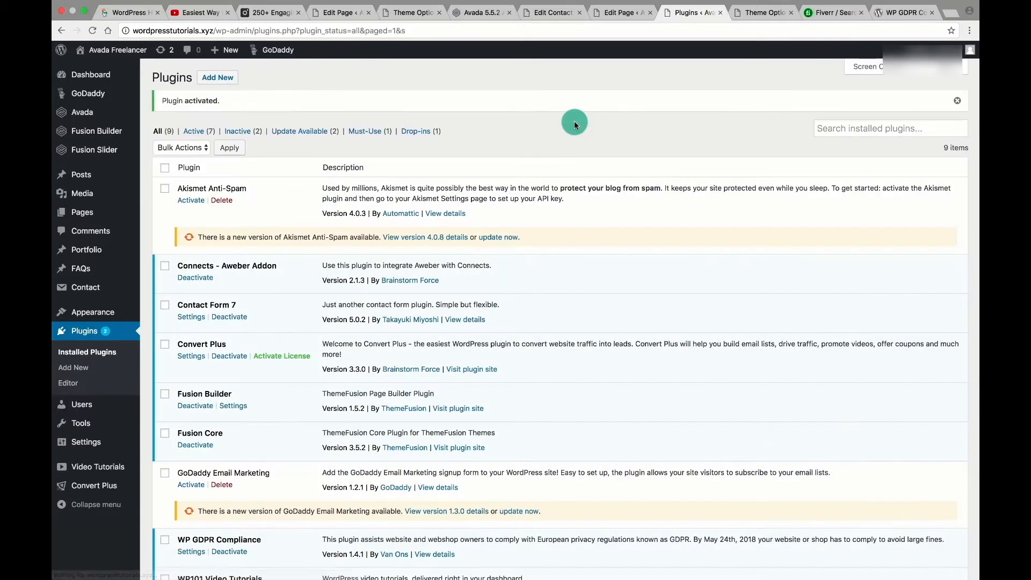
Review the WP GDPR Compliance 1.4.1 details, noting Contact Form 7 support, then go to the Dashboard.
scroll(657, 219, "down", 3)
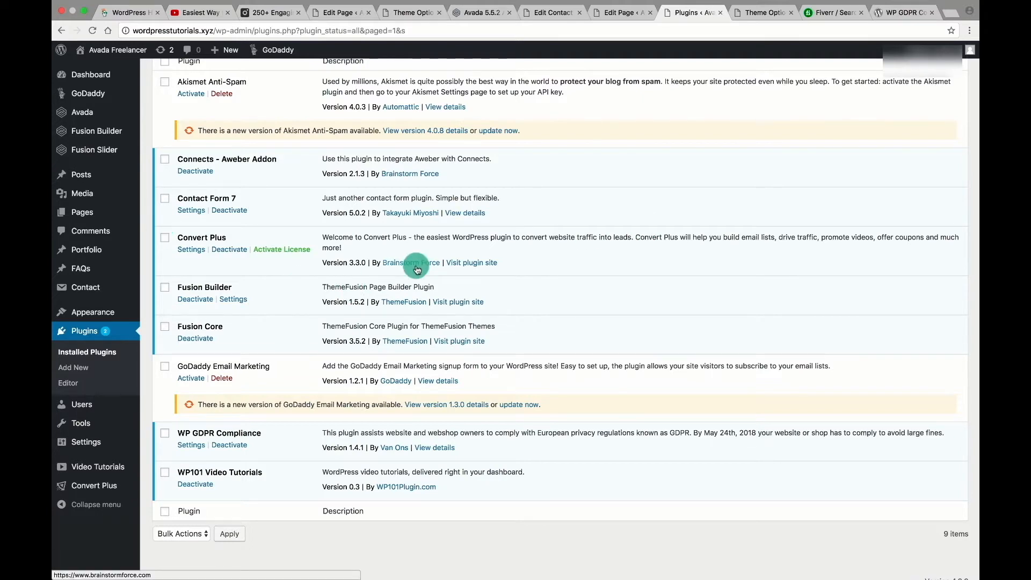
left_click(434, 526)
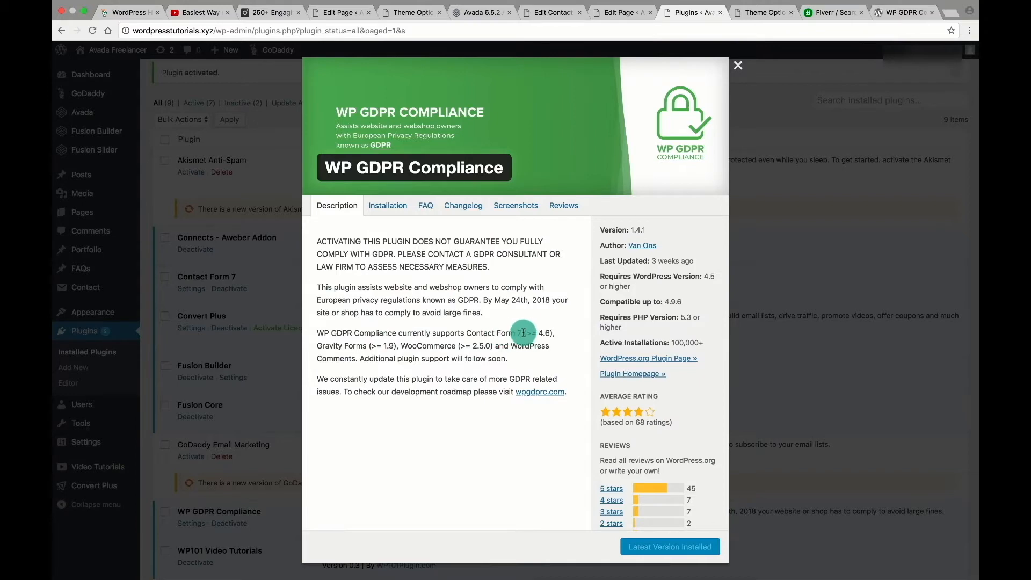
left_click_drag(524, 333, 473, 332)
left_click(362, 357)
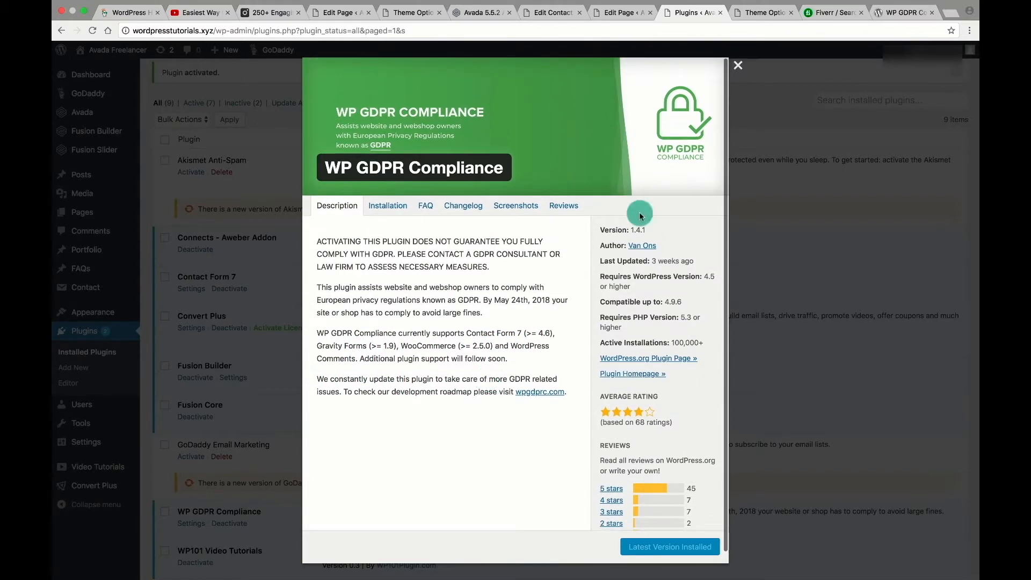
left_click(737, 65)
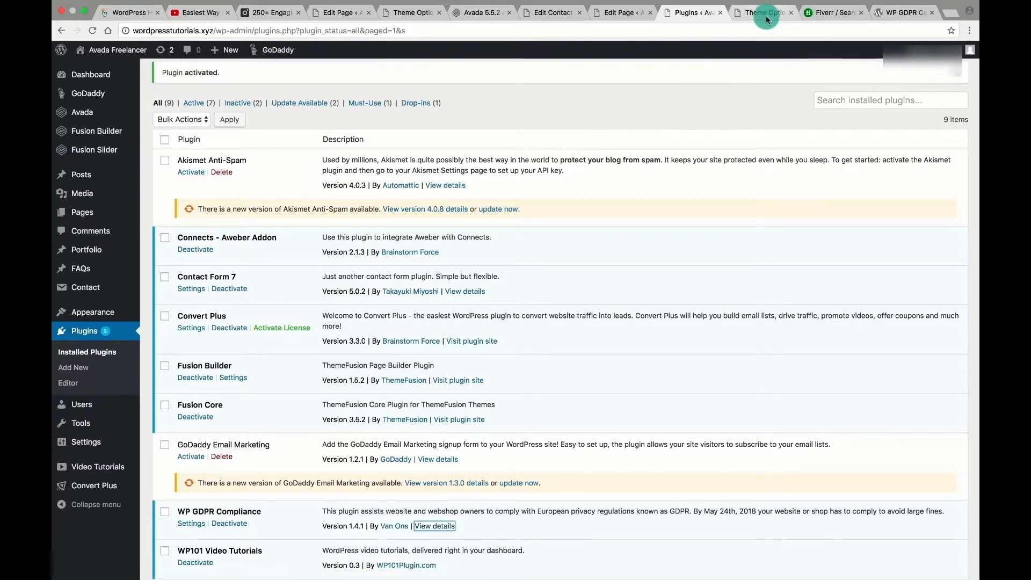
left_click(102, 71)
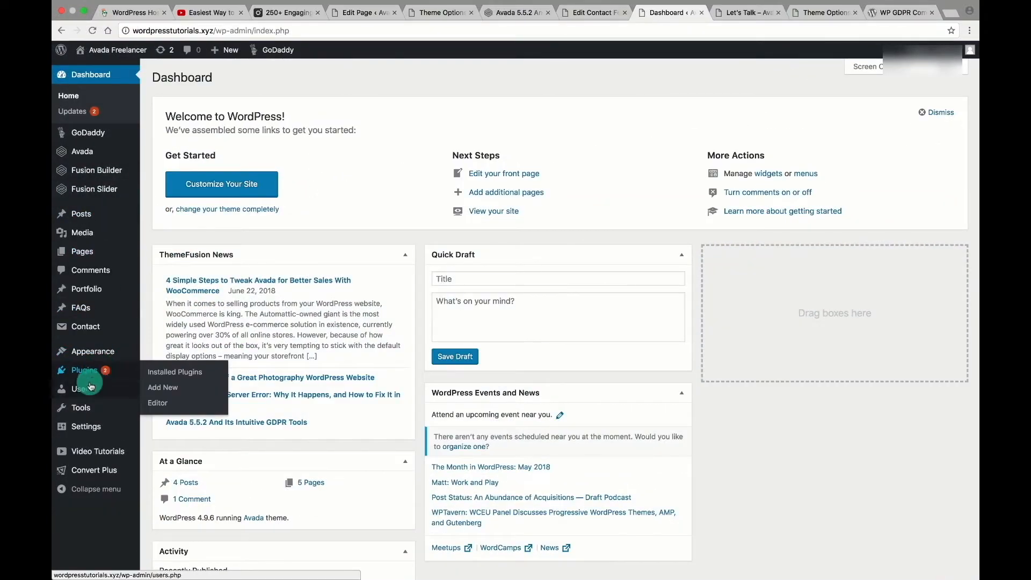
In WP GDPR Compliance, enable Contact Form 7 consent and activate it on both contact forms.
mouse_move(83, 408)
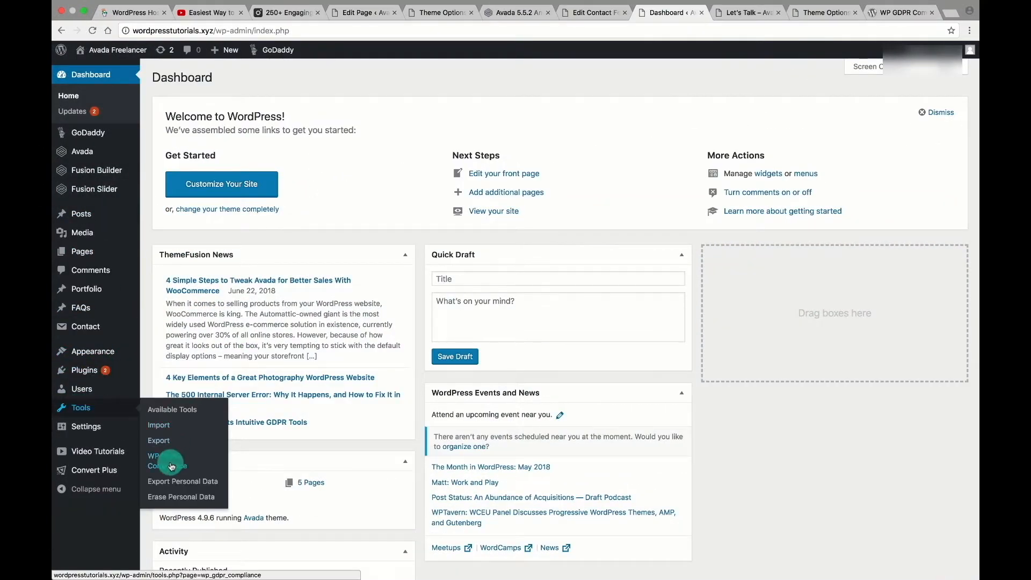
left_click(154, 462)
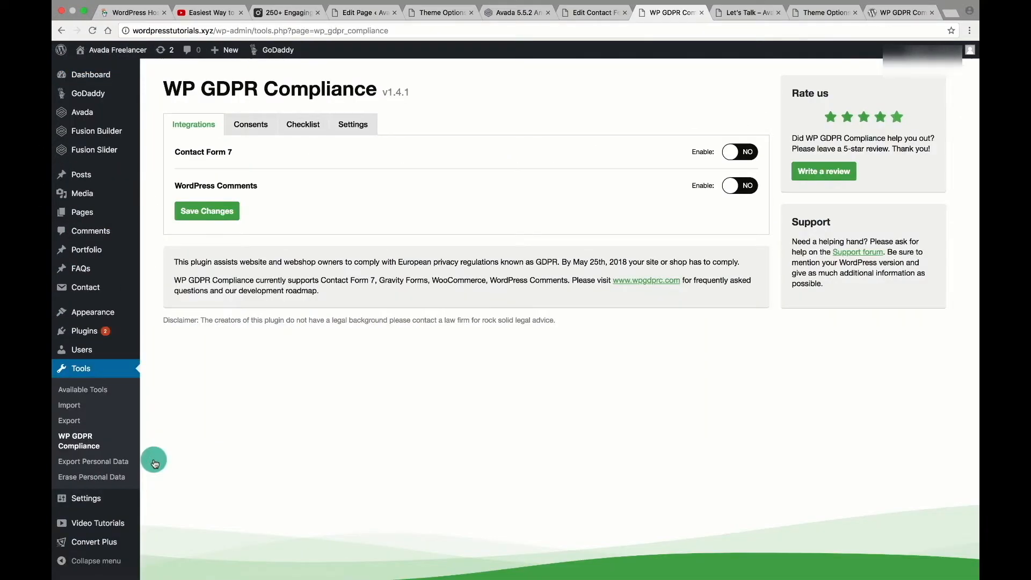
left_click(734, 154)
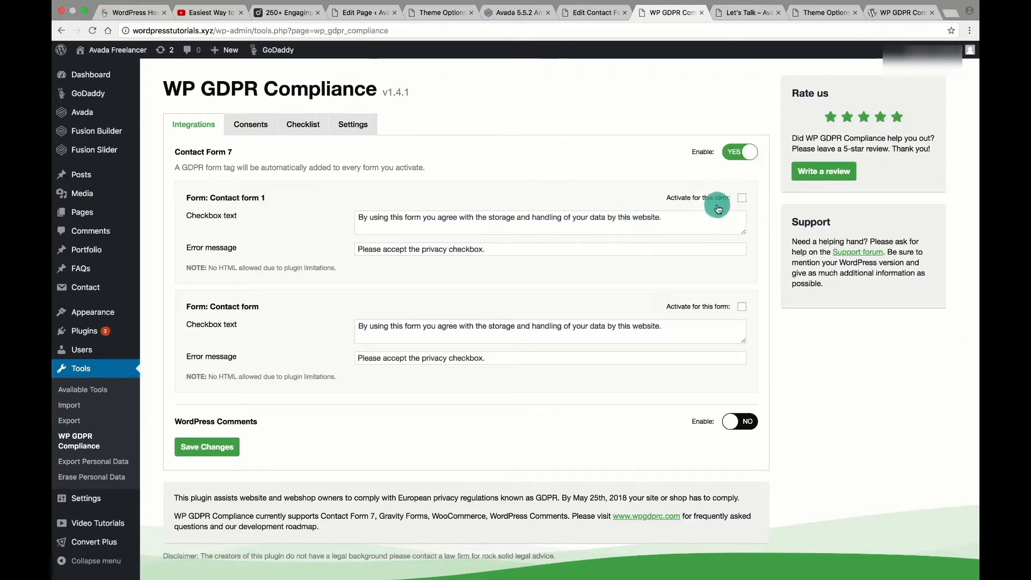
left_click(741, 201)
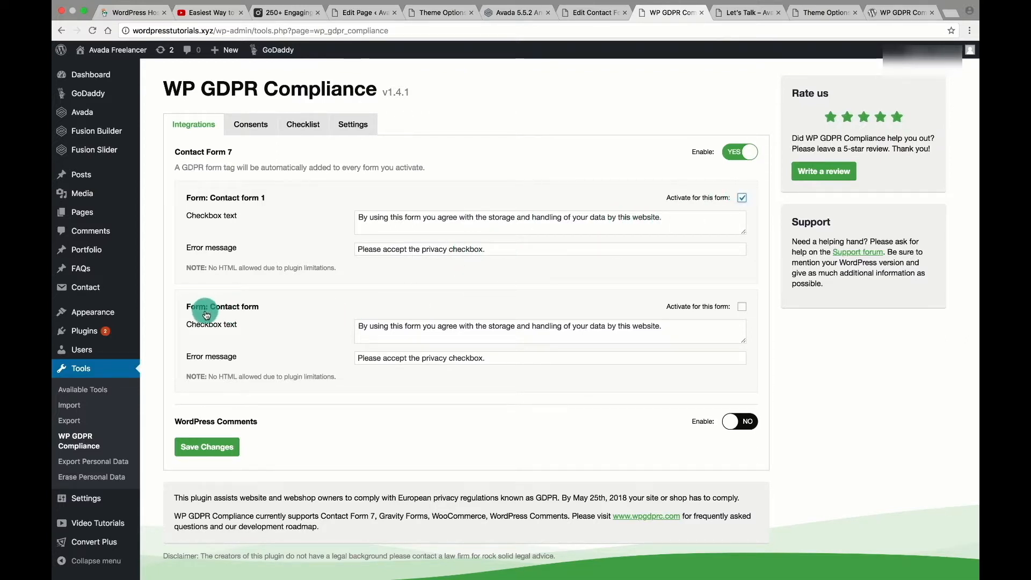
left_click(742, 307)
Enable the GDPR consent checkbox for WordPress Comments and save the settings.
left_click(737, 421)
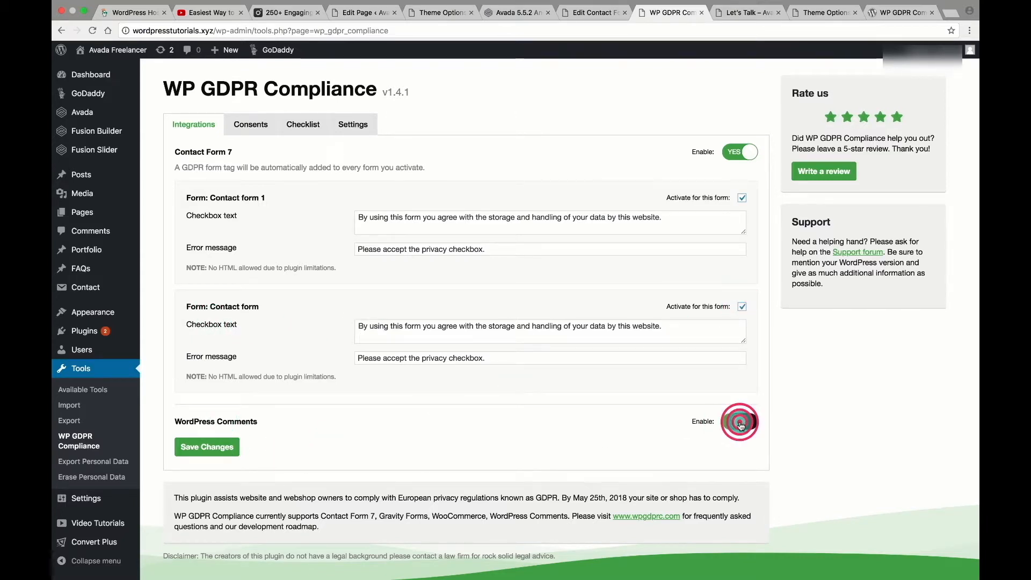
scroll(776, 403, "down", 4)
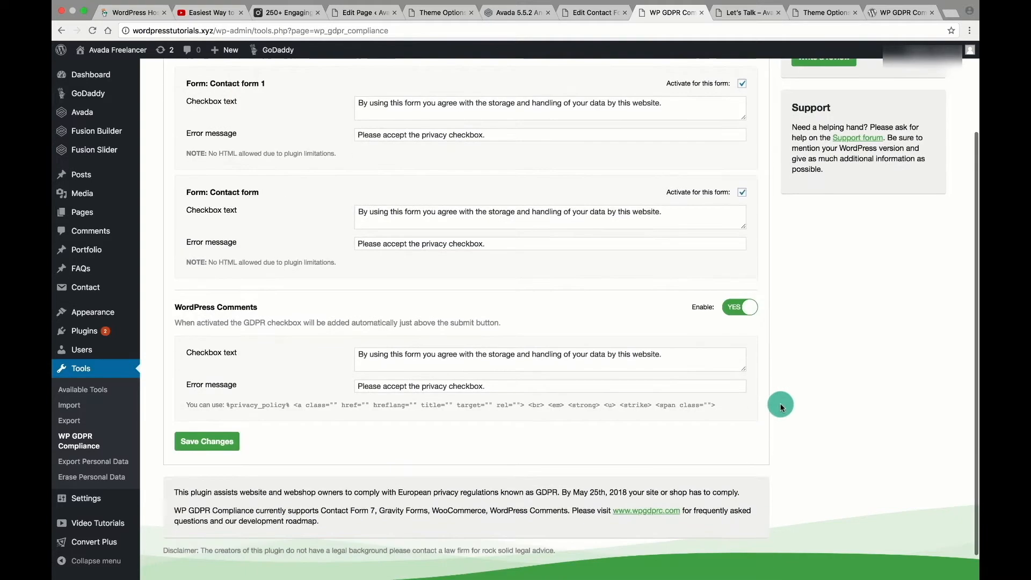
scroll(522, 330, "up", 1)
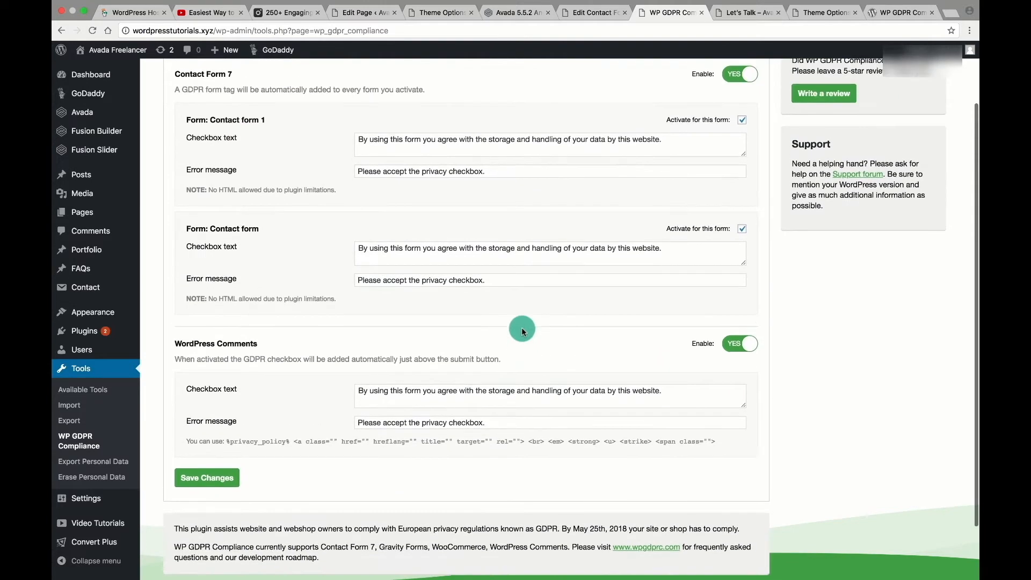
scroll(522, 331, "down", 1)
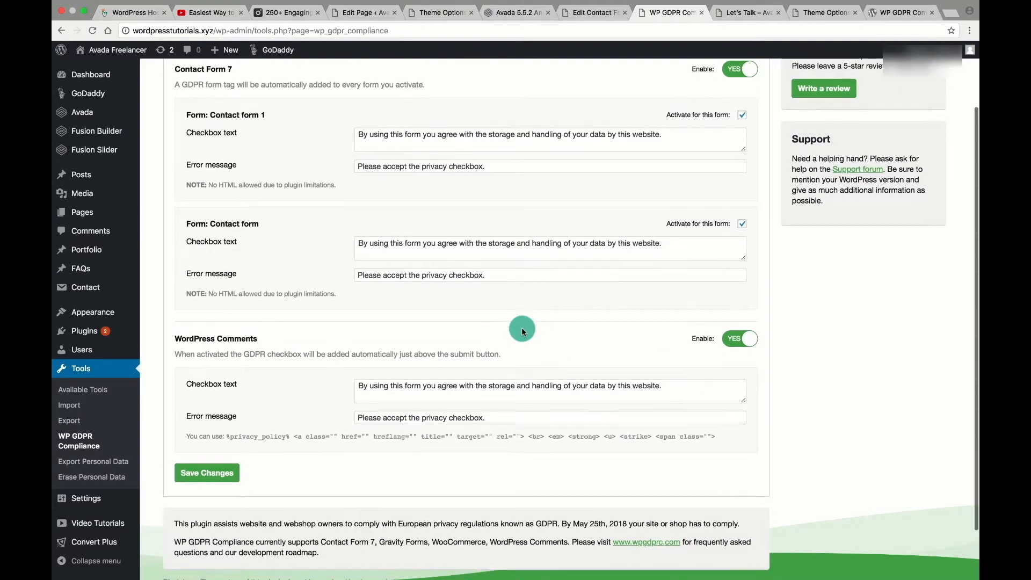
left_click(199, 478)
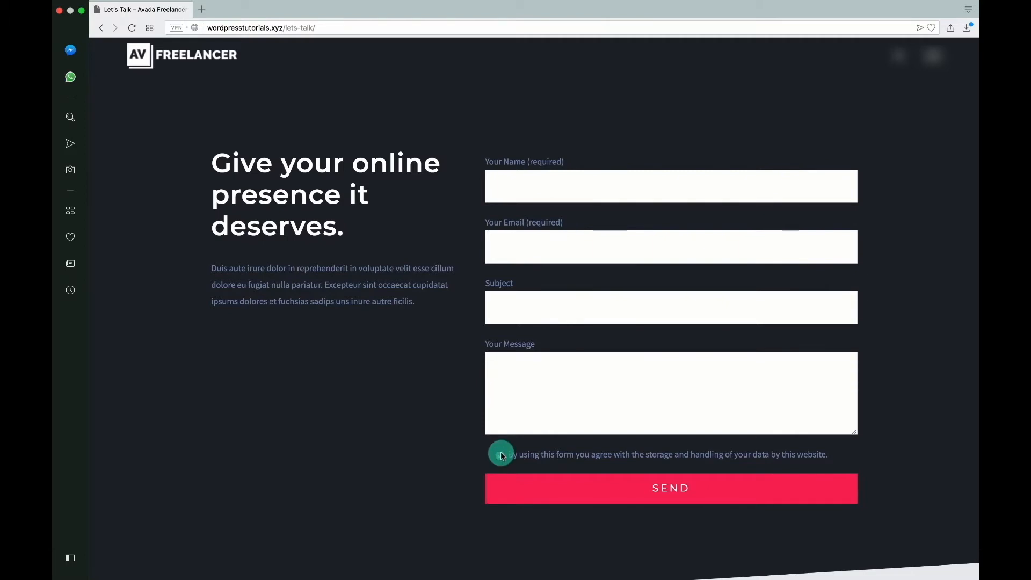
Tick the new data-storage consent checkbox on the live Let's Talk form, then return to the GDPR settings page.
left_click(500, 456)
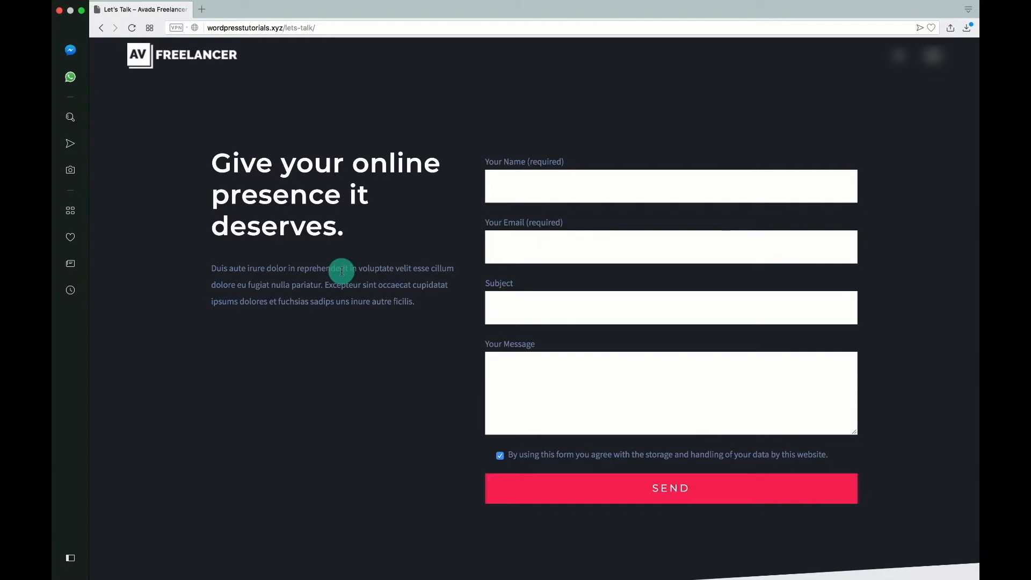
scroll(341, 271, "up", 7)
scroll(341, 271, "down", 4)
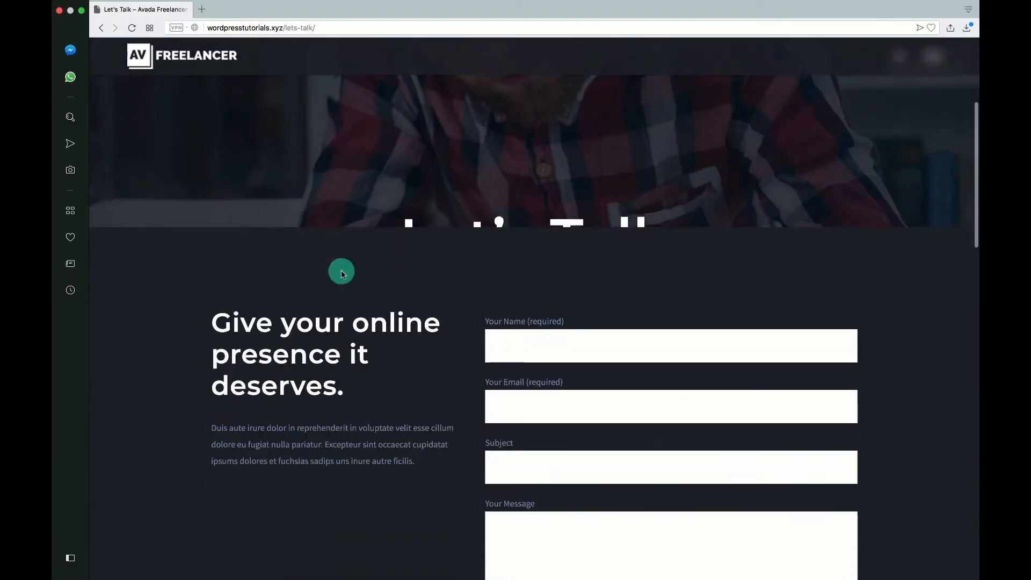
scroll(341, 273, "down", 12)
scroll(341, 273, "up", 4)
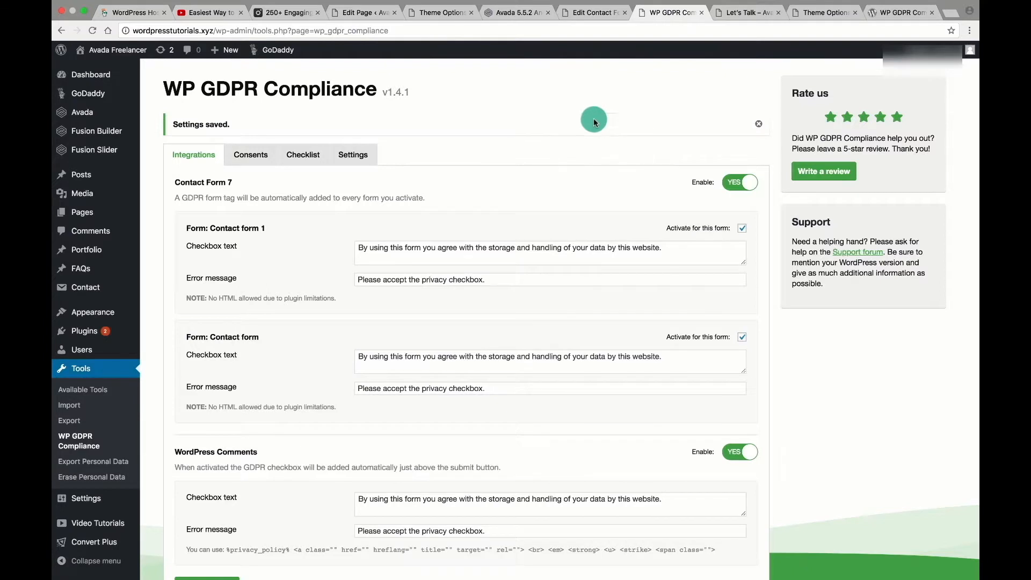
left_click(595, 113)
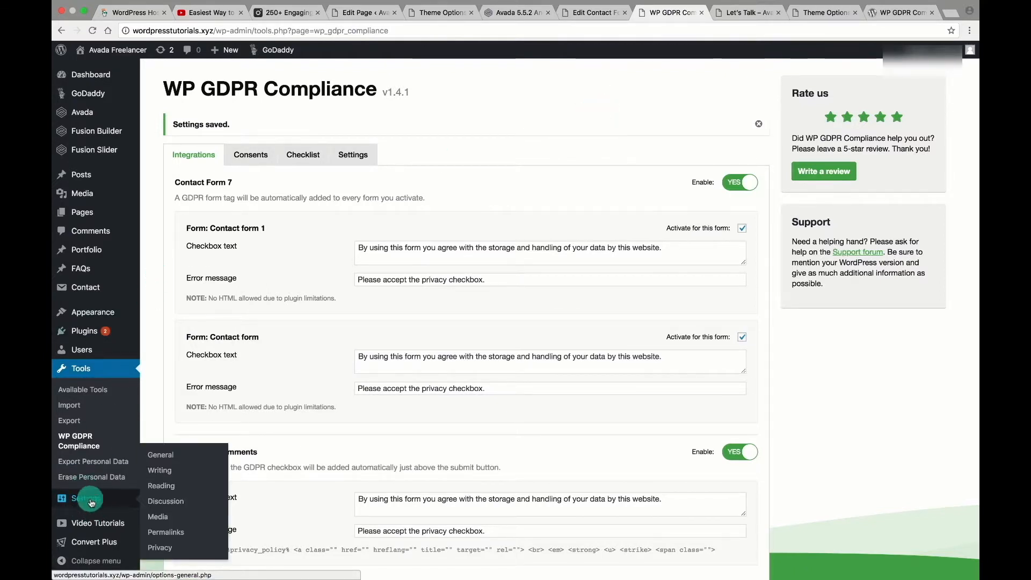
Look at the Export and Erase Personal Data pages, then open Settings > Privacy.
left_click(111, 463)
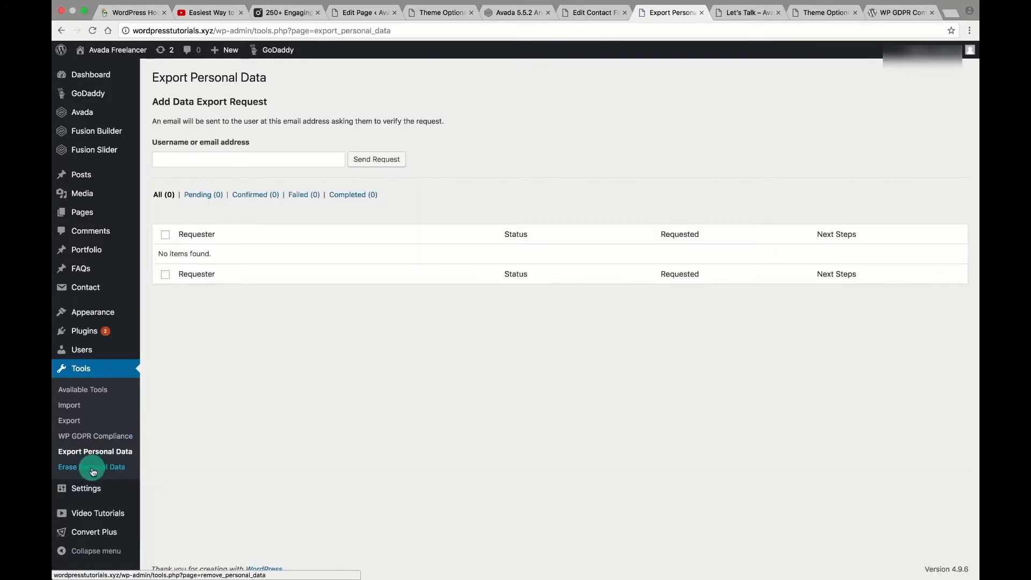
left_click(93, 471)
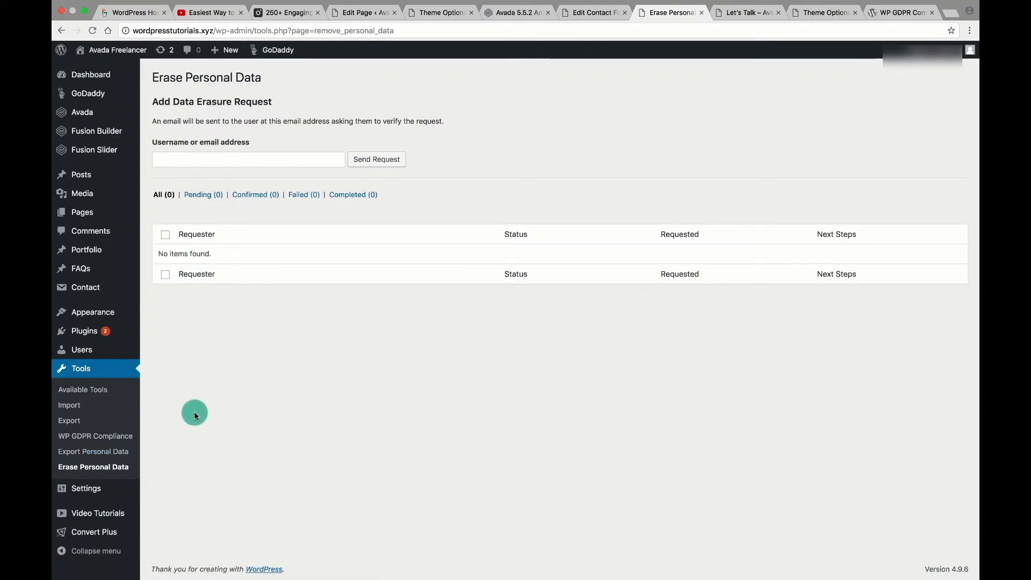
mouse_move(91, 495)
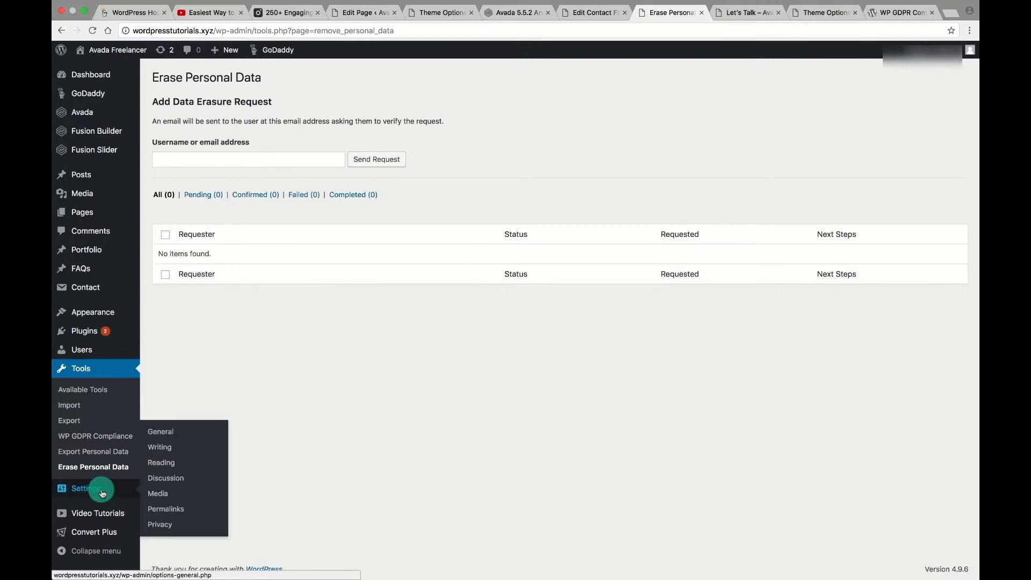
left_click(158, 526)
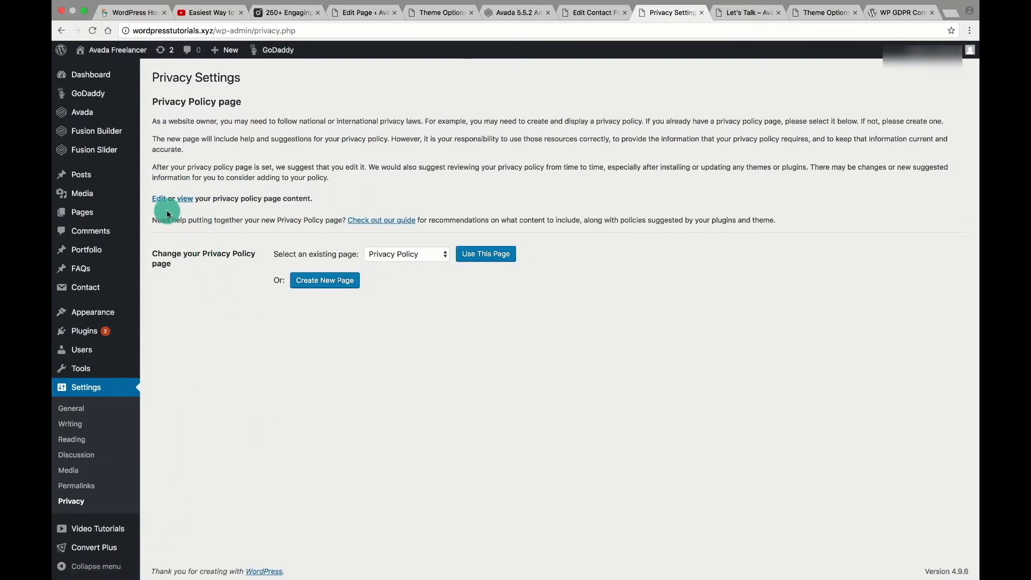
Open the Privacy Policy draft in the editor and read through its default 'Who we are' text.
left_click(159, 200)
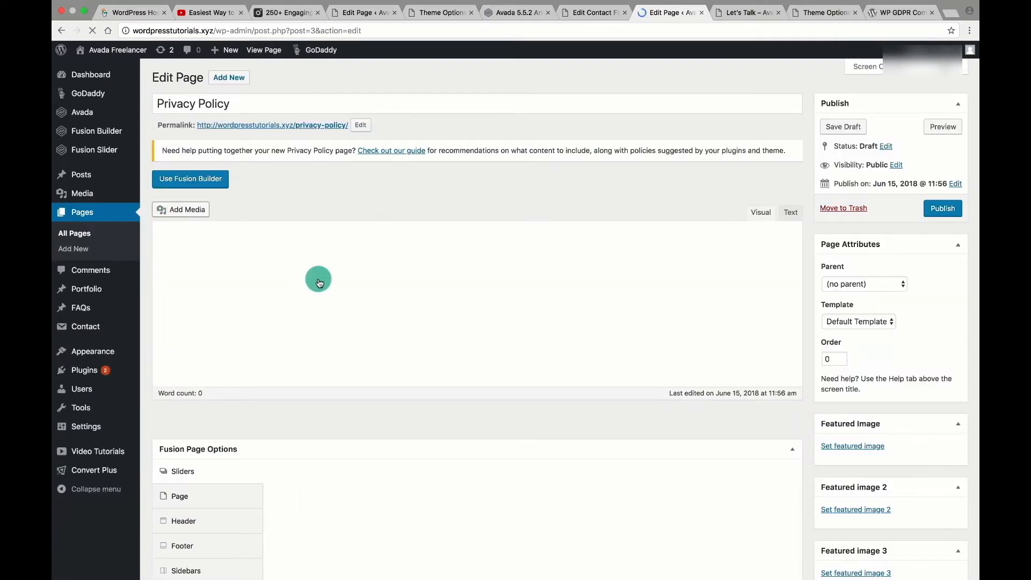
scroll(333, 395, "down", 2)
left_click(370, 416)
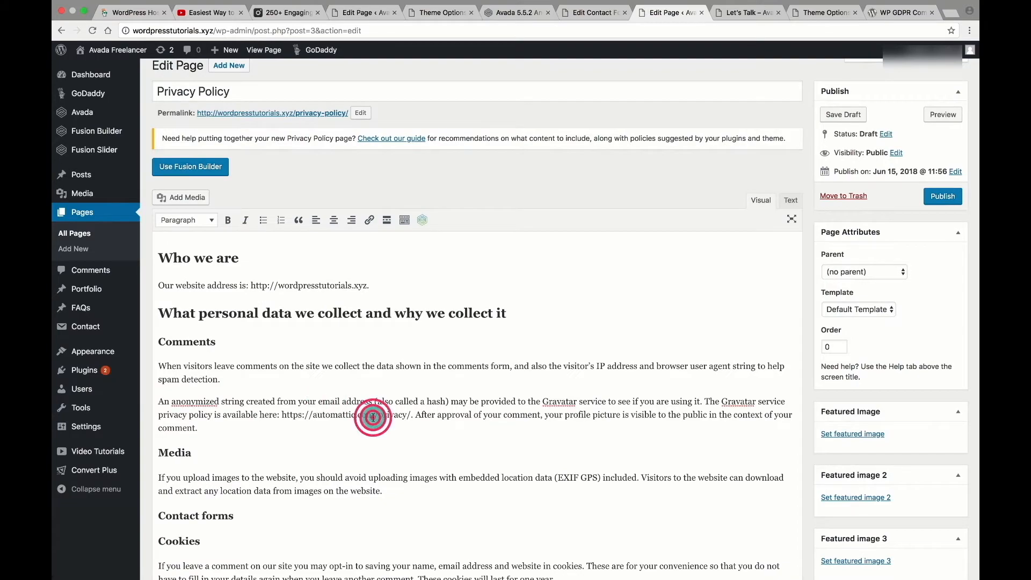
scroll(295, 407, "down", 5)
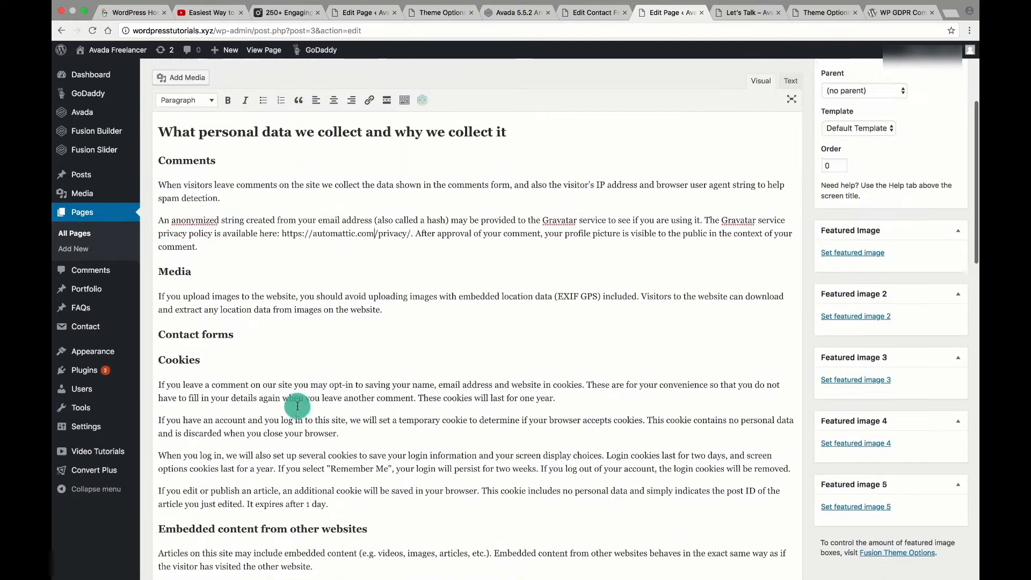
scroll(297, 406, "down", 12)
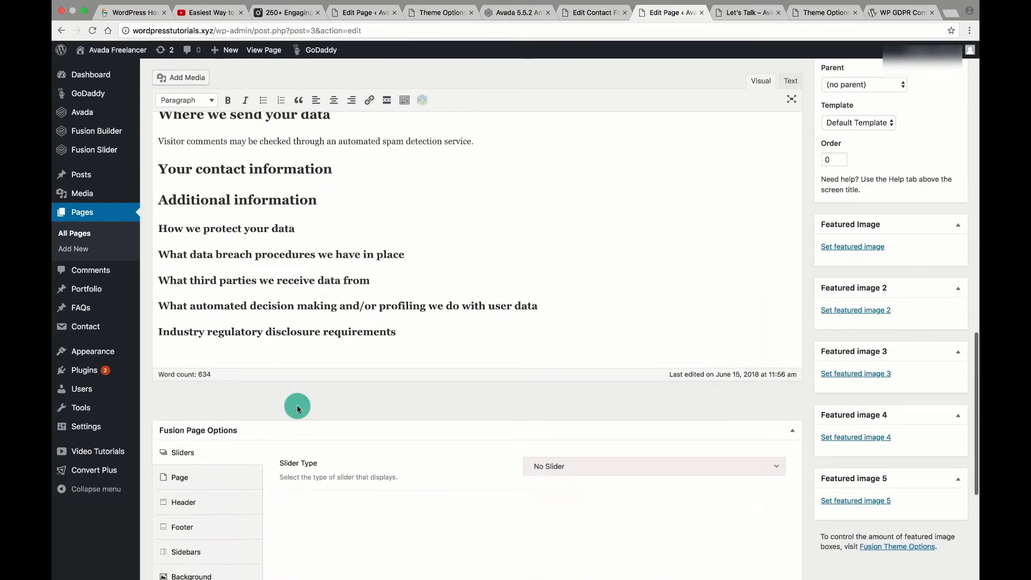
scroll(297, 406, "up", 8)
scroll(297, 406, "up", 10)
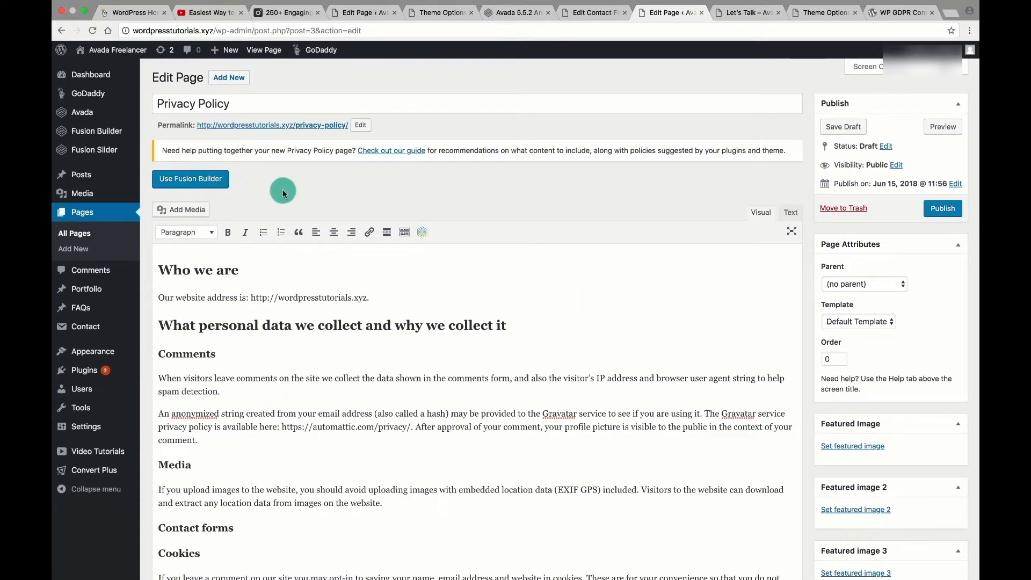
Preview the draft Privacy Policy page from All Pages and return to the editor.
mouse_move(84, 174)
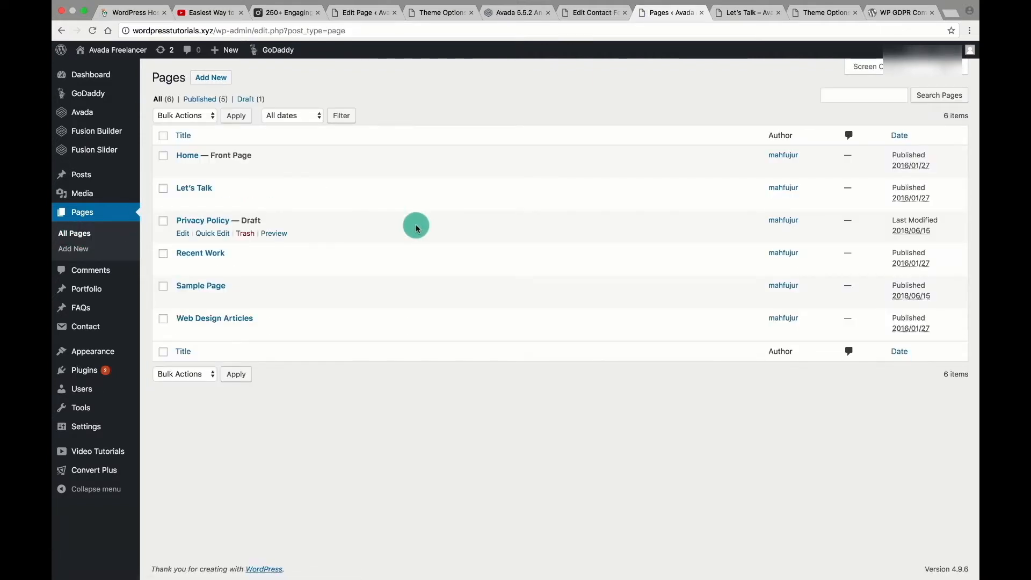
left_click(273, 234)
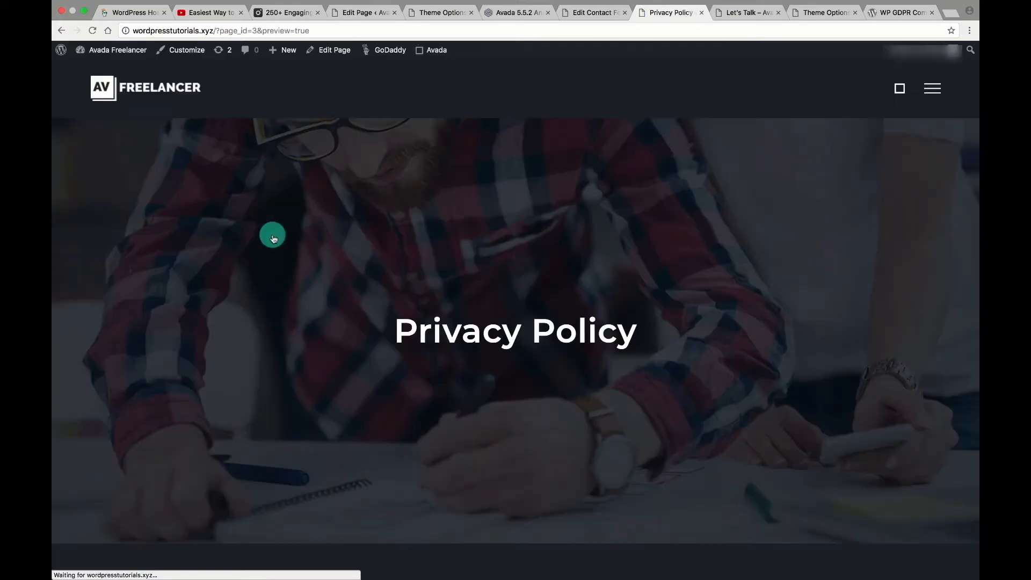
left_click(64, 32)
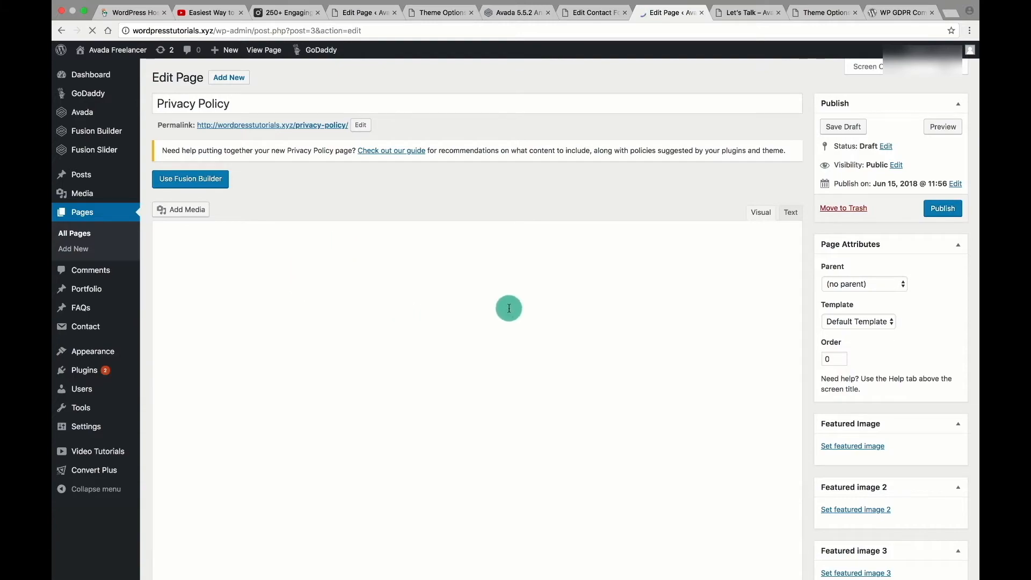
scroll(533, 314, "down", 5)
scroll(490, 303, "up", 6)
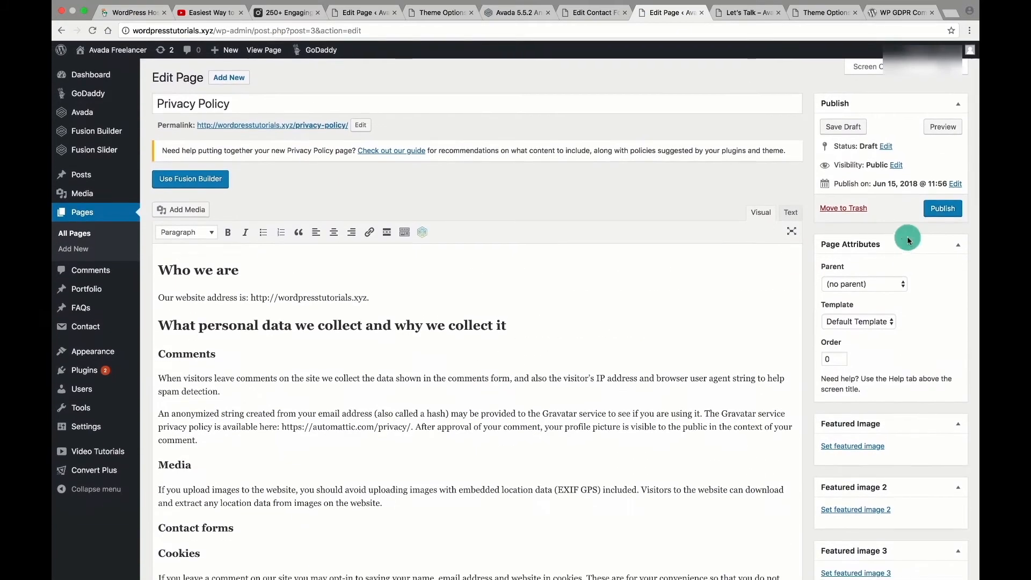
Publish the Privacy Policy page and view it live at /privacy-policy/.
left_click(944, 210)
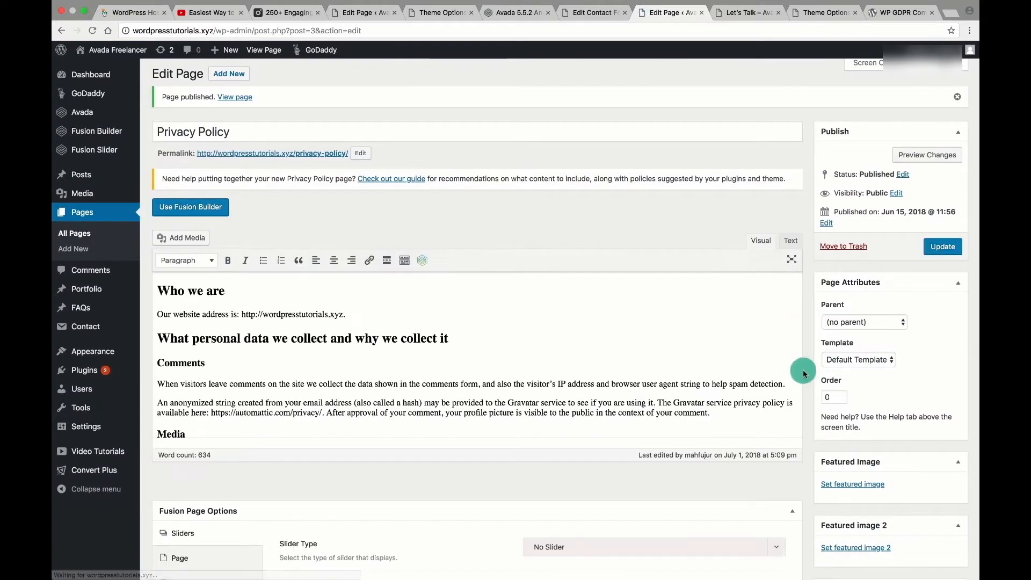
scroll(833, 331, "down", 10)
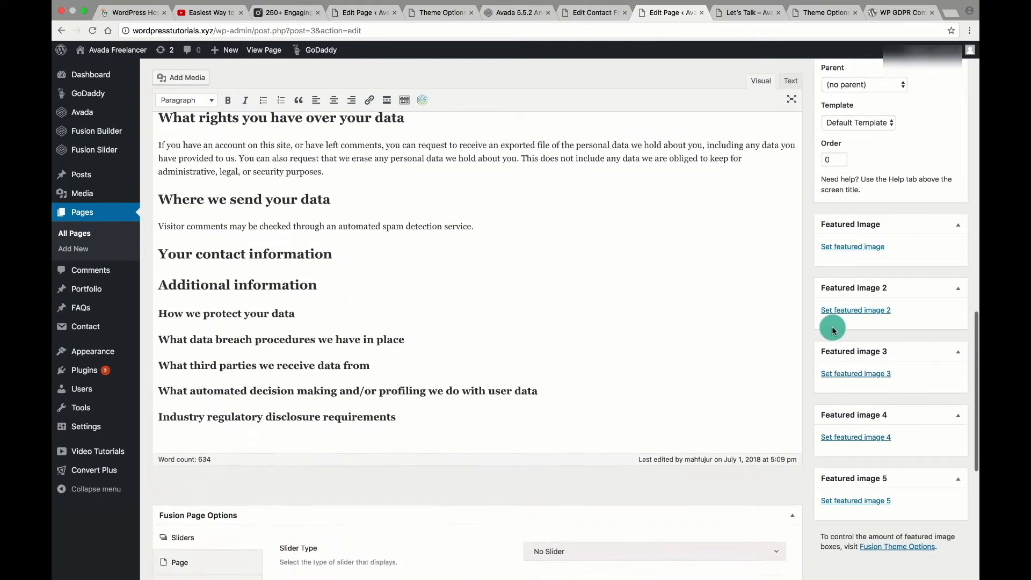
scroll(833, 329, "up", 10)
left_click(313, 159)
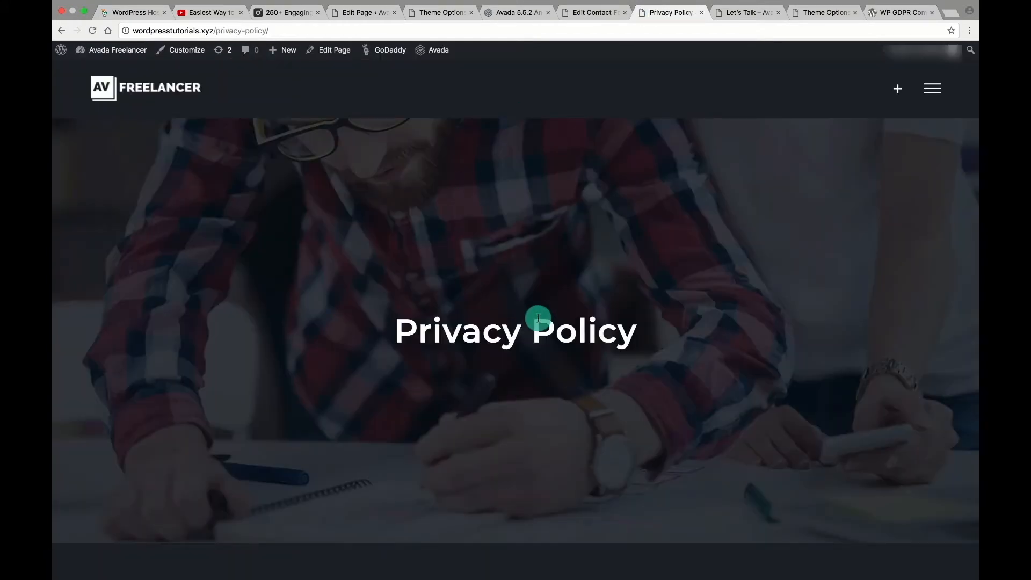
scroll(536, 325, "down", 7)
scroll(535, 325, "up", 7)
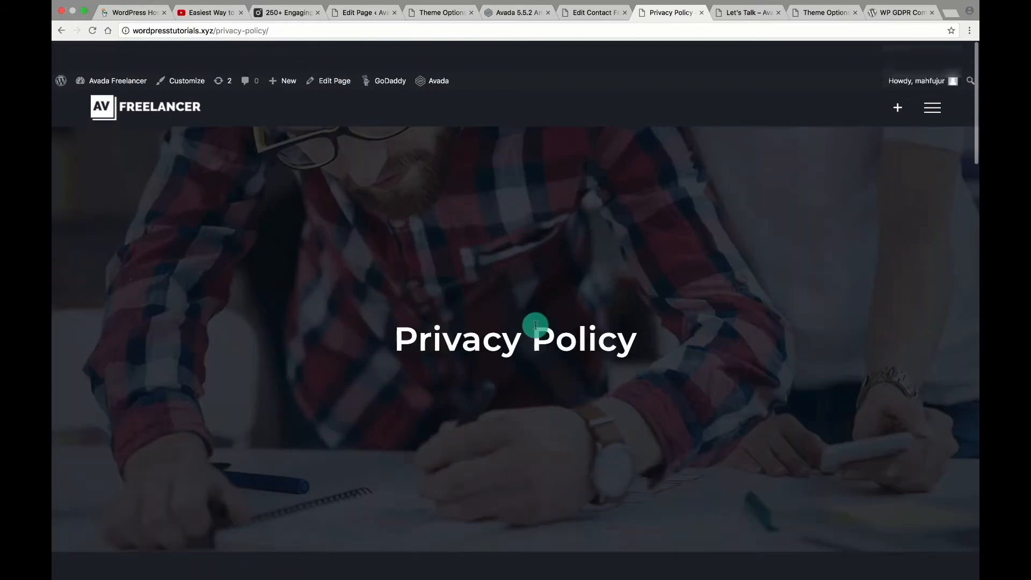
Open and close the live site's hamburger navigation menu twice while scrolling the policy page.
left_click(932, 89)
left_click(932, 89)
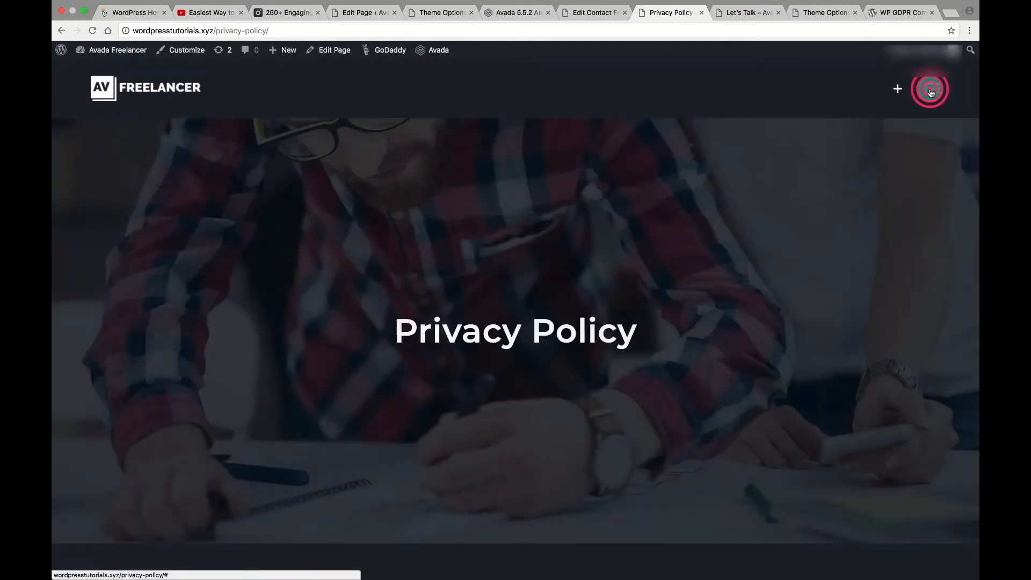
scroll(788, 248, "down", 5)
scroll(788, 249, "down", 15)
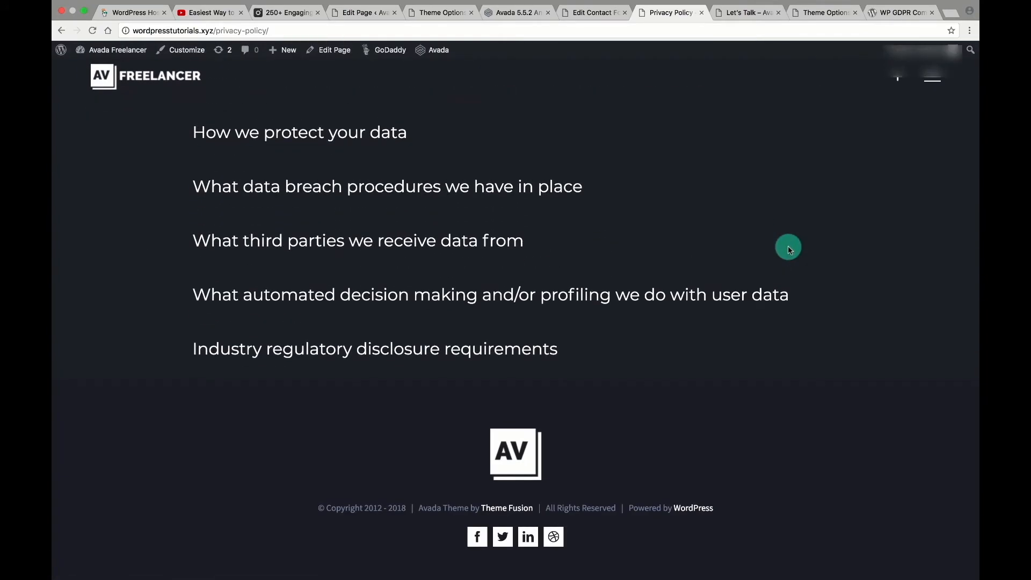
scroll(788, 246, "up", 20)
left_click(938, 88)
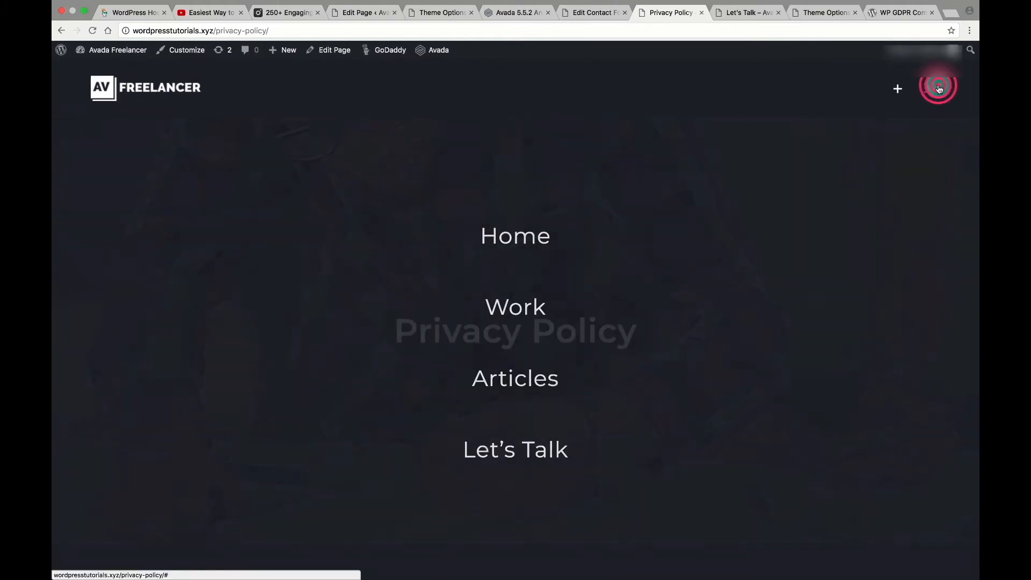
left_click(929, 89)
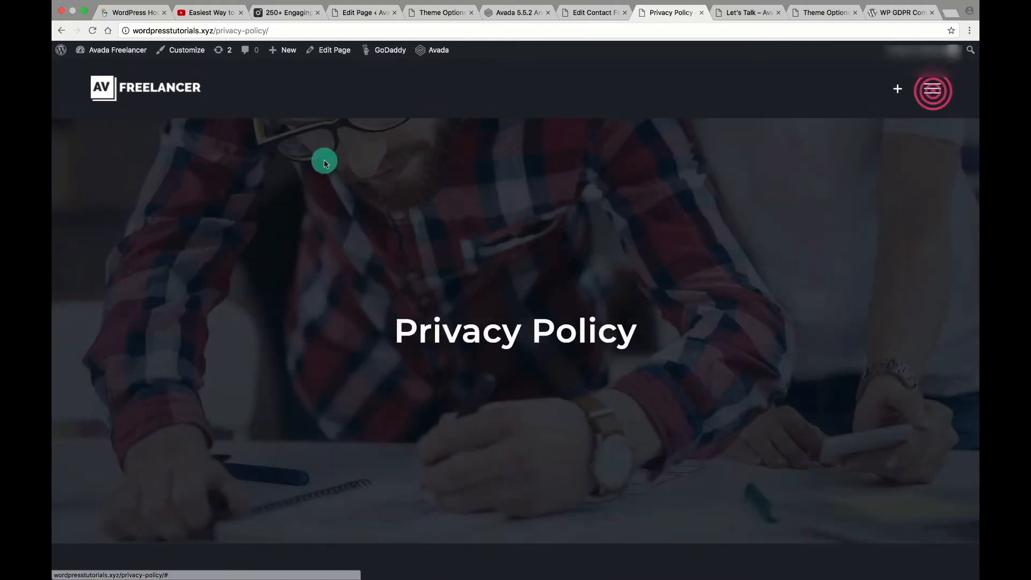
In the Customizer, add the Privacy Policy page to the Freelancer Main Menu and publish.
left_click(179, 55)
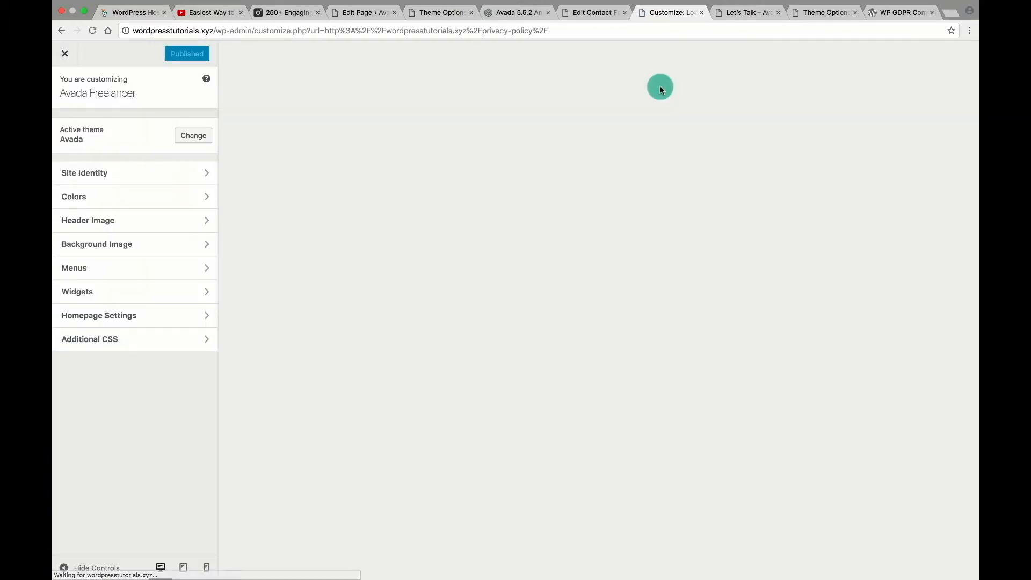
left_click(133, 267)
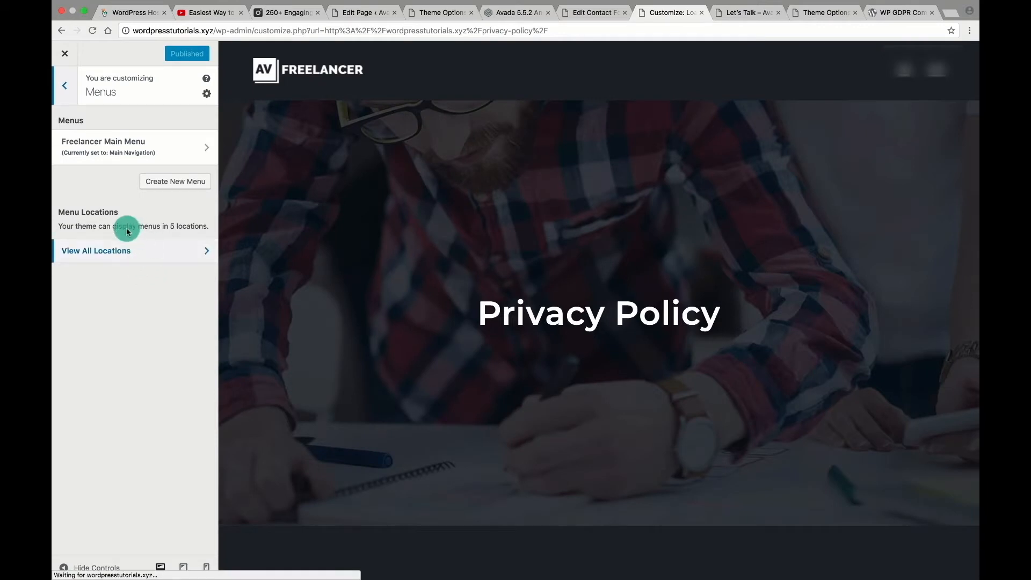
left_click(116, 145)
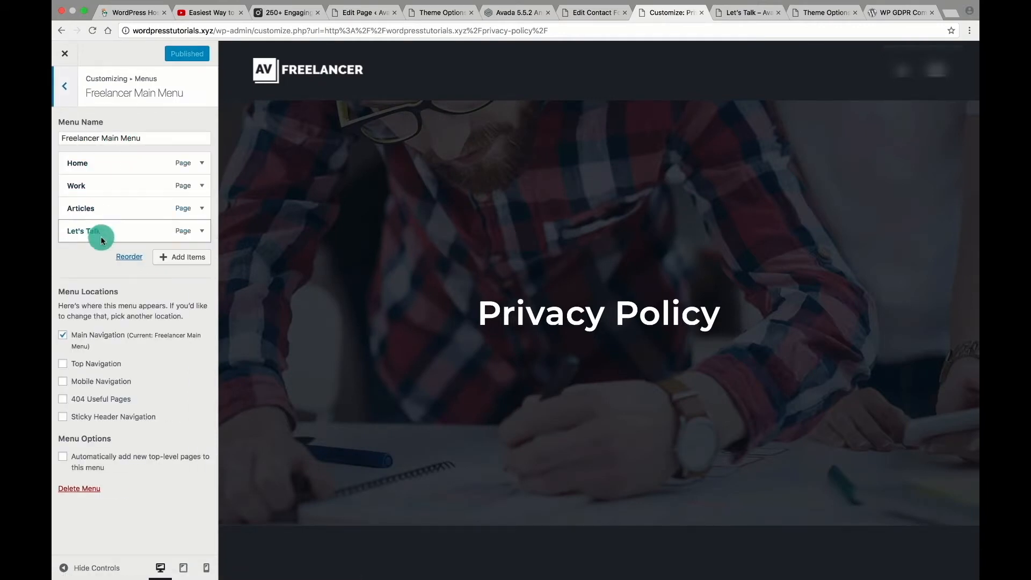
left_click(173, 257)
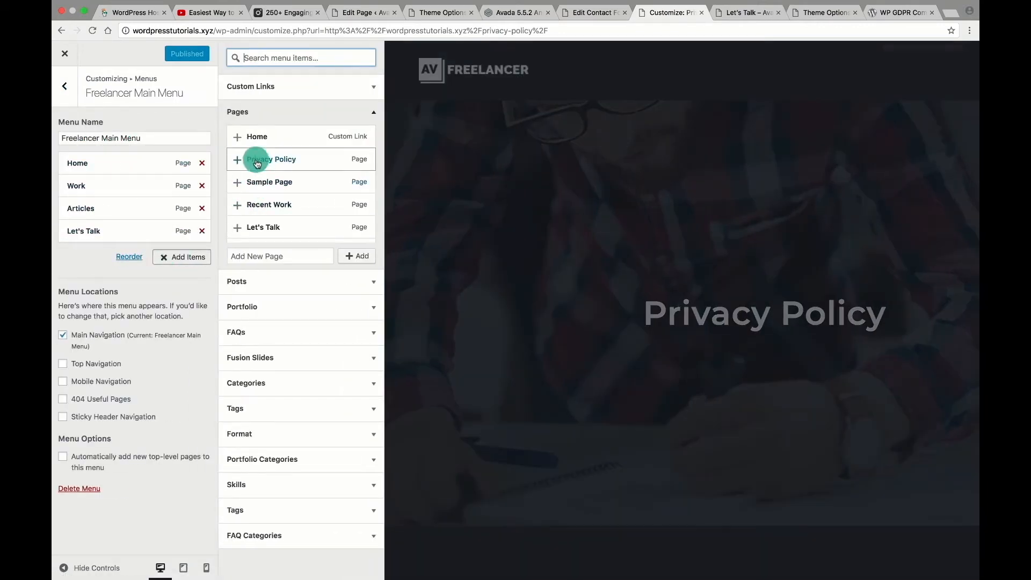
left_click(242, 160)
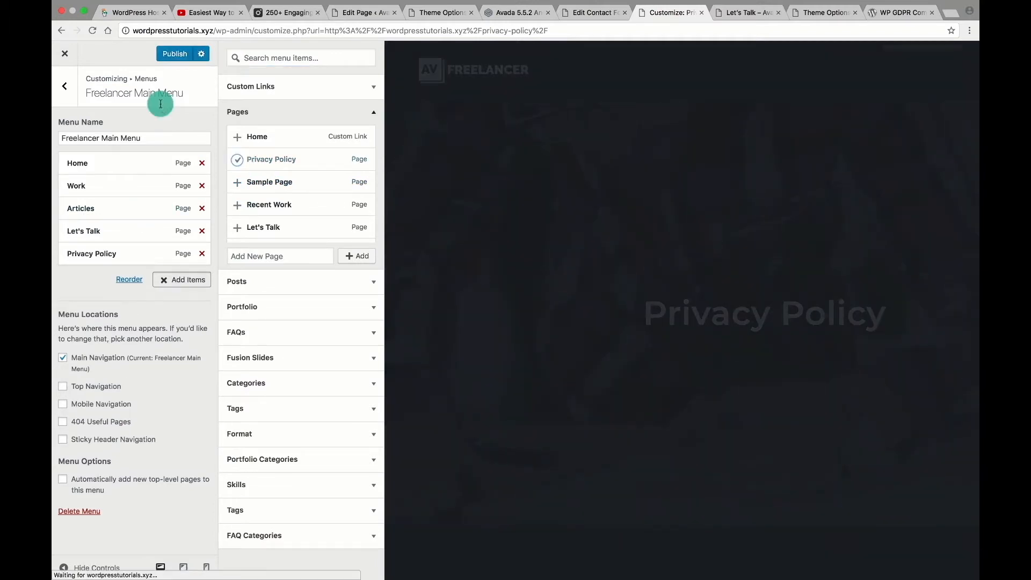
left_click(169, 59)
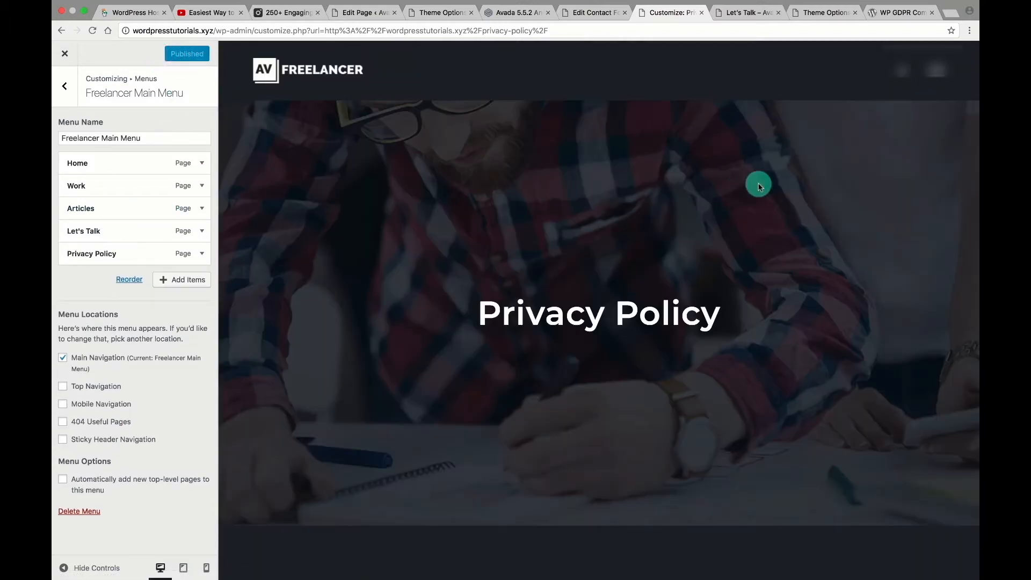
Check the updated menu in the preview, go to the home page, and exit the Customizer.
left_click(934, 80)
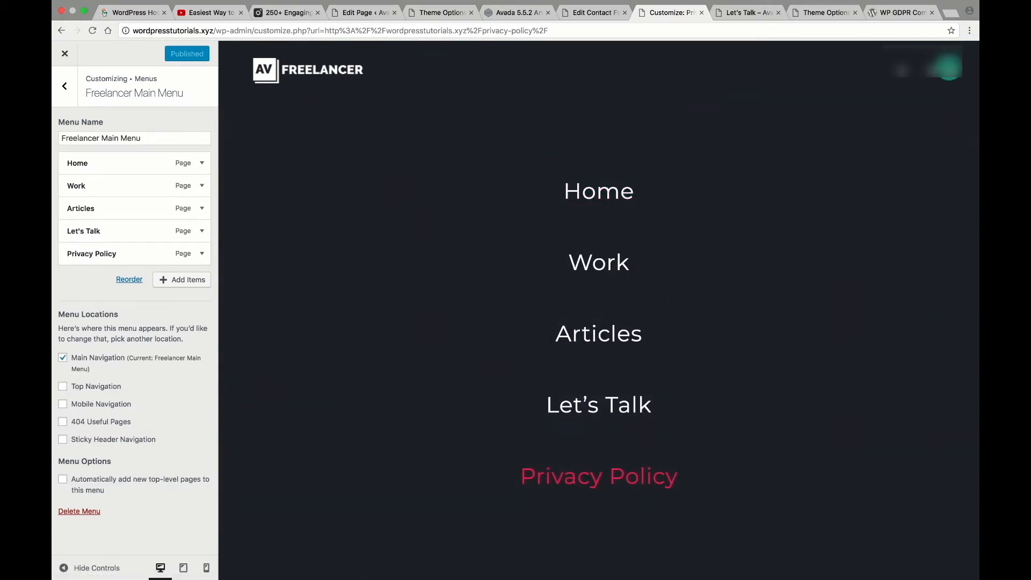
left_click(937, 69)
left_click(263, 79)
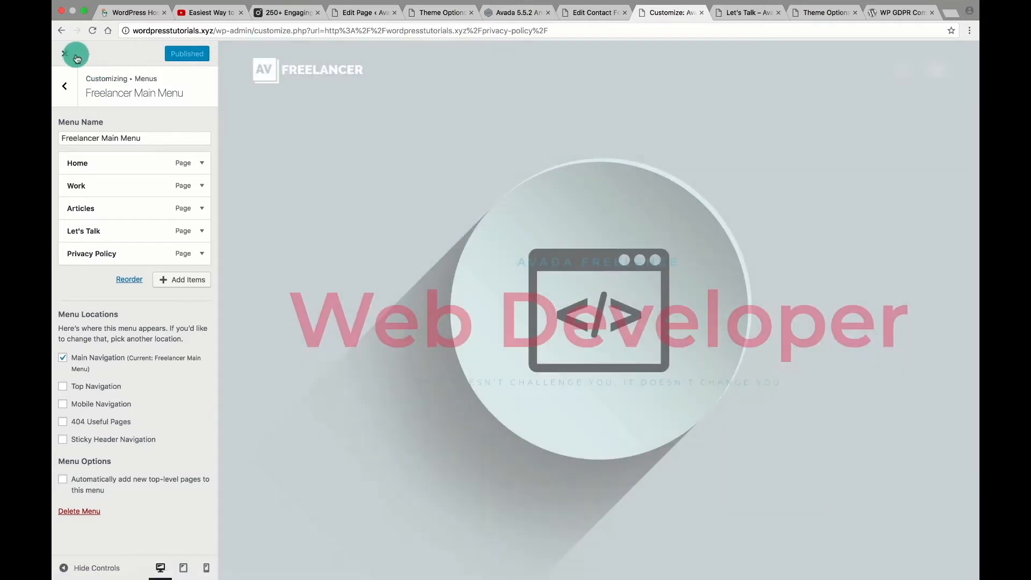
left_click(65, 53)
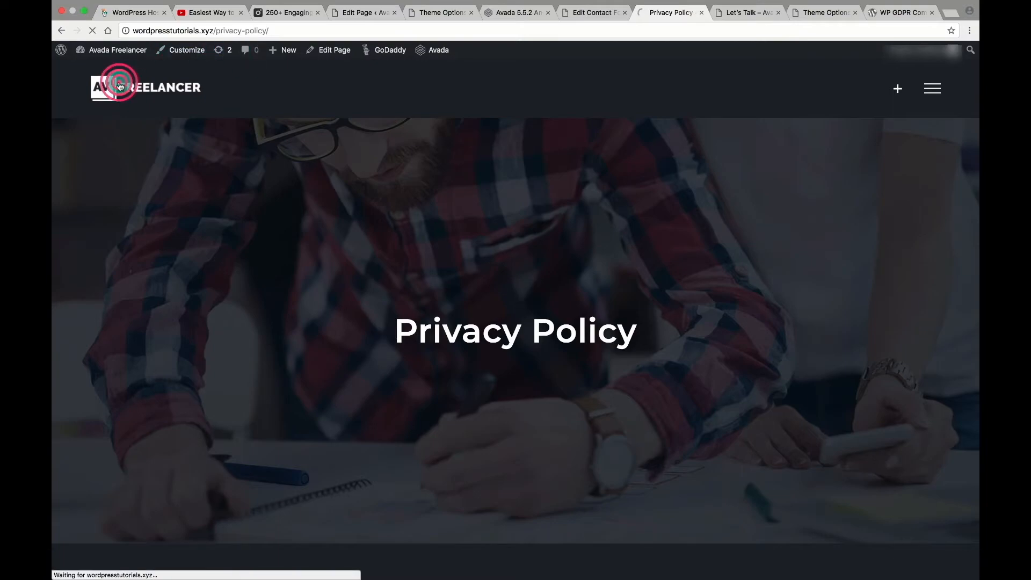
Scroll the live contact page down to the consent checkbox and the footer.
scroll(547, 332, "down", 10)
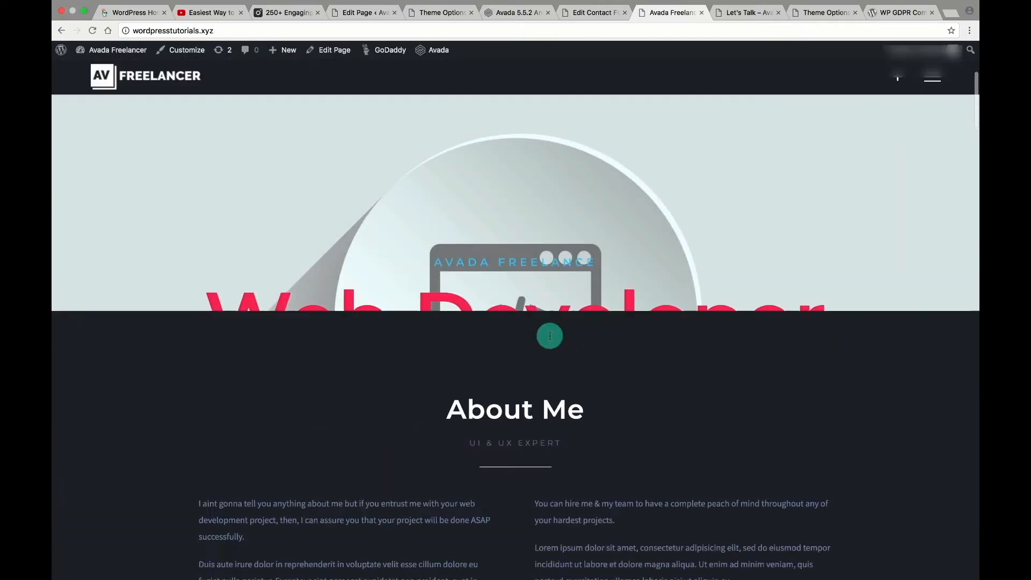
scroll(550, 336, "down", 20)
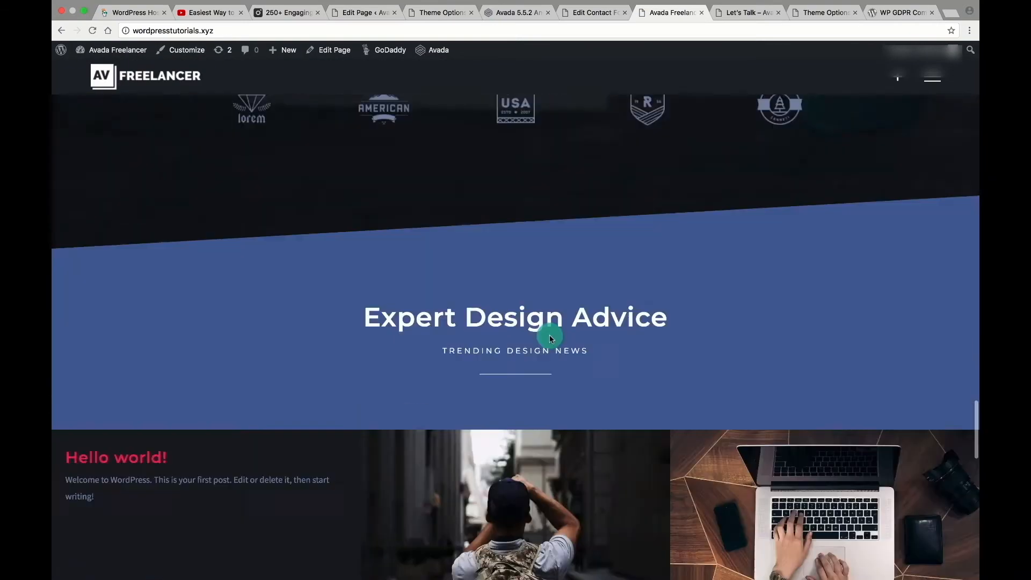
scroll(550, 336, "down", 8)
scroll(549, 336, "up", 4)
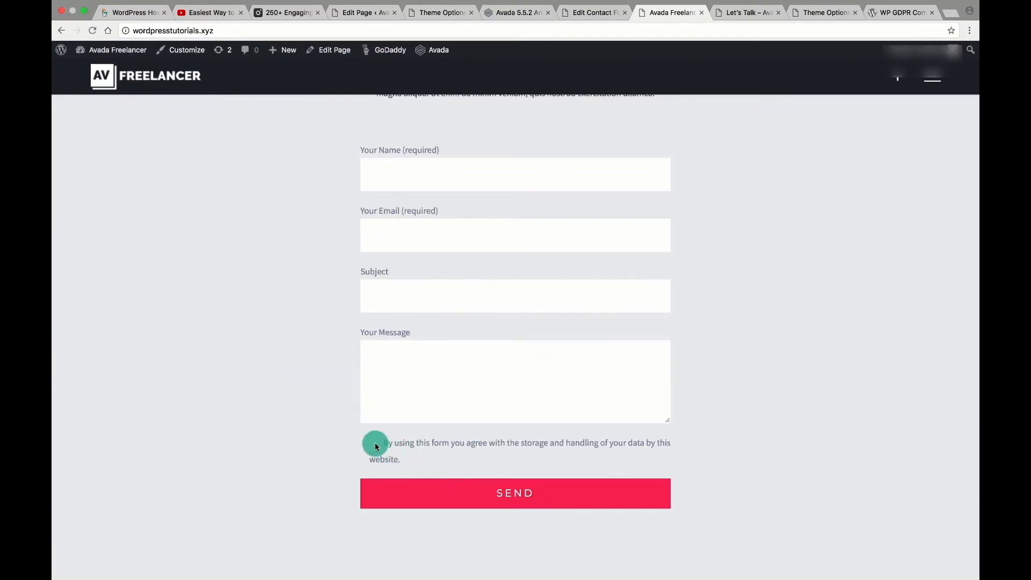
scroll(700, 408, "down", 4)
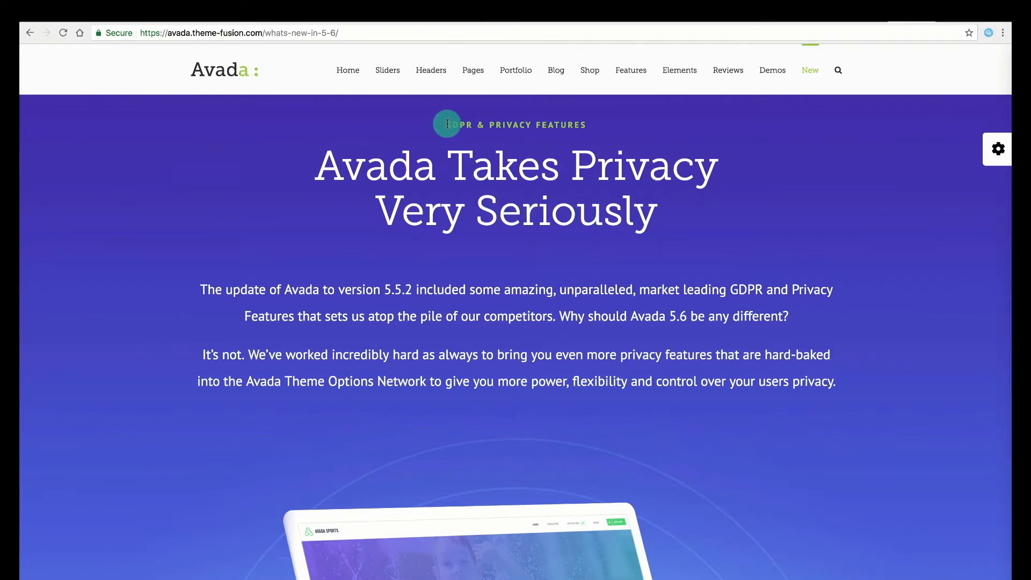
Read Avada 5.6's Privacy Banner and Tracking Code Consent sections, then go back to the WordPress dashboard.
left_click_drag(446, 123, 665, 266)
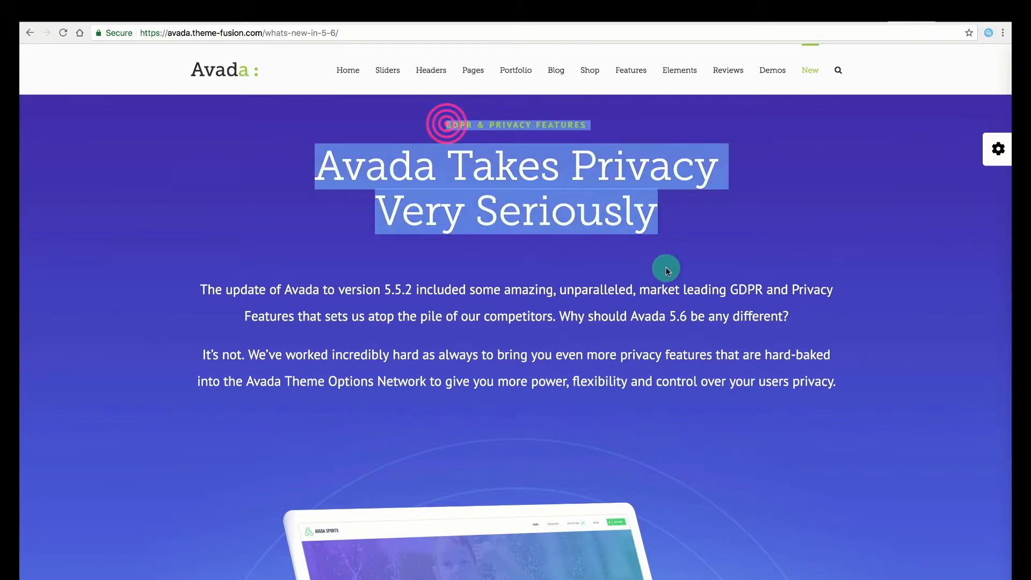
left_click(665, 266)
scroll(665, 266, "down", 3)
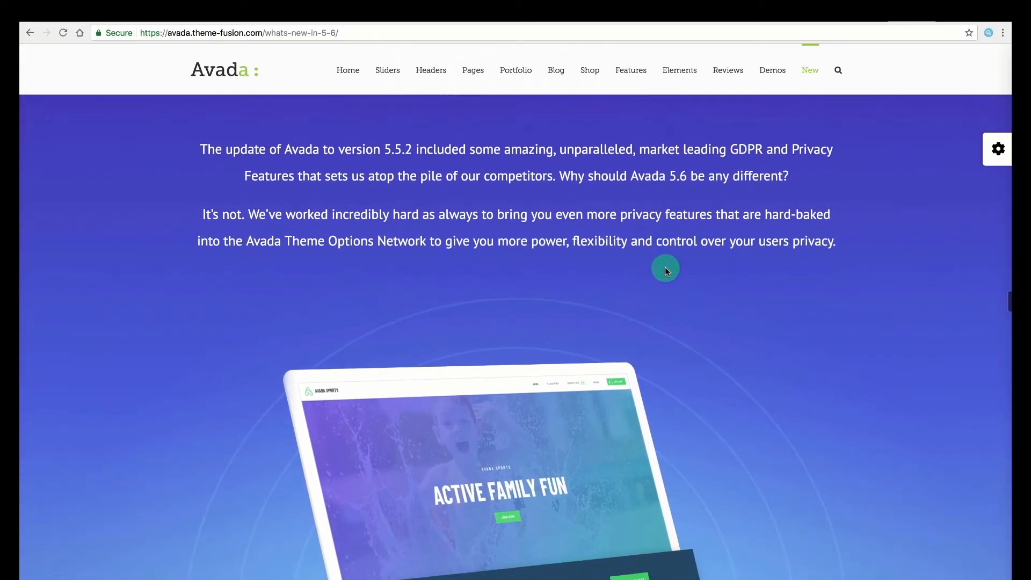
scroll(665, 266, "down", 3)
scroll(665, 267, "down", 3)
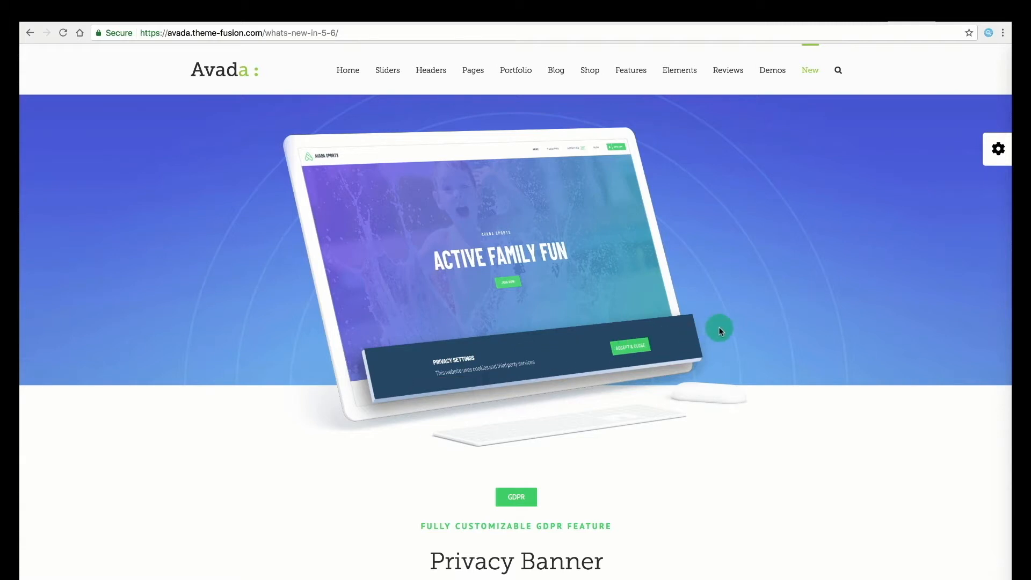
scroll(720, 330, "down", 4)
scroll(719, 328, "down", 4)
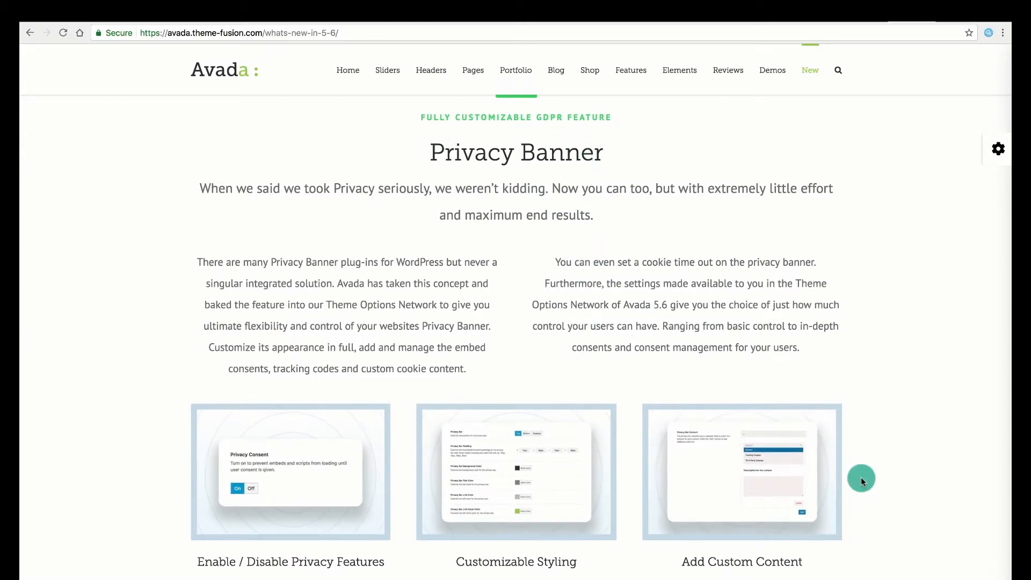
scroll(861, 478, "down", 6)
scroll(861, 479, "down", 4)
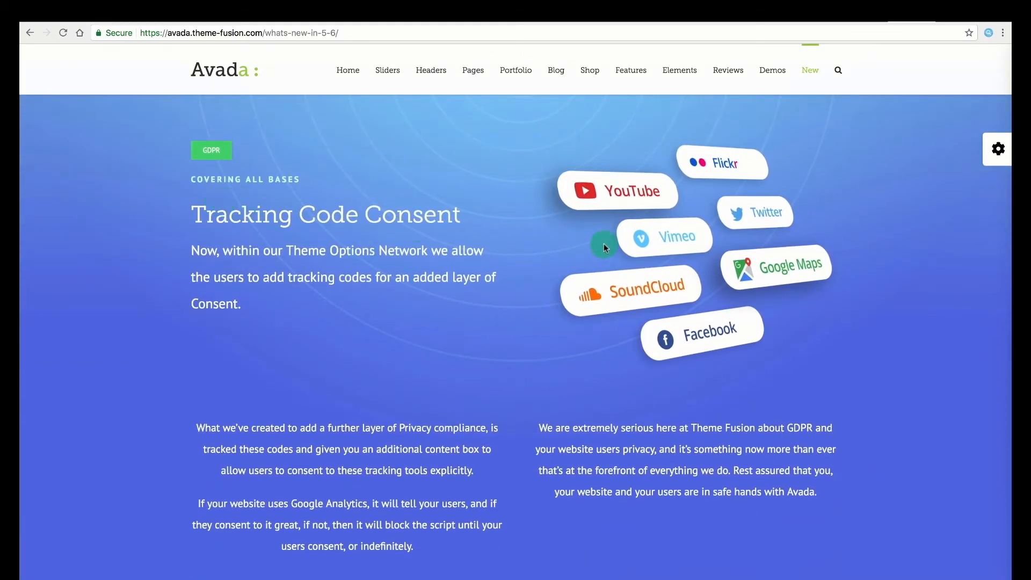
left_click(942, 24)
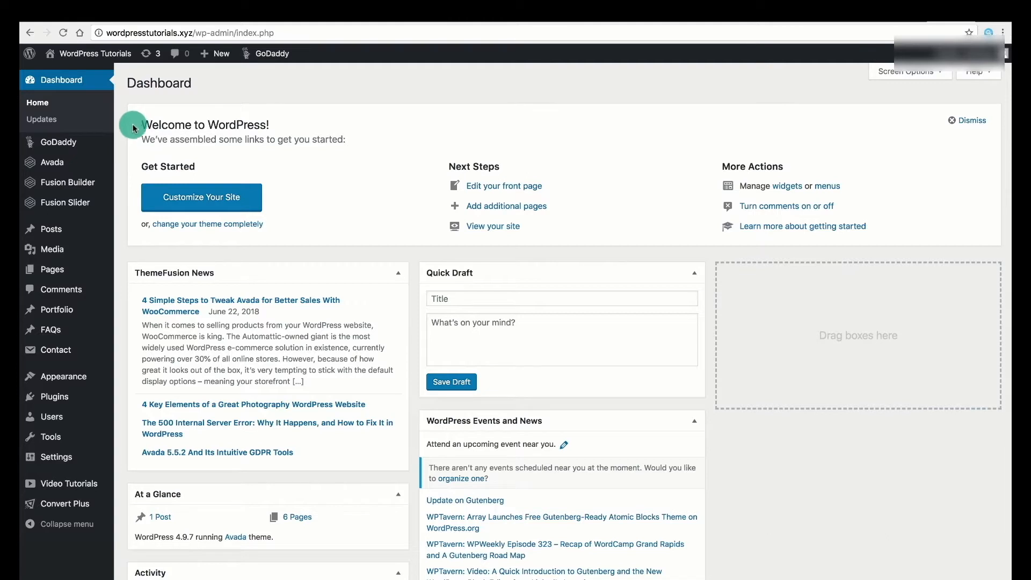
Turn on Privacy Consent and Privacy Bar in Avada's Privacy theme options and save.
mouse_move(48, 163)
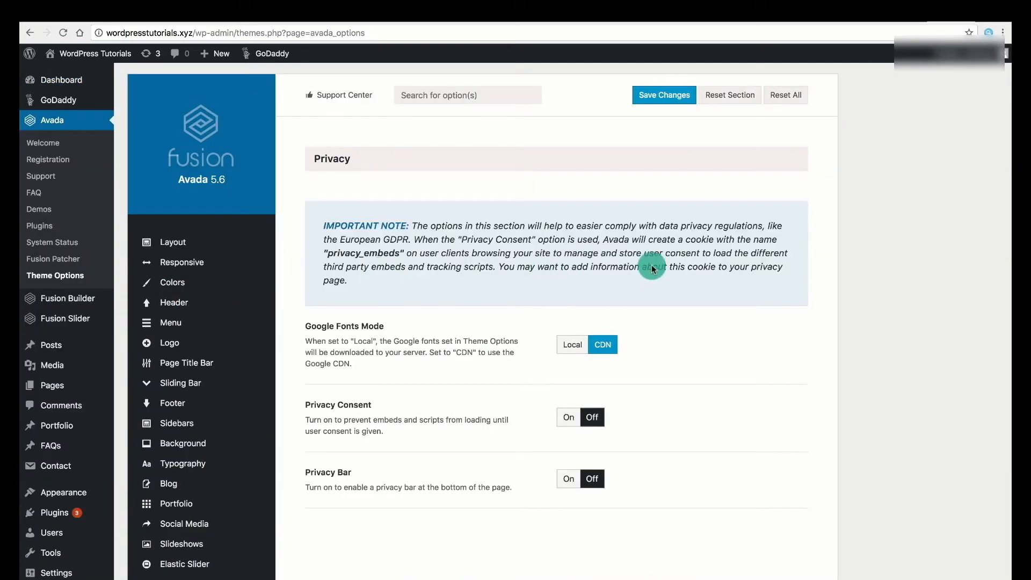
scroll(652, 265, "down", 3)
left_click(568, 341)
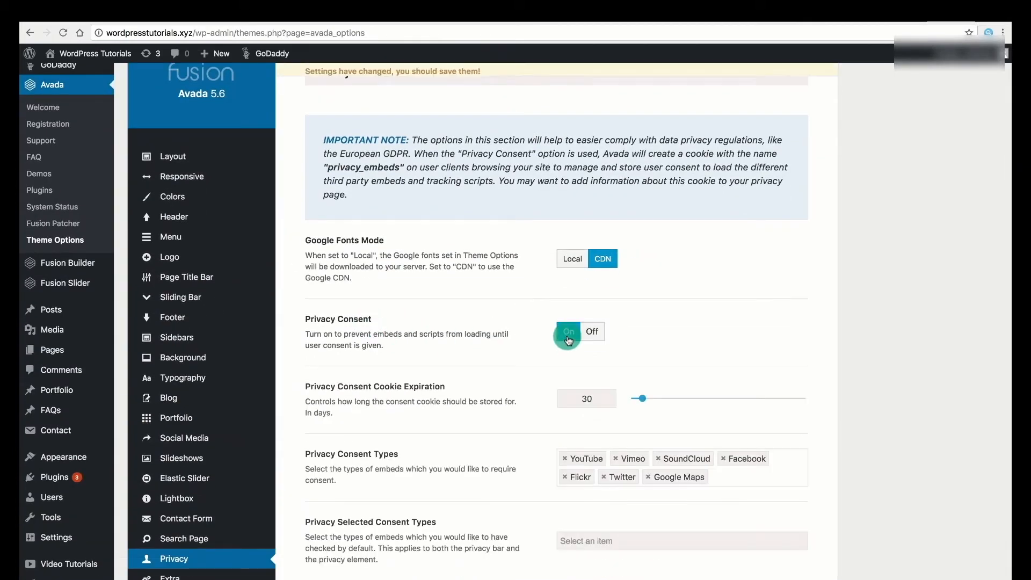
scroll(746, 365, "down", 6)
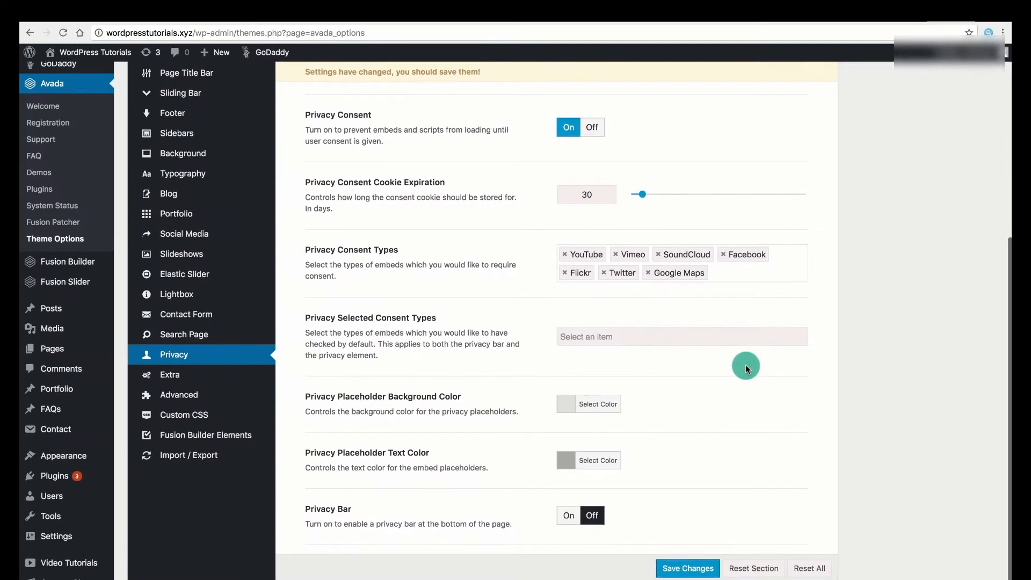
left_click(572, 520)
scroll(770, 506, "down", 8)
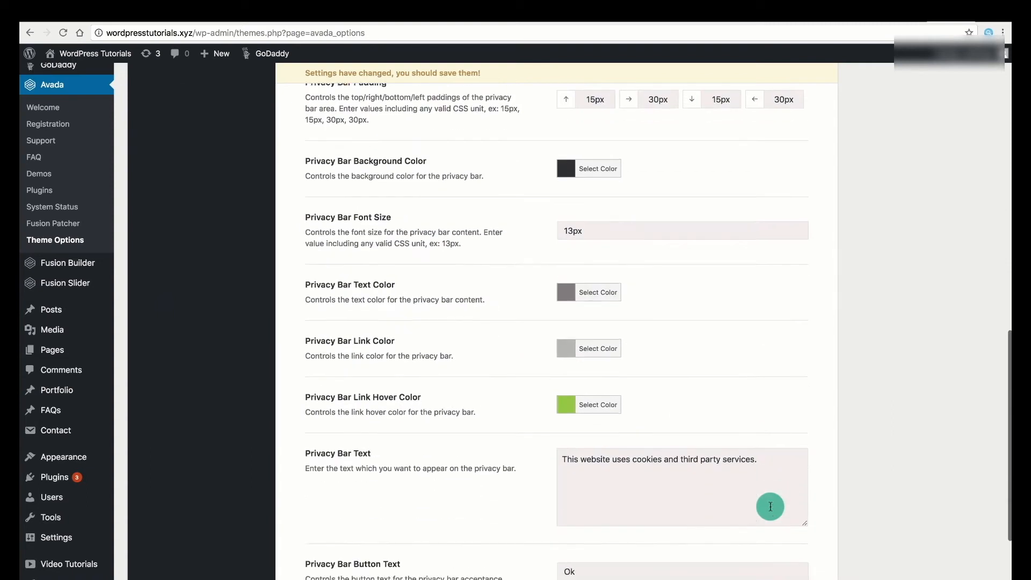
scroll(770, 506, "down", 4)
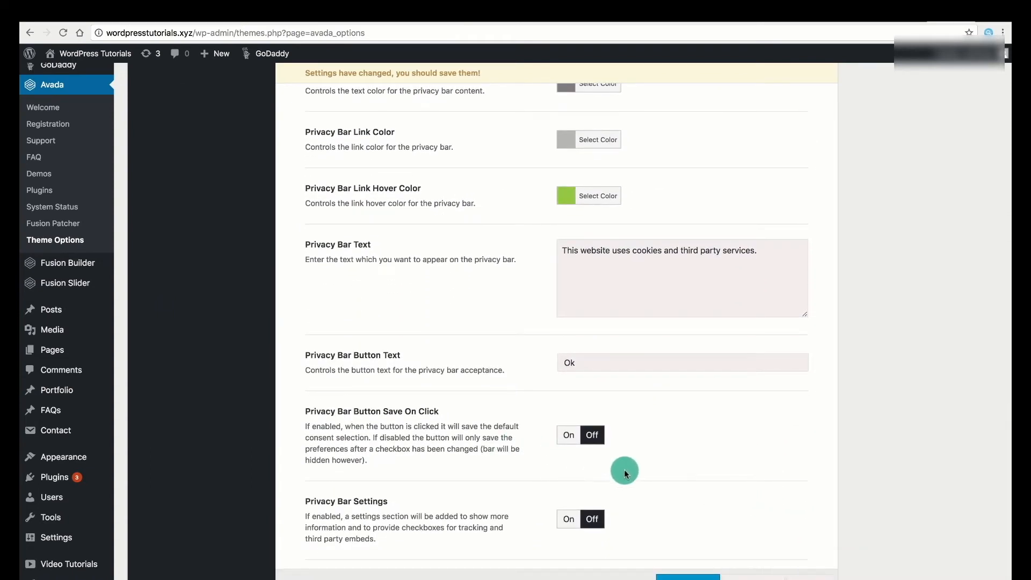
left_click(687, 577)
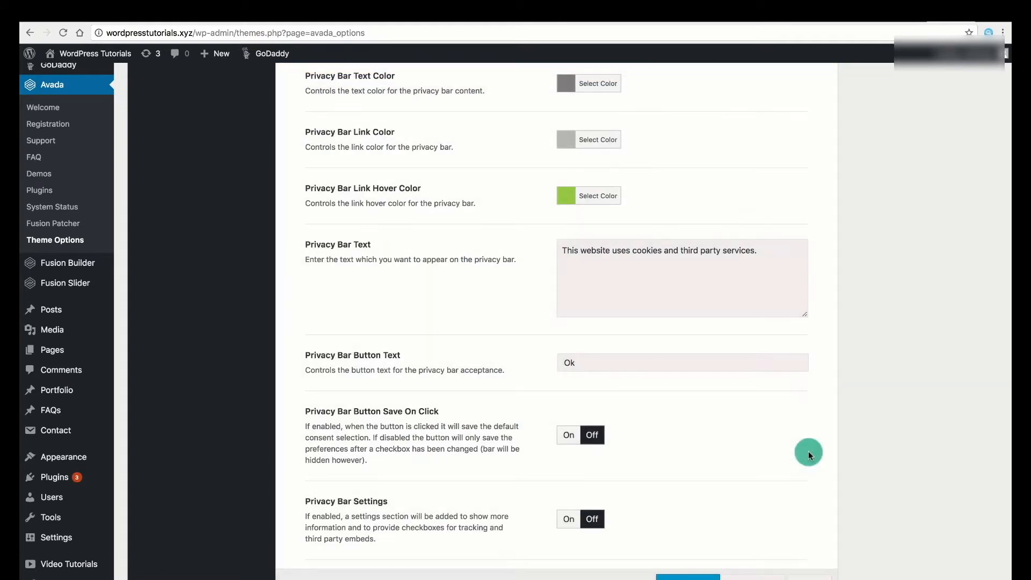
Open the live site from Visit Site in a new tab and switch to it.
mouse_move(108, 42)
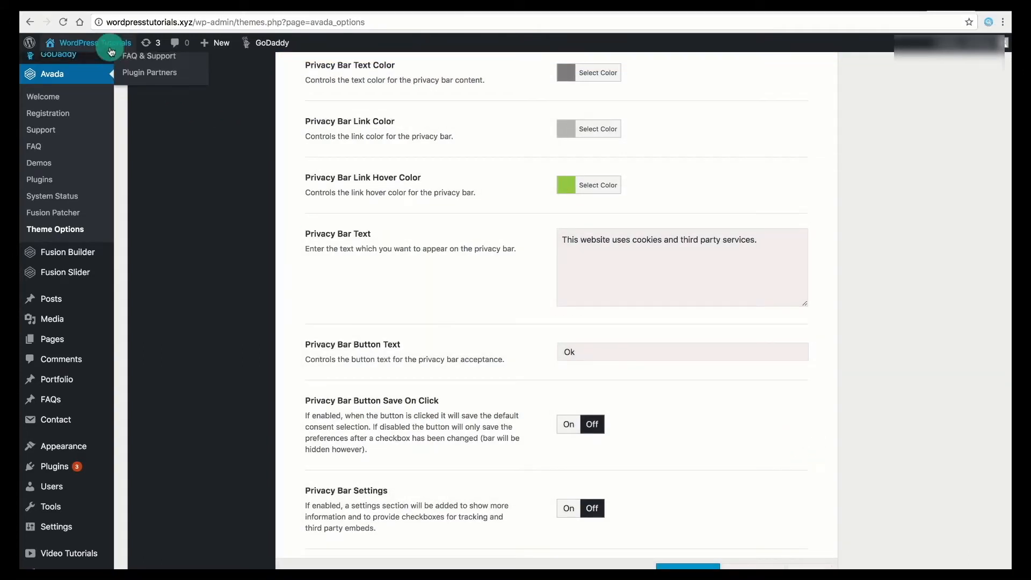
right_click(74, 66)
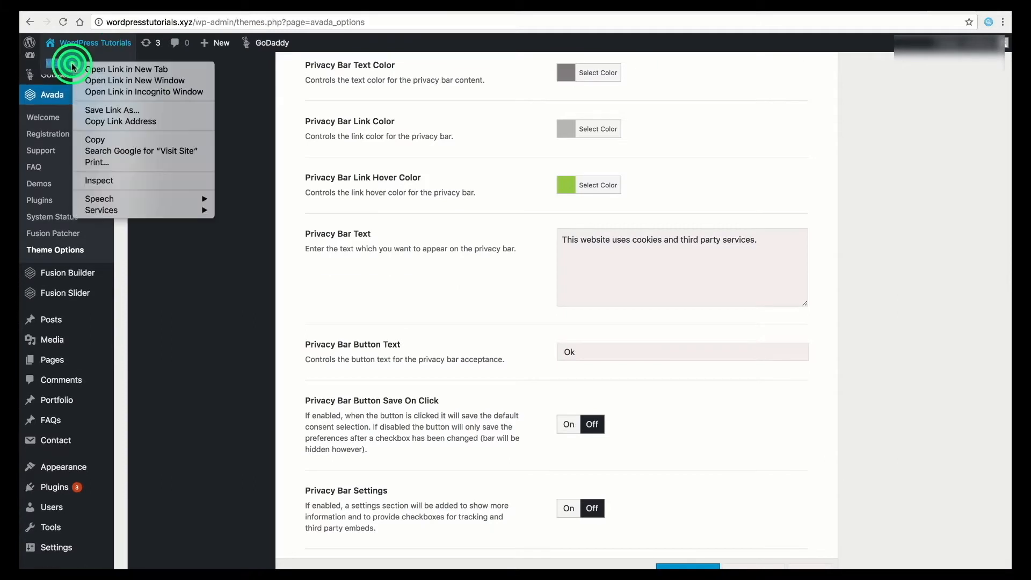
left_click(128, 68)
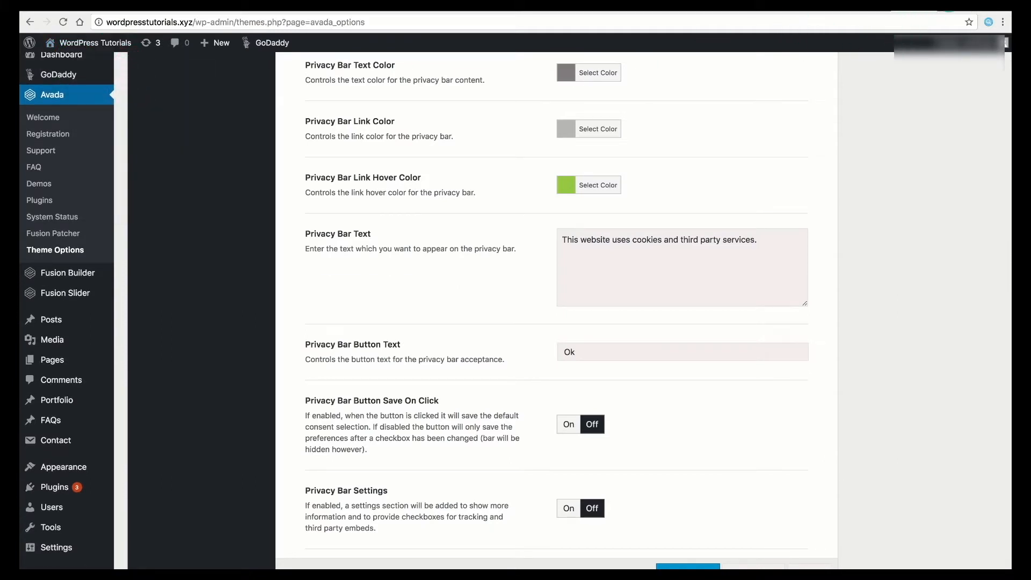
left_click(948, 8)
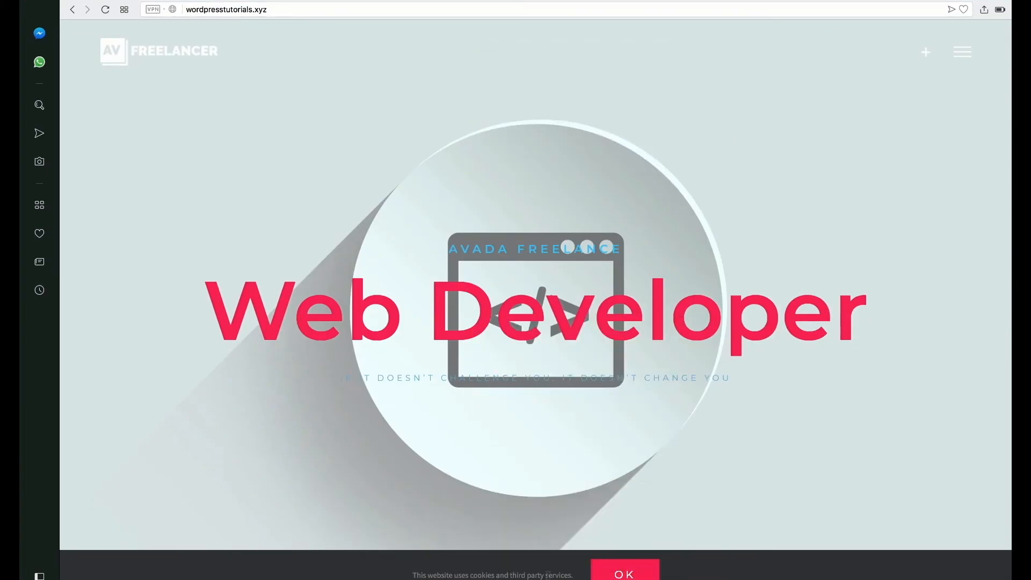
Accept the cookie bar with OK, then reach the admin Dashboard from the site-name menu in the admin bar.
left_click(626, 575)
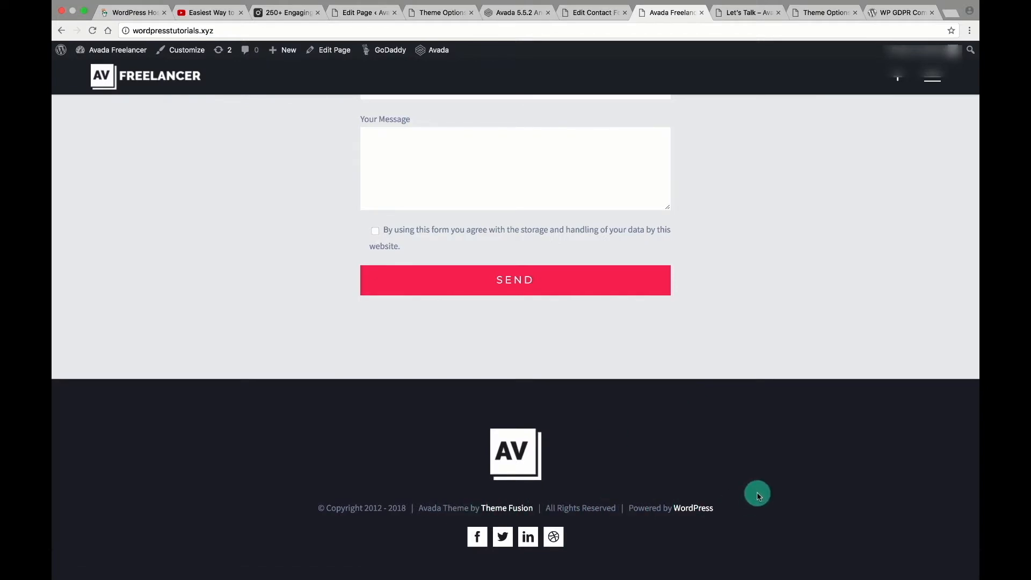
scroll(757, 494, "up", 20)
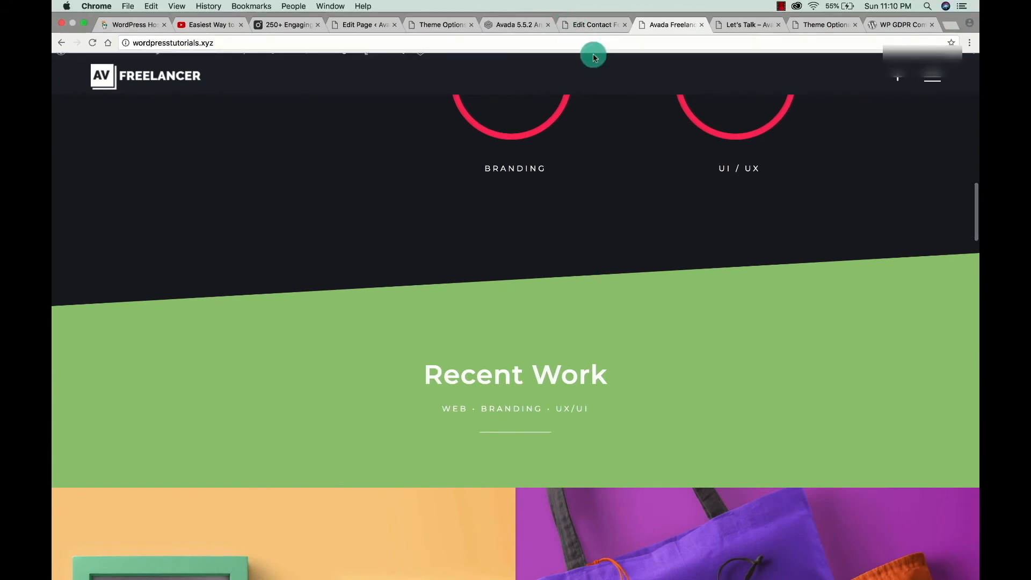
mouse_move(115, 56)
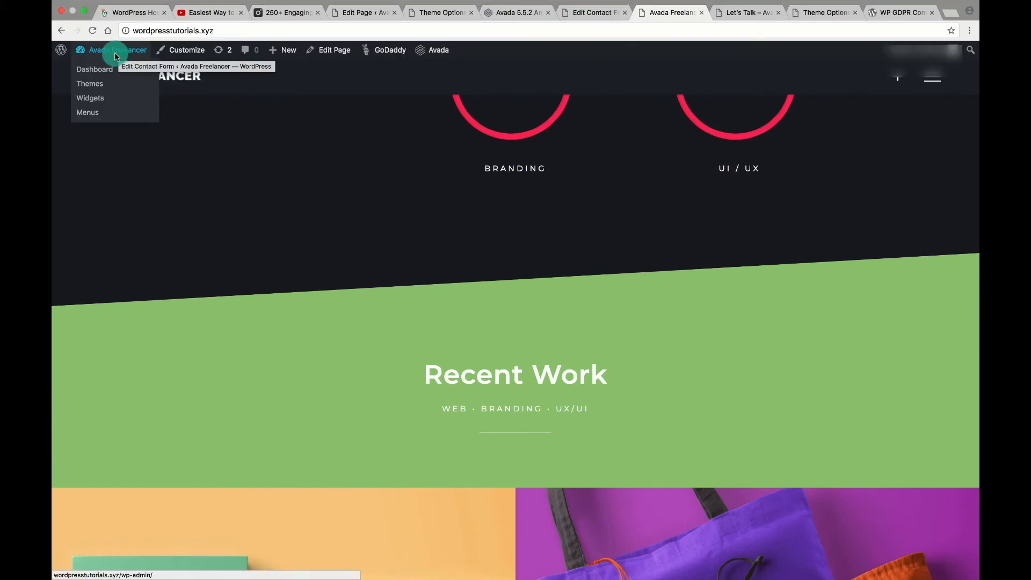
left_click(98, 76)
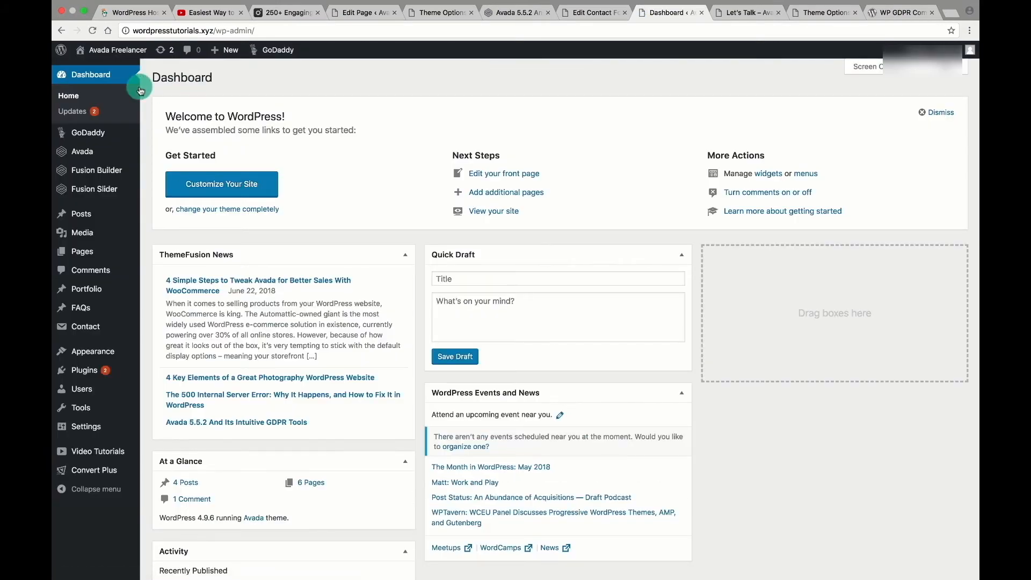
Open Avada Theme Options at Footer Content, with the live site loaded in a background tab.
mouse_move(97, 157)
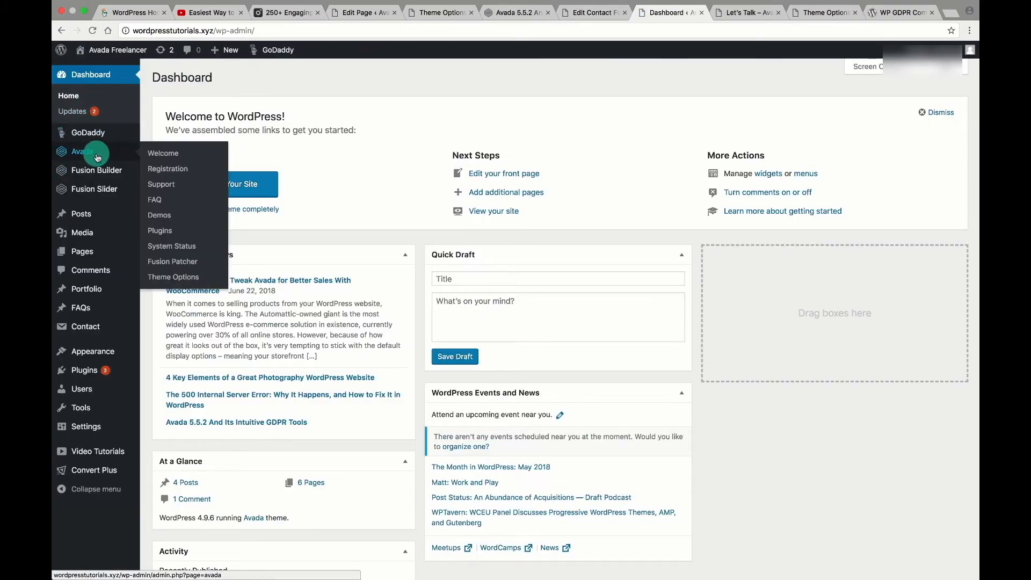
left_click(169, 278)
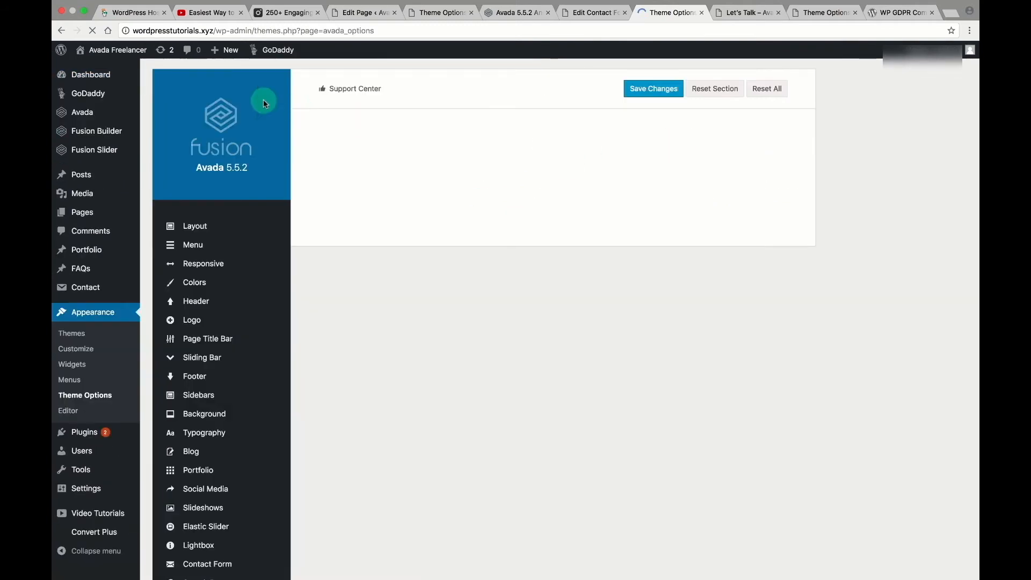
mouse_move(110, 55)
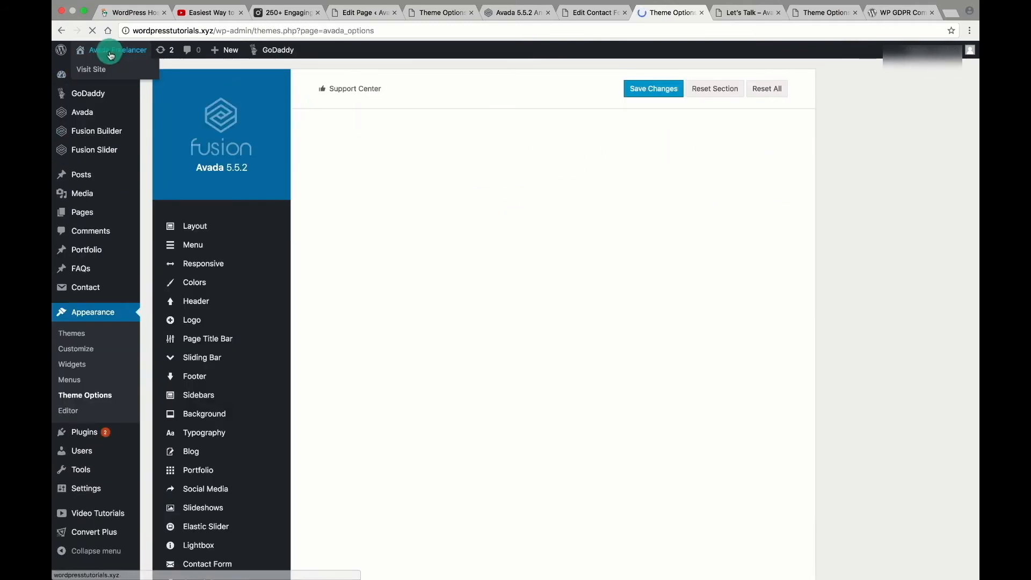
left_click(98, 72, "super")
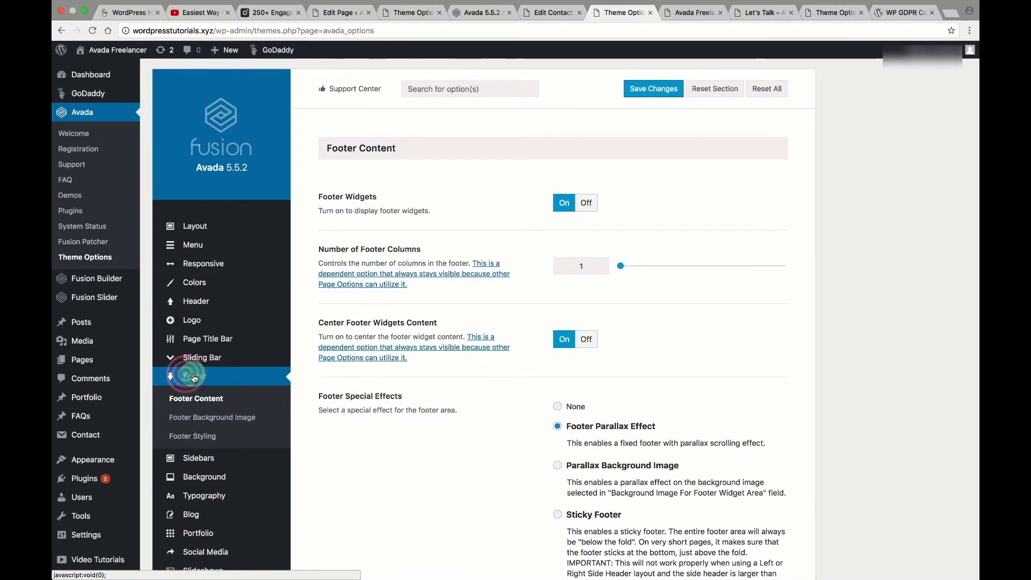
left_click(197, 419)
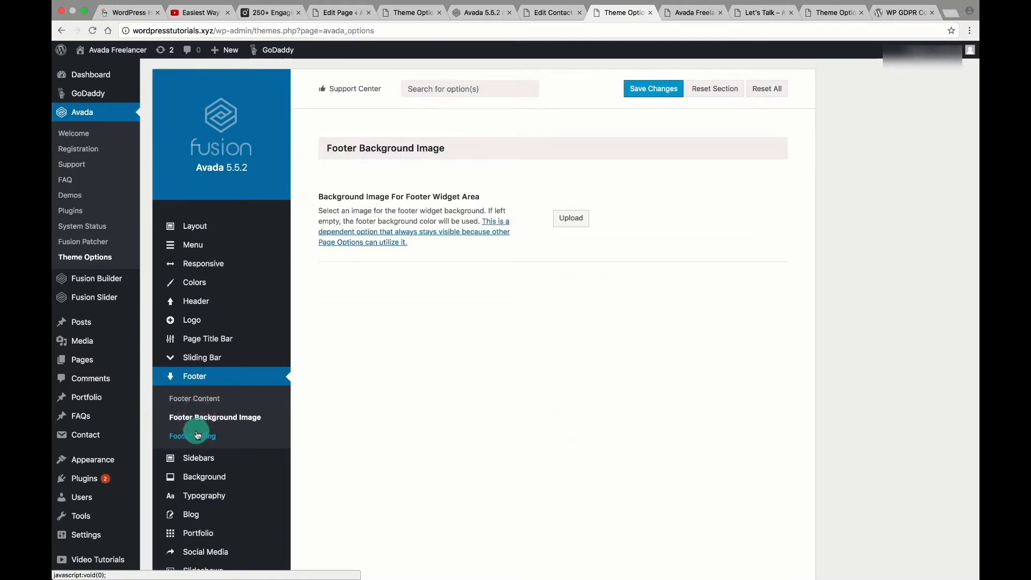
left_click(197, 435)
left_click(185, 398)
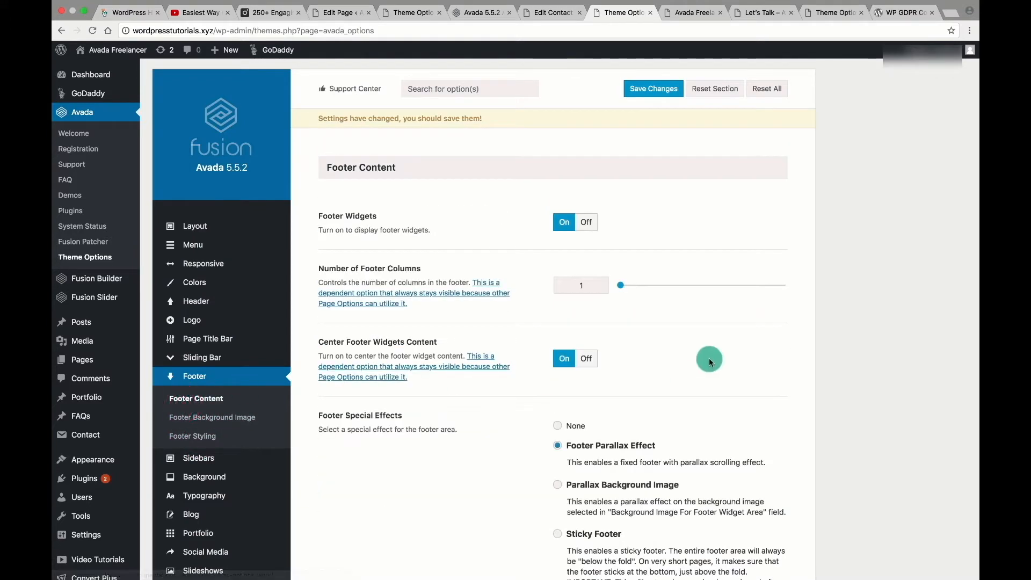
Remove the starting year 2012 from the footer copyright text and save.
scroll(709, 358, "down", 10)
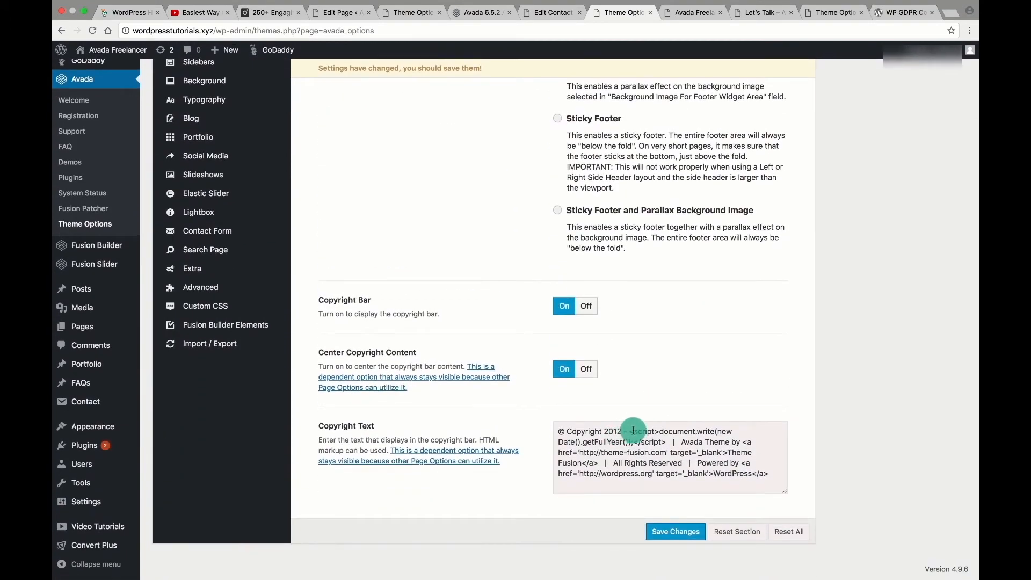
left_click(693, 13)
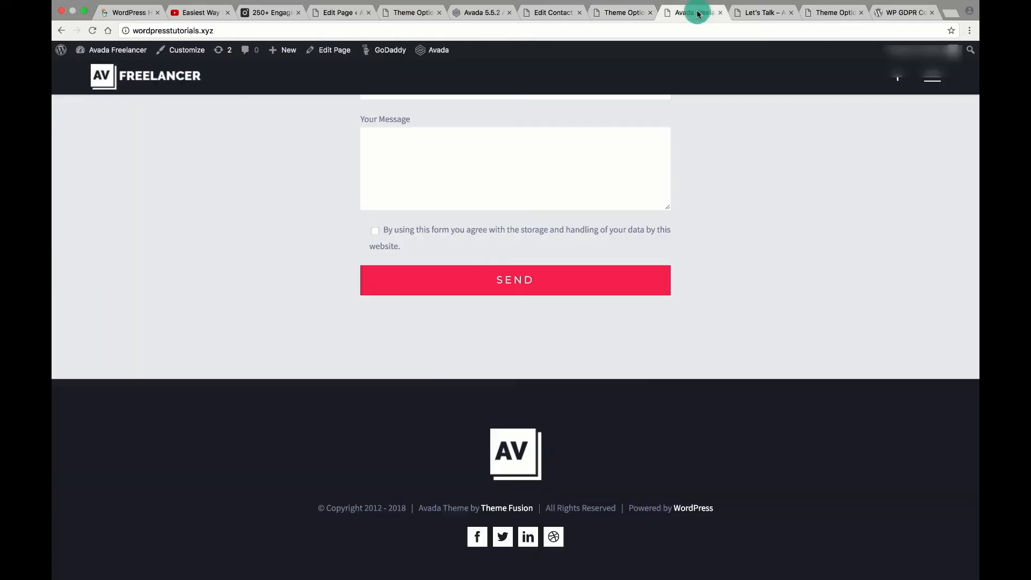
left_click(619, 12)
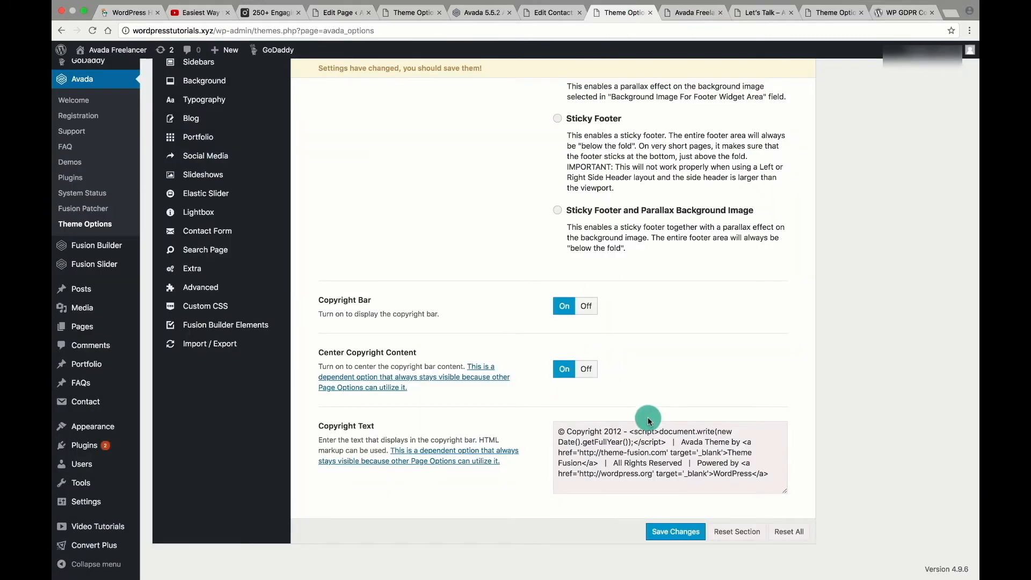
key("BackSpace")
key("BackSpace")
key("BackSpace")
key("BackSpace")
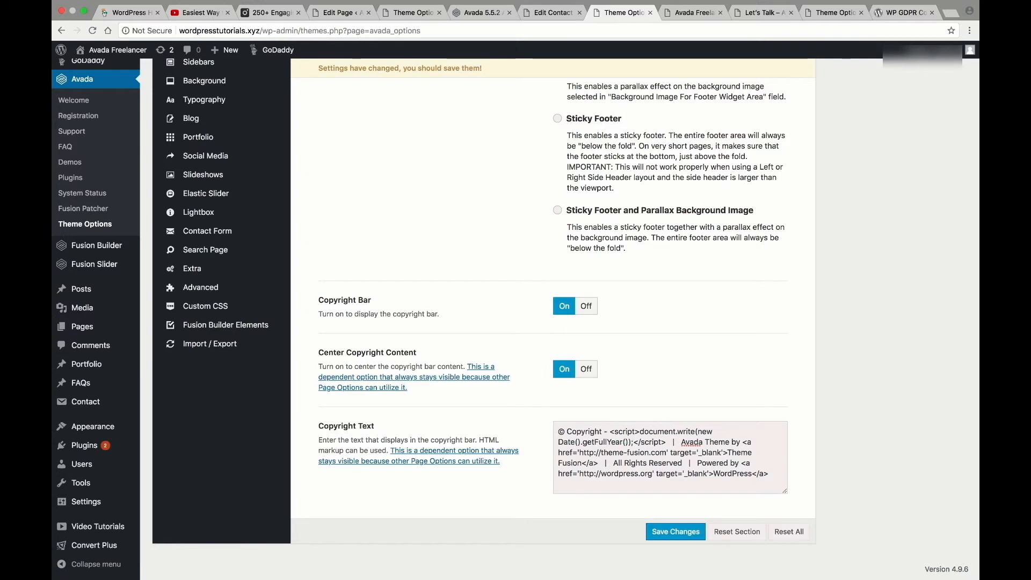
left_click(675, 532)
left_click(624, 463)
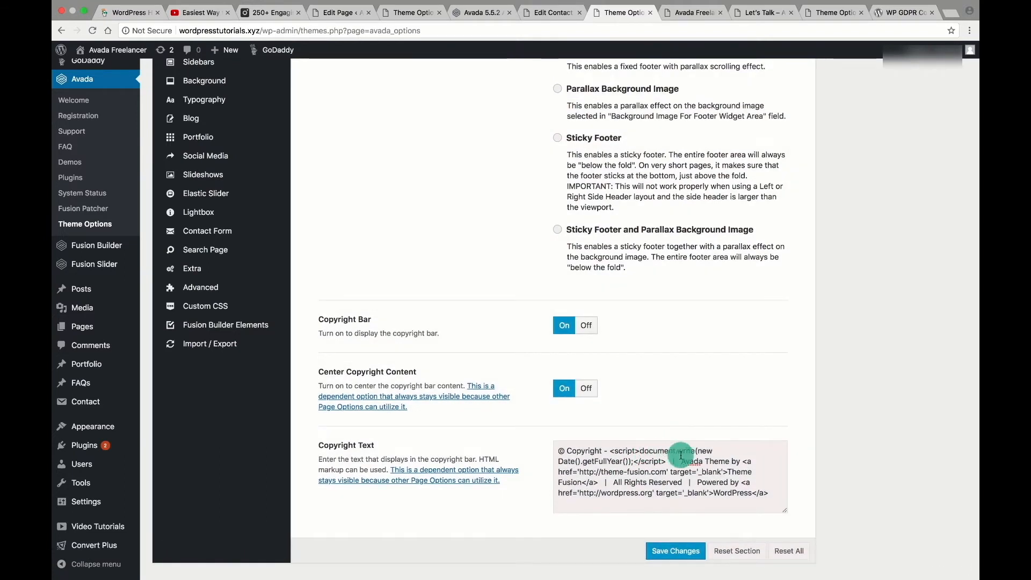
Delete the Powered by WordPress and Avada Theme by Theme Fusion credits, then save.
double_click(692, 461)
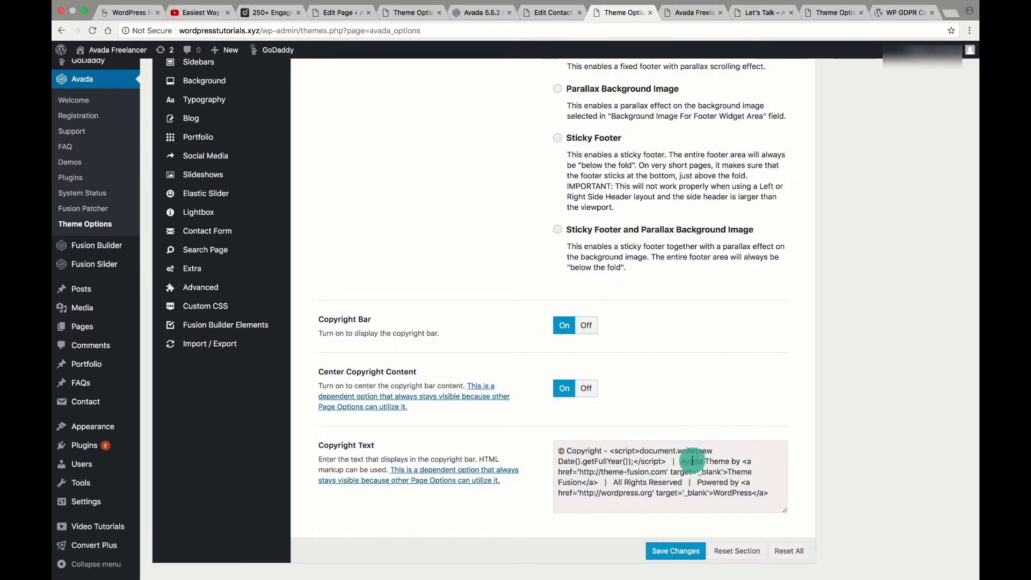
left_click(683, 461)
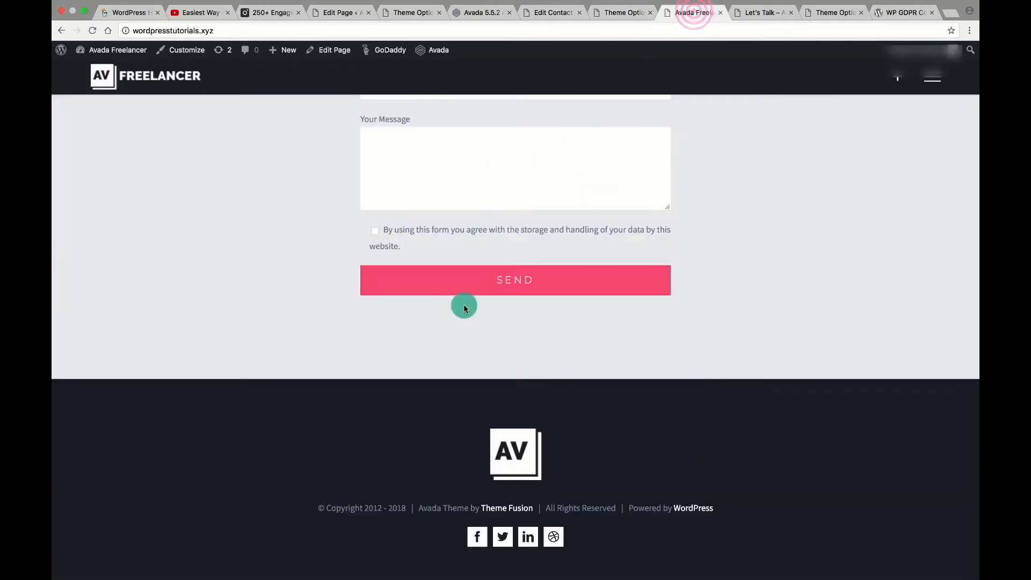
left_click(620, 10)
left_click_drag(698, 463, 763, 476)
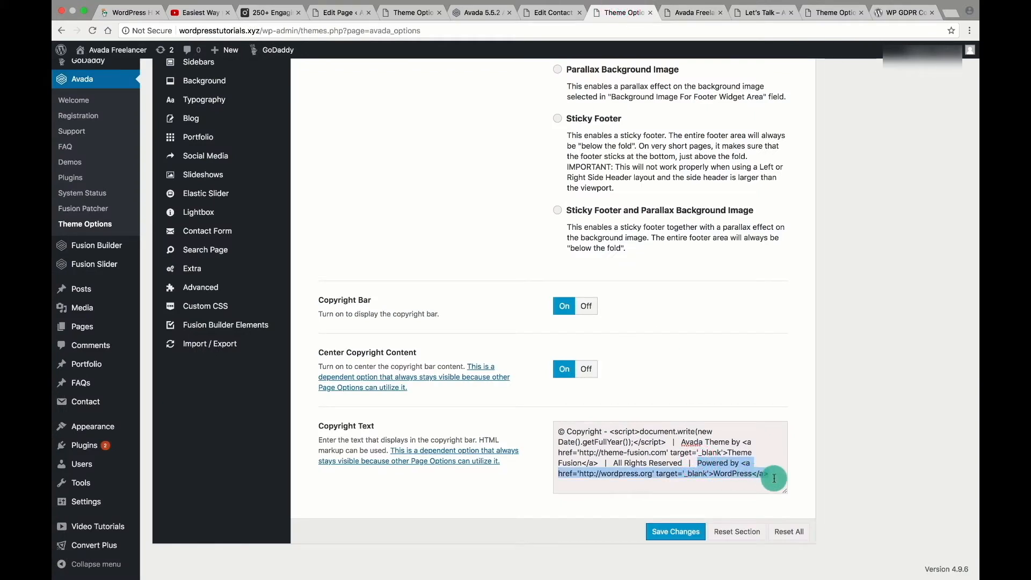
key("BackSpace")
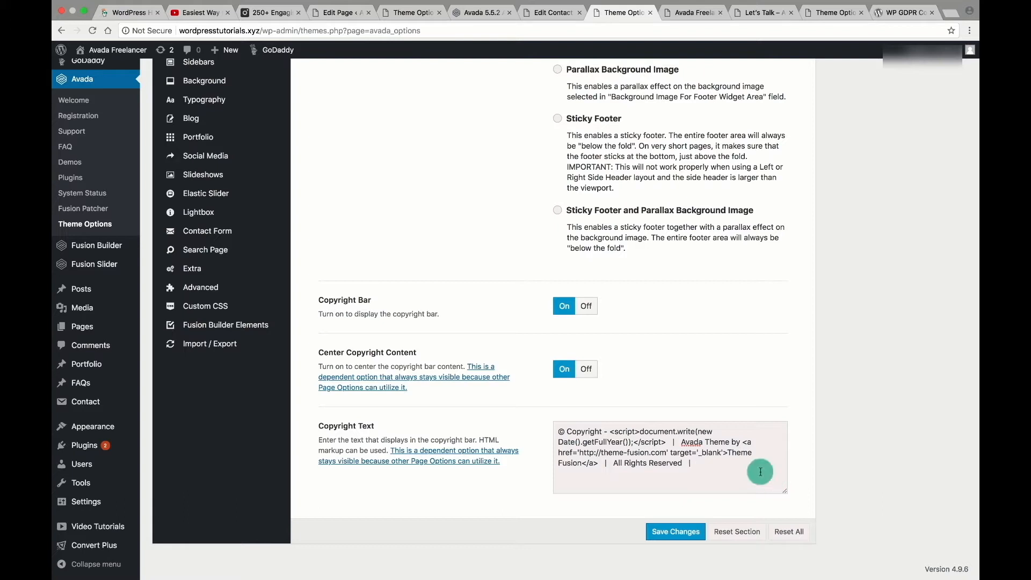
left_click_drag(682, 441, 725, 452)
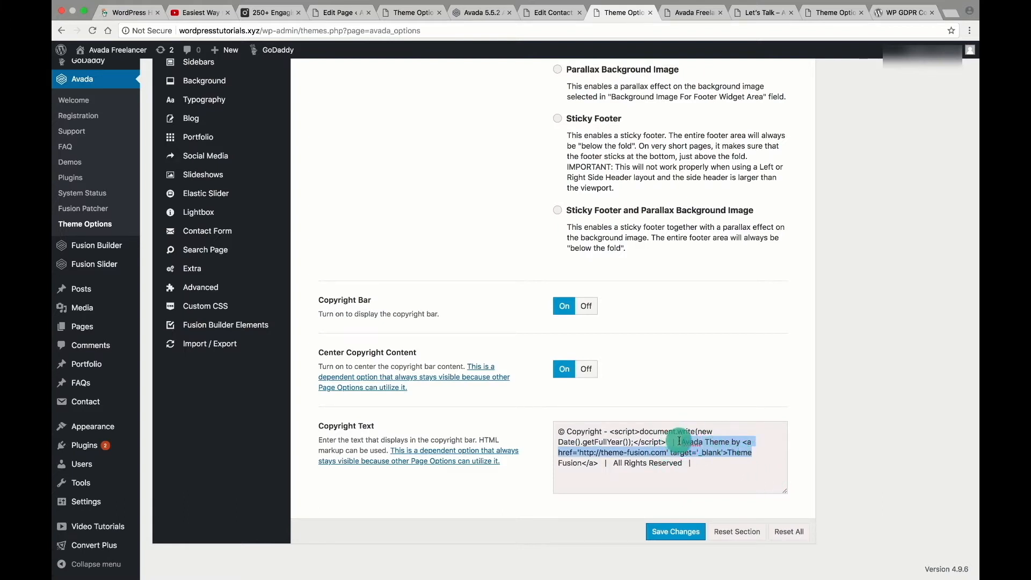
left_click_drag(679, 442, 602, 465)
key("BackSpace")
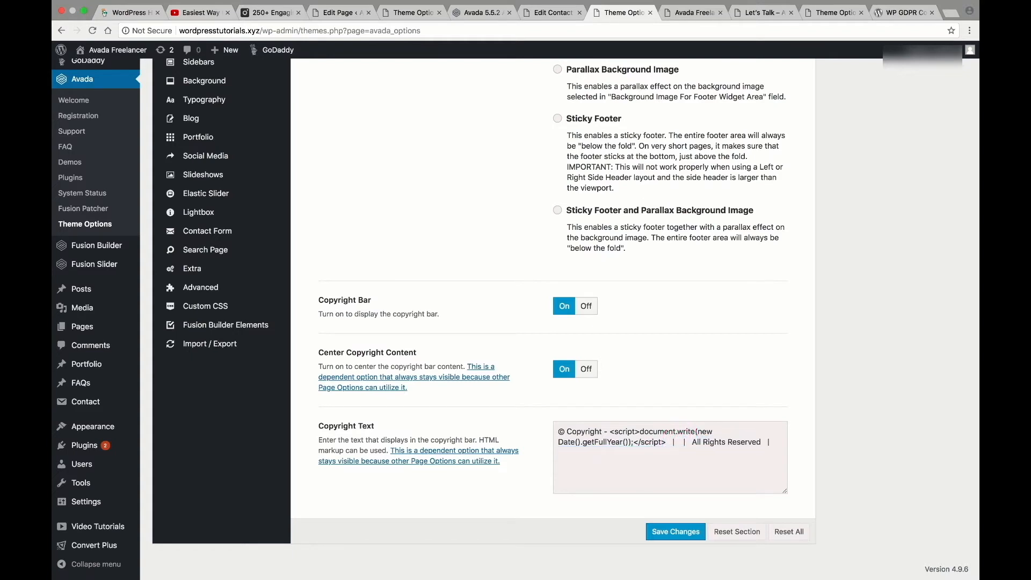
left_click(679, 532)
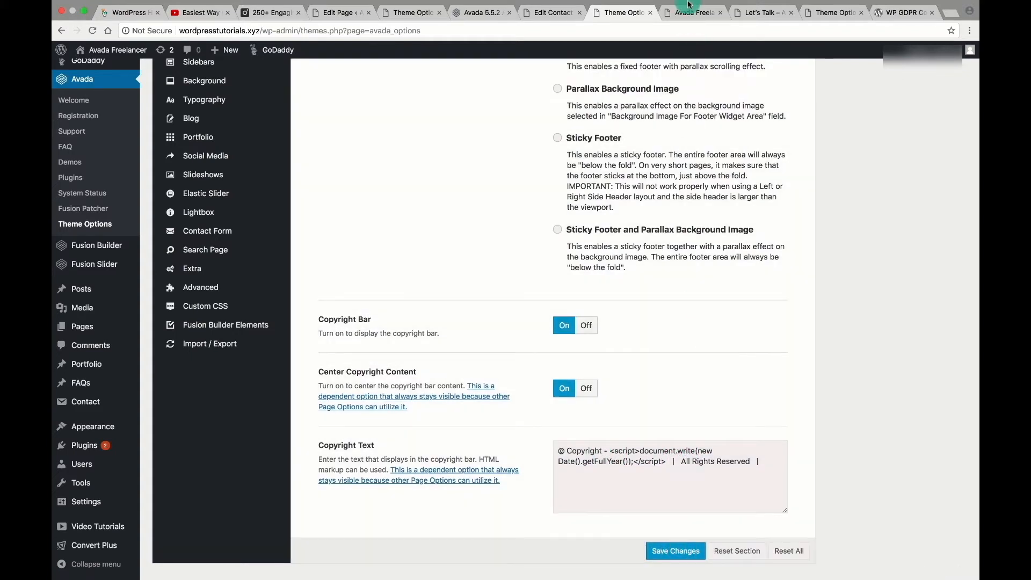
Reload the live site to confirm the footer shows only the year and All Rights Reserved.
left_click(689, 6)
left_click(96, 33)
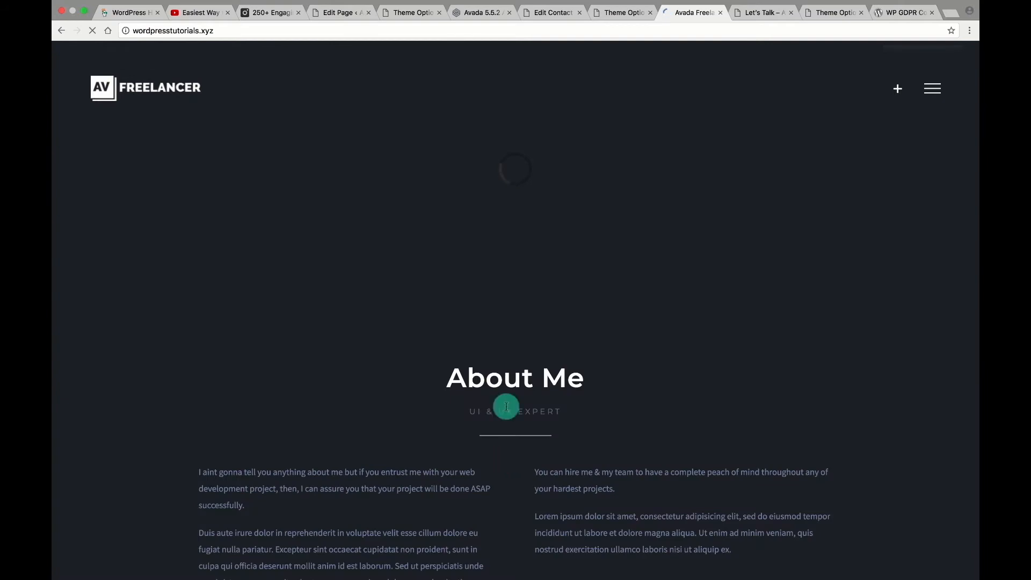
scroll(766, 449, "down", 5)
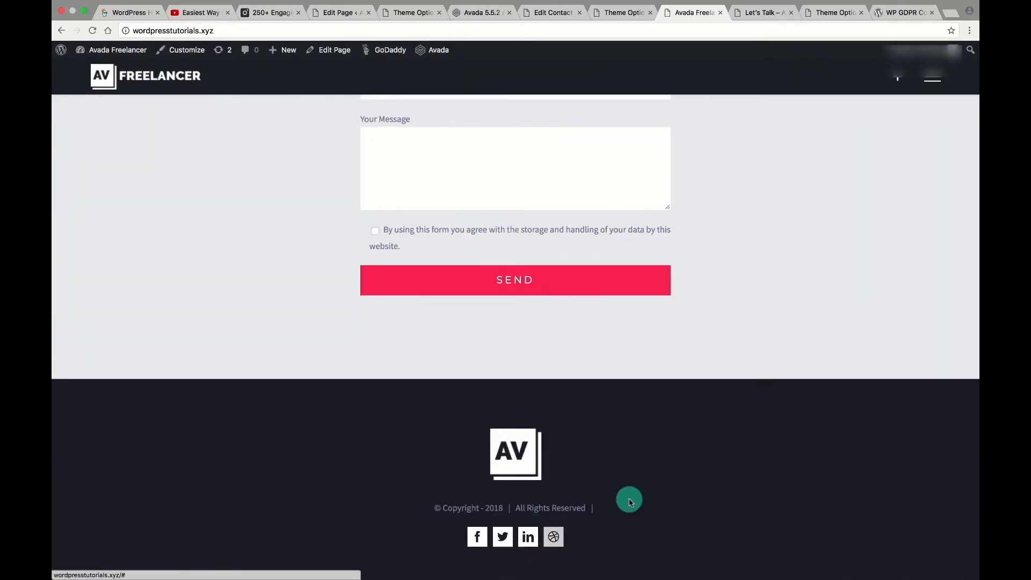
left_click(622, 13)
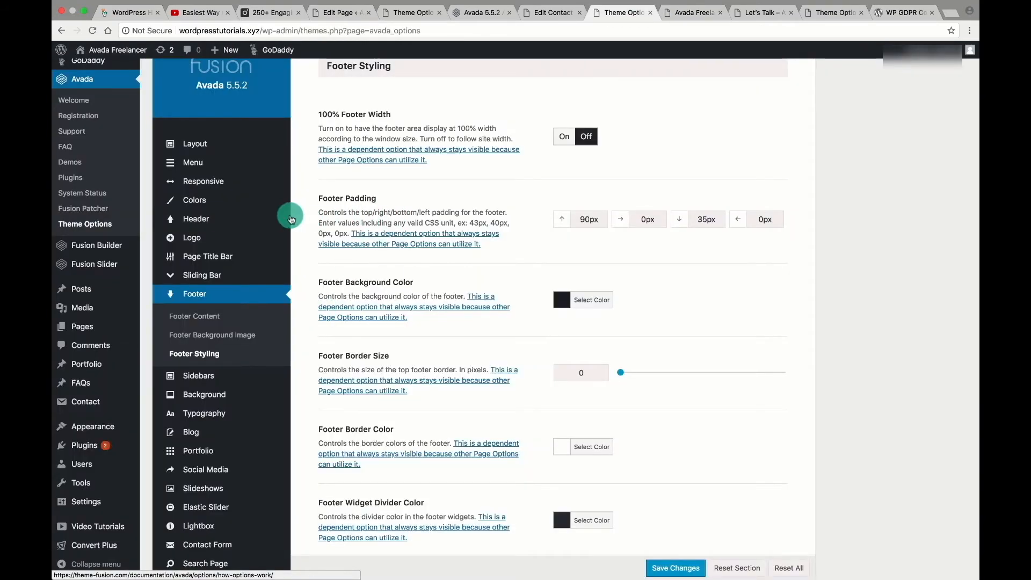
Browse the Avada Extra and Advanced theme option sections.
mouse_move(205, 421)
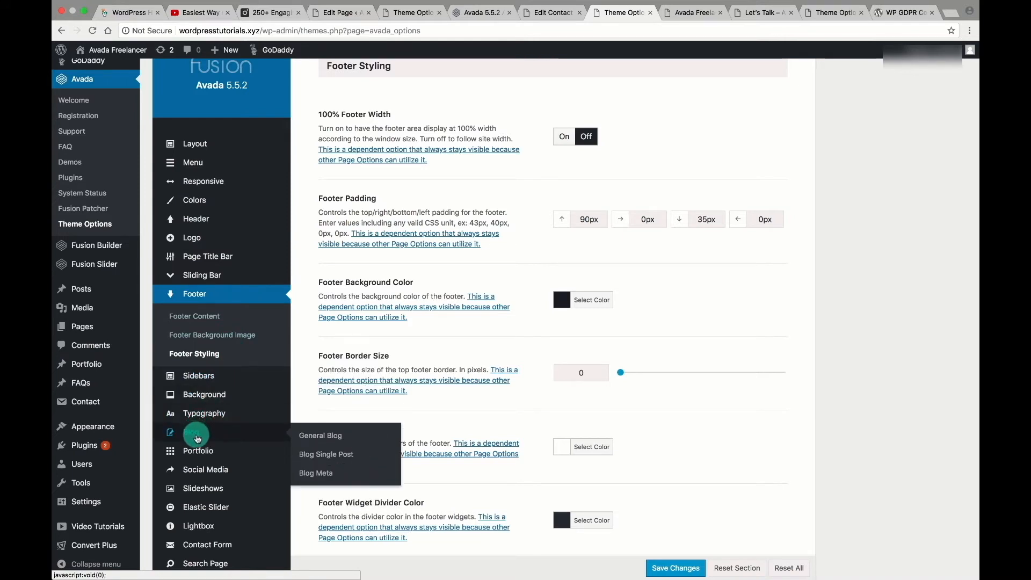
mouse_move(204, 167)
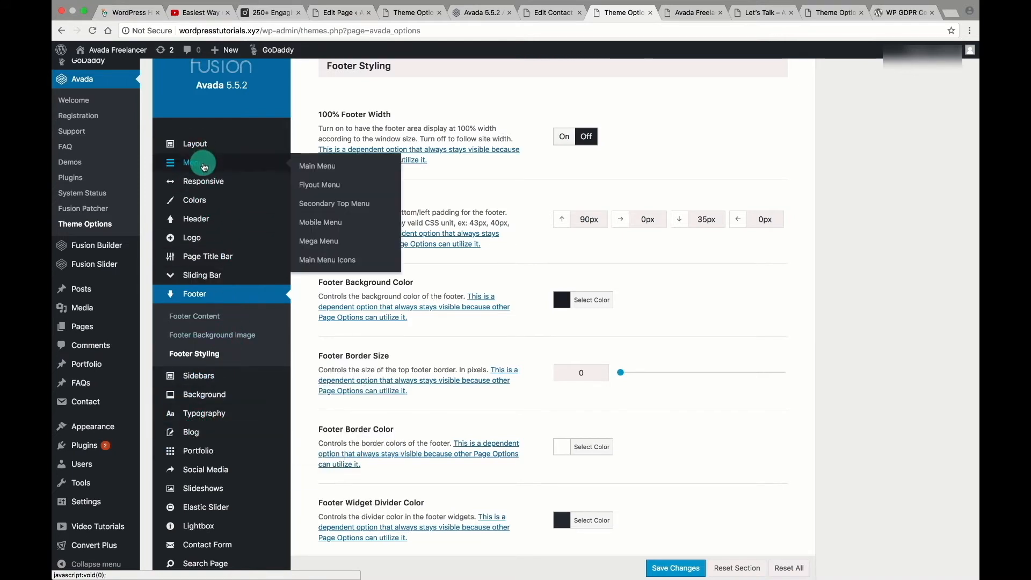
mouse_move(257, 450)
scroll(257, 453, "down", 3)
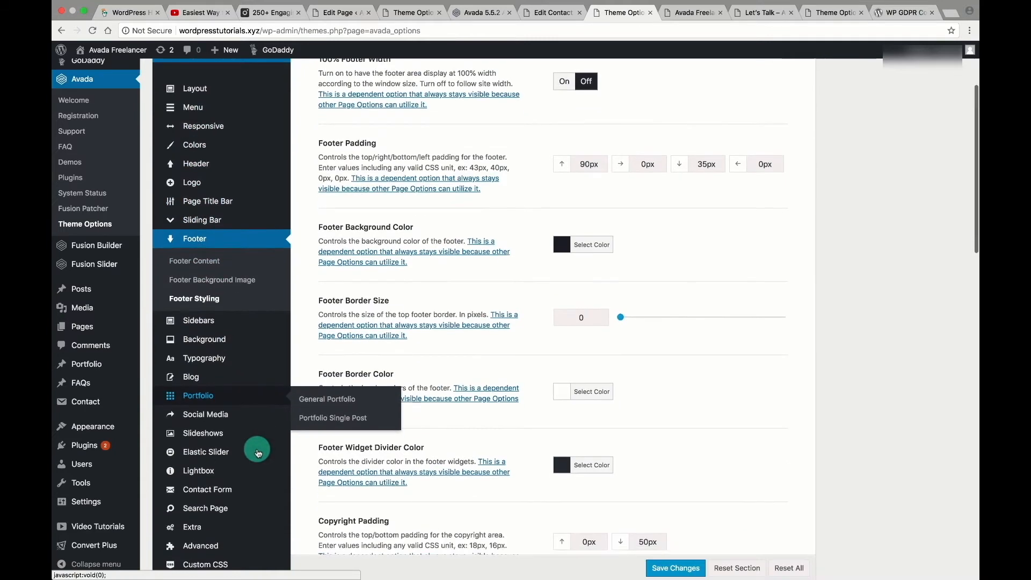
scroll(258, 453, "down", 5)
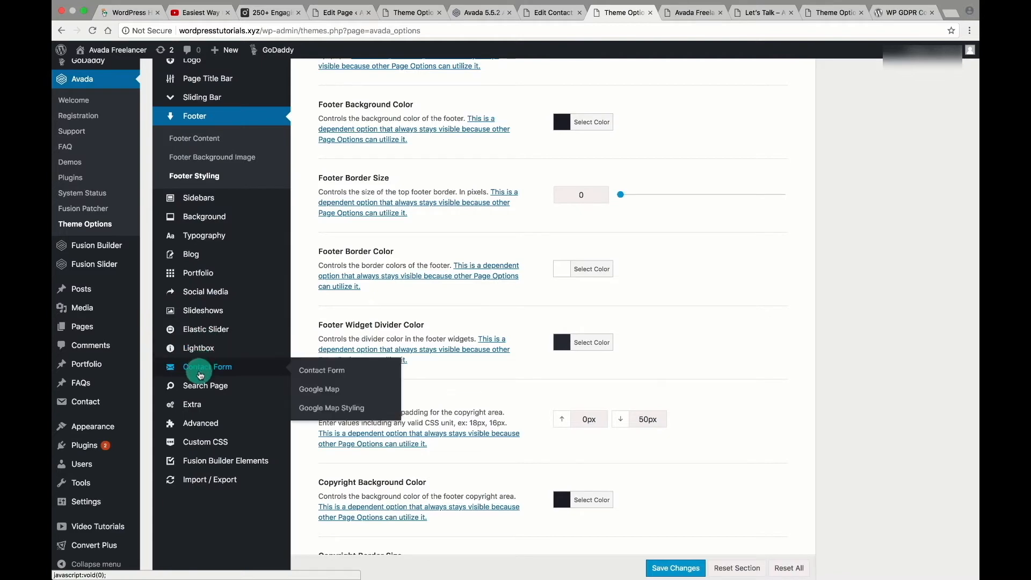
left_click(195, 407)
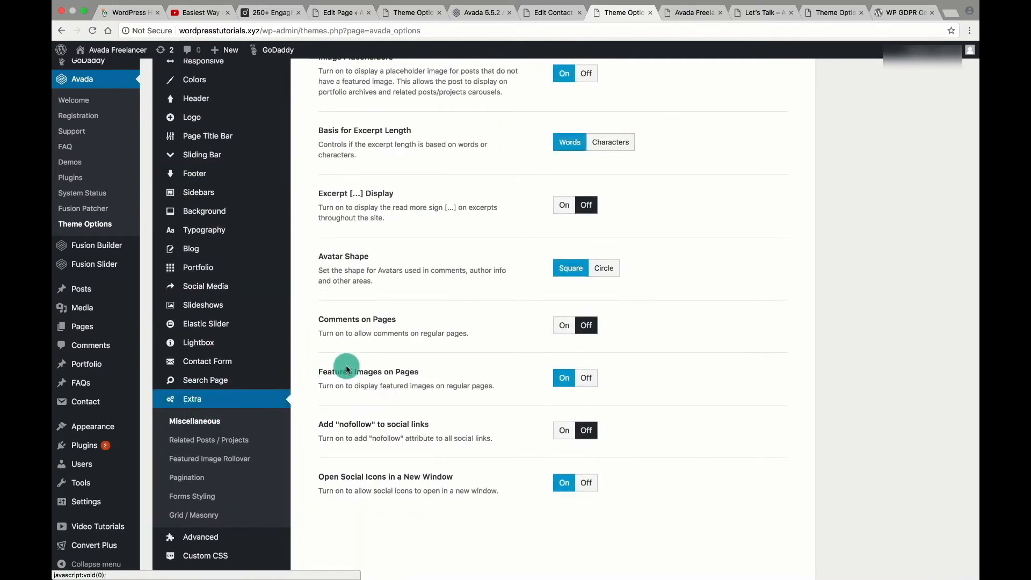
left_click(208, 535)
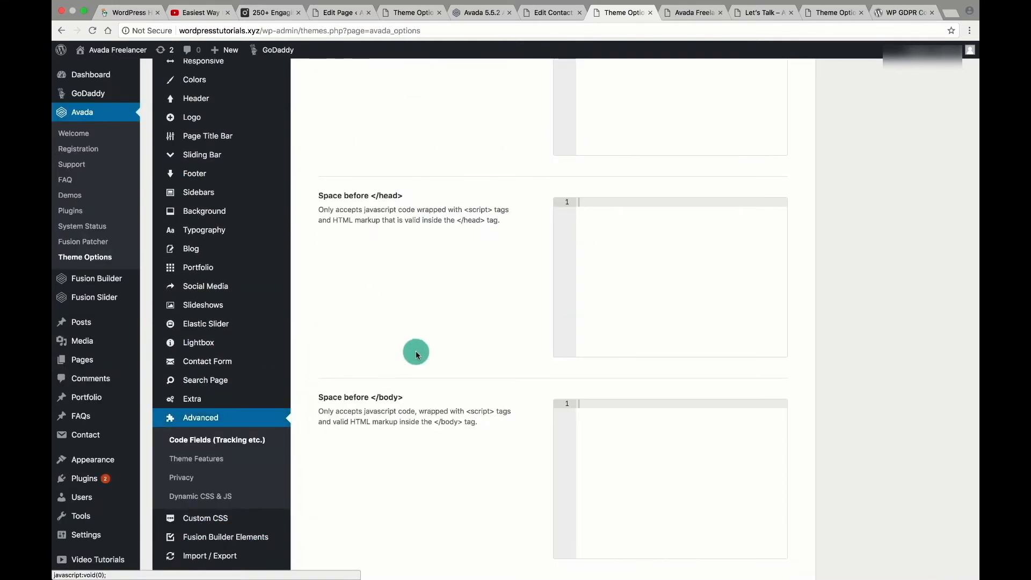
scroll(472, 323, "up", 5)
scroll(472, 323, "down", 5)
scroll(472, 324, "down", 2)
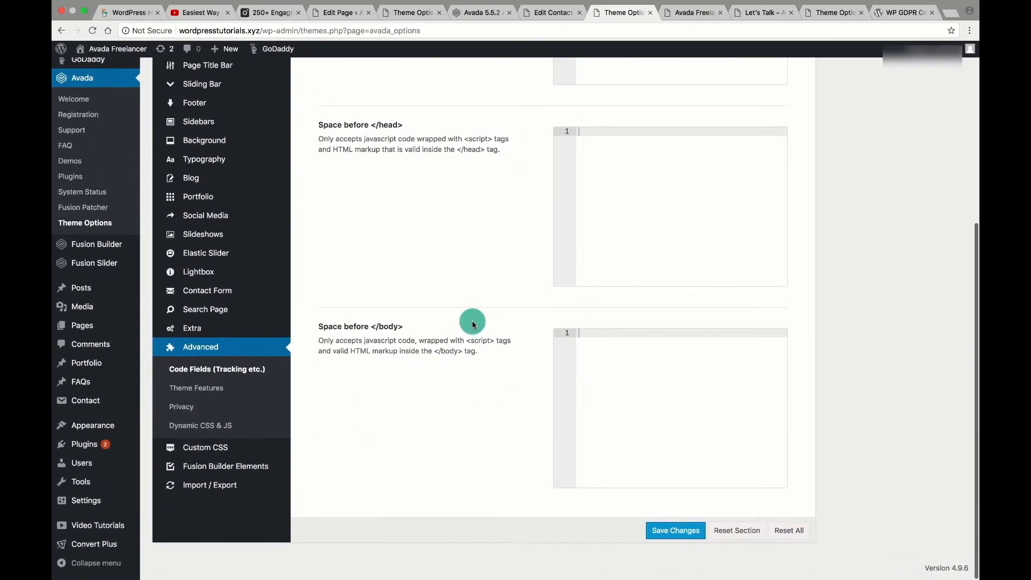
scroll(468, 338, "up", 5)
scroll(466, 340, "up", 2)
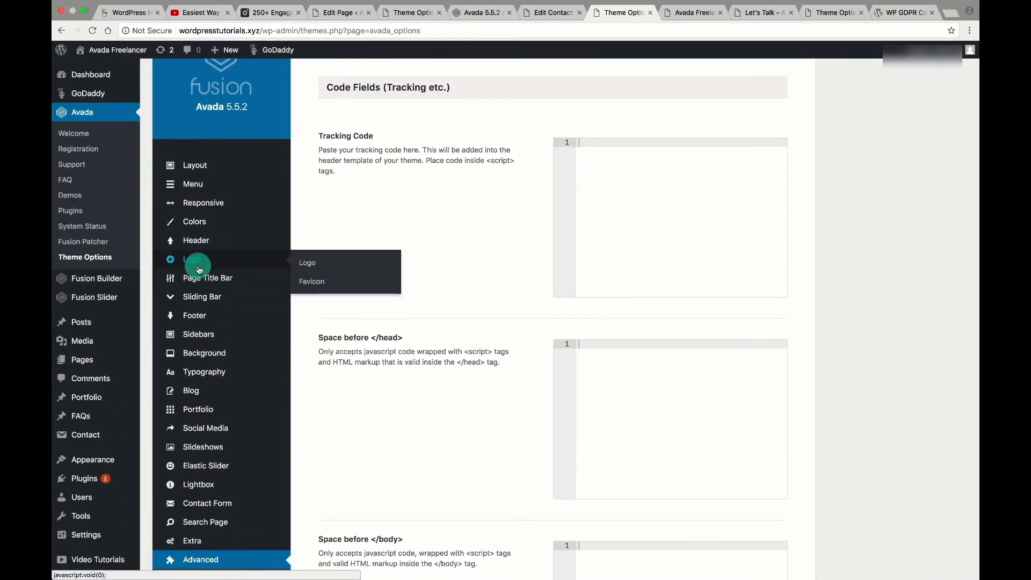
Review the Footer Content, Footer Background Image and Footer Styling options.
mouse_move(203, 330)
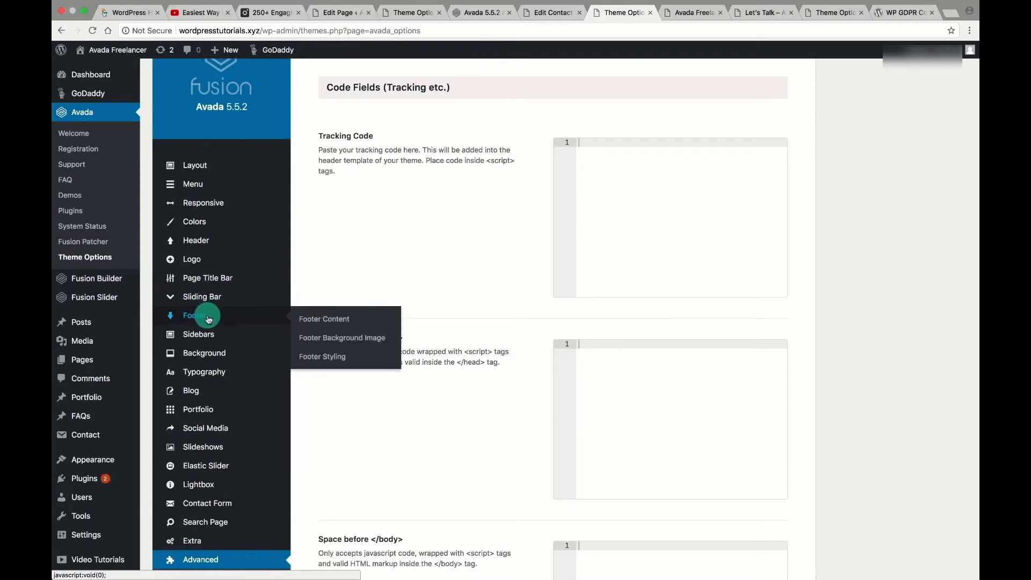
left_click(209, 319)
scroll(808, 255, "up", 2)
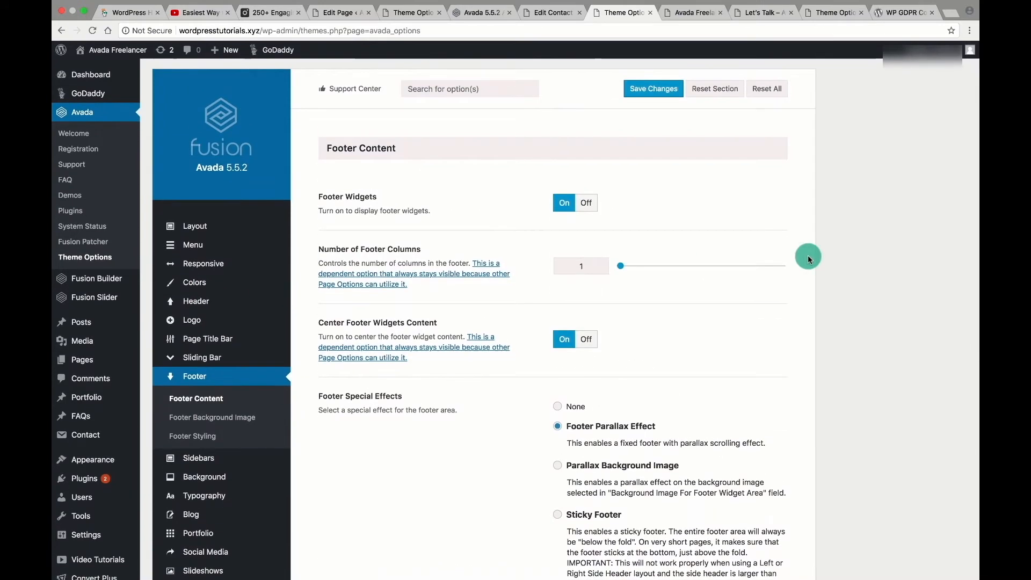
scroll(808, 256, "down", 4)
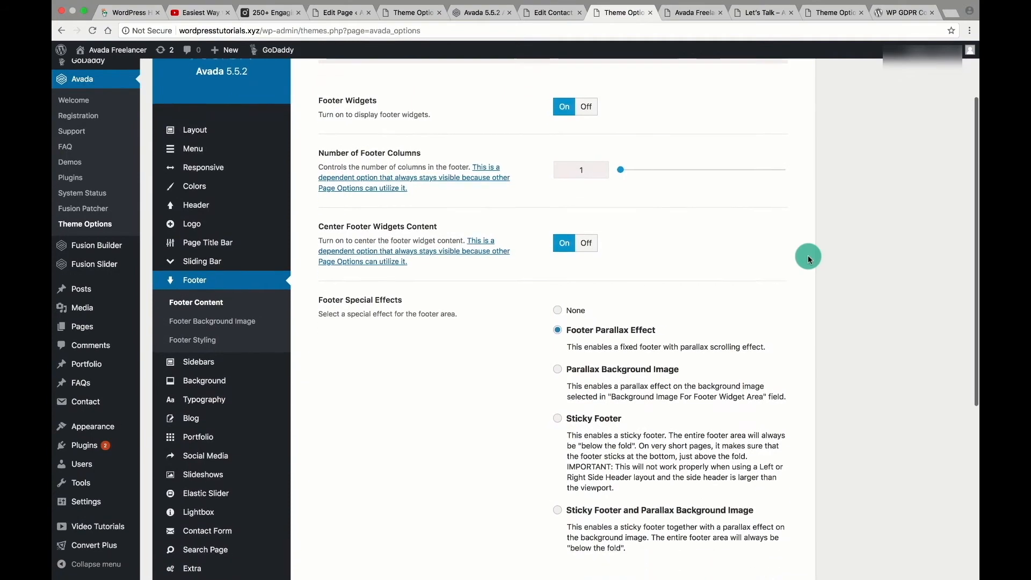
scroll(808, 255, "down", 4)
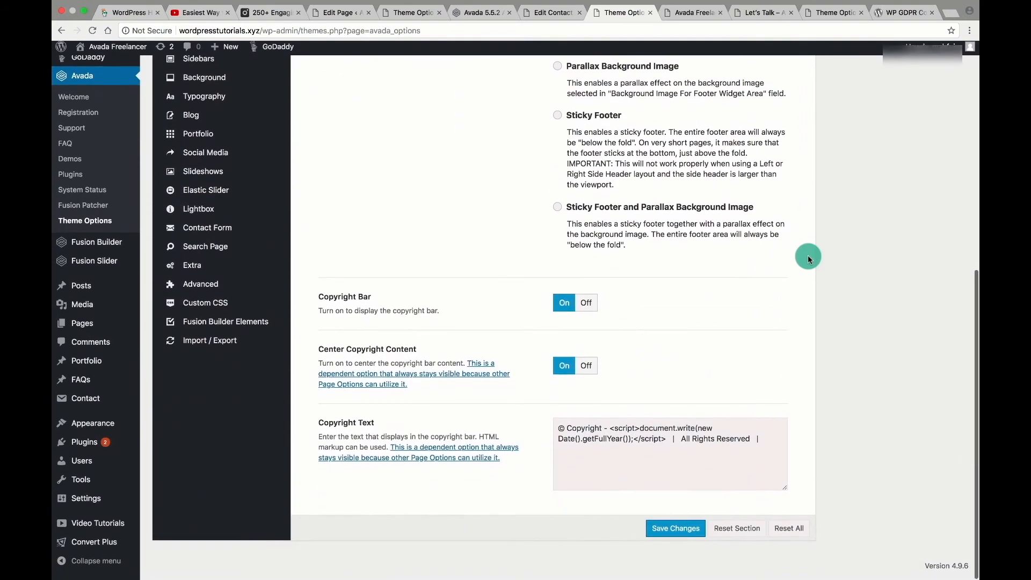
scroll(807, 256, "up", 7)
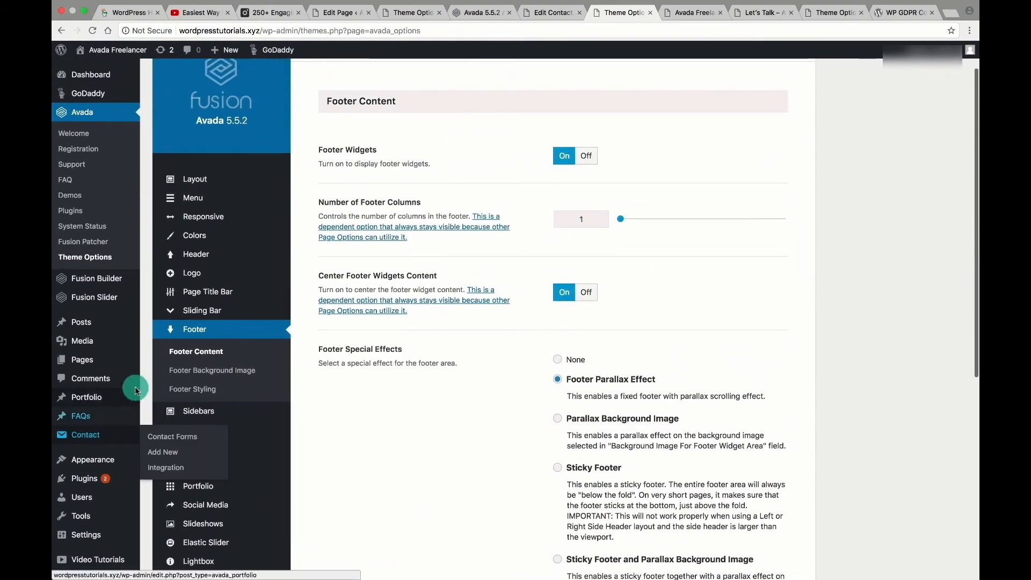
left_click(211, 371)
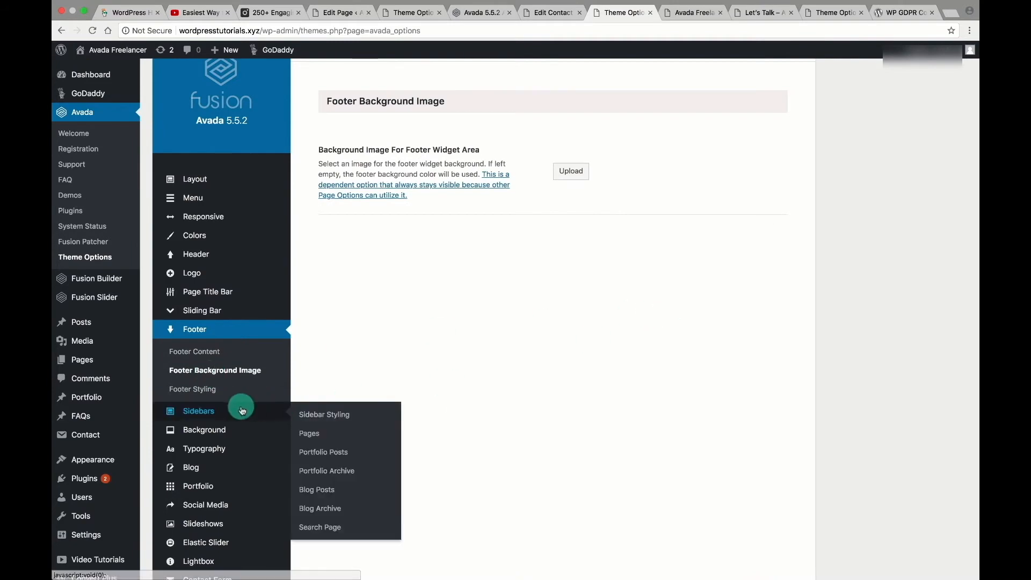
left_click(194, 392)
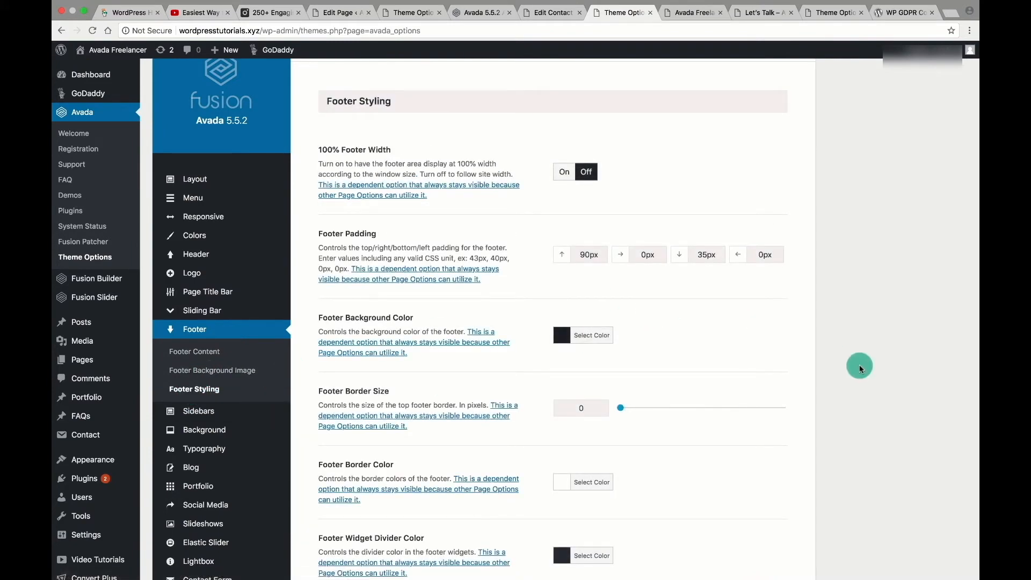
scroll(859, 365, "down", 3)
scroll(859, 367, "down", 4)
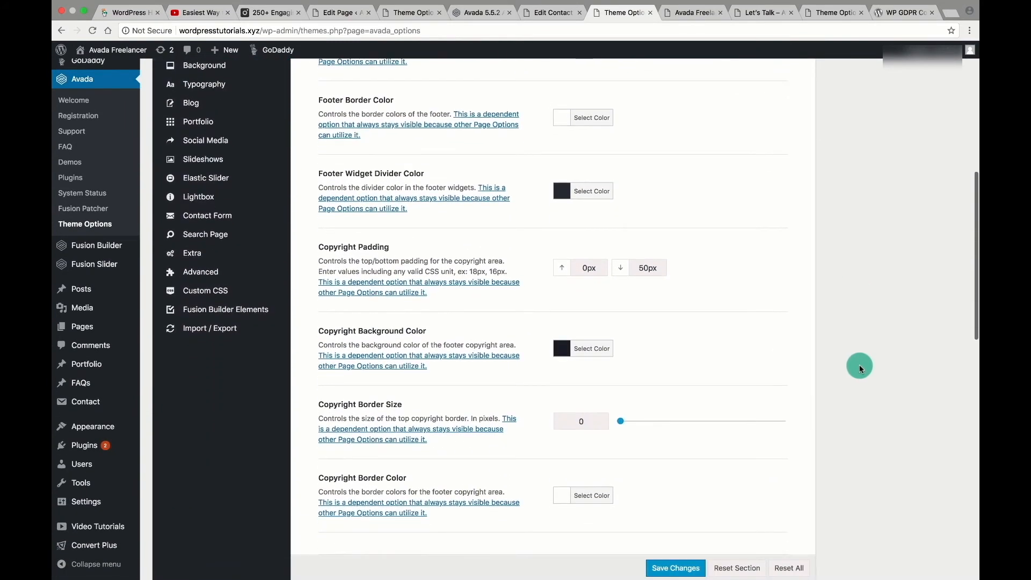
scroll(859, 366, "down", 7)
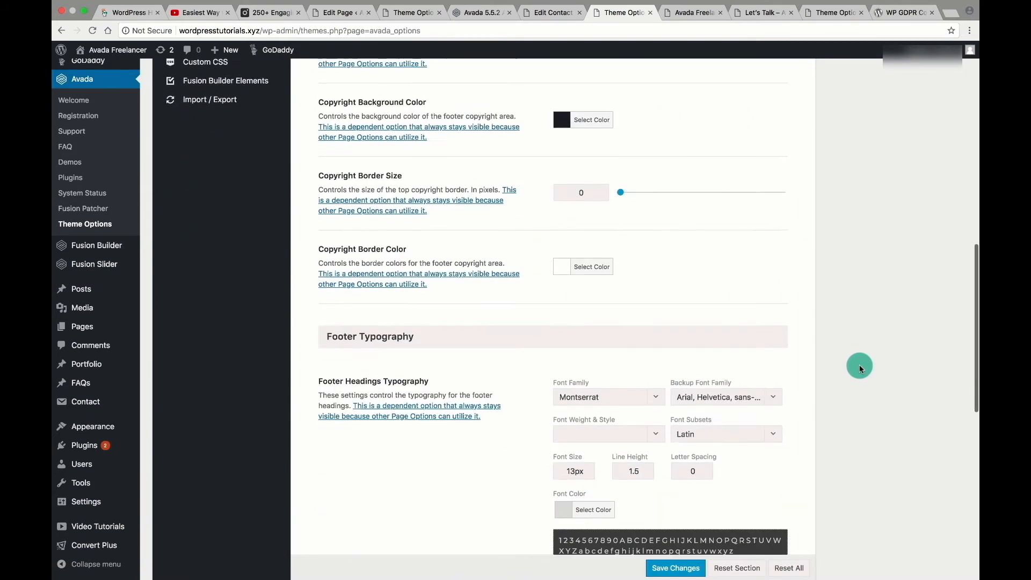
scroll(859, 367, "down", 8)
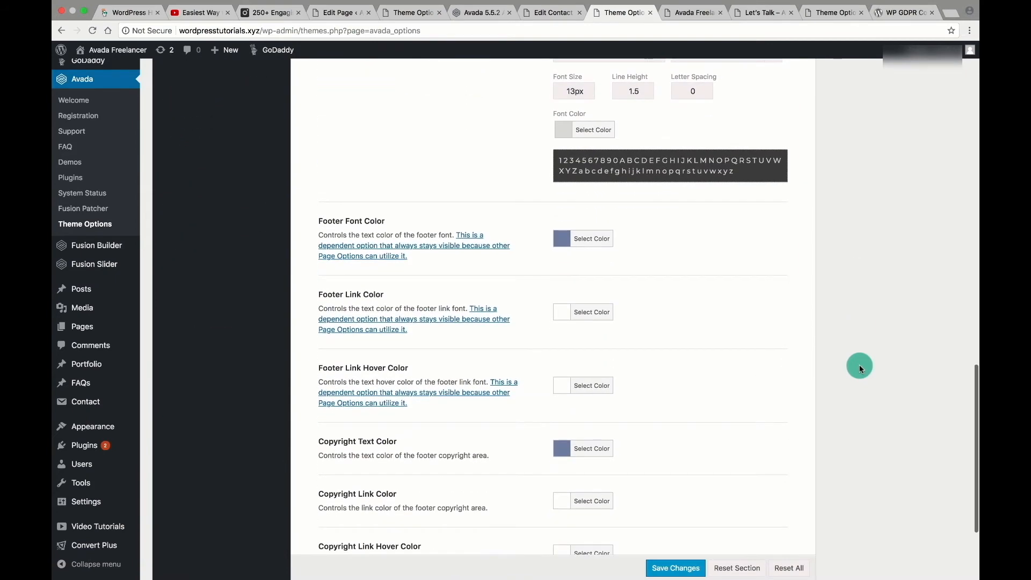
scroll(859, 365, "up", 15)
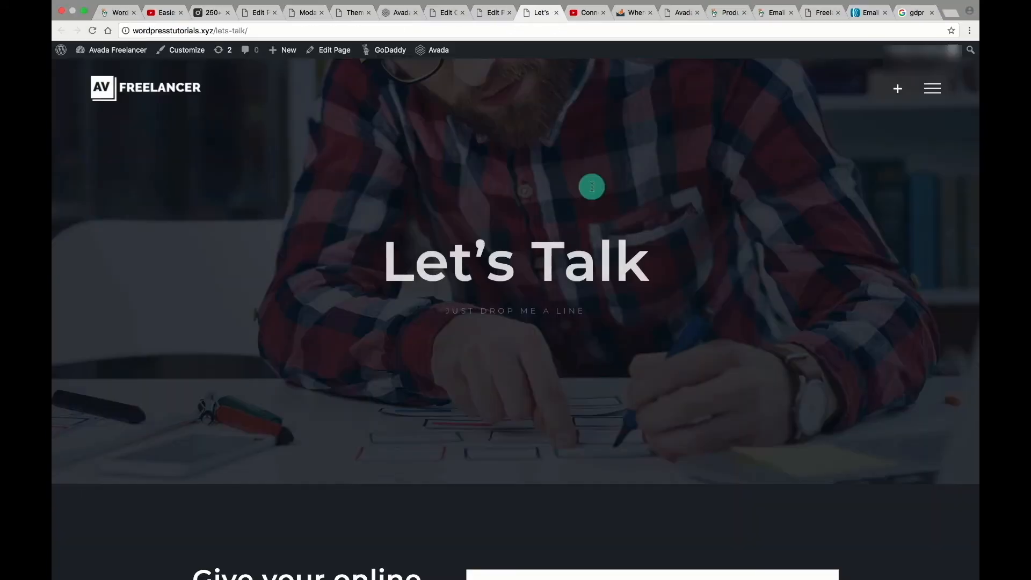
scroll(618, 247, "down", 15)
scroll(645, 307, "up", 5)
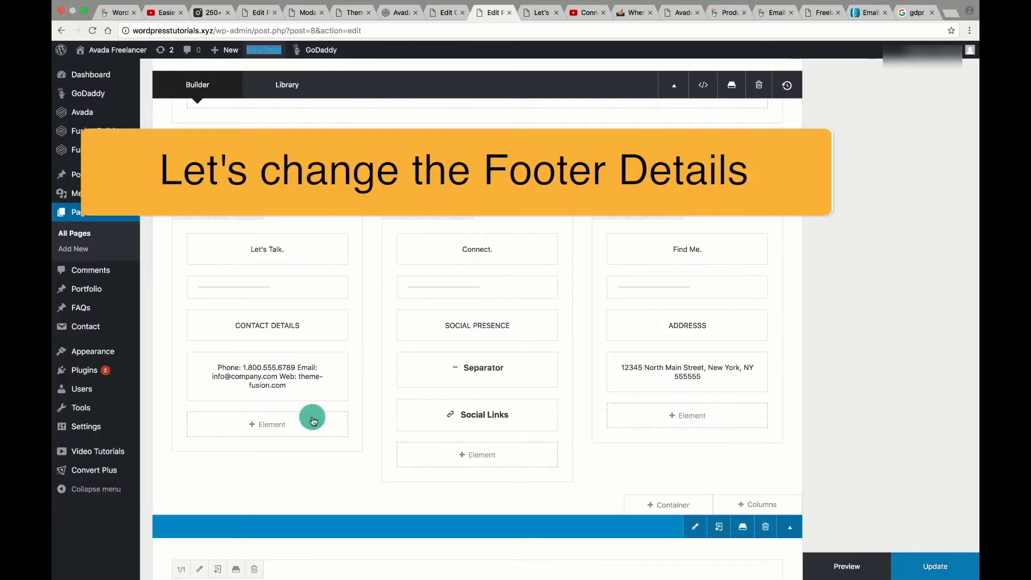
Replace the contact email with the site's own address, delete the theme-fusion.com link, and save.
left_click(237, 374)
left_click_drag(223, 381, 306, 381)
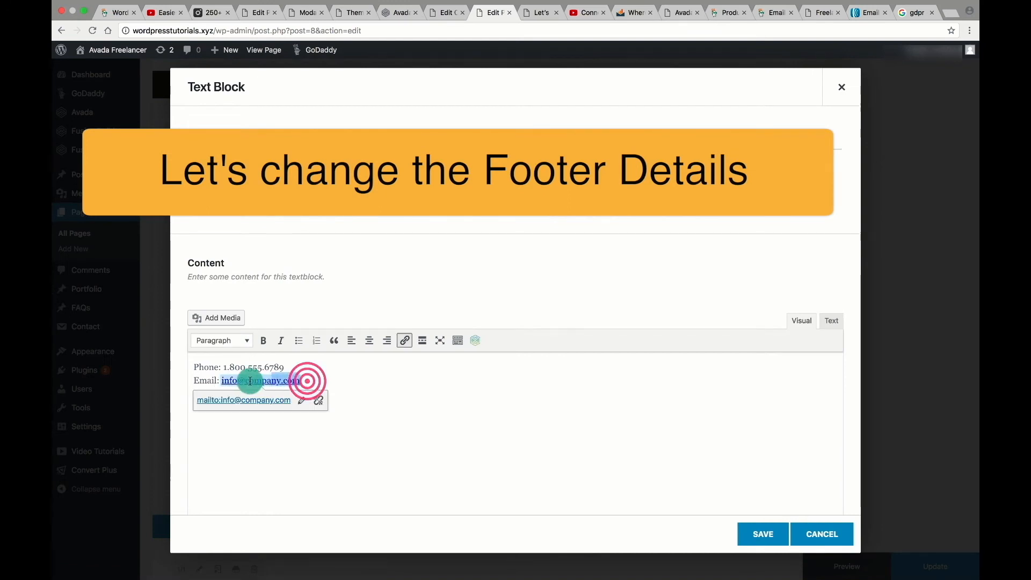
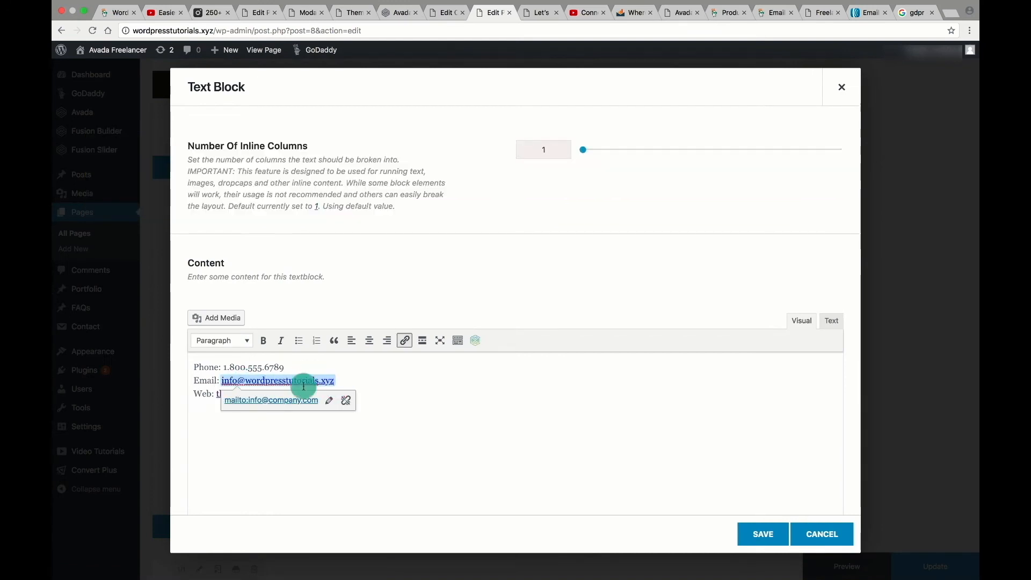
left_click_drag(203, 417, 297, 390)
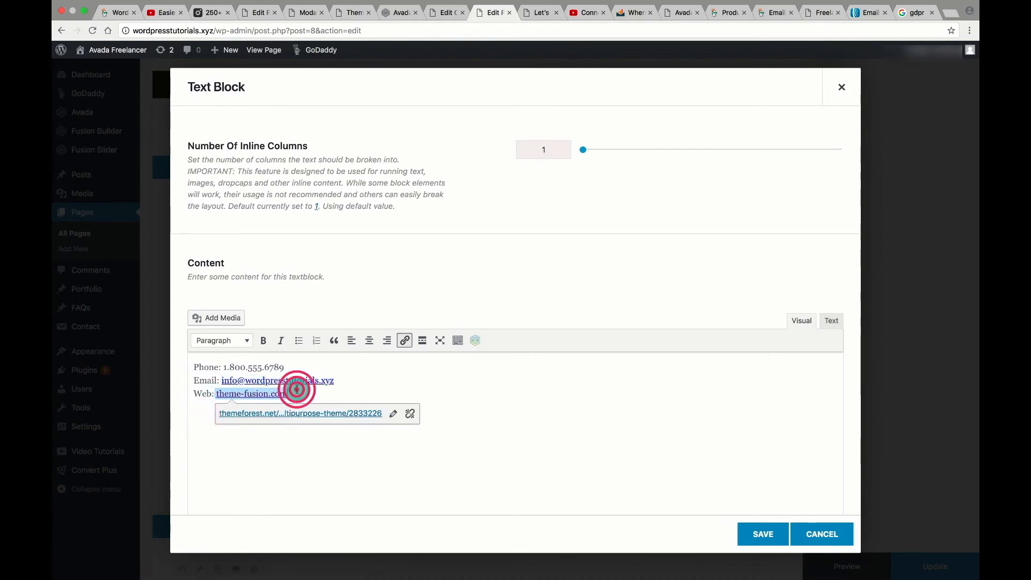
key("BackSpace")
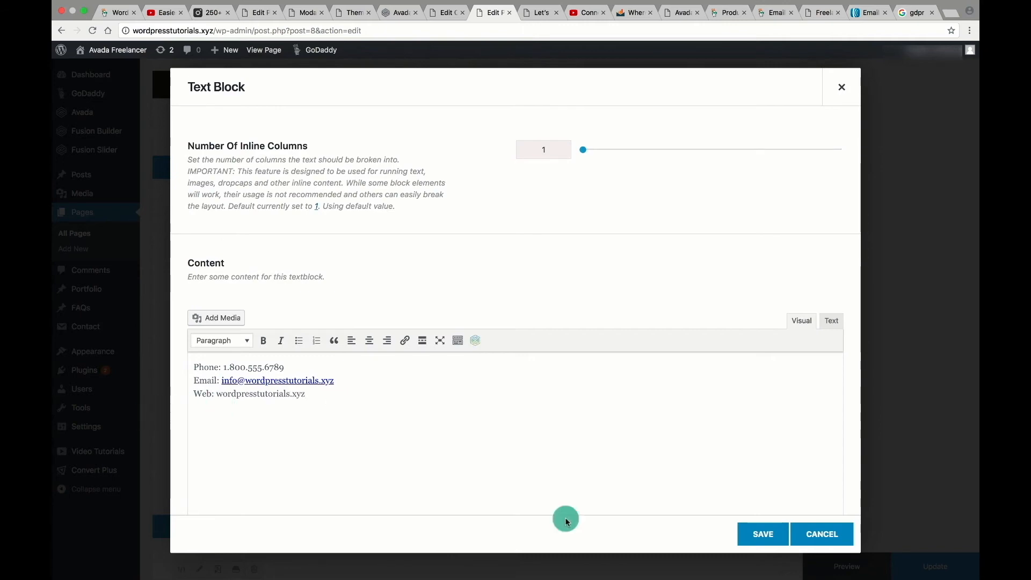
left_click(761, 535)
Inspect the Social Links and address text blocks, closing both unchanged.
left_click(456, 412)
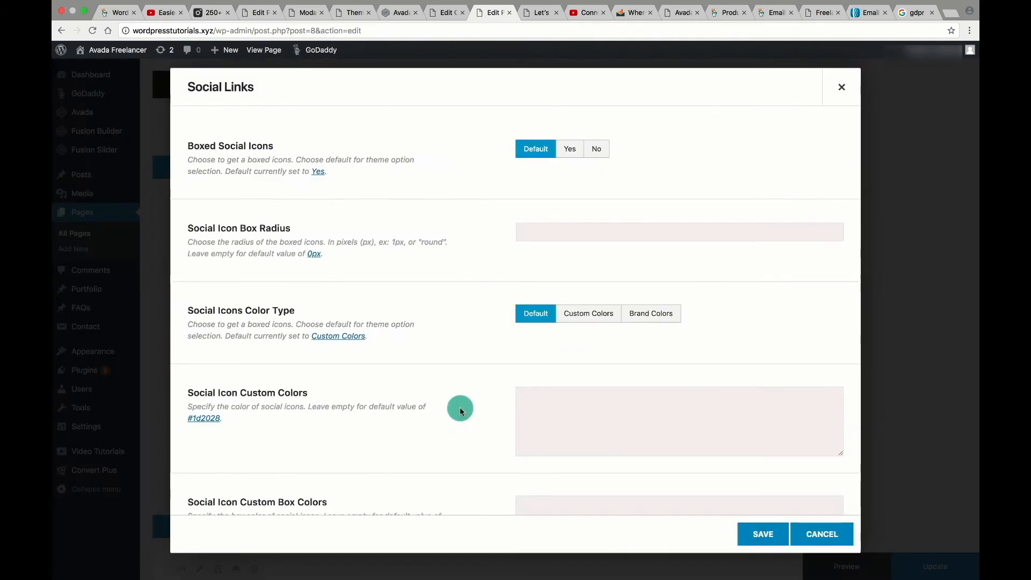
scroll(403, 322, "down", 15)
scroll(403, 322, "up", 10)
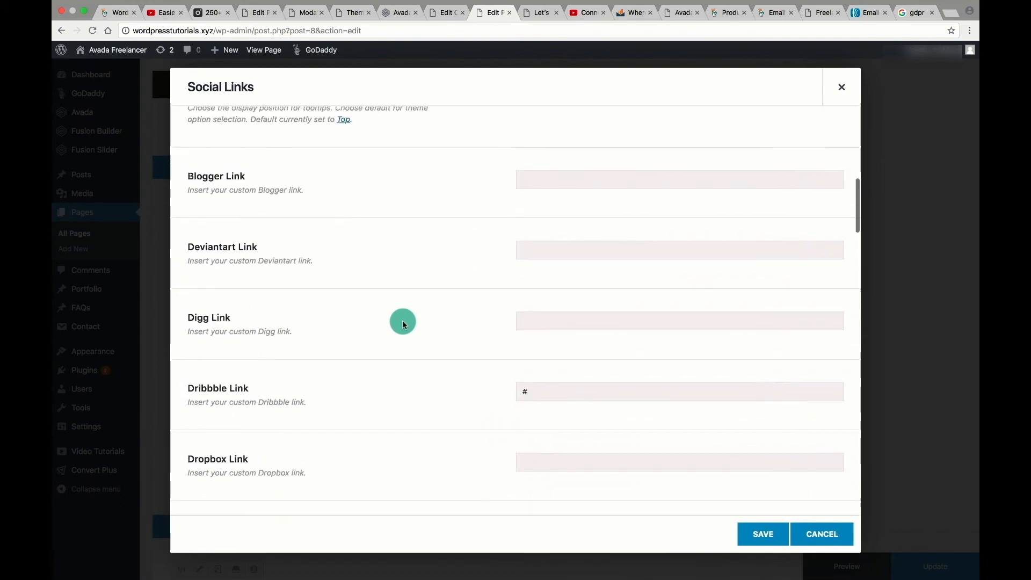
scroll(403, 324, "up", 1)
scroll(403, 323, "down", 10)
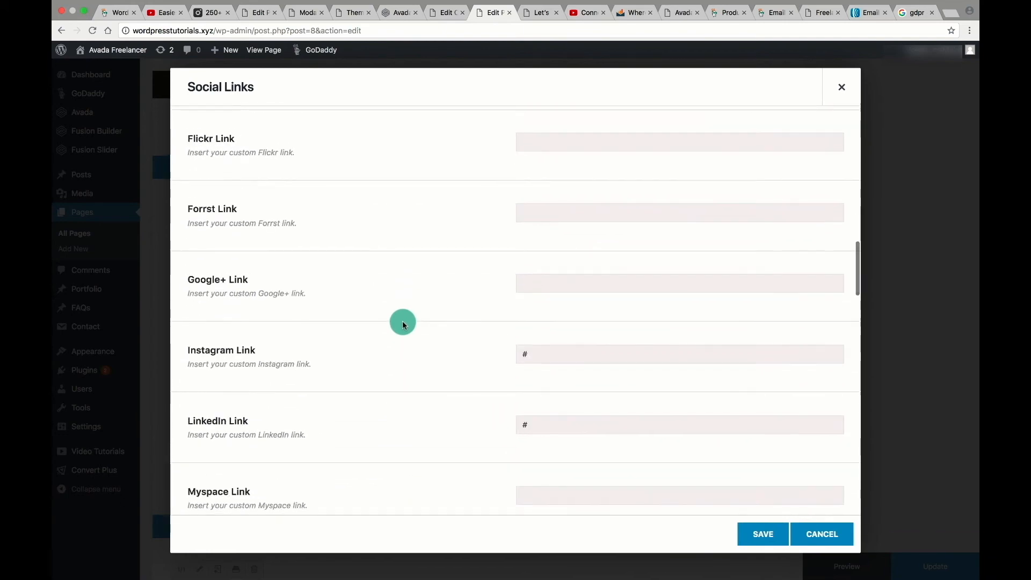
scroll(553, 427, "down", 7)
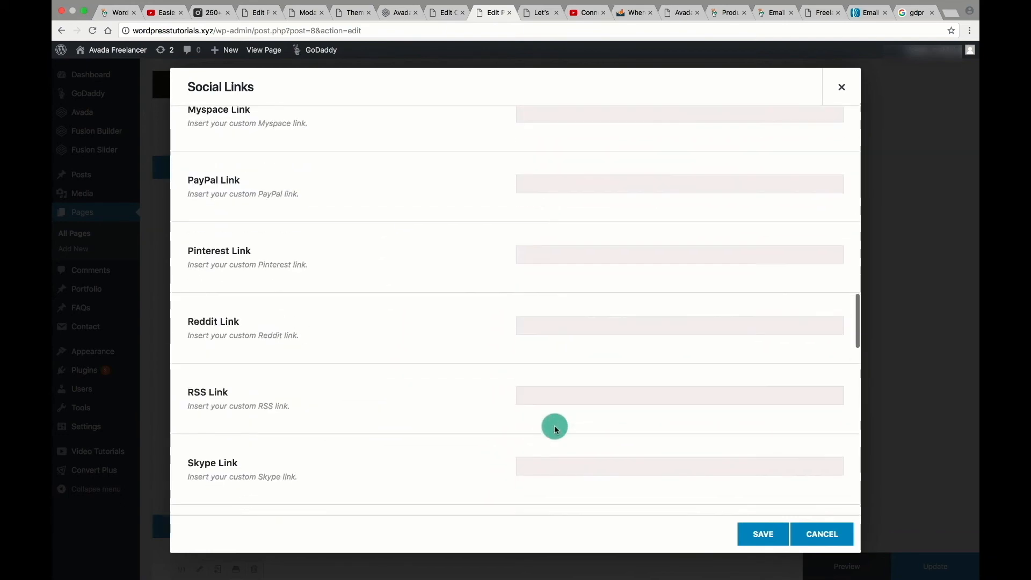
scroll(534, 405, "down", 8)
scroll(536, 407, "up", 20)
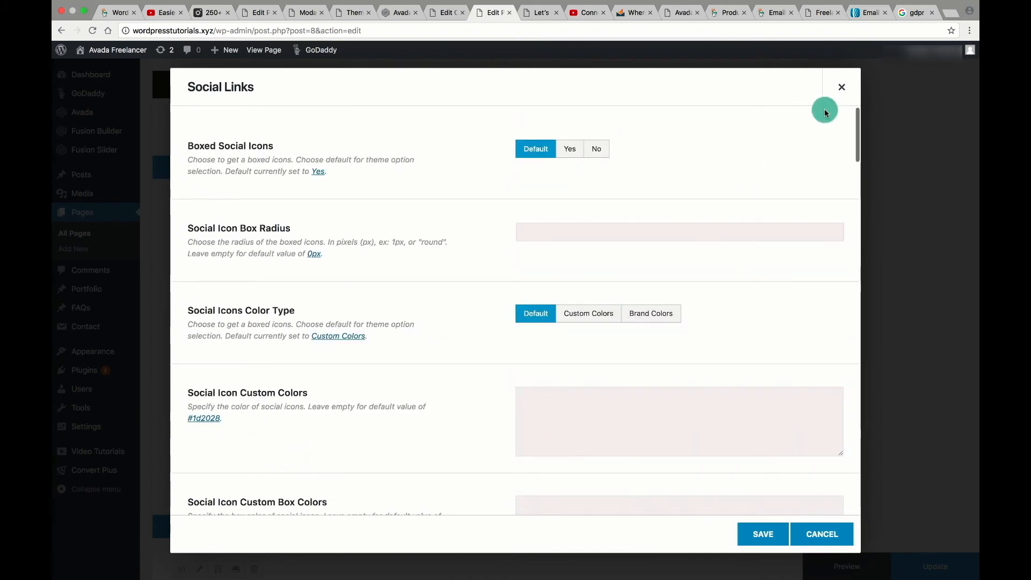
left_click(840, 88)
left_click(660, 368)
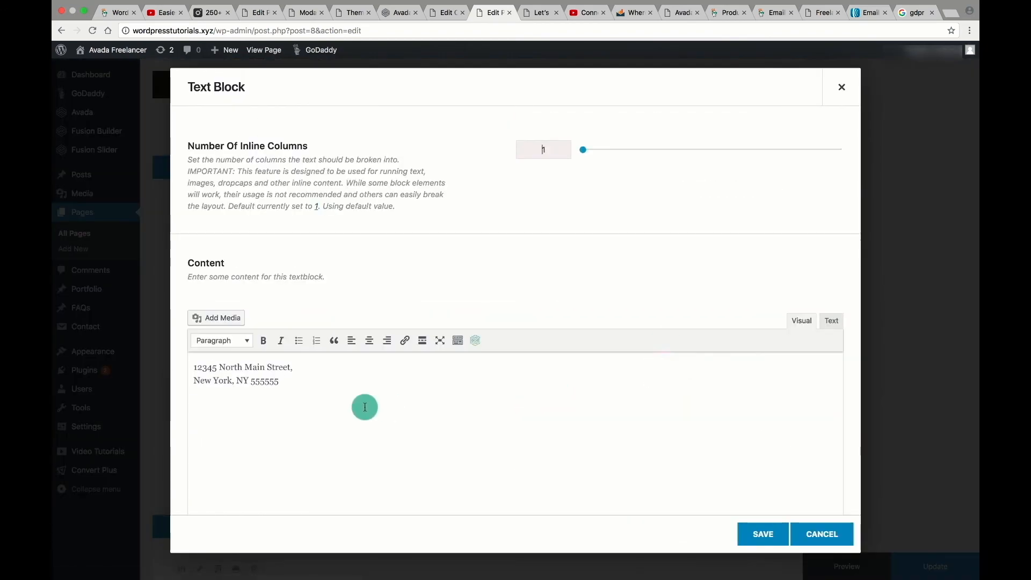
left_click(841, 91)
Look over the live Let's Talk page before publishing.
scroll(849, 369, "down", 3)
left_click(539, 13)
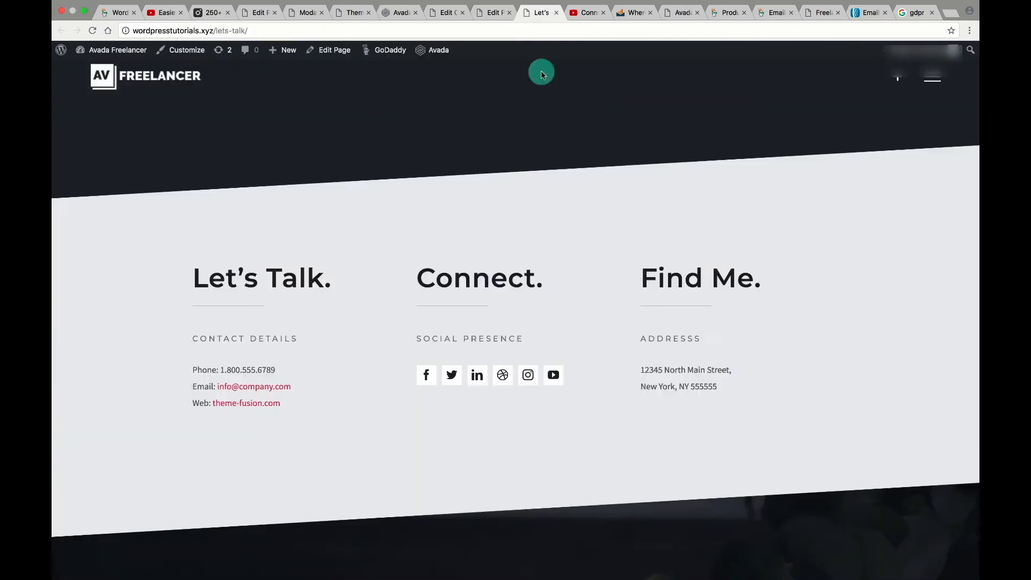
scroll(761, 333, "down", 1)
scroll(762, 334, "down", 6)
scroll(507, 382, "down", 5)
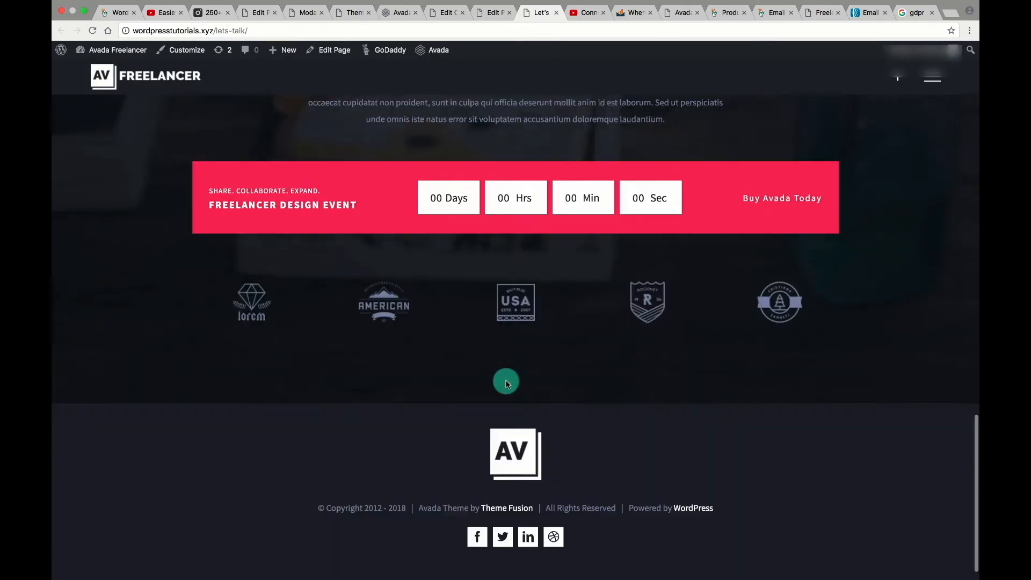
scroll(542, 296, "up", 20)
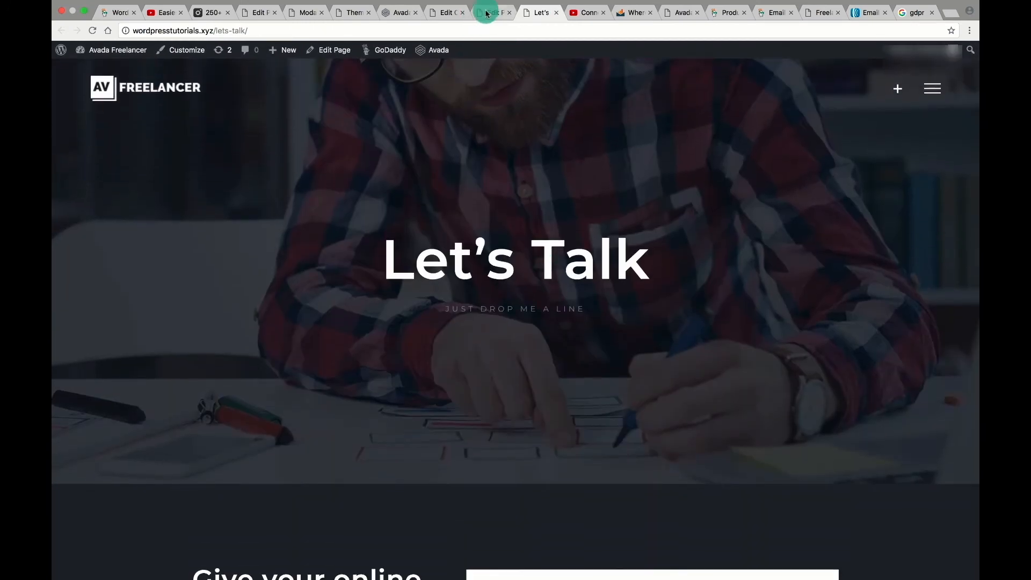
Update the Let's Talk page and reload it live to check the new contact details.
left_click(489, 13)
left_click(934, 570)
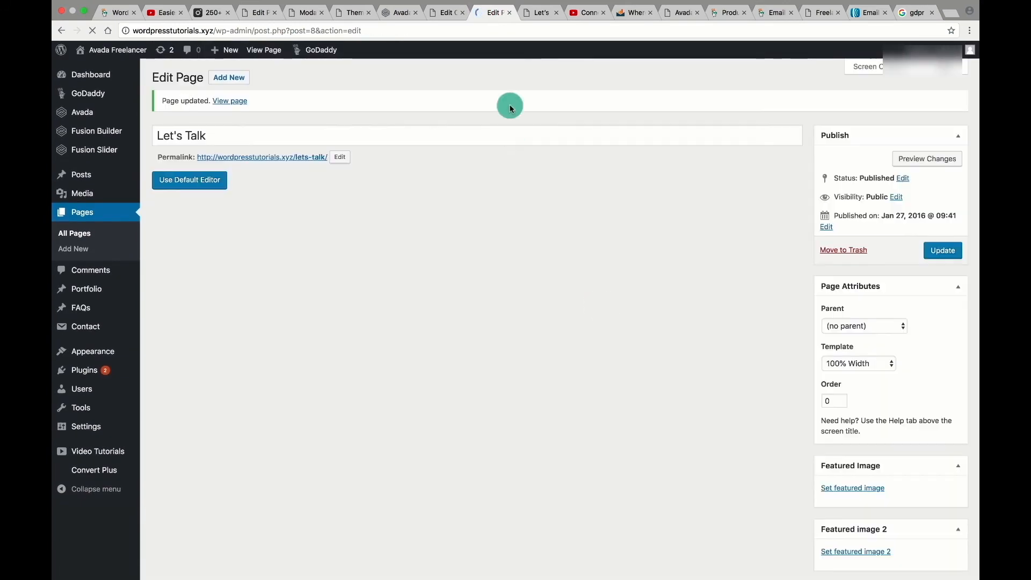
left_click(539, 13)
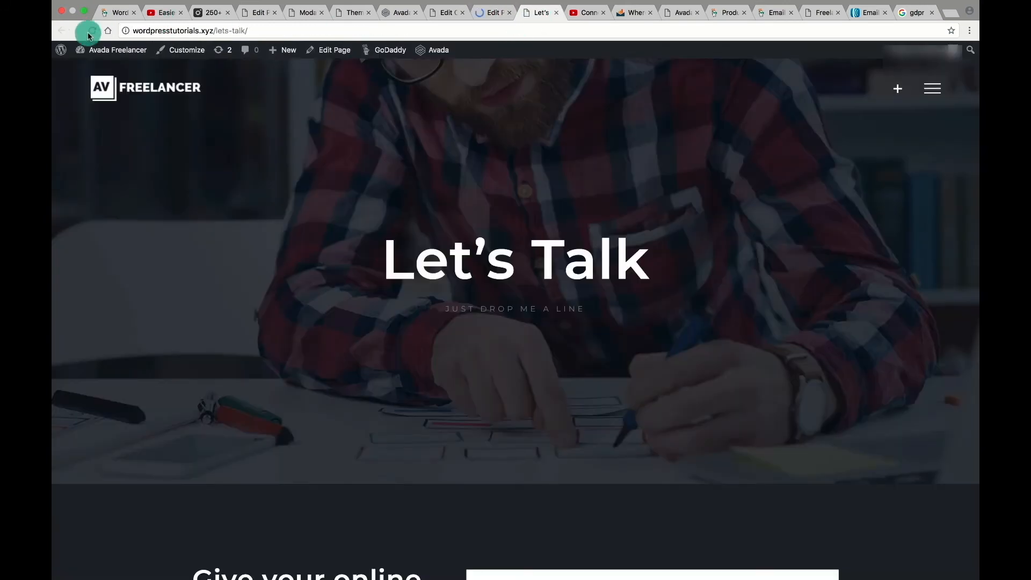
left_click(90, 31)
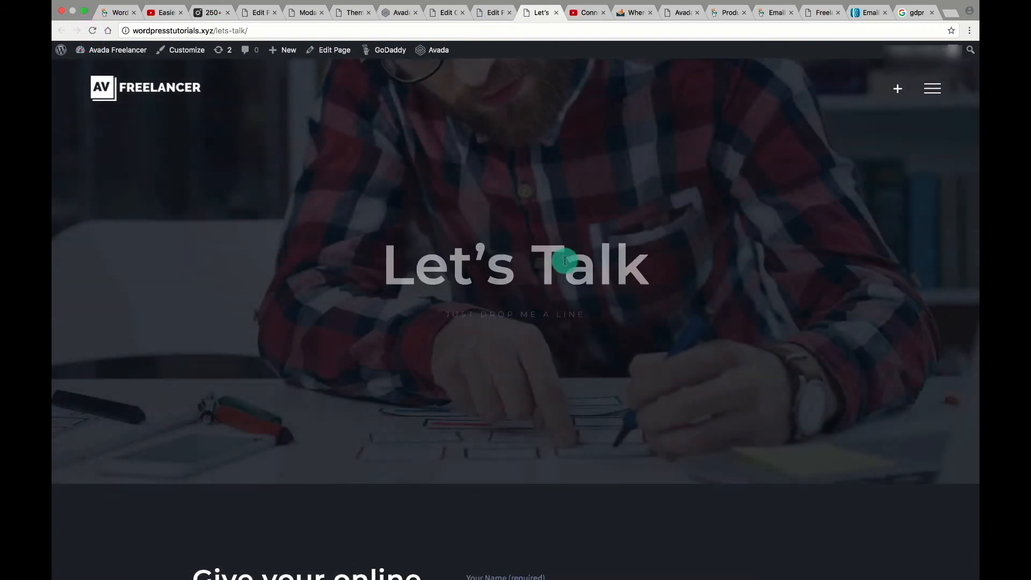
scroll(578, 258, "down", 12)
scroll(580, 261, "up", 4)
scroll(580, 260, "down", 6)
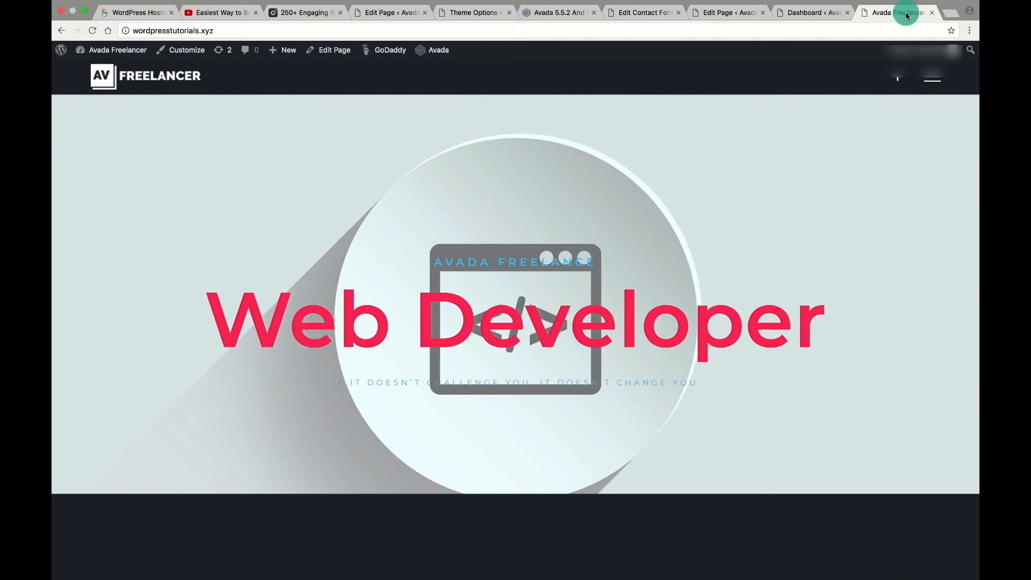
Go to the site home page, then open Avada Theme Options from the admin bar.
left_click(97, 84)
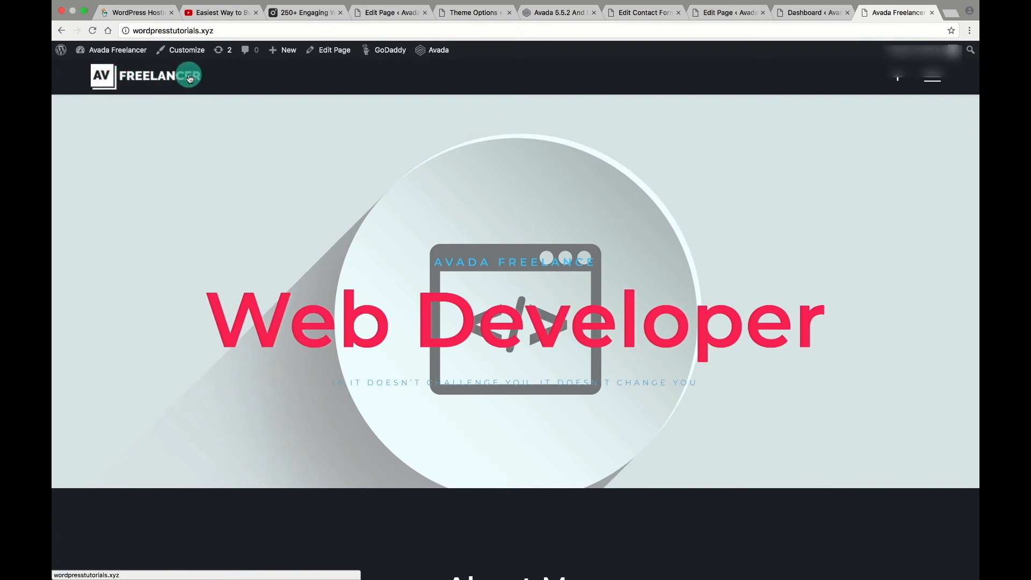
mouse_move(126, 56)
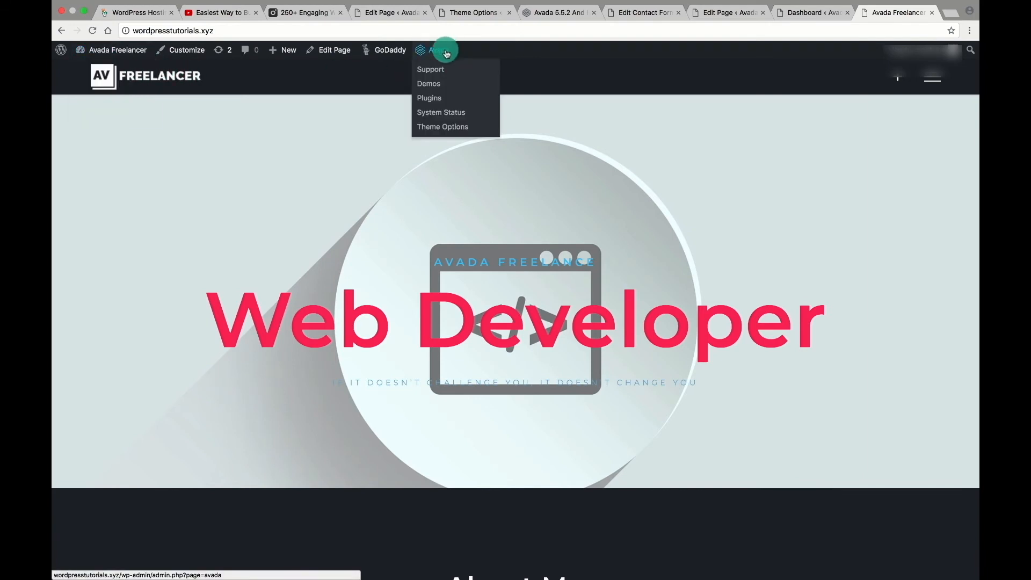
mouse_move(434, 90)
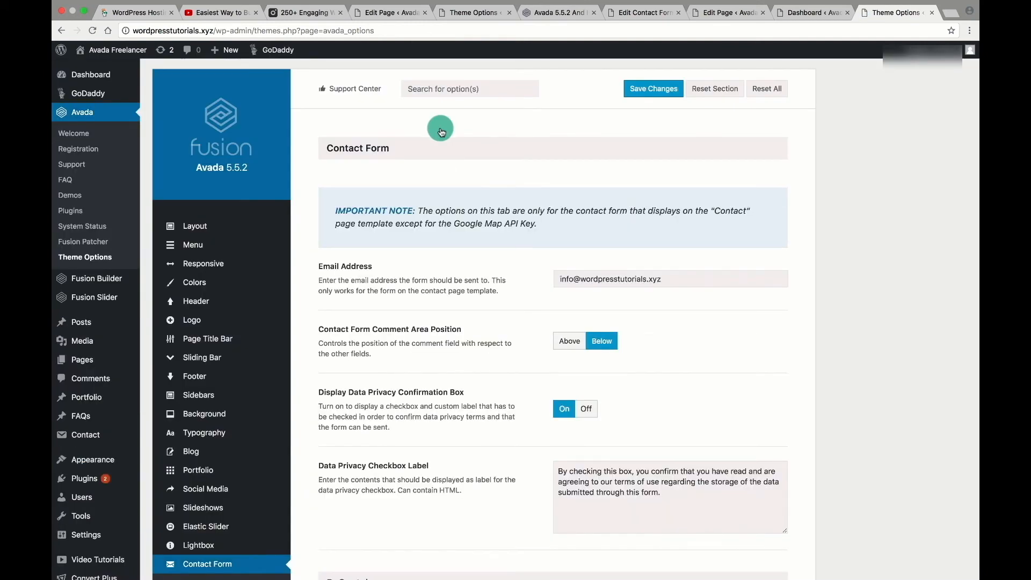
In the Logo settings, remove the Default Logo and Sticky Header Logo images.
scroll(407, 445, "down", 5)
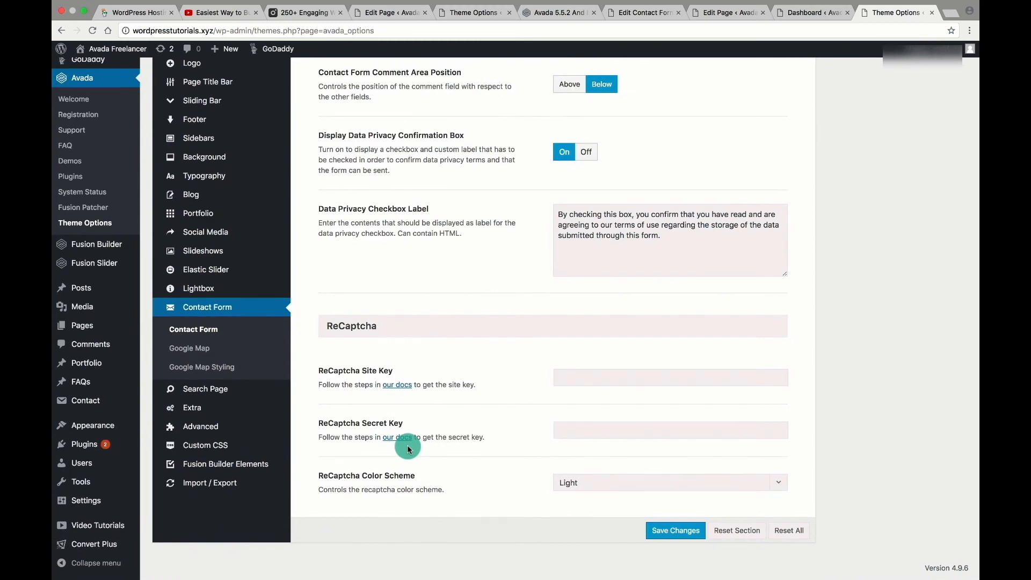
scroll(407, 445, "up", 4)
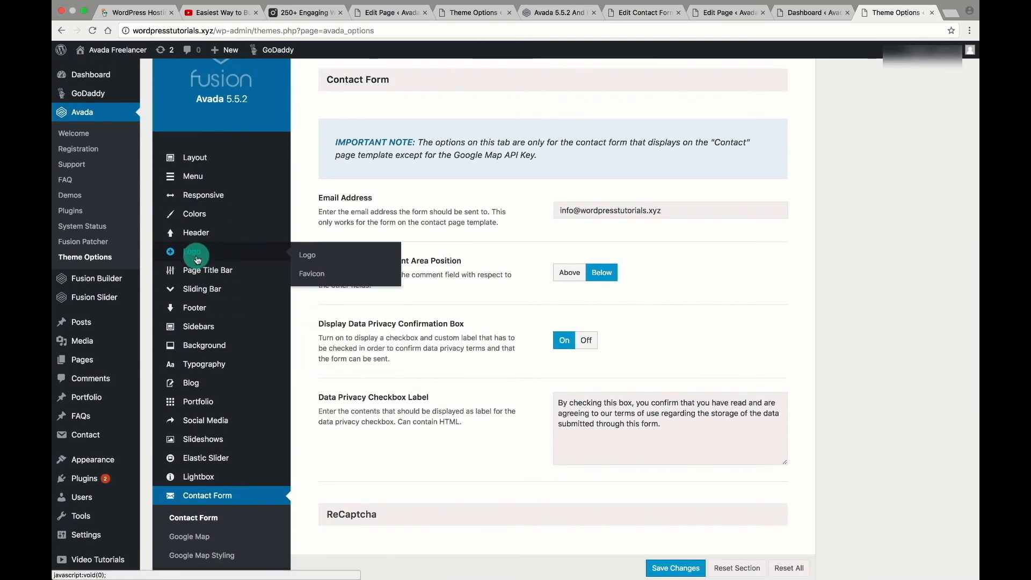
left_click(300, 257)
scroll(609, 339, "down", 4)
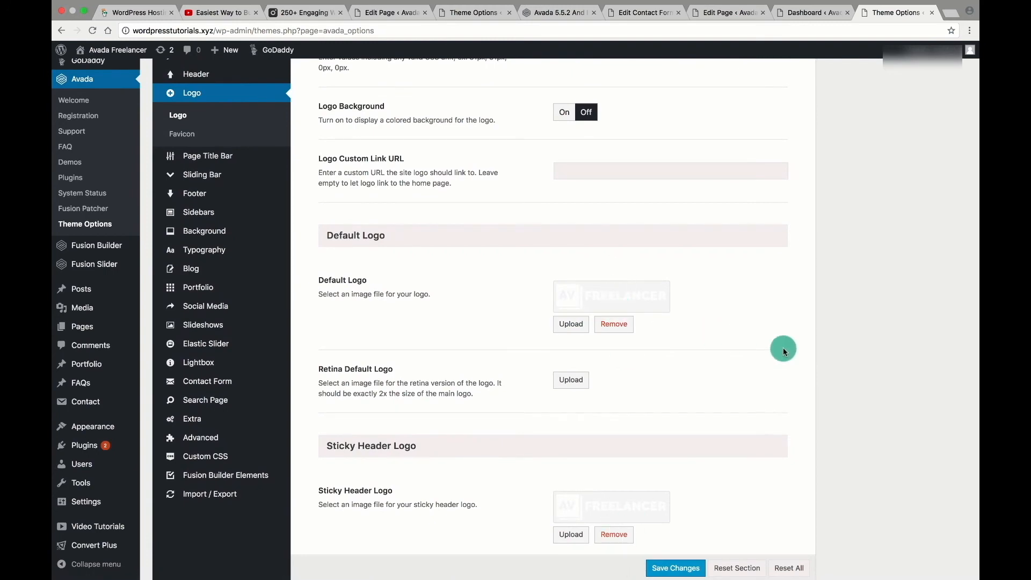
scroll(783, 348, "down", 5)
scroll(782, 348, "up", 5)
scroll(783, 347, "up", 3)
scroll(783, 346, "down", 5)
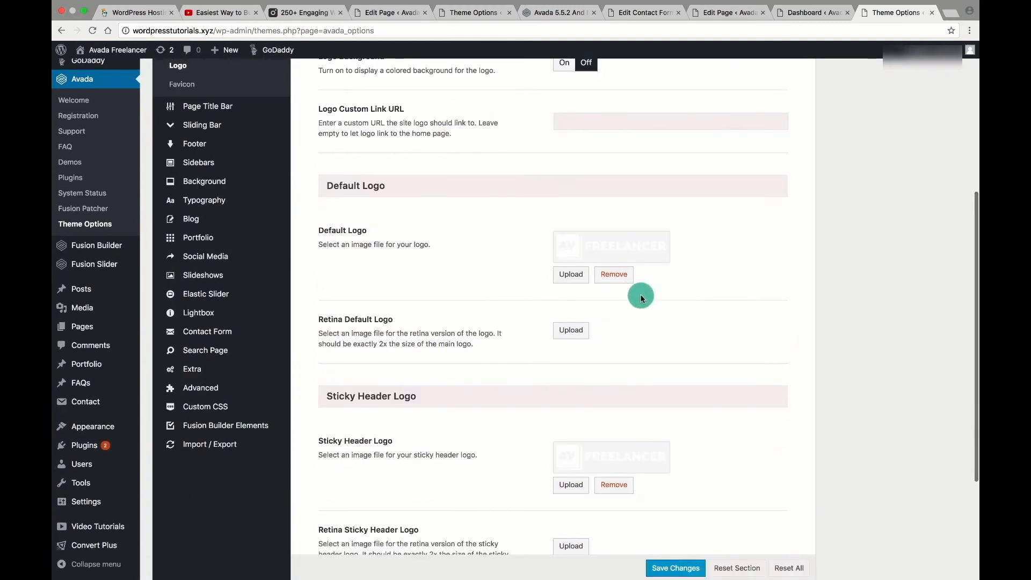
left_click(616, 294)
scroll(617, 275, "down", 3)
left_click(614, 262)
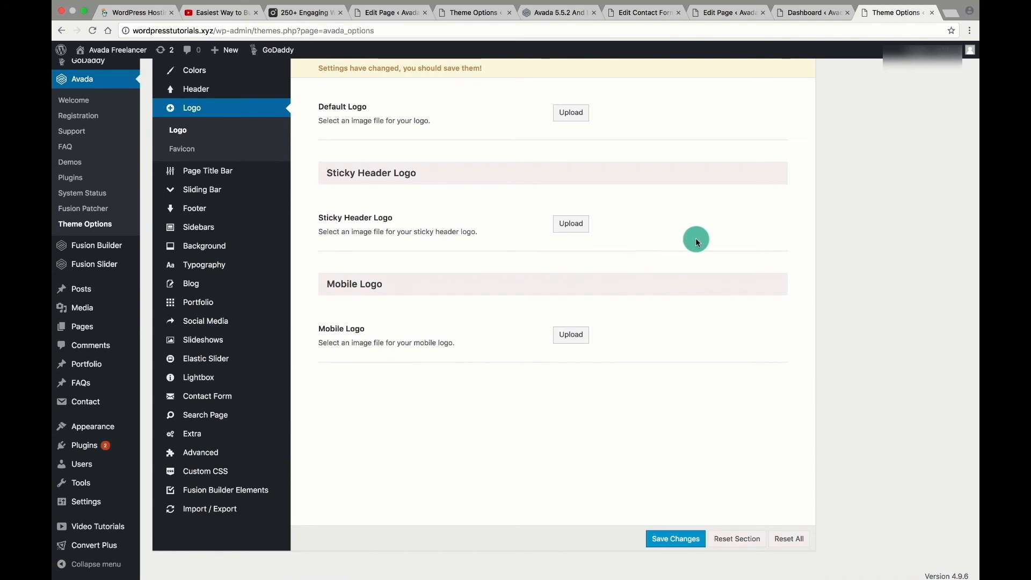
scroll(695, 238, "up", 5)
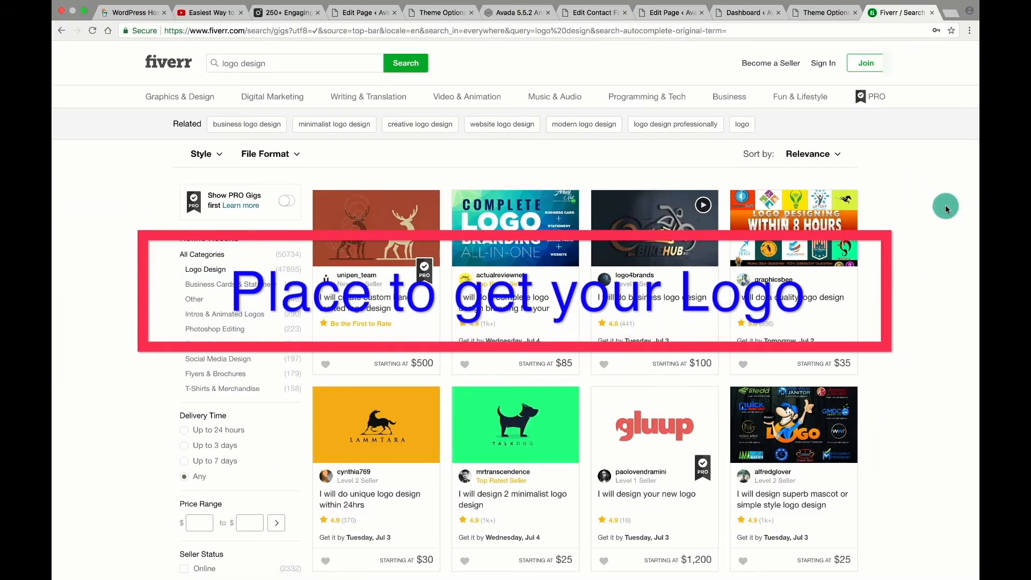
Sort the Fiverr logo design gigs by Best Selling and scroll through the offers.
scroll(945, 208, "down", 3)
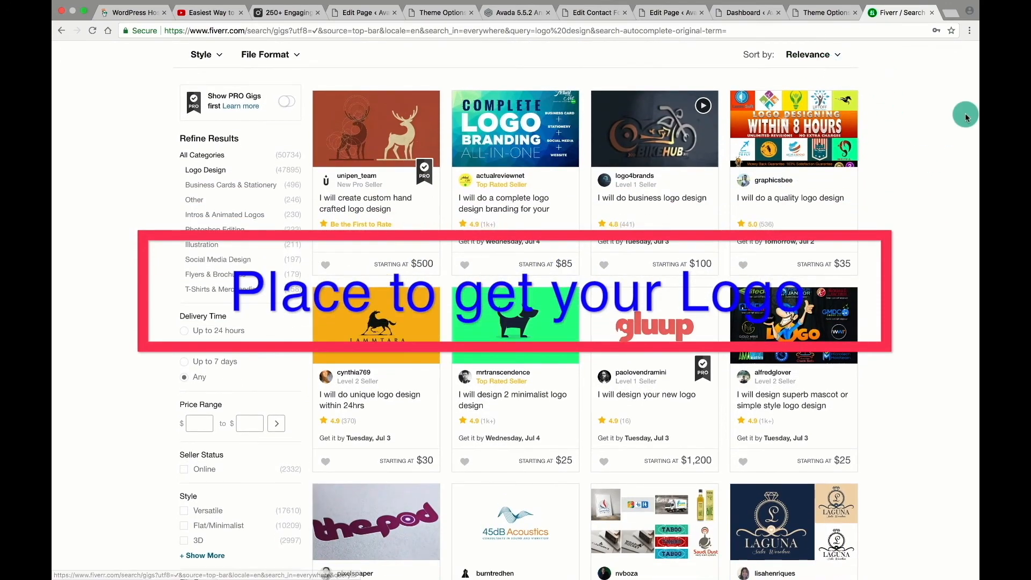
scroll(820, 50, "up", 3)
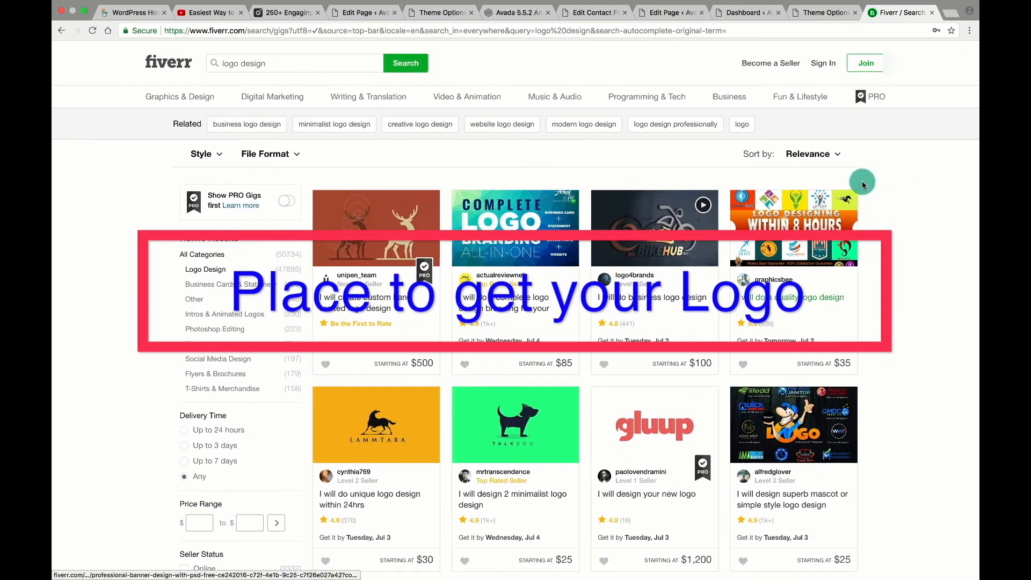
left_click(814, 155)
left_click(811, 177)
scroll(895, 180, "down", 2)
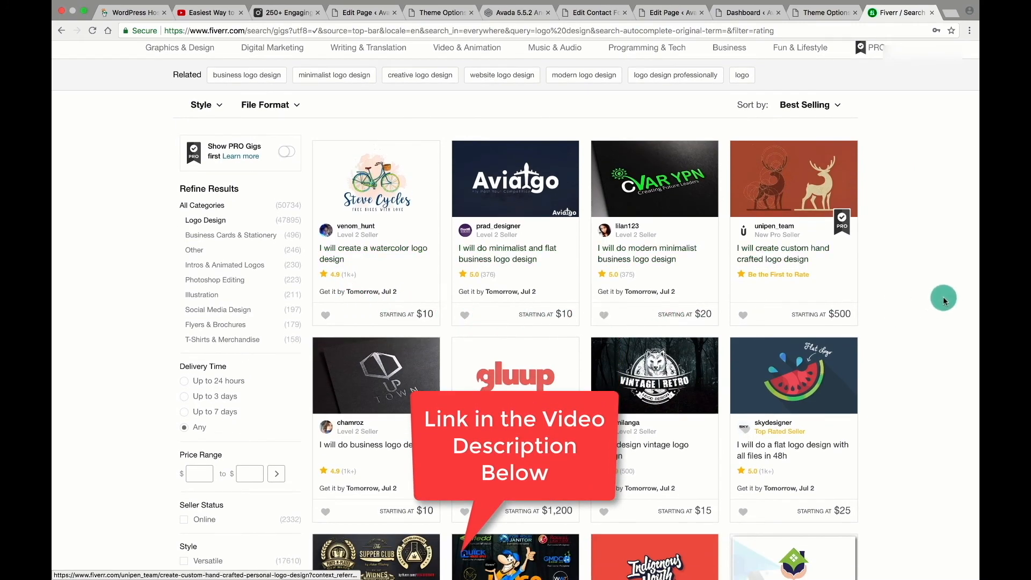
scroll(943, 296, "down", 4)
scroll(944, 301, "down", 8)
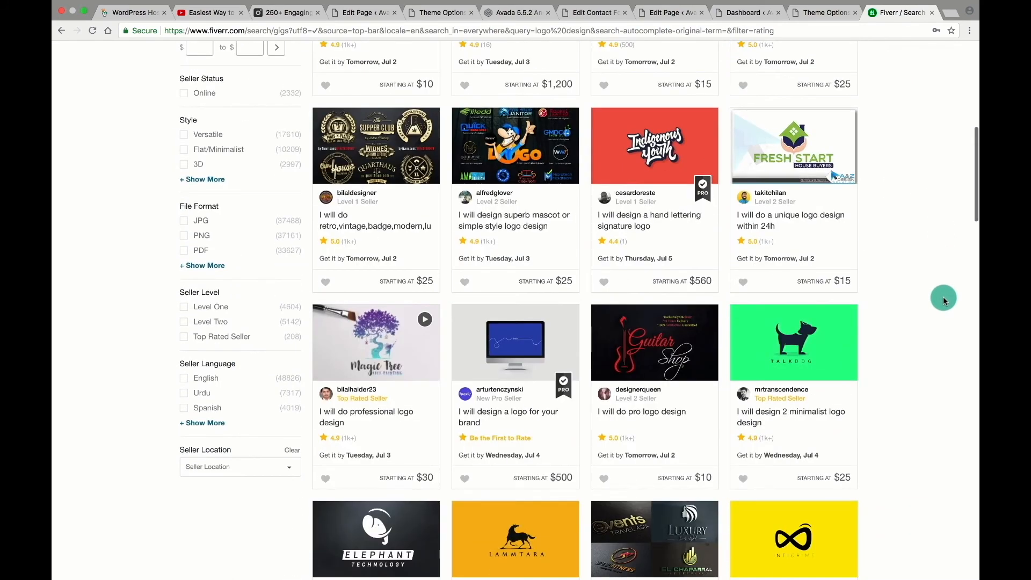
scroll(943, 299, "down", 6)
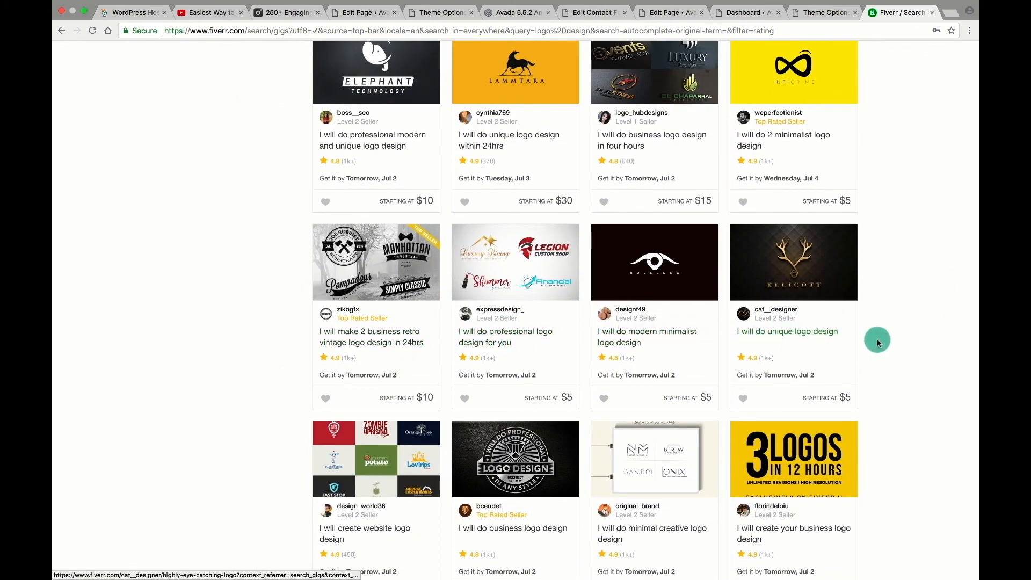
scroll(877, 343, "up", 15)
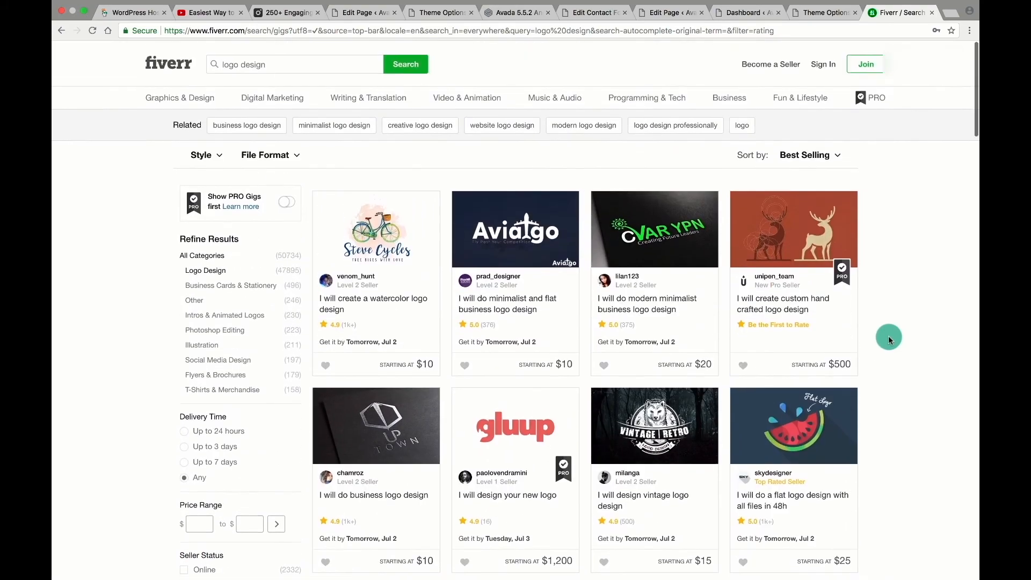
scroll(889, 338, "down", 3)
scroll(888, 338, "up", 3)
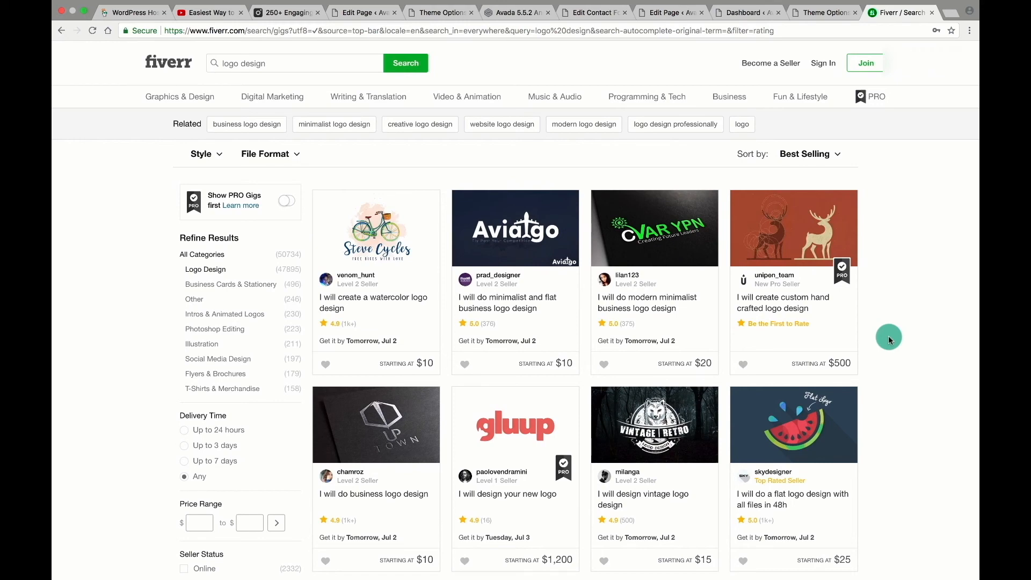
left_click(816, 12)
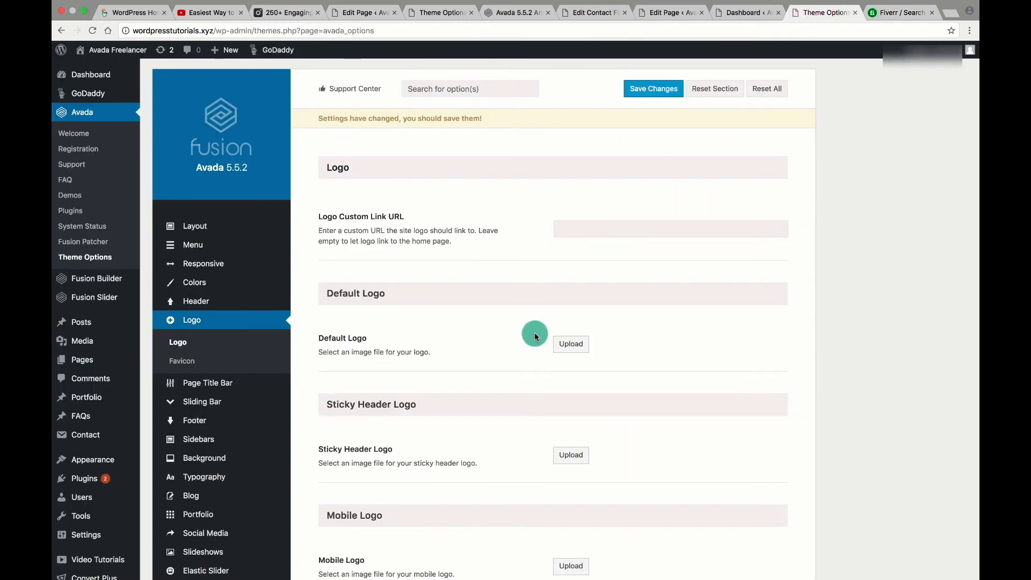
left_click(557, 349)
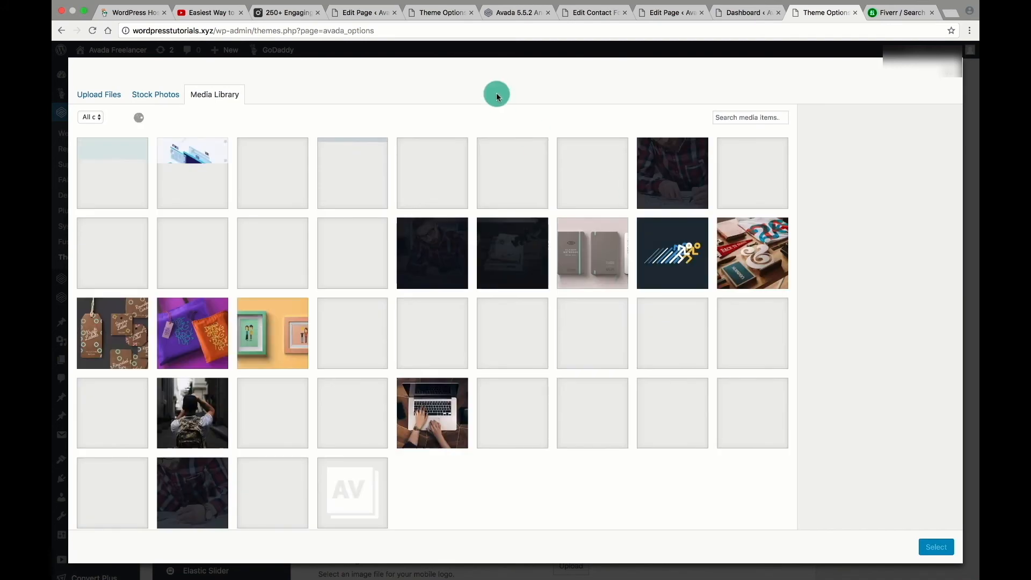
left_click(948, 69)
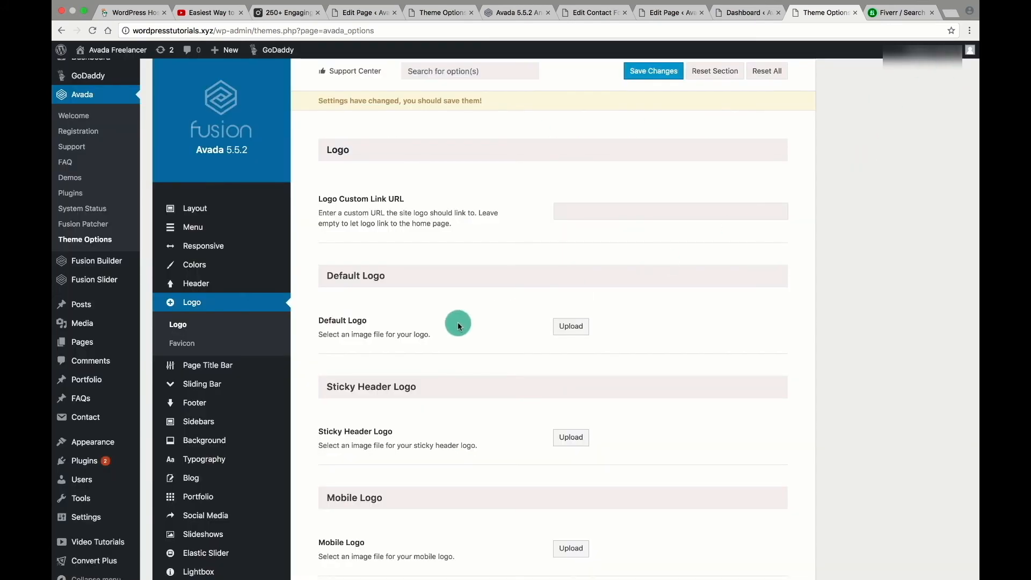
left_click(900, 15)
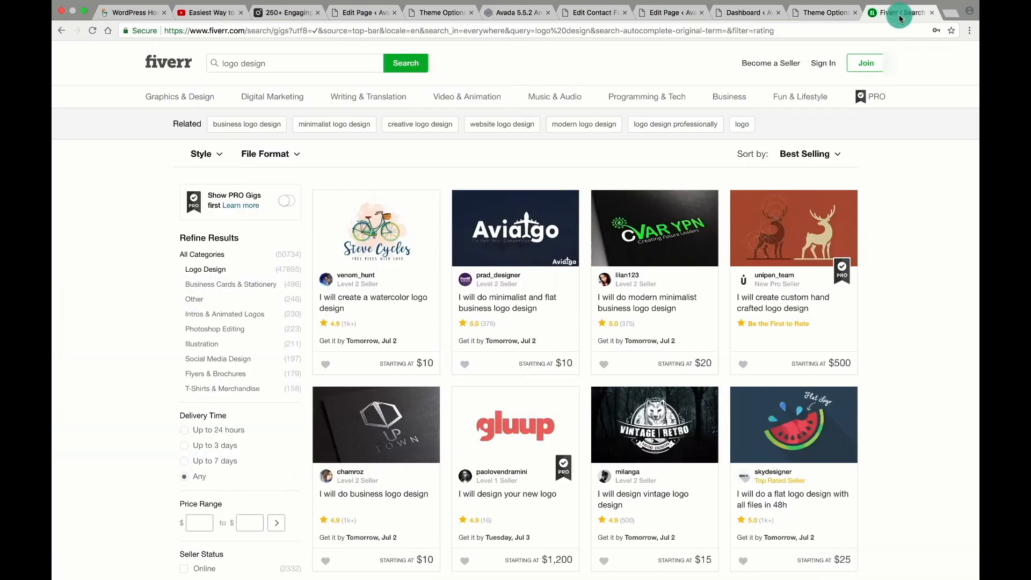
left_click(823, 15)
left_click(896, 15)
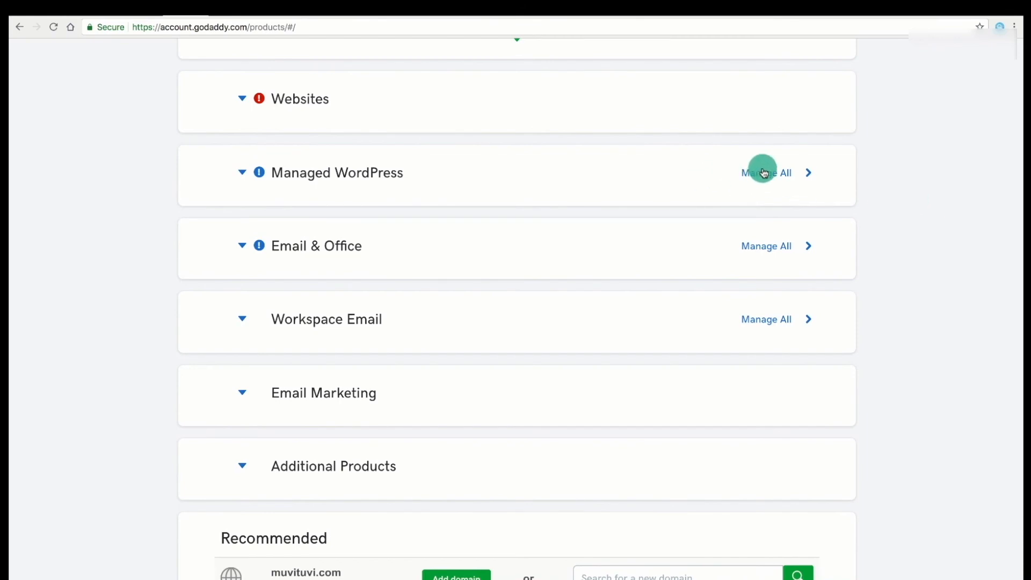
Open Managed WordPress for wordpresstutorials.xyz, note the Jul 12, 2018 last backup, and view backups.
left_click(769, 173)
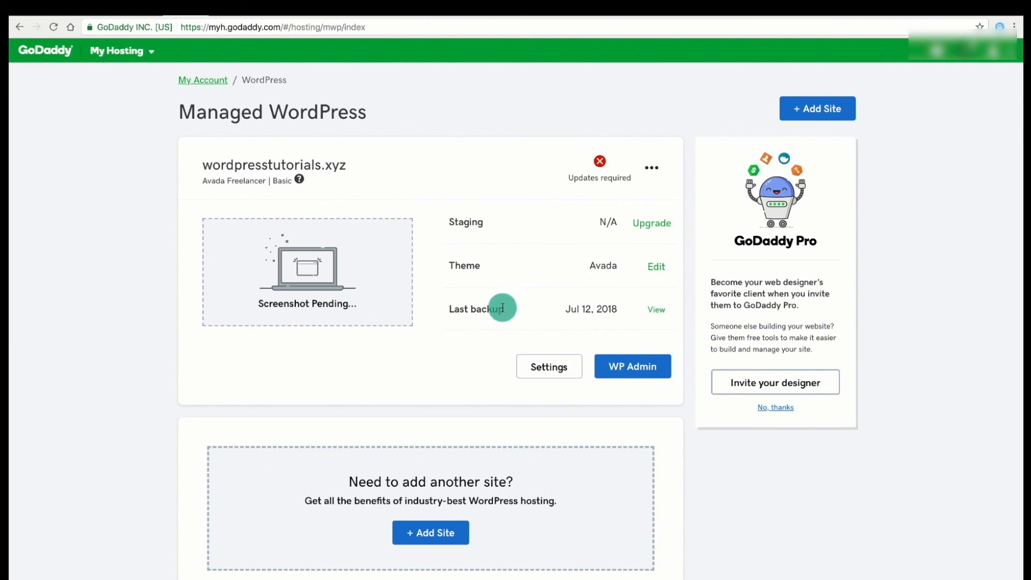
left_click_drag(450, 310, 526, 310)
left_click(525, 312)
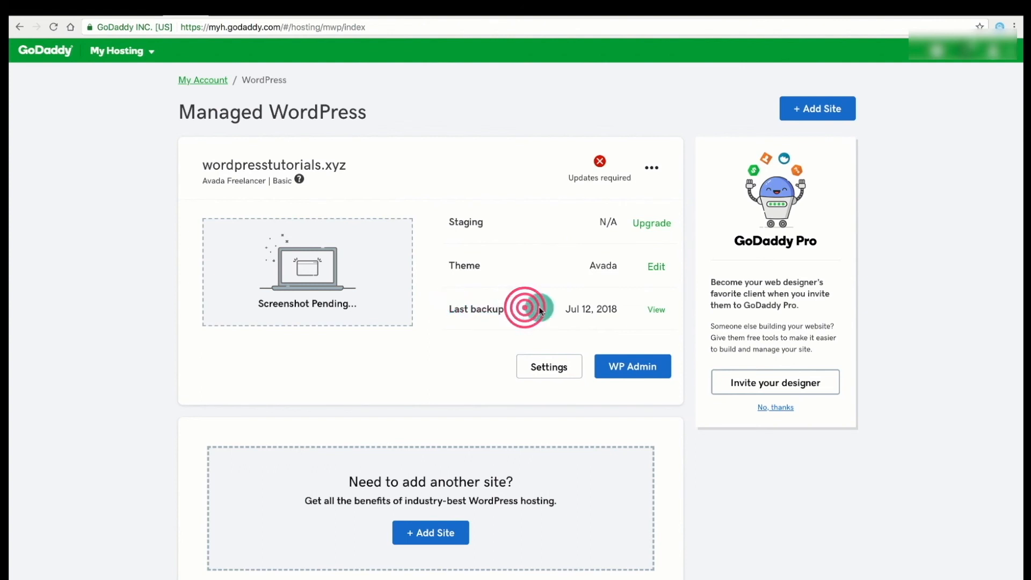
left_click(654, 311)
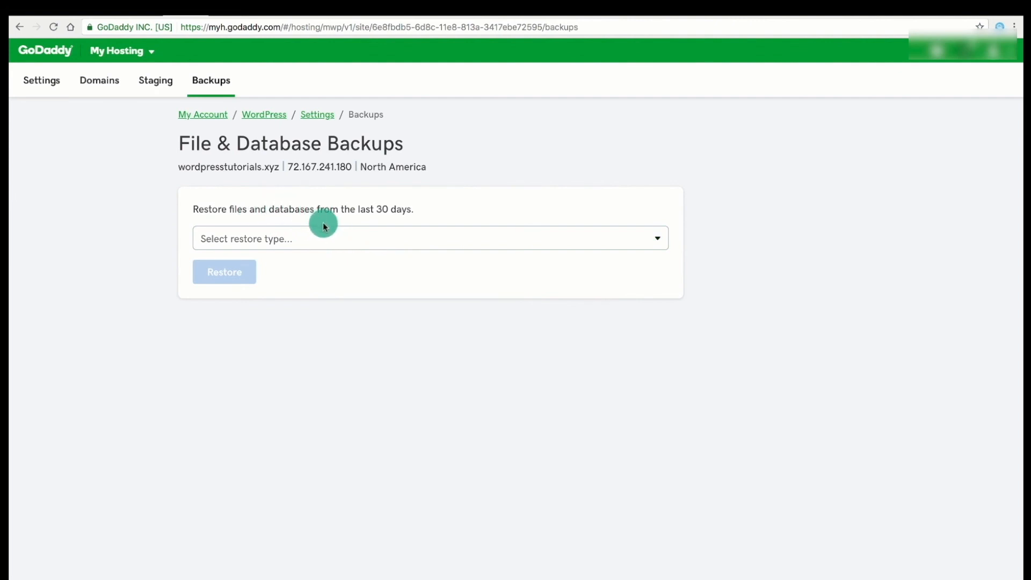
Set the restore type to Files & Database and browse the available file backup dates.
left_click(330, 239)
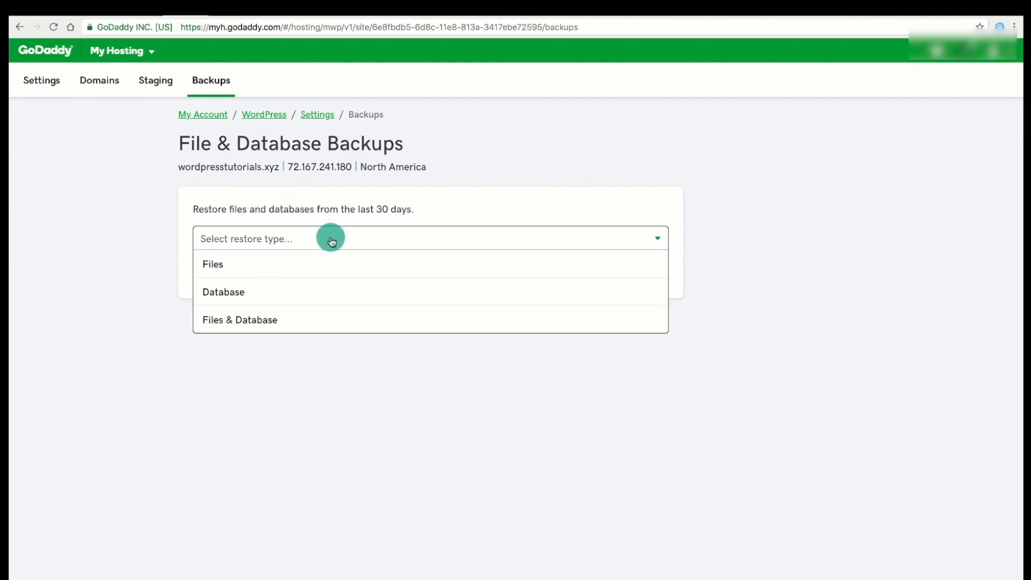
left_click(300, 318)
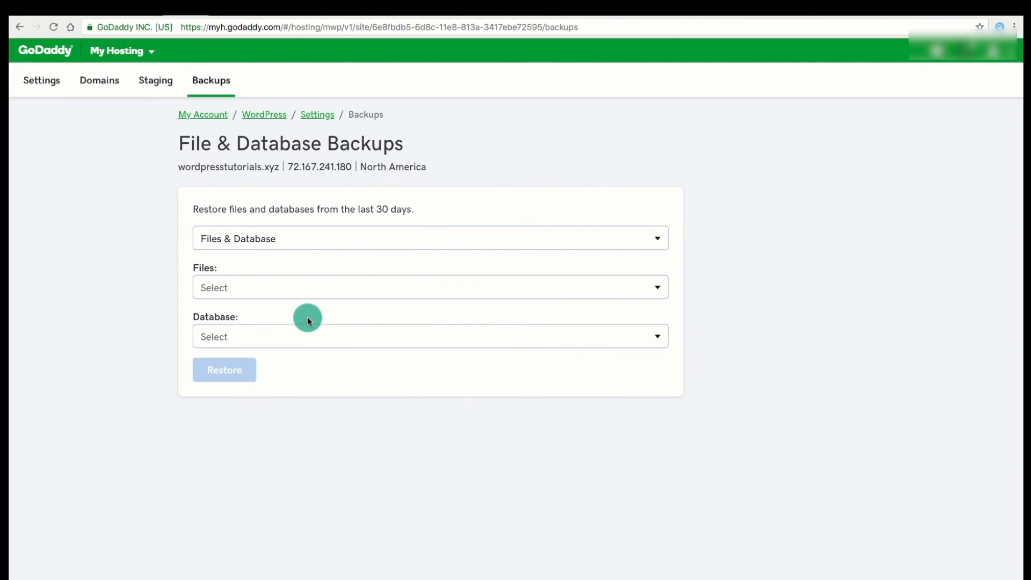
left_click(359, 289)
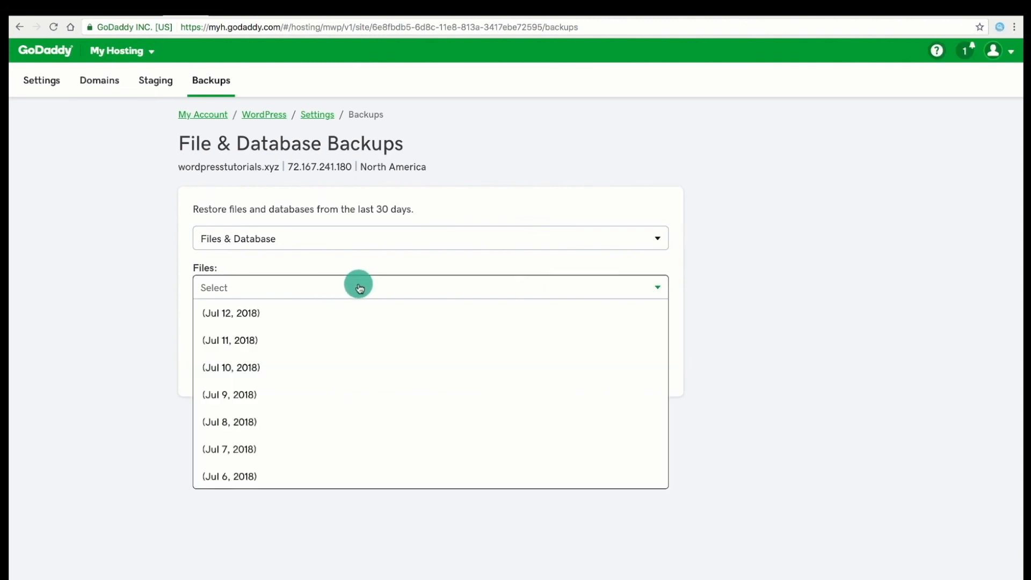
scroll(359, 361, "down", 4)
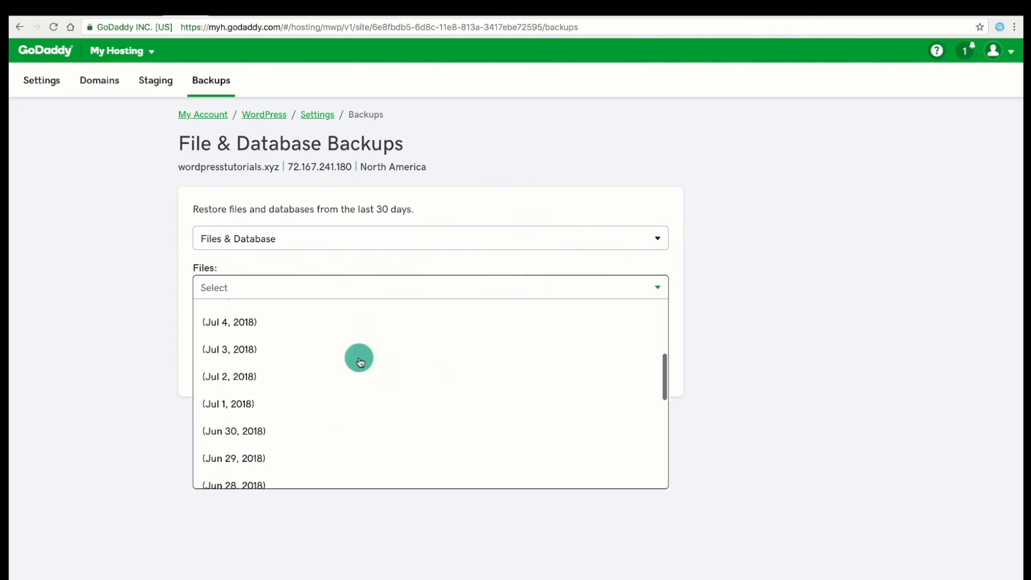
scroll(359, 361, "down", 1)
scroll(359, 361, "up", 3)
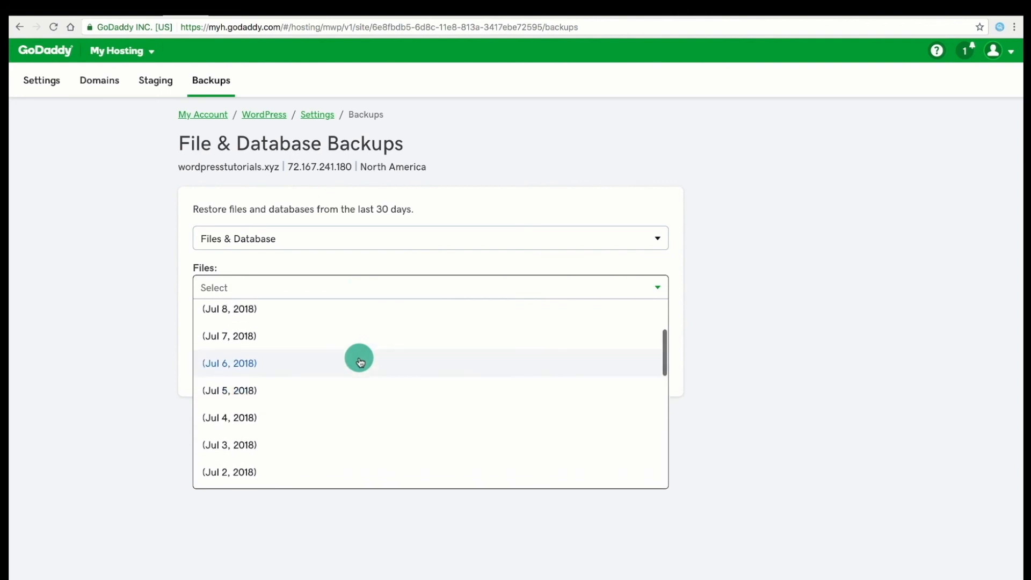
scroll(357, 357, "up", 2)
left_click(724, 316)
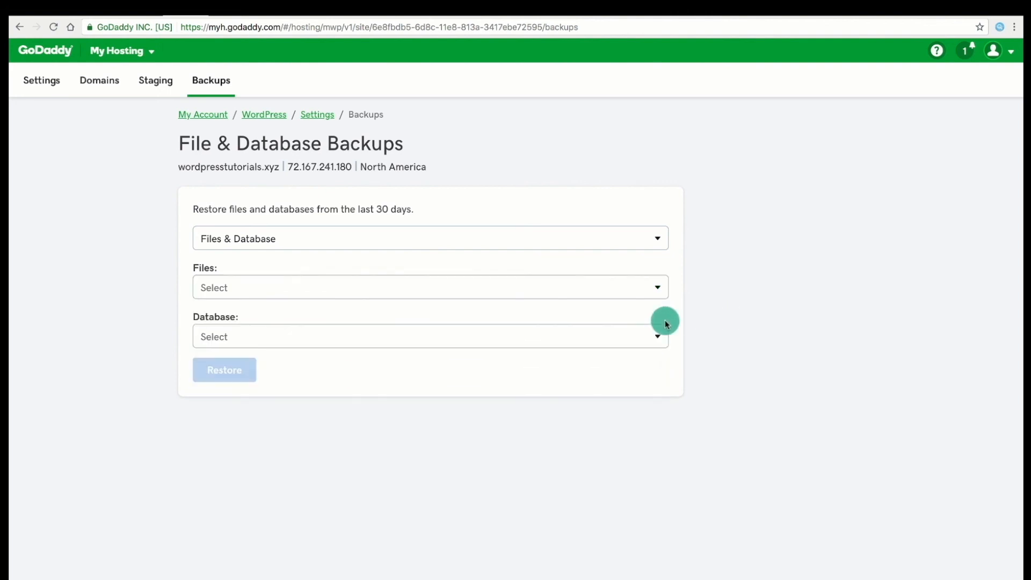
Browse the database backup dates and close the list without choosing one.
left_click(506, 339)
scroll(486, 406, "down", 6)
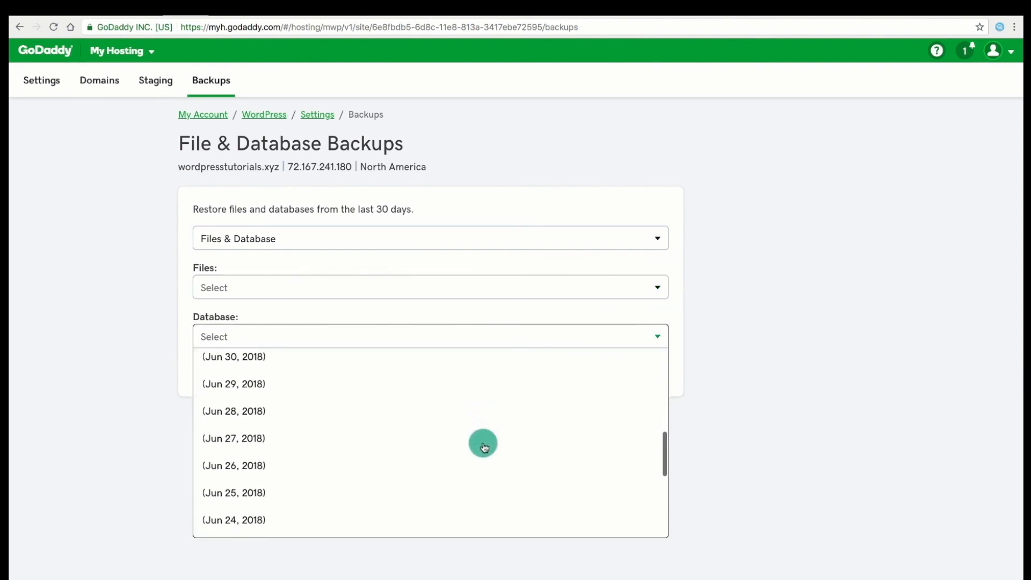
scroll(483, 446, "down", 3)
scroll(484, 446, "up", 10)
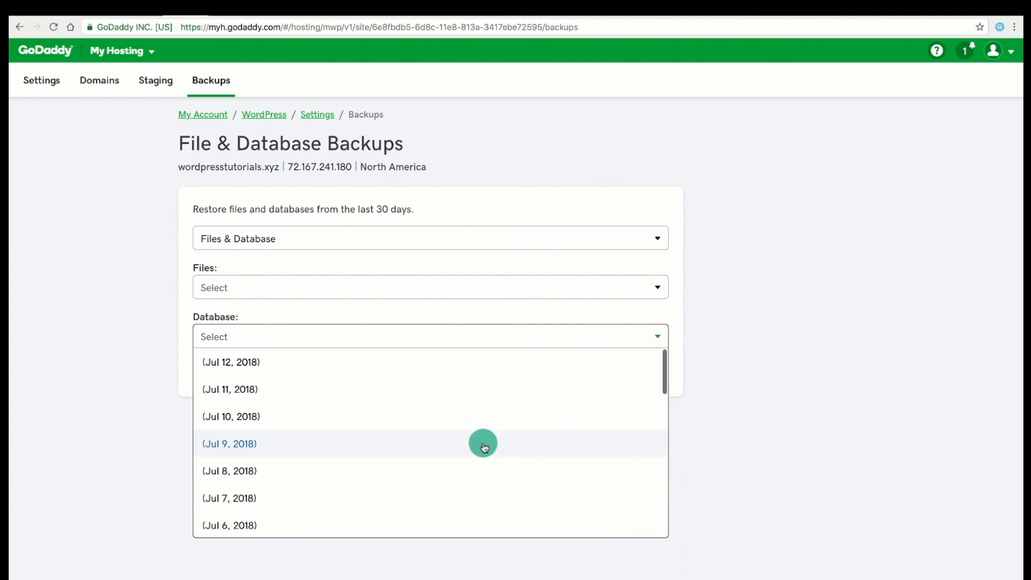
left_click(780, 386)
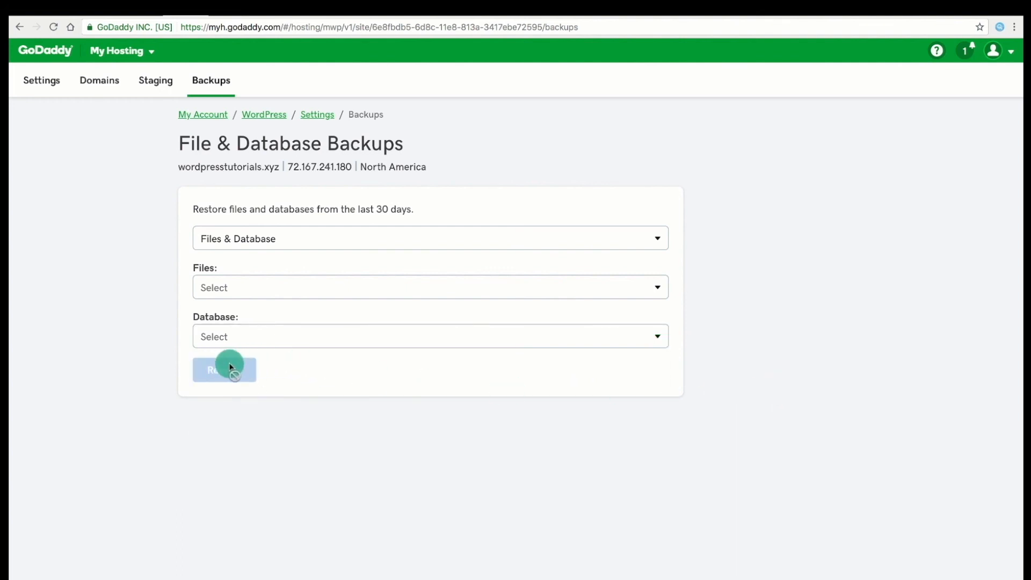